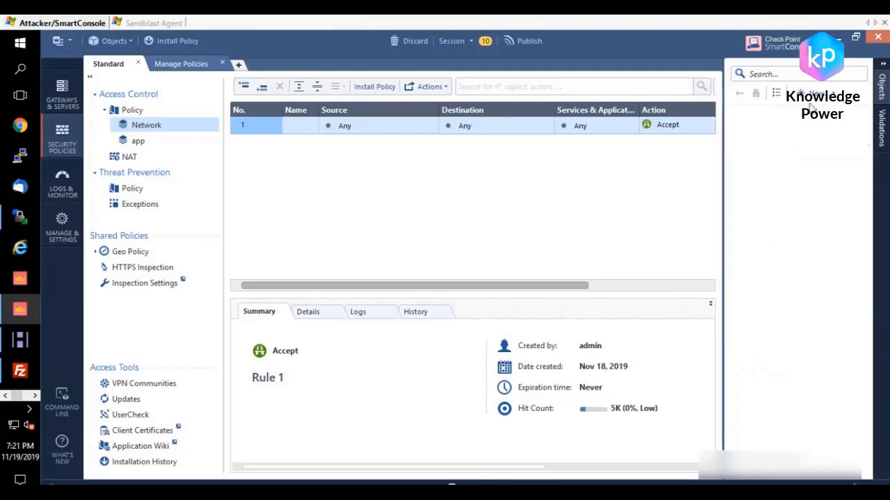
Step: Create a new meshed VPN community named vpn_for_ftp
left_click(829, 96)
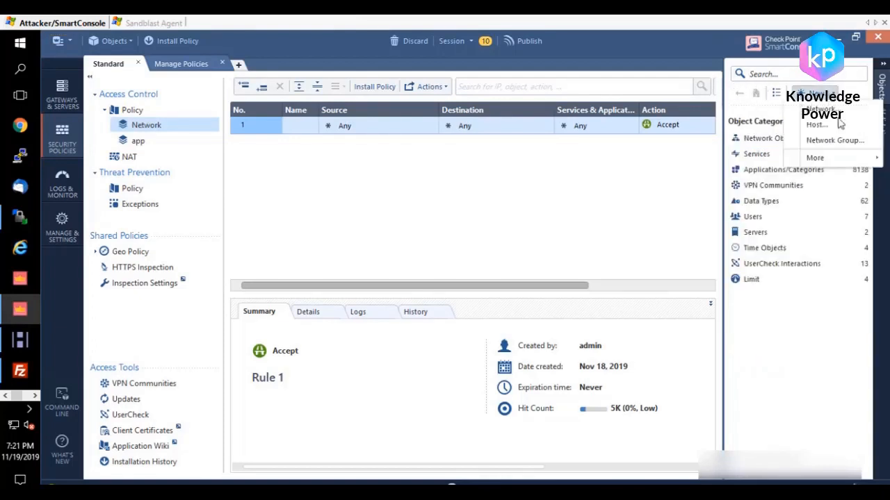
mouse_move(843, 161)
mouse_move(727, 207)
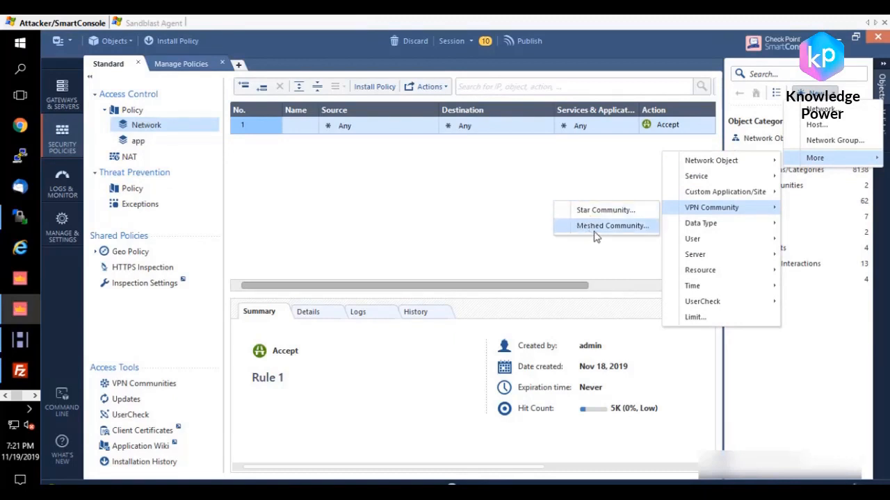
left_click(600, 231)
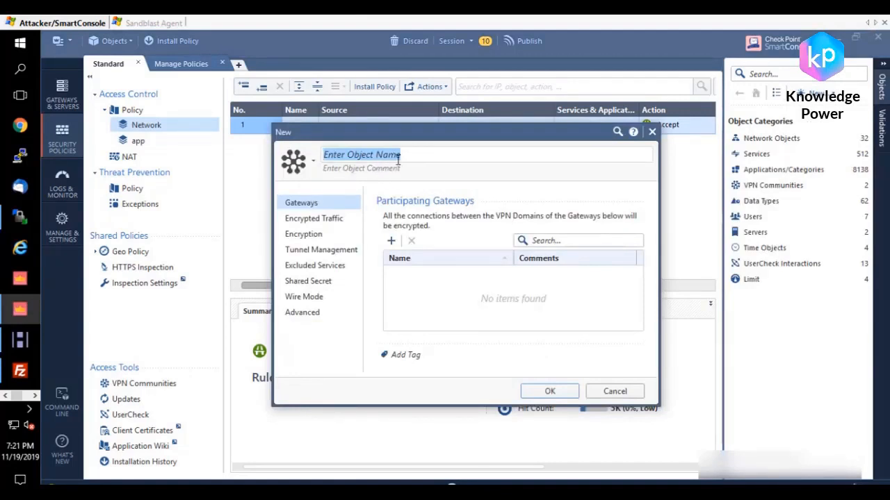
type("Vpn")
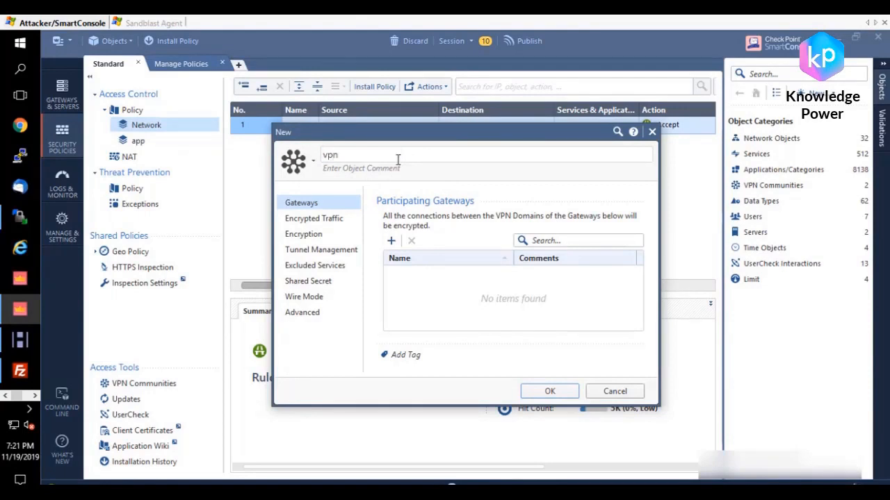
type("_for_ftp")
Step: Add gw_cluster2 and ThreatEmulation as participating gateways of the vpn_for_ftp community
left_click(390, 240)
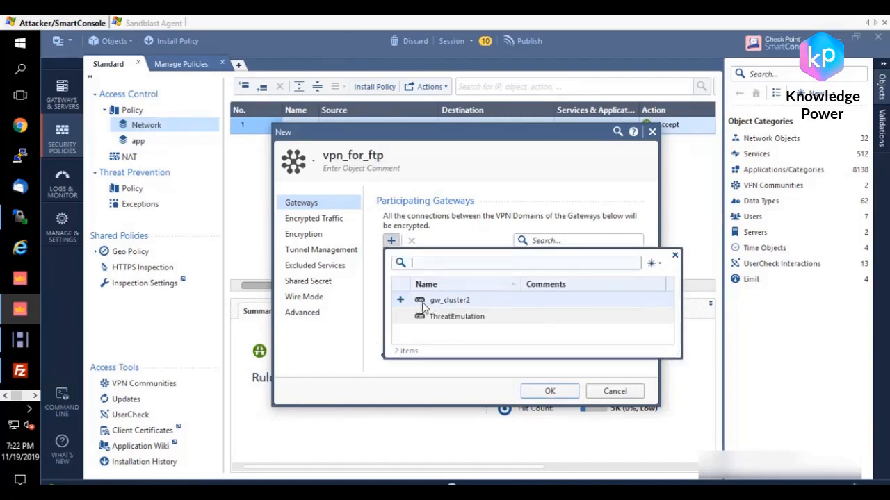
left_click(402, 301)
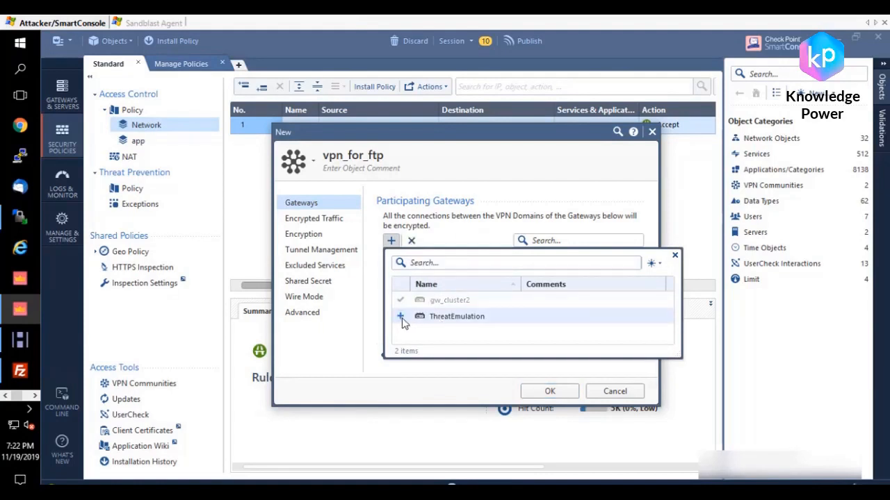
left_click(401, 317)
left_click(502, 188)
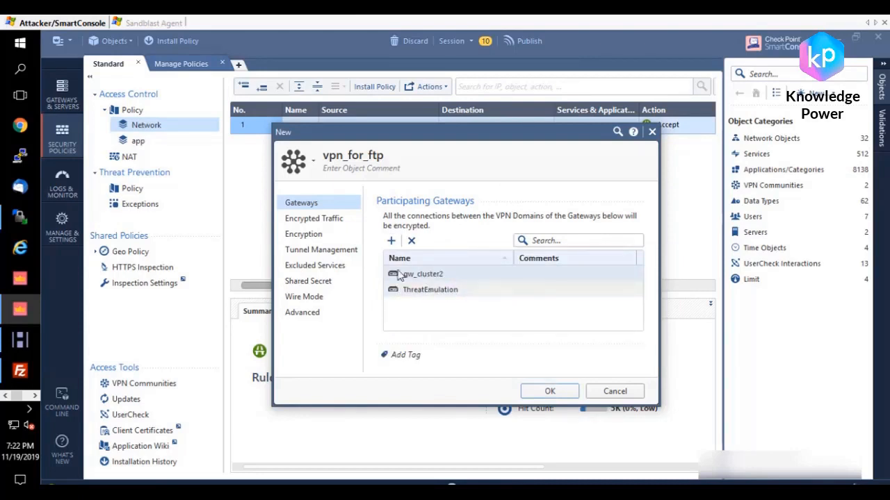
Step: Try accepting all encrypted traffic in the community, and turn the option back off
left_click(321, 222)
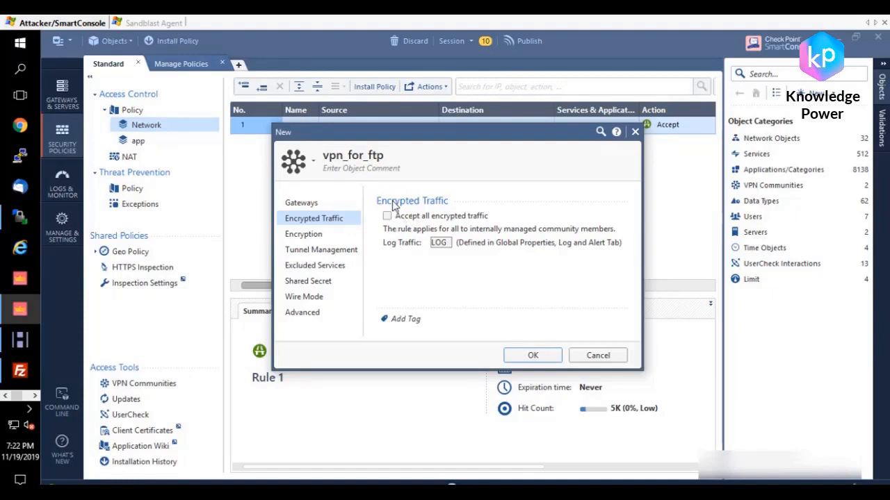
left_click(386, 216)
left_click(387, 217)
Step: Review the community's encryption method and encryption suite settings, and recheck its participating gateways
left_click(304, 235)
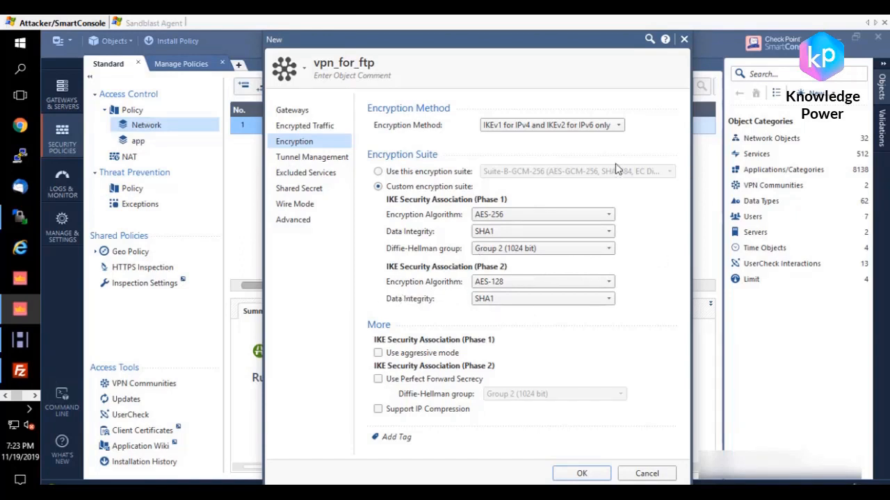
left_click(298, 113)
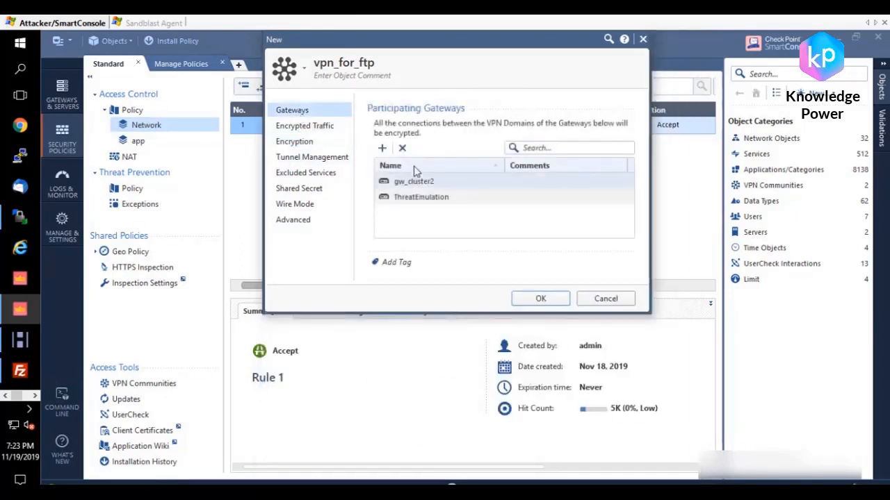
left_click(306, 146)
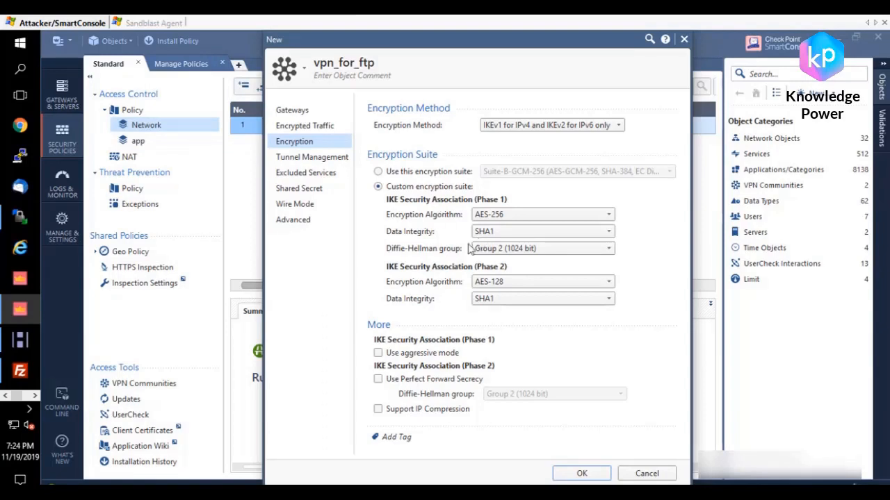
Step: Try VPN tunnel sharing per pair of hosts and per gateway pair, and return to one VPN tunnel per subnet pair
left_click(333, 159)
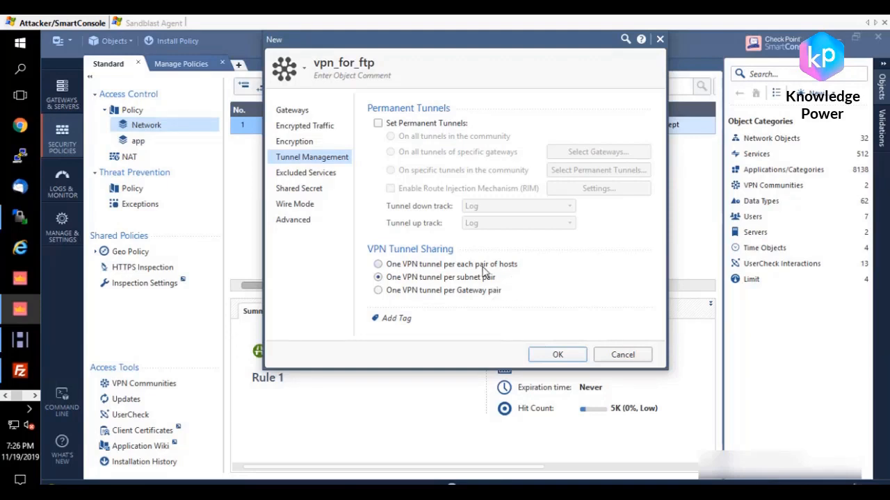
left_click(485, 267)
left_click(428, 290)
left_click(393, 278)
Step: Browse the services that can be excluded from the VPN community, without adding any
left_click(326, 174)
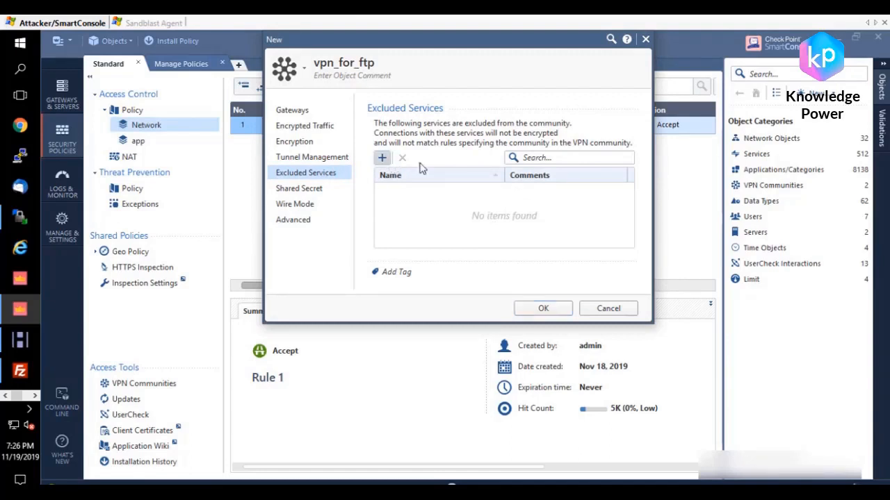
left_click(382, 157)
scroll(501, 247, "down", 15)
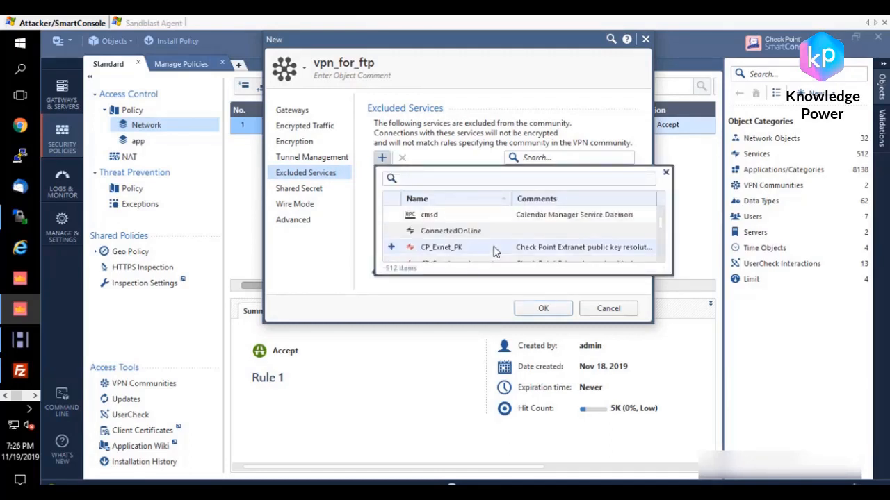
scroll(484, 247, "down", 6)
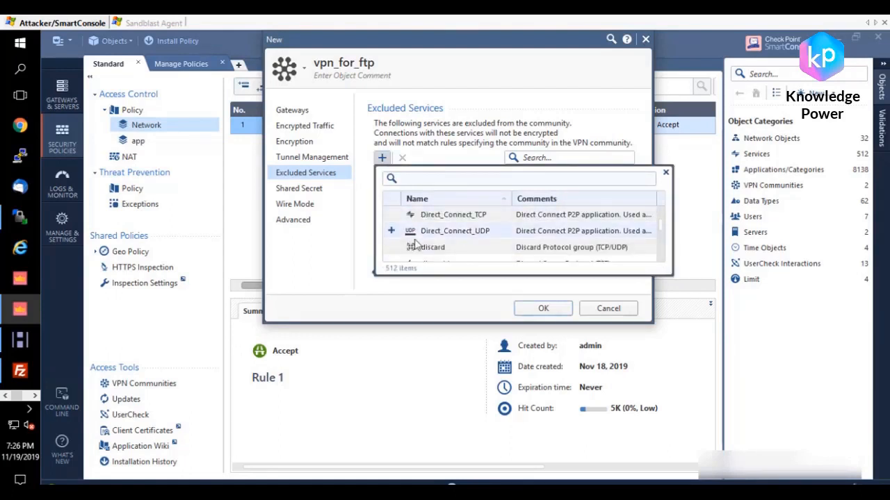
scroll(473, 240, "up", 2)
left_click(481, 94)
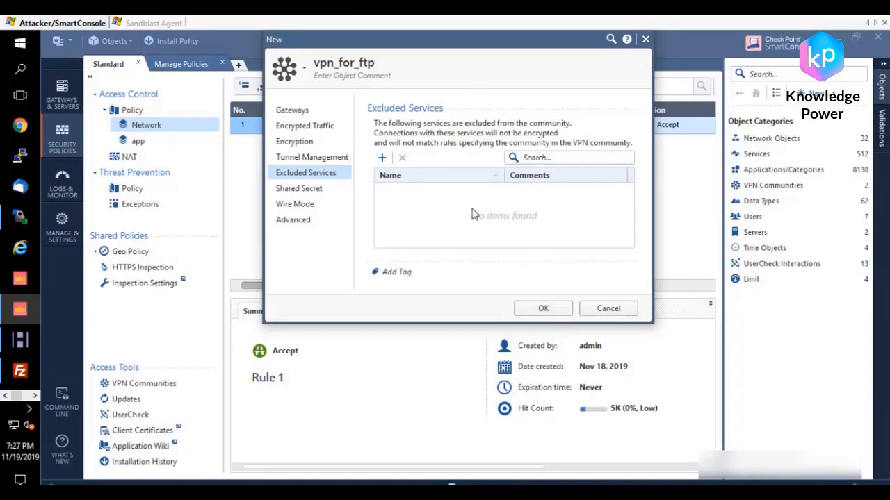
Step: Compare the community's encrypted traffic and tunnel management settings with its excluded services
left_click(308, 126)
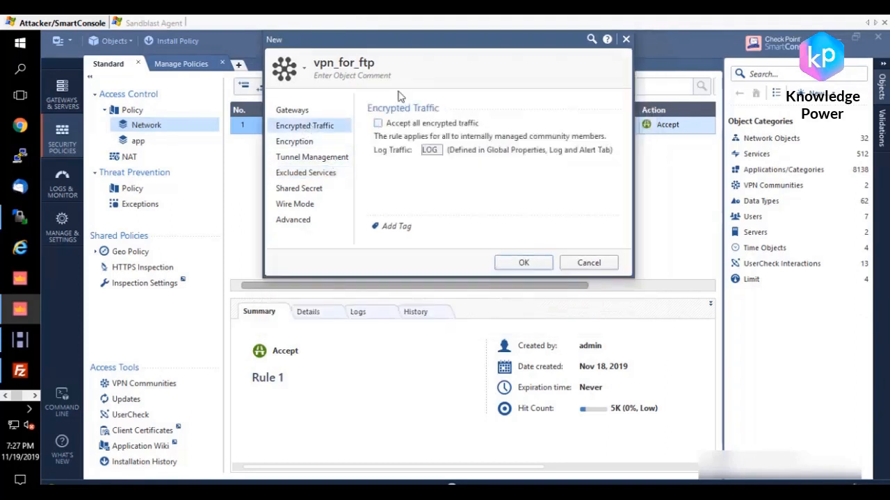
left_click(377, 123)
left_click(308, 174)
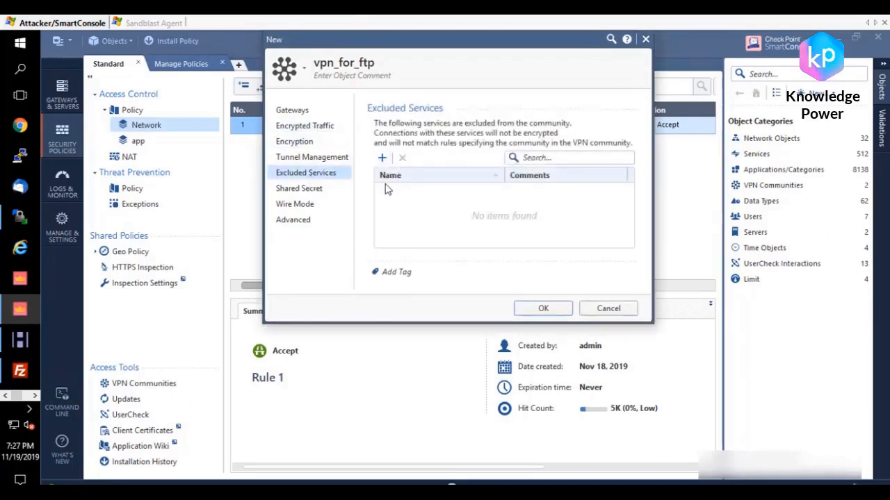
left_click(322, 125)
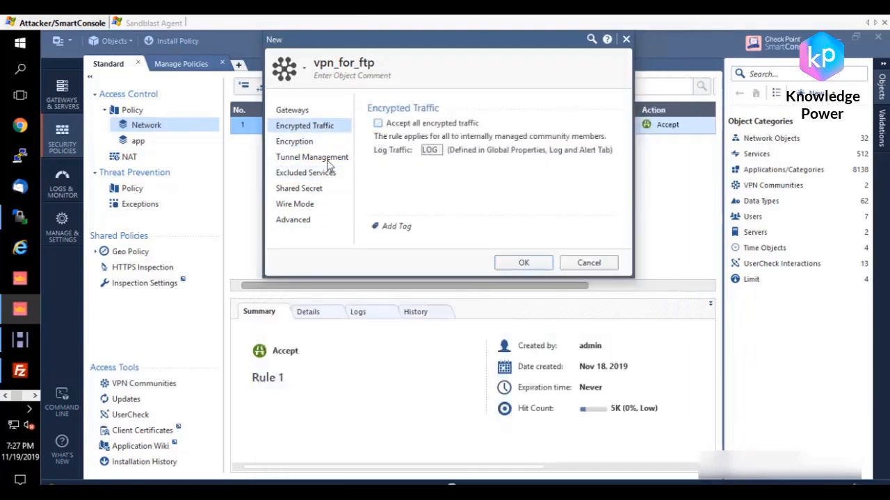
left_click(323, 158)
left_click(312, 174)
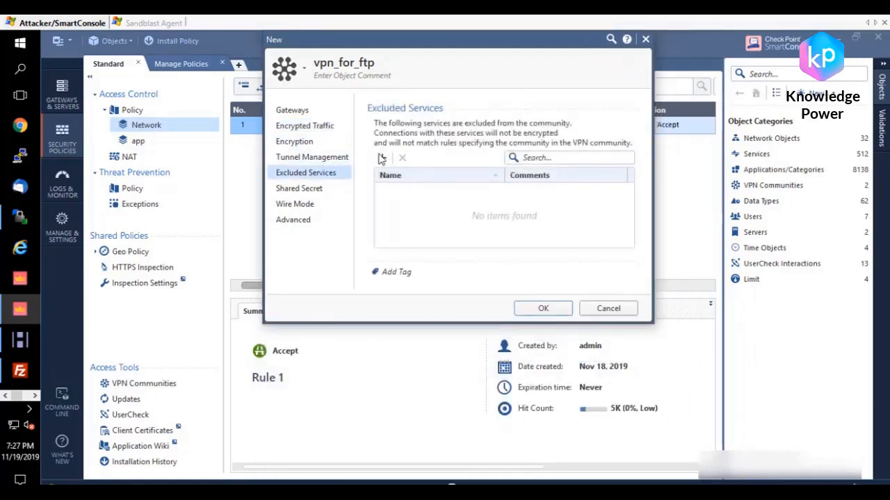
Step: Try using only a shared secret for all external members, revert it, and view the wire mode settings
left_click(314, 189)
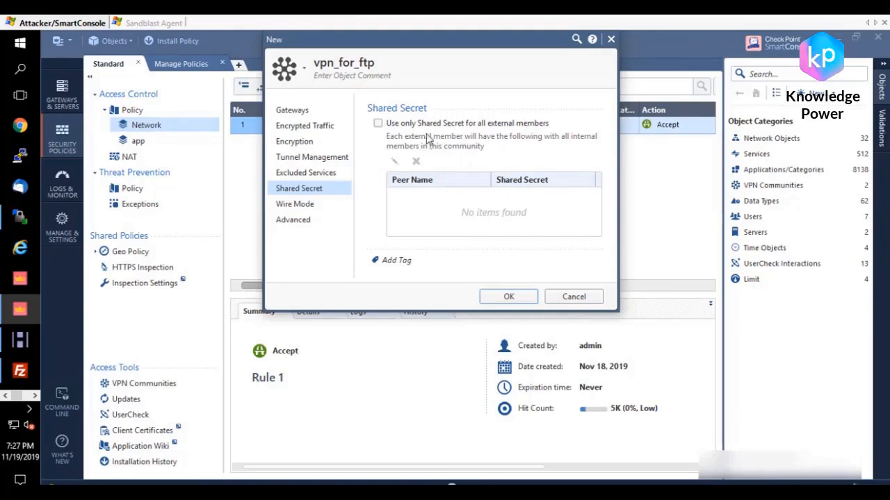
left_click(377, 123)
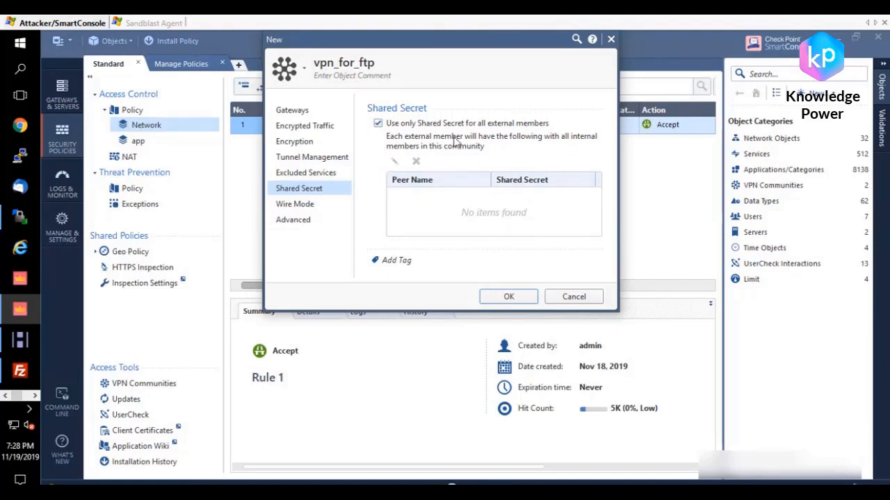
left_click(378, 123)
left_click(303, 205)
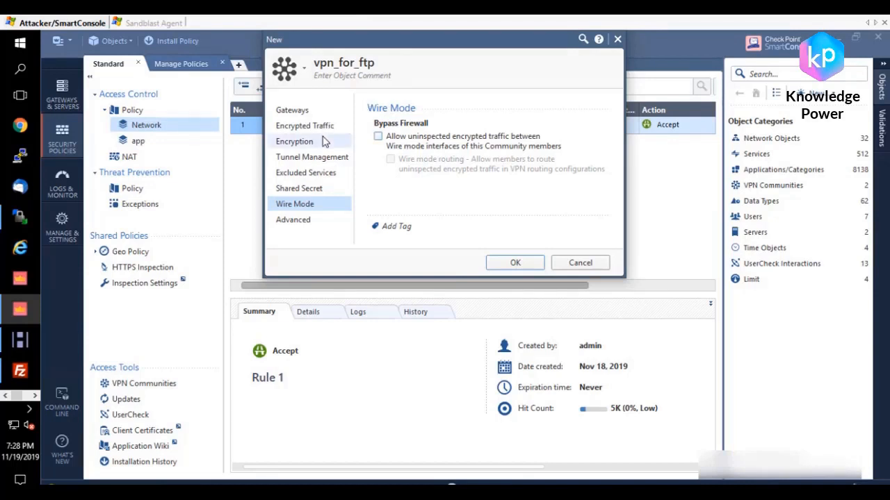
Step: Disable NAT inside the VPN community and save the vpn_for_ftp community
left_click(339, 219)
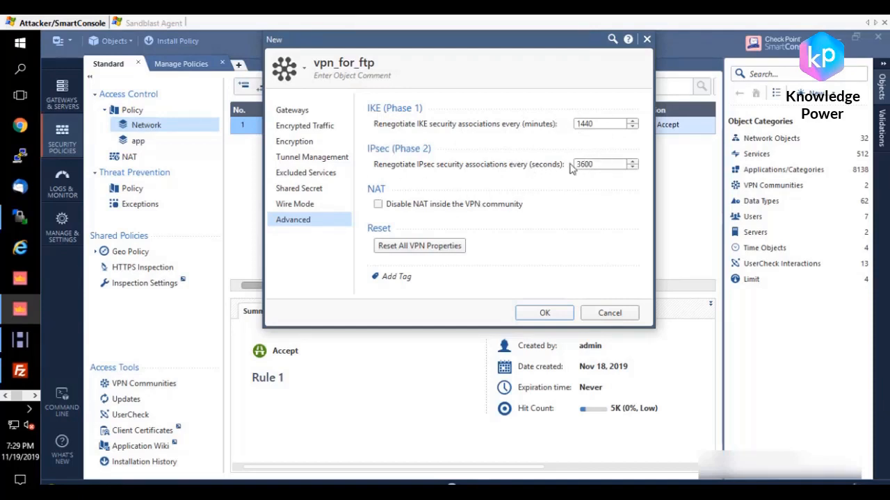
left_click(377, 204)
left_click(377, 204)
left_click(378, 204)
left_click(545, 313)
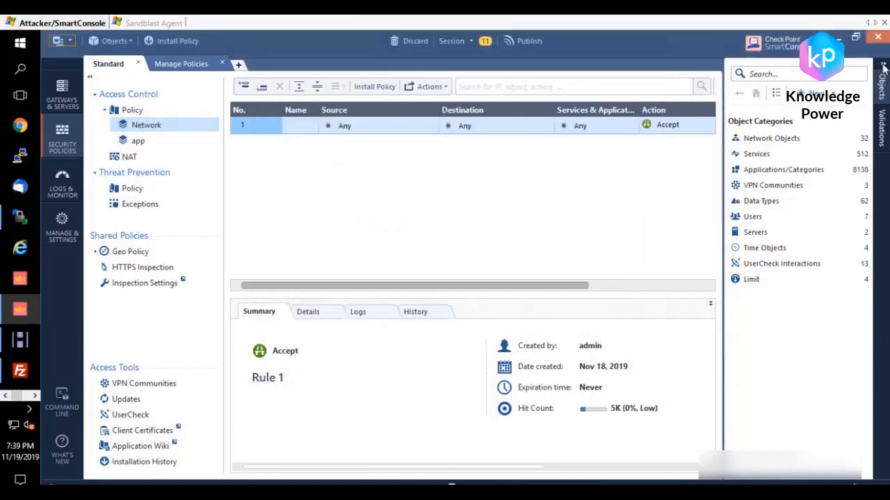
Step: Open the ThreatEmulation gateway's properties and examine its VPN domain and the networks available for it
left_click(883, 66)
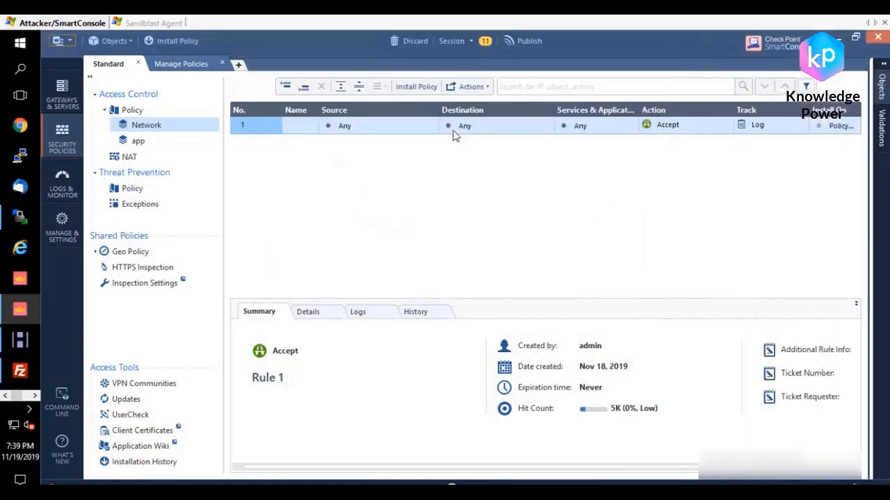
left_click(71, 92)
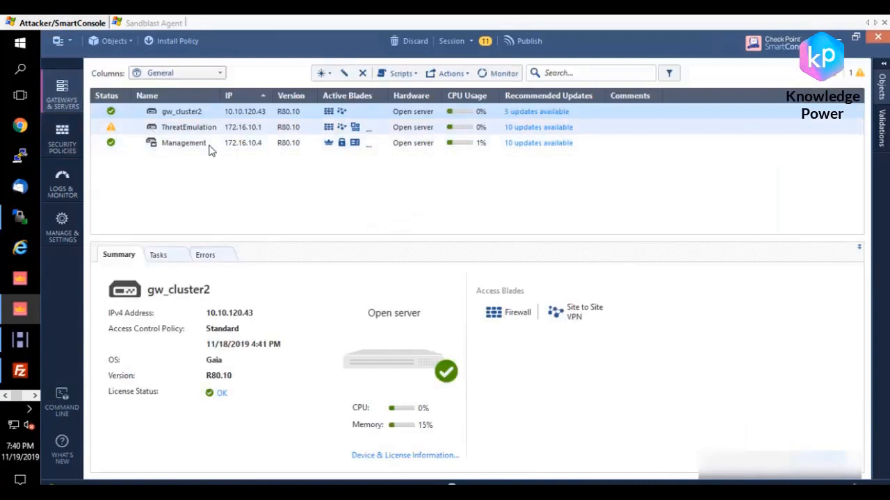
left_click(179, 127)
double_click(183, 128)
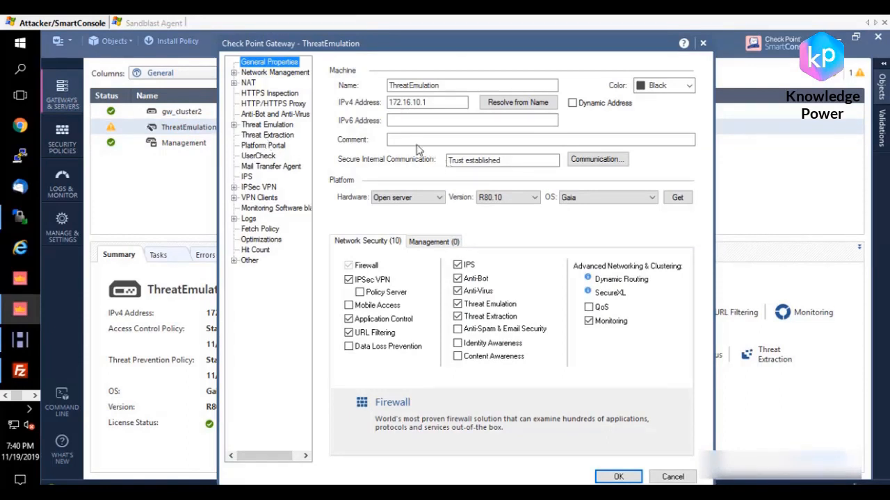
left_click(234, 73)
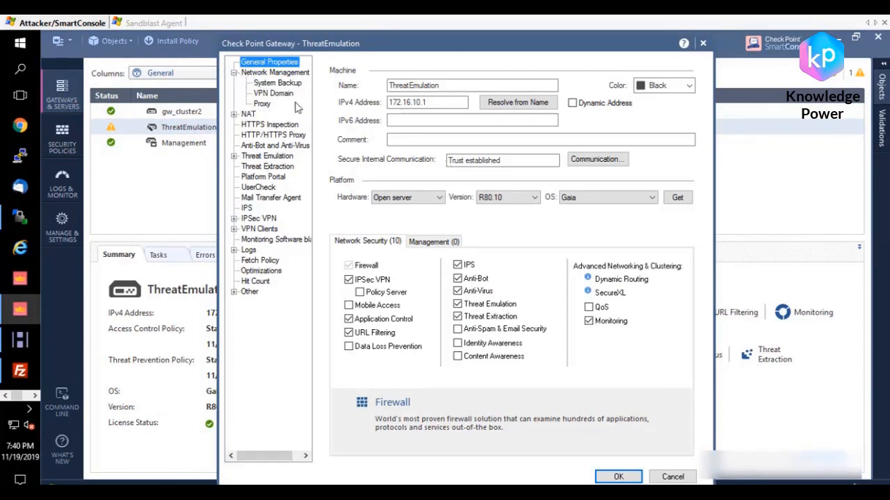
left_click(272, 94)
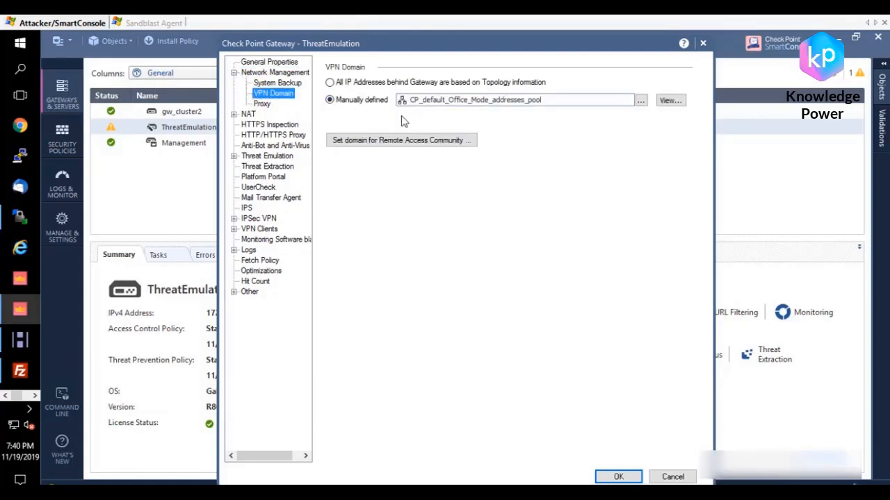
left_click(640, 101)
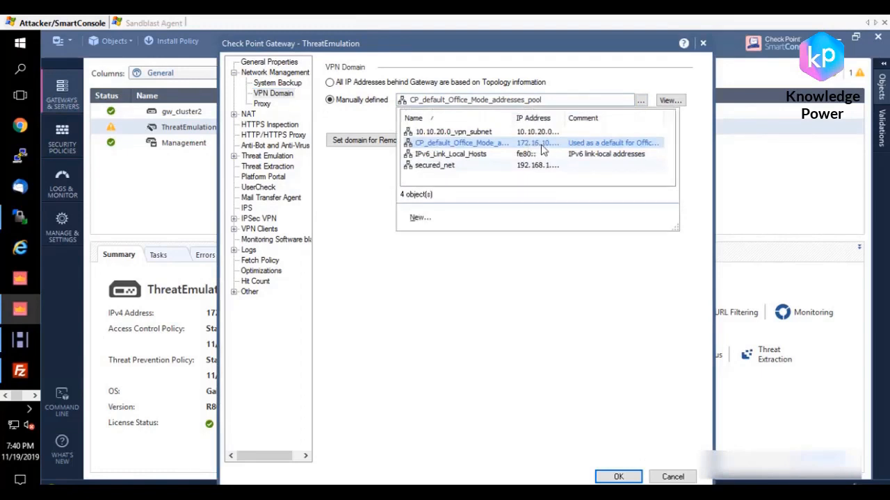
left_click(608, 238)
Step: Inspect the network address of the ThreatEmulation gateway's manually defined VPN domain, and close the gateway's properties
left_click(670, 101)
left_click(702, 117)
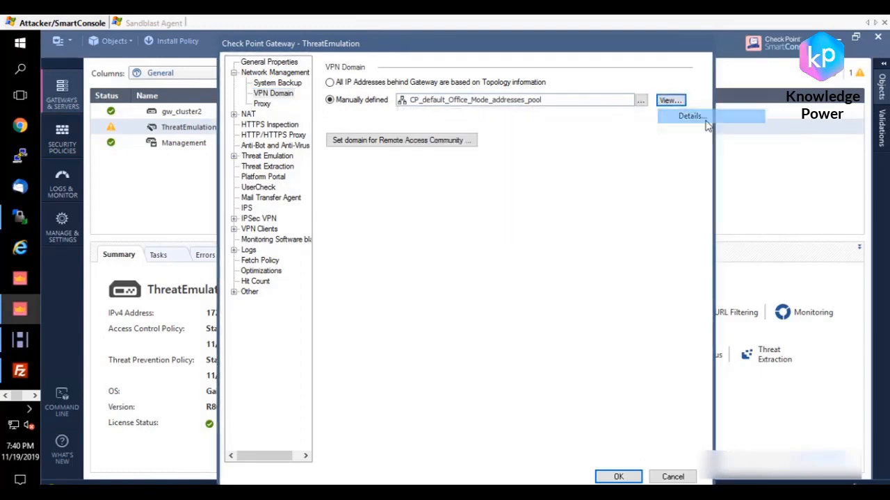
left_click_drag(442, 219, 328, 222)
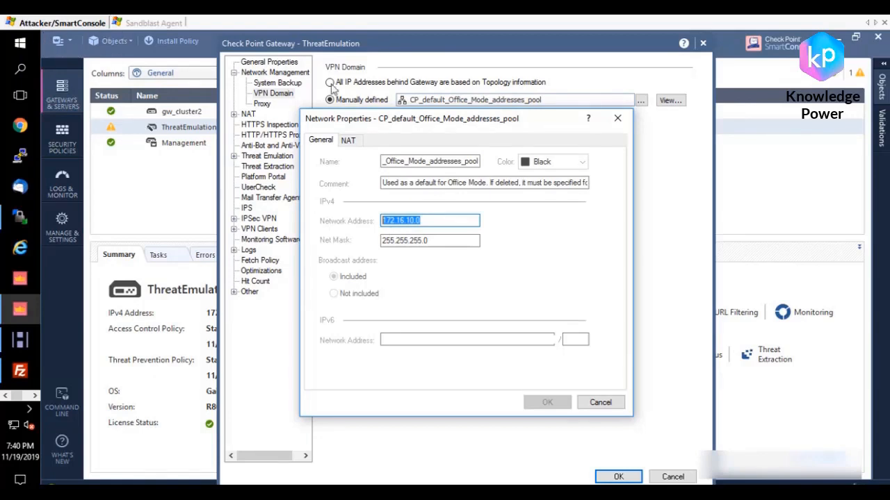
left_click(617, 118)
left_click(703, 45)
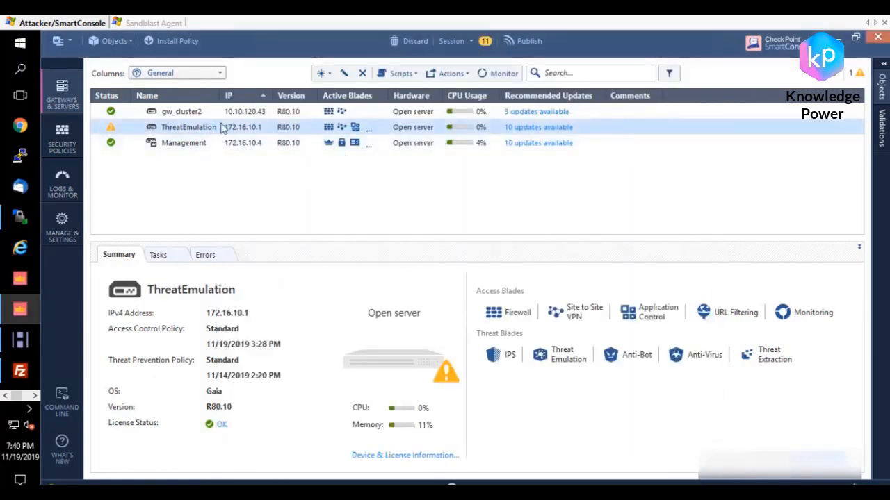
Step: Open gw_cluster2's properties and inspect the network address of its manually defined VPN domain
double_click(184, 112)
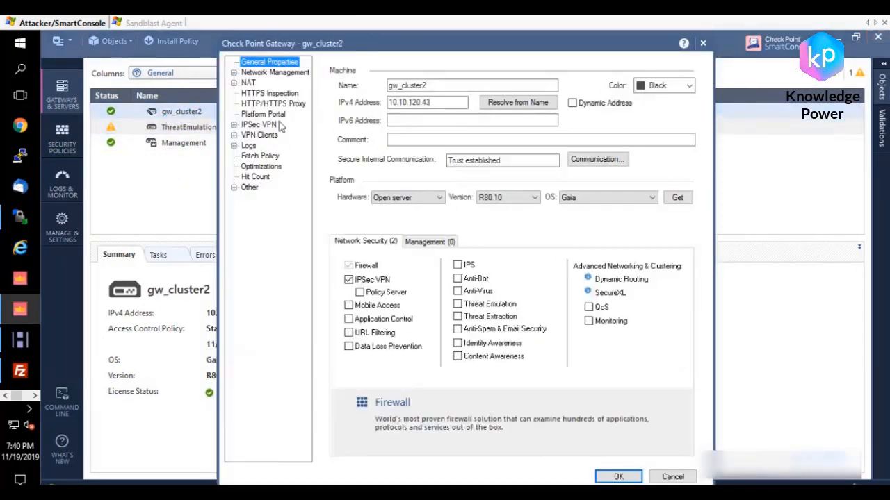
left_click(473, 139)
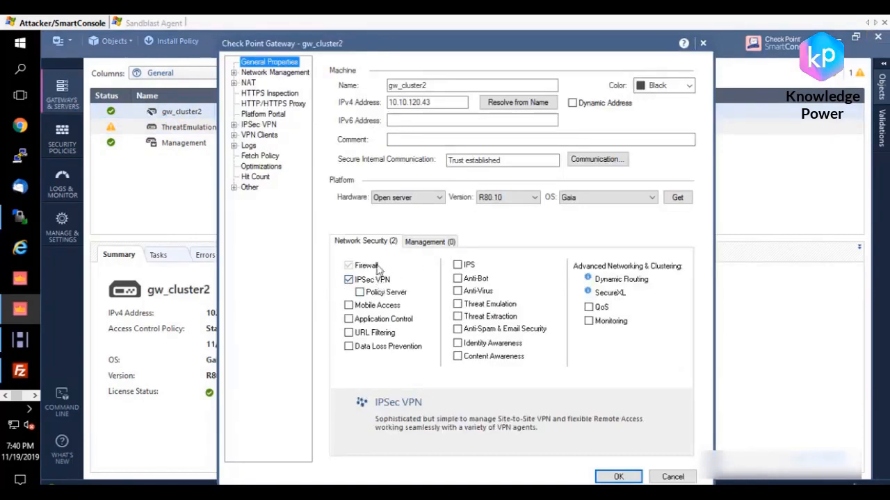
left_click(235, 72)
left_click(273, 93)
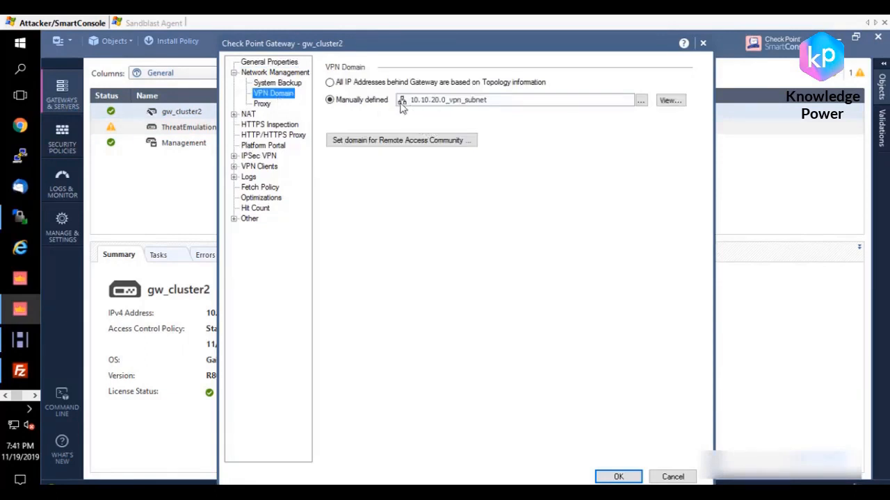
left_click(671, 100)
left_click(677, 114)
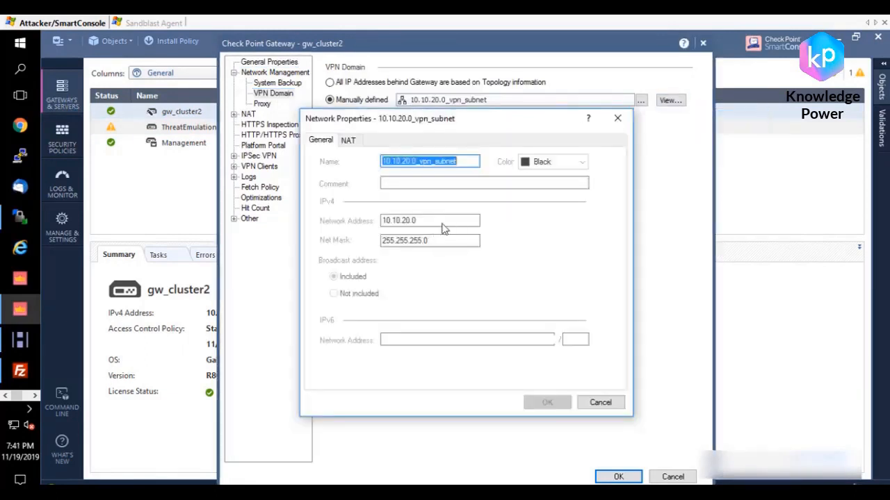
left_click_drag(441, 221, 331, 223)
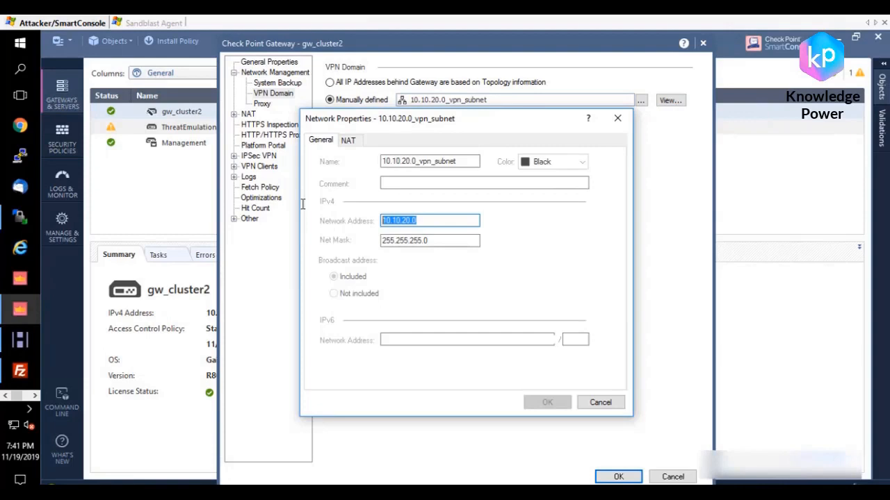
left_click(617, 118)
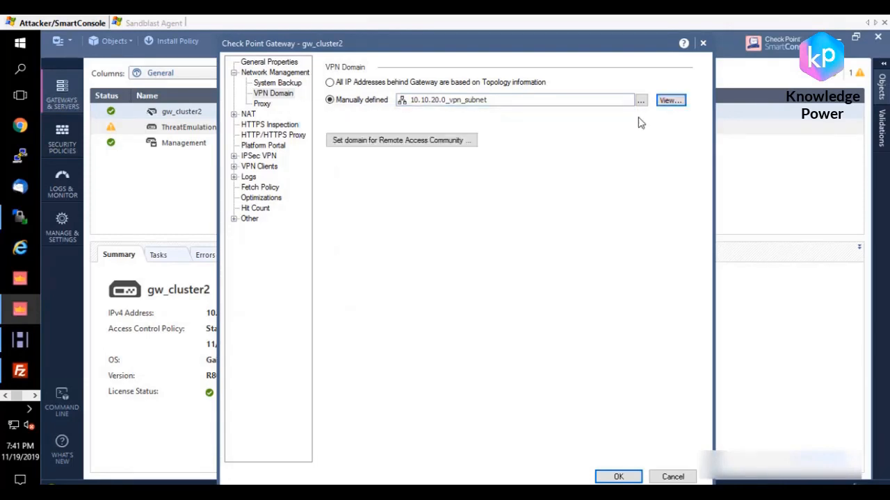
left_click(640, 101)
left_click(420, 219)
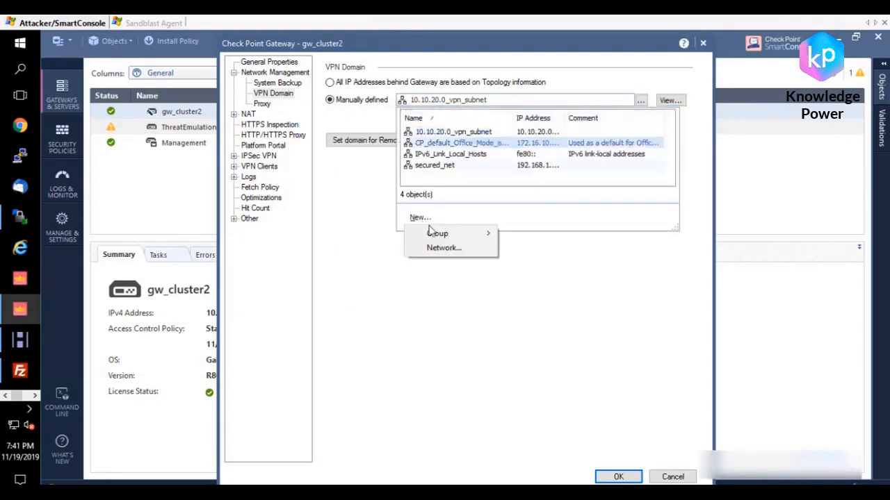
mouse_move(490, 236)
left_click(539, 235)
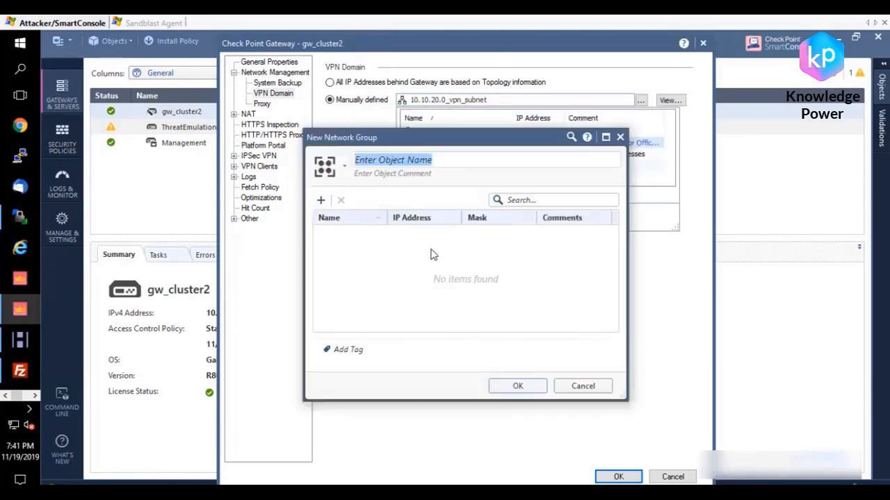
left_click(620, 137)
Step: Save the gw_cluster2 gateway's properties and confirm the prompts
left_click(630, 478)
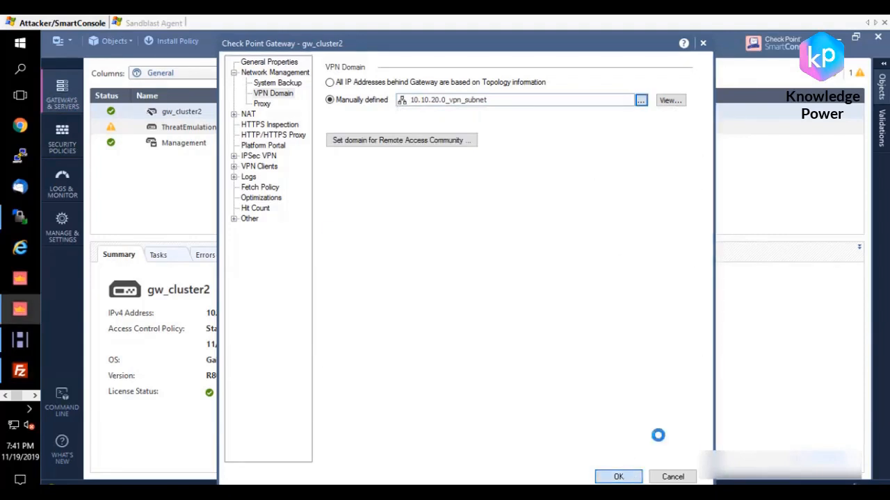
left_click(536, 343)
left_click(508, 303)
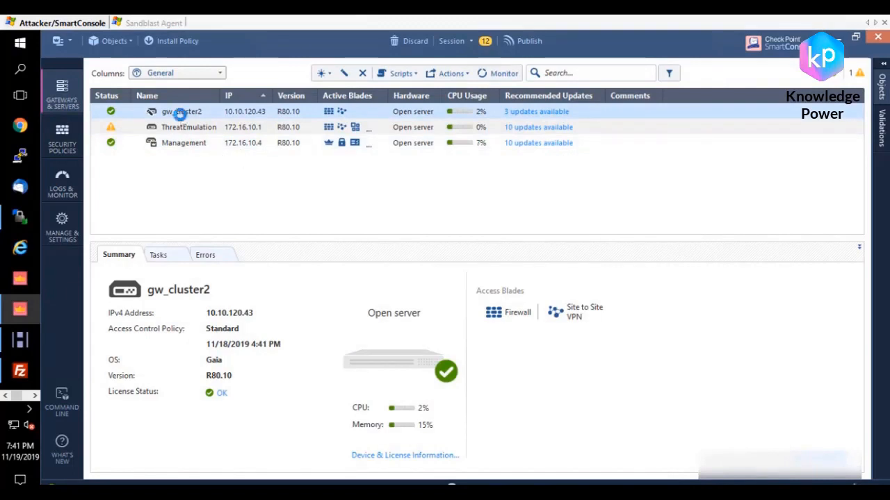
Step: Reopen gw_cluster2's properties and examine its VPN communities, link selection and main IPv4 address
double_click(178, 113)
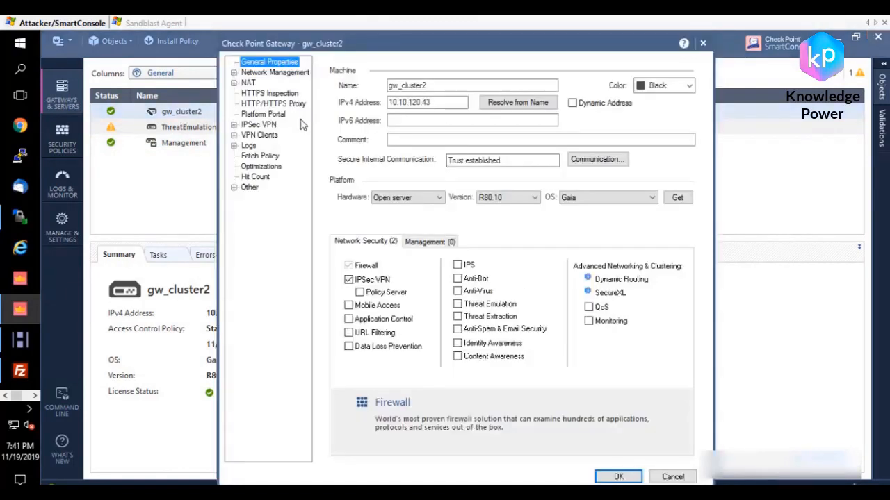
left_click(234, 124)
left_click(259, 124)
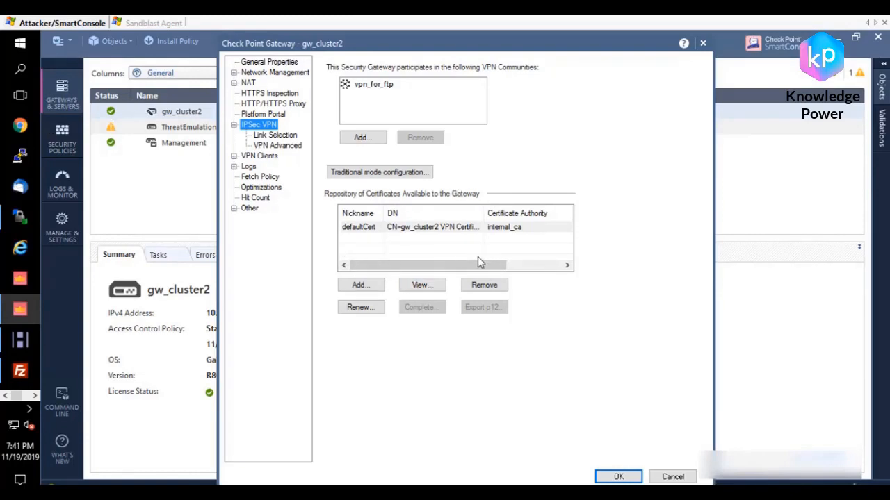
left_click(270, 137)
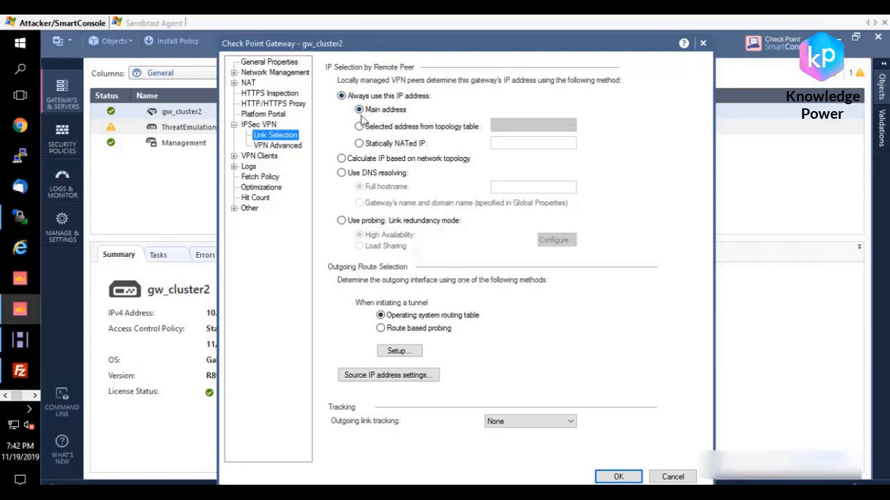
left_click(277, 64)
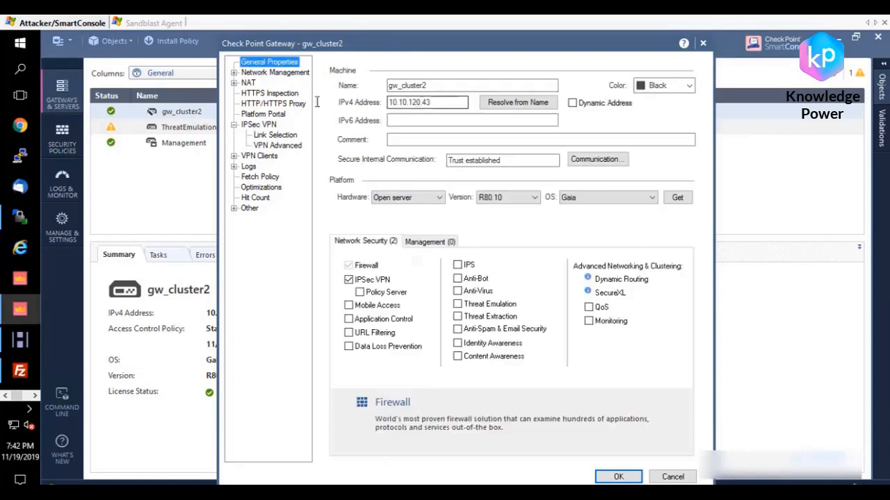
left_click_drag(433, 102, 317, 103)
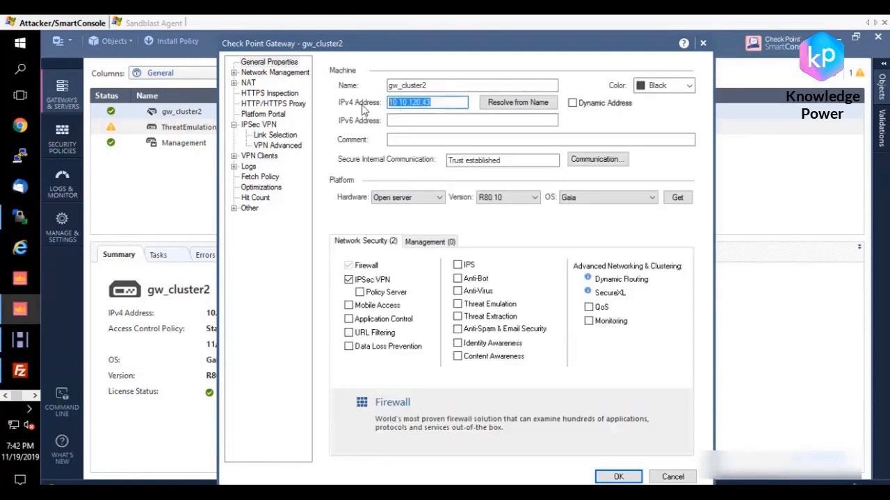
Step: Try a topology table address for gw_cluster2's link selection, switch back to the main address, and save the gateway's properties
left_click(274, 135)
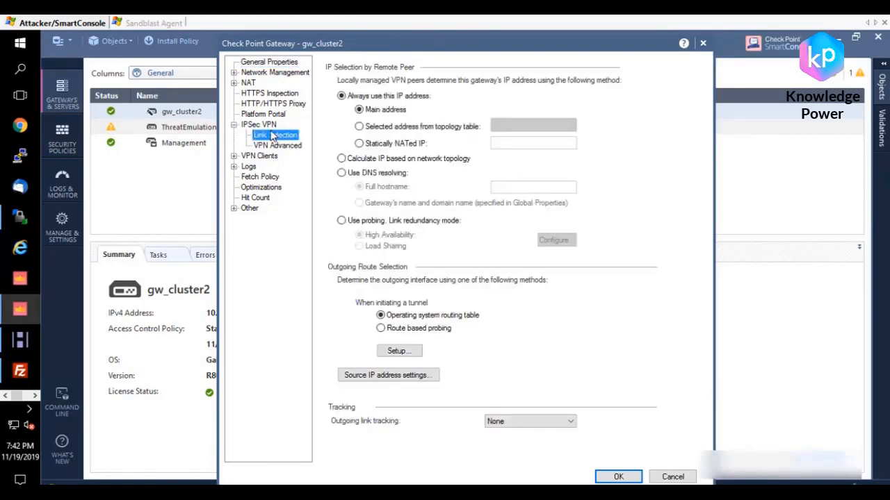
left_click(429, 129)
left_click(535, 123)
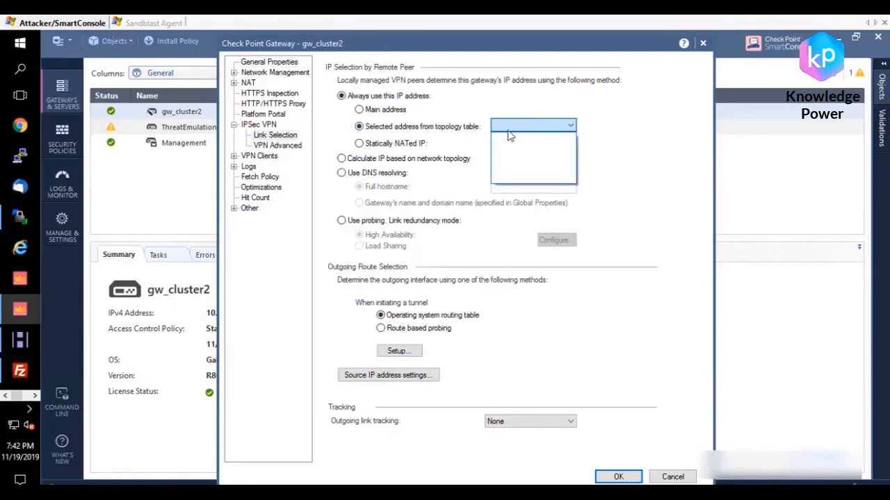
left_click(572, 107)
left_click(397, 113)
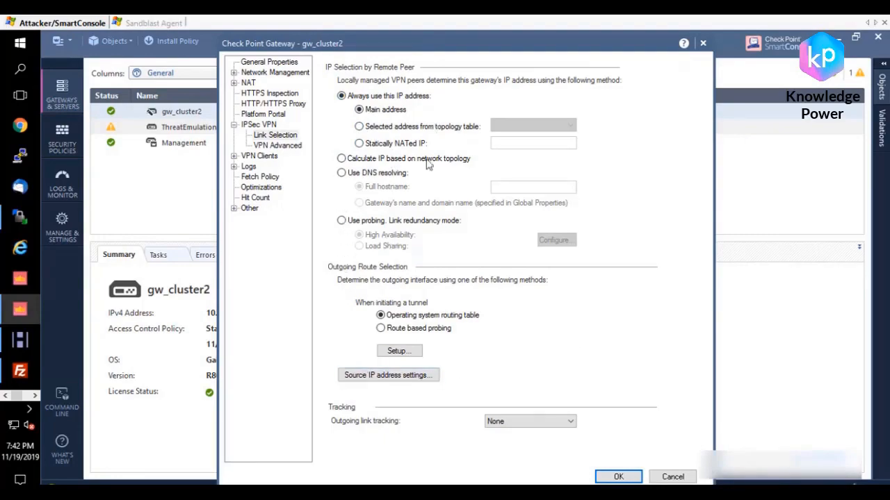
left_click(618, 476)
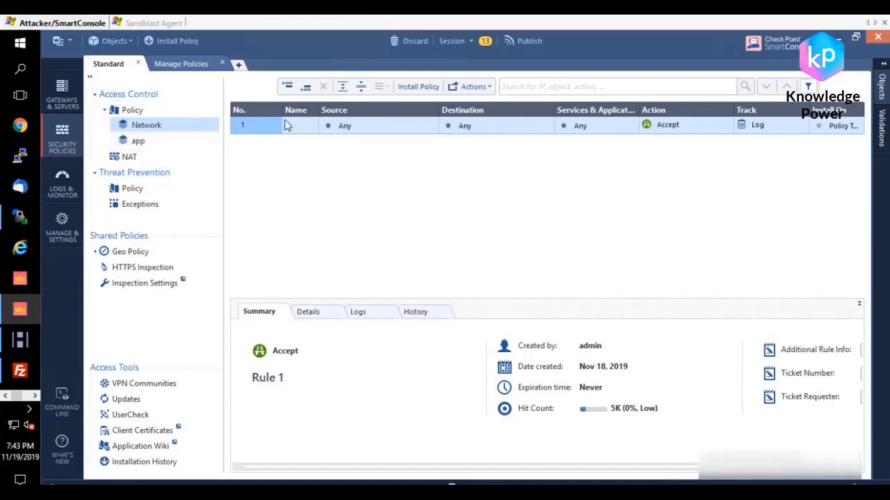
Step: Add two rules below rule 1 in the Network policy layer and set rule 2's action to Accept
left_click(306, 87)
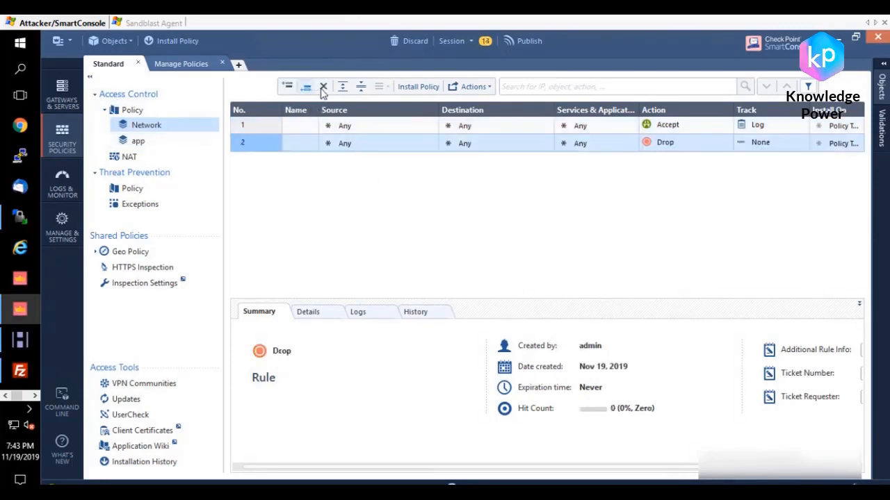
left_click(306, 86)
left_click(673, 142)
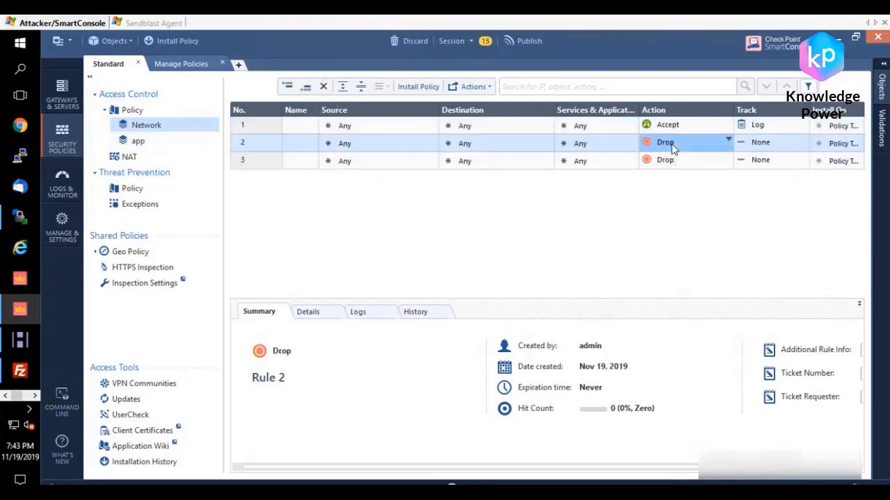
left_click(697, 151)
Step: Set the tracking of rules 3 and 2 to Log
left_click(274, 164)
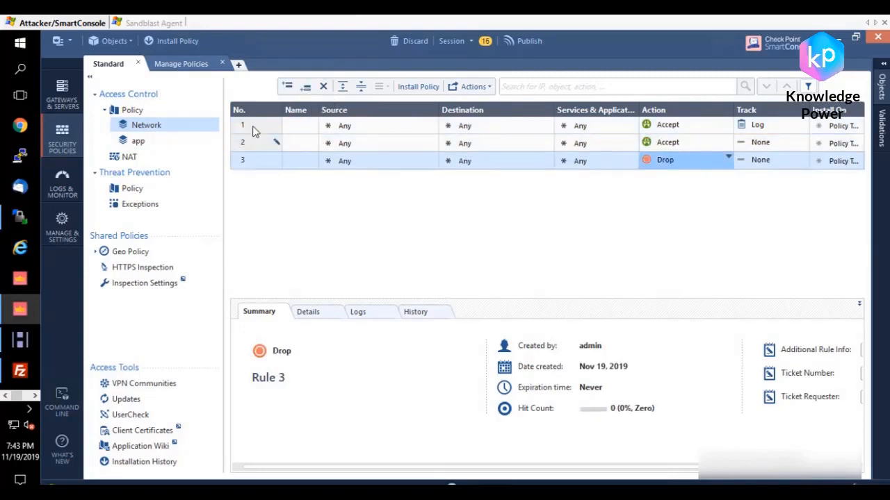
left_click(766, 165)
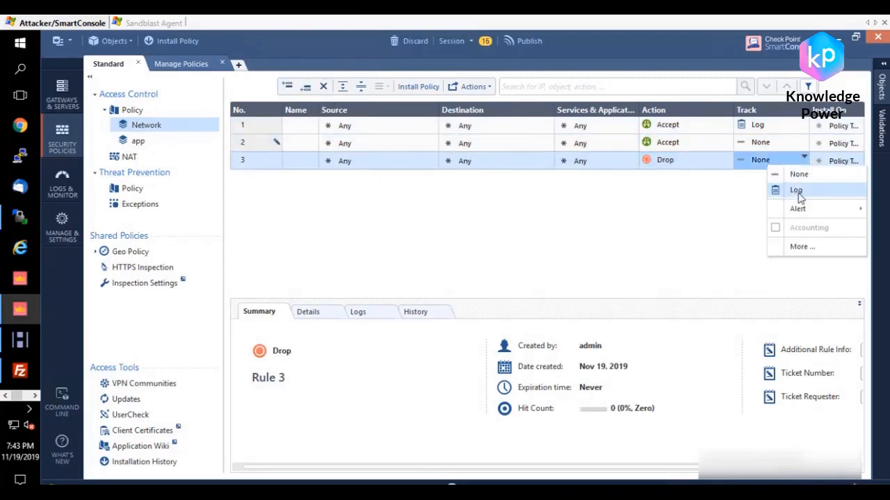
left_click(784, 189)
left_click(768, 144)
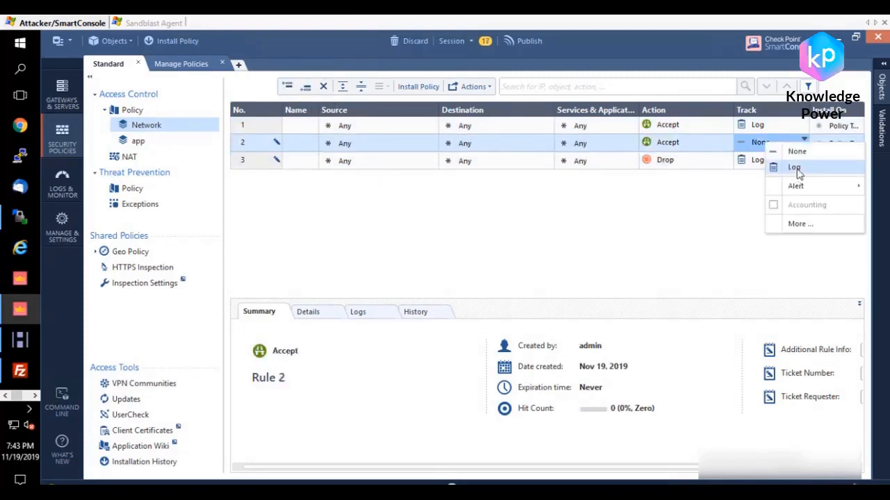
left_click(789, 168)
Step: Set both the source and the destination of rule 1 to 10.10.20.0_vpn_subnet and the CP_default_Office_Mode network
left_click(345, 128)
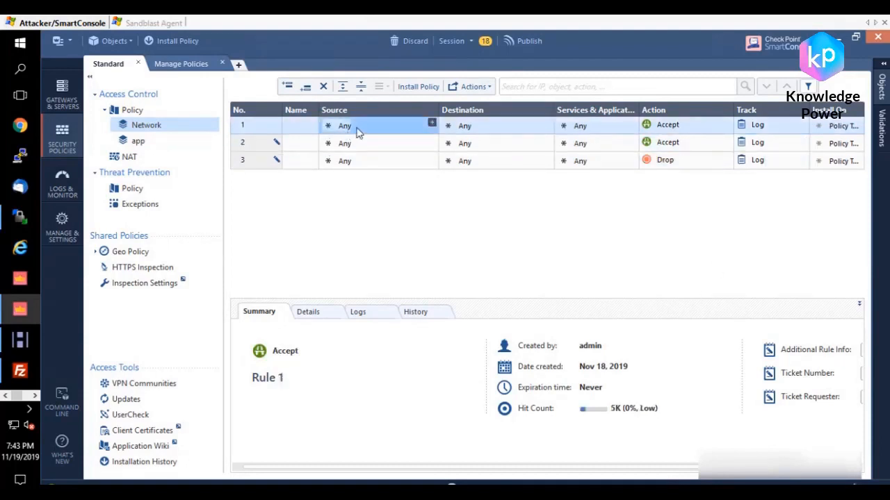
left_click(432, 123)
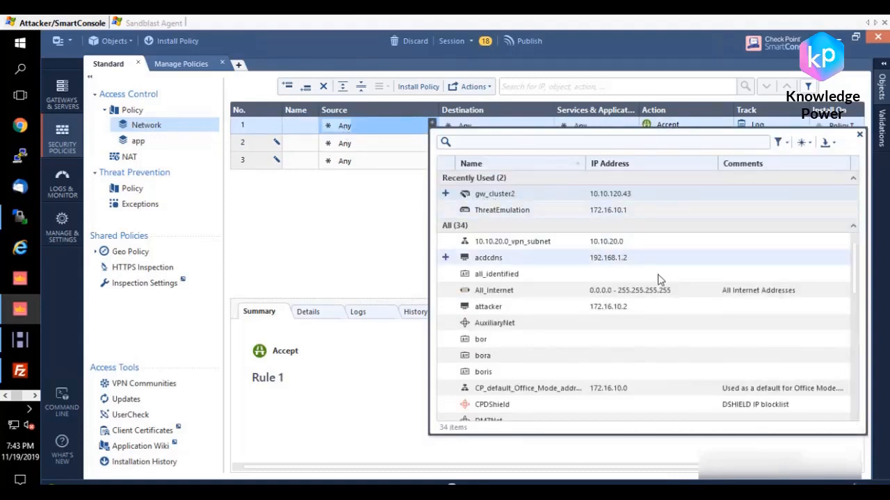
left_click(445, 242)
scroll(661, 316, "down", 1)
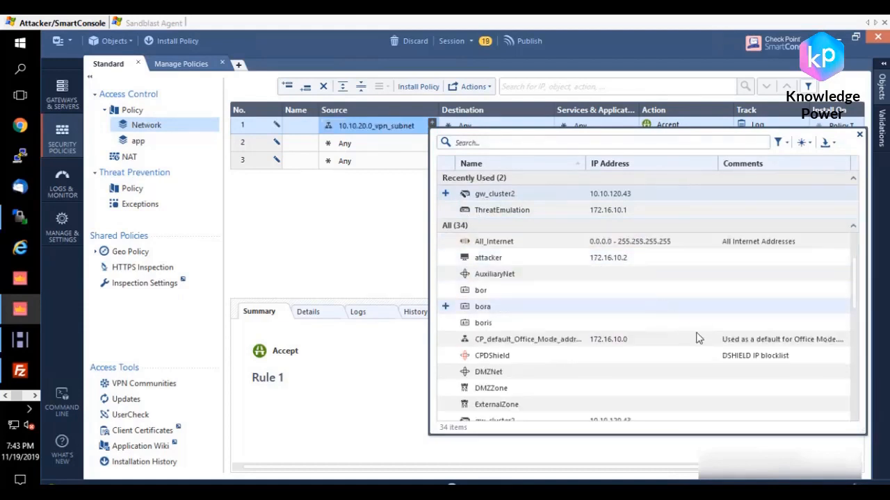
left_click(446, 339)
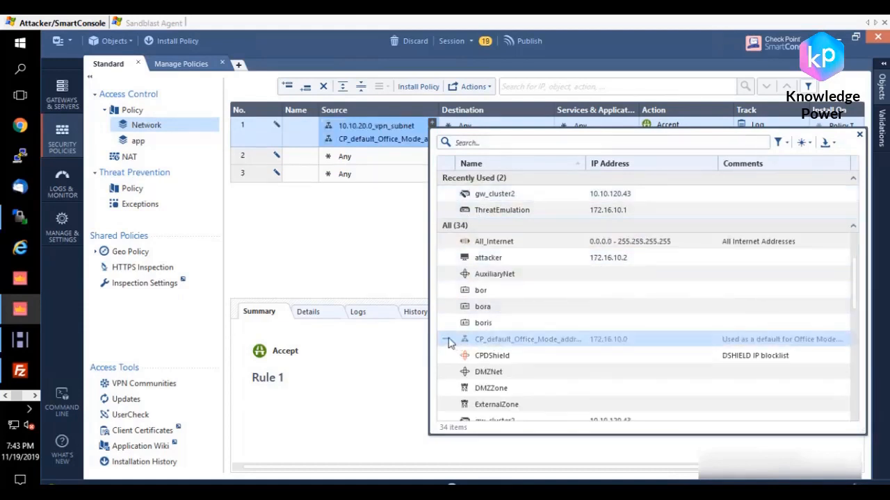
left_click_drag(480, 133, 486, 132)
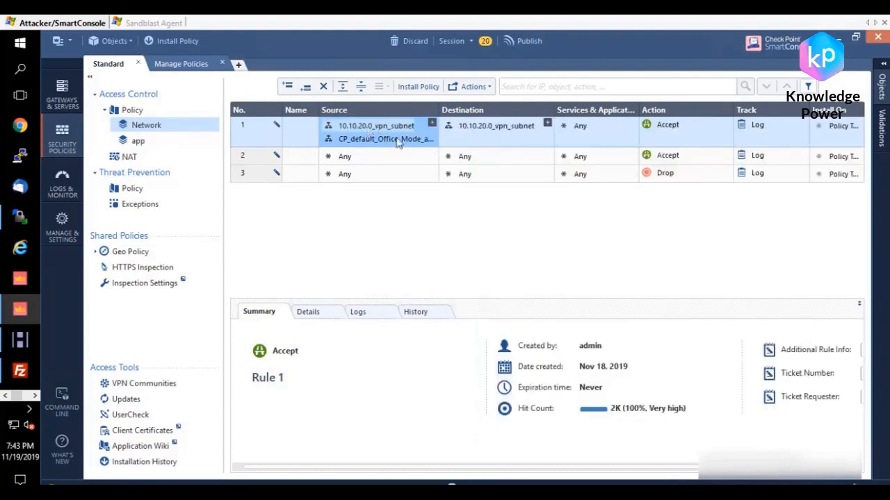
left_click_drag(399, 139, 500, 140)
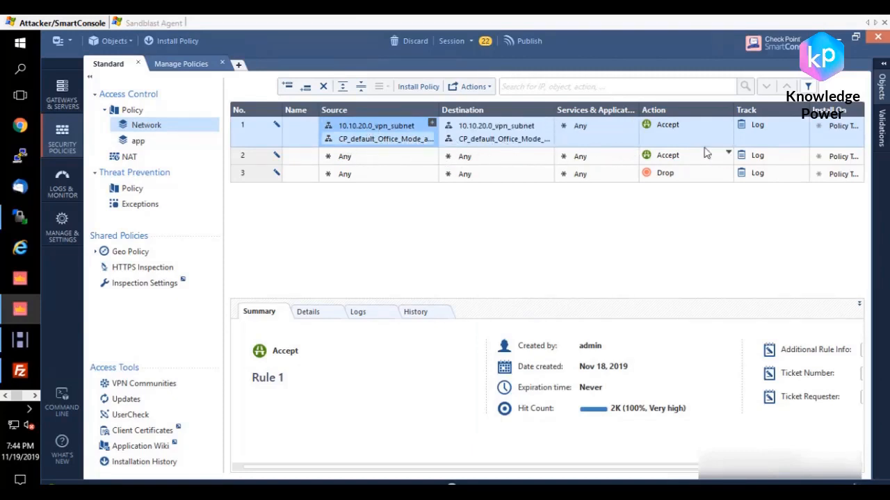
Step: Delete rule 2, which accepts any traffic, and choose Accept as the action of rule 1
left_click(664, 162)
left_click(689, 165)
left_click(302, 156)
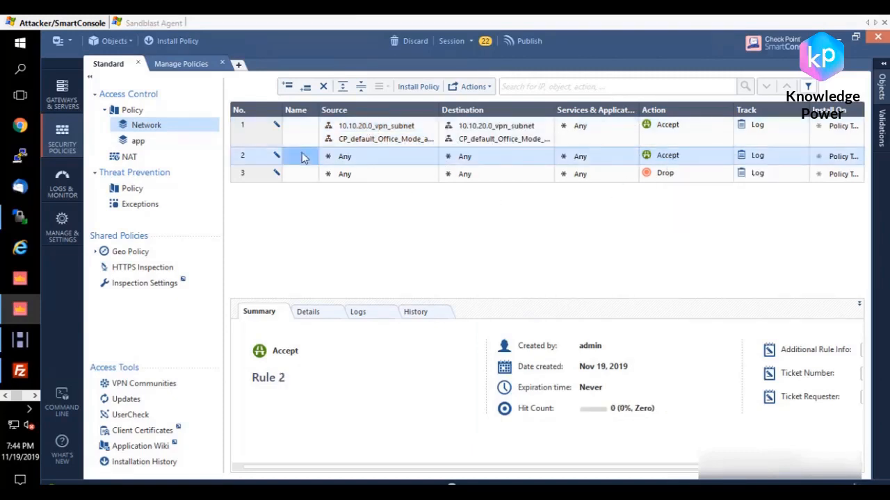
right_click(253, 155)
left_click(347, 199)
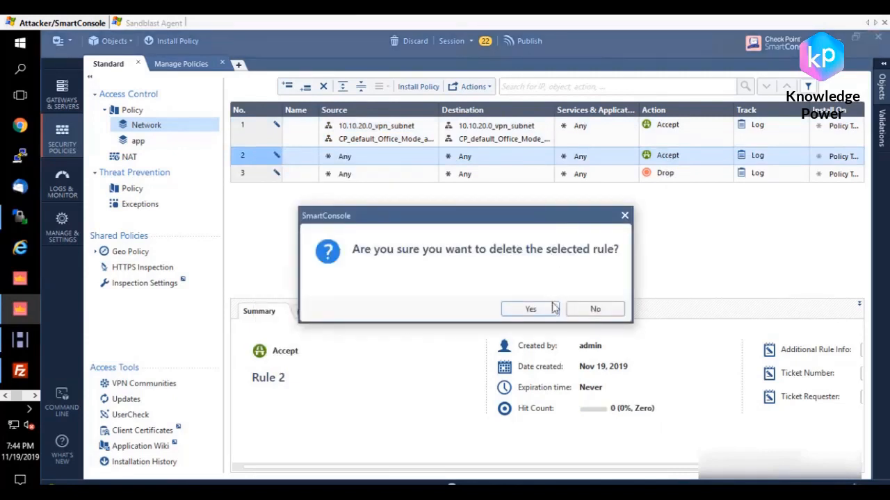
left_click(552, 308)
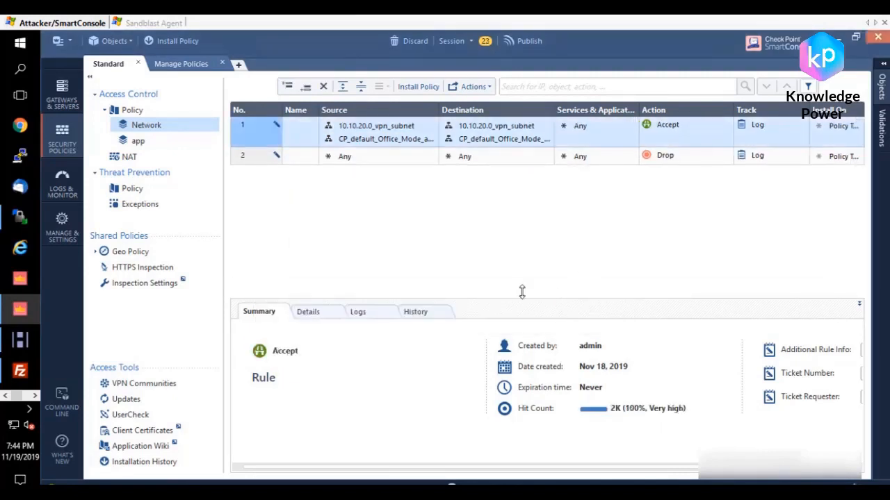
left_click(727, 123)
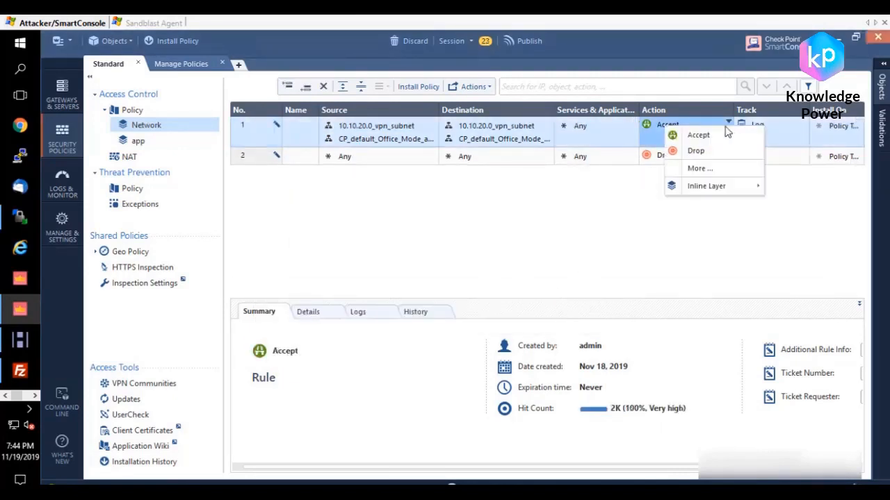
left_click(698, 135)
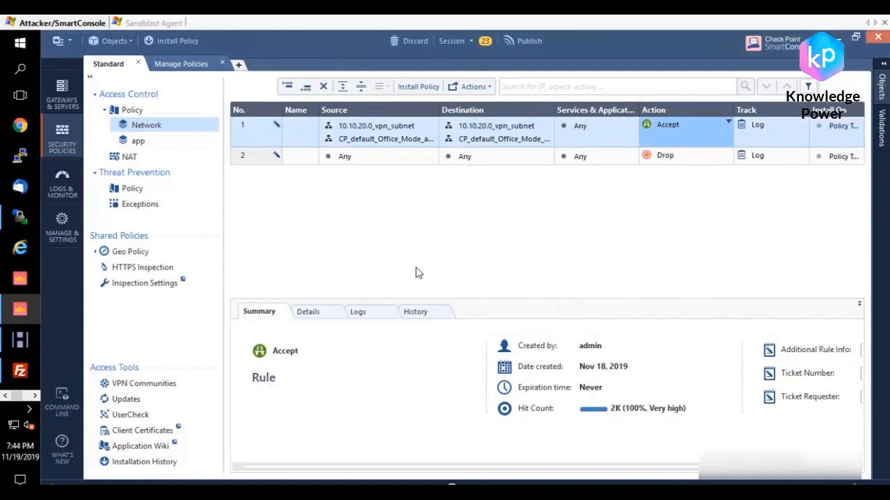
Step: Show the VPN column in the Network layer's rule table
right_click(476, 114)
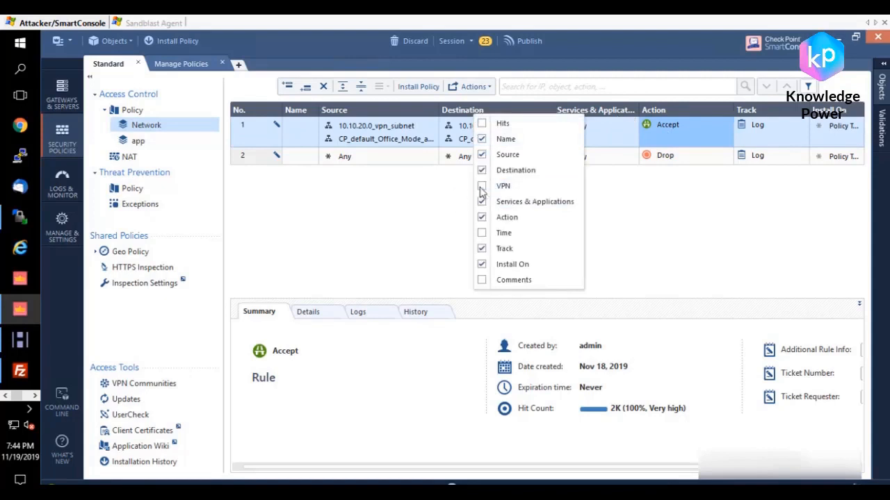
left_click(431, 167)
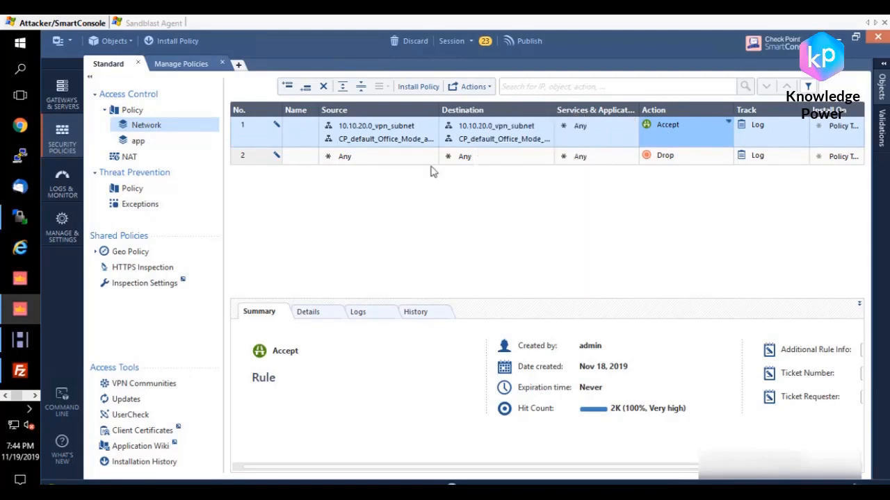
right_click(552, 115)
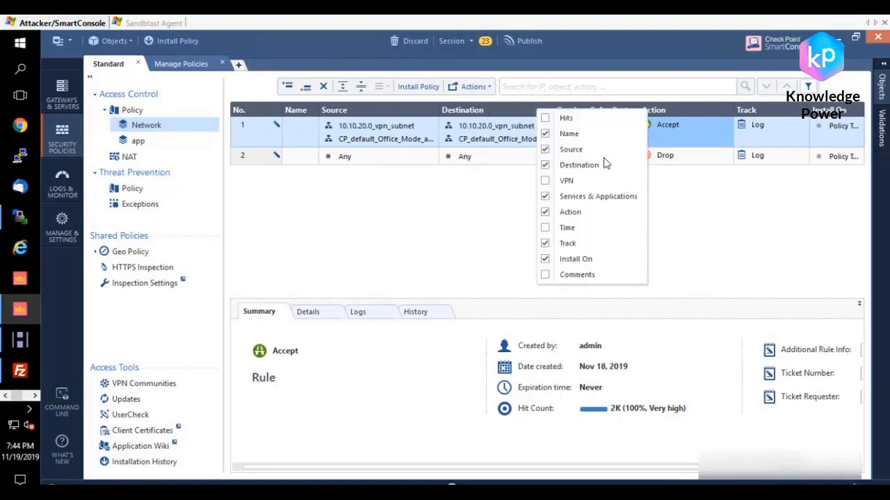
left_click(549, 182)
Step: Restrict rule 1 to the specific VPN community vpn_for_ftp
left_click(581, 134)
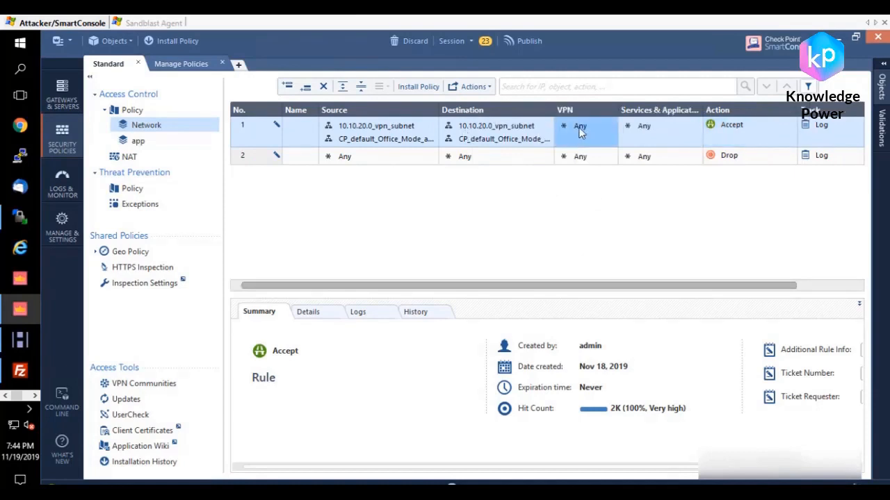
right_click(581, 134)
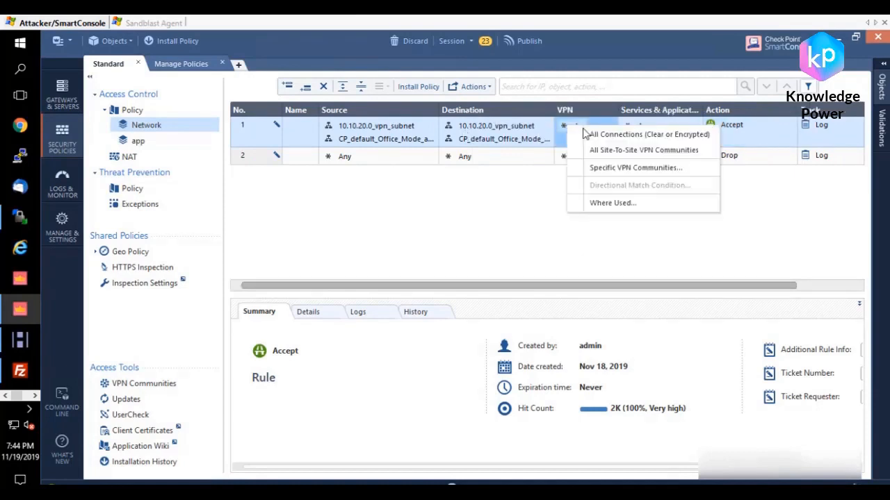
left_click(634, 172)
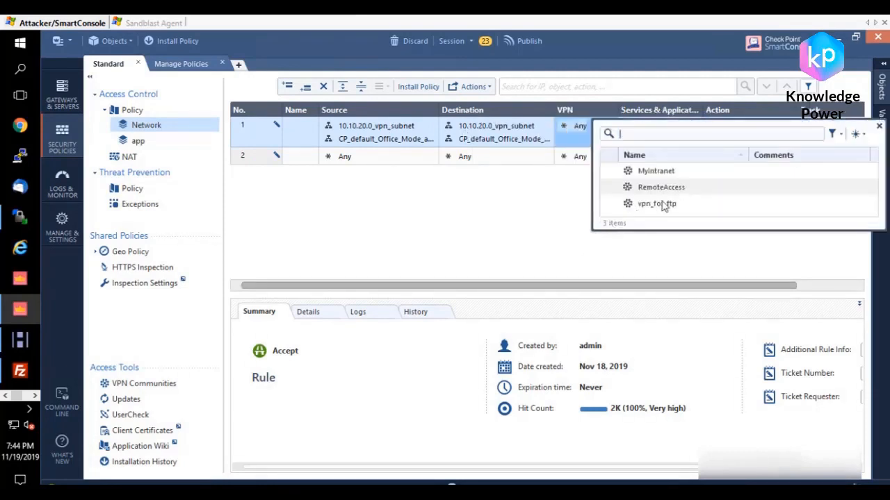
left_click(609, 204)
left_click(528, 230)
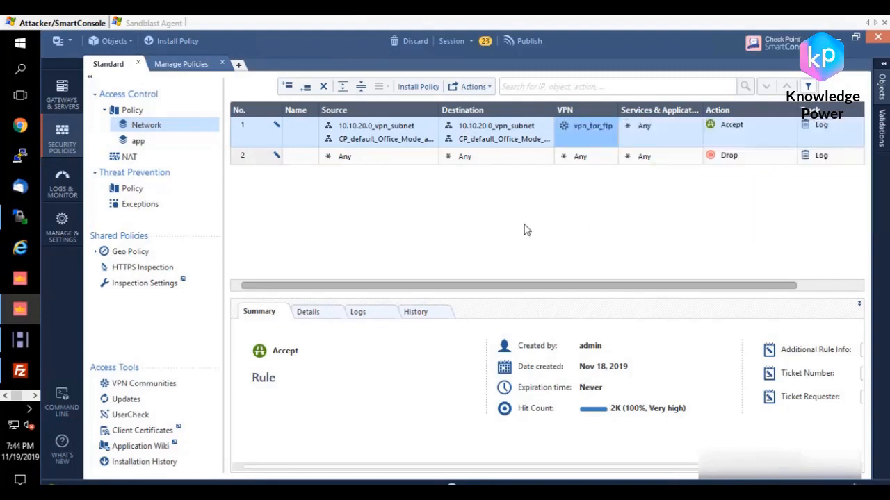
Step: Add the services ftp, ftp-bidir, ftp-pasv and ftp-port to rule 1
left_click_drag(544, 288, 636, 286)
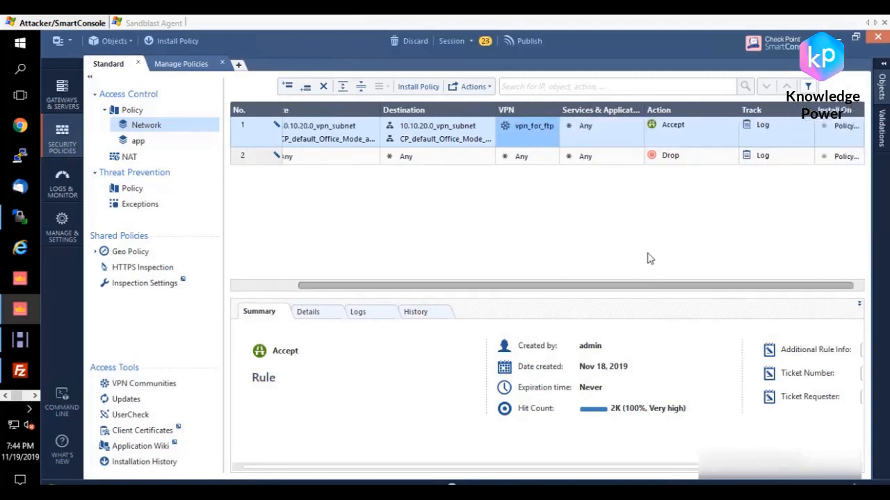
left_click(589, 136)
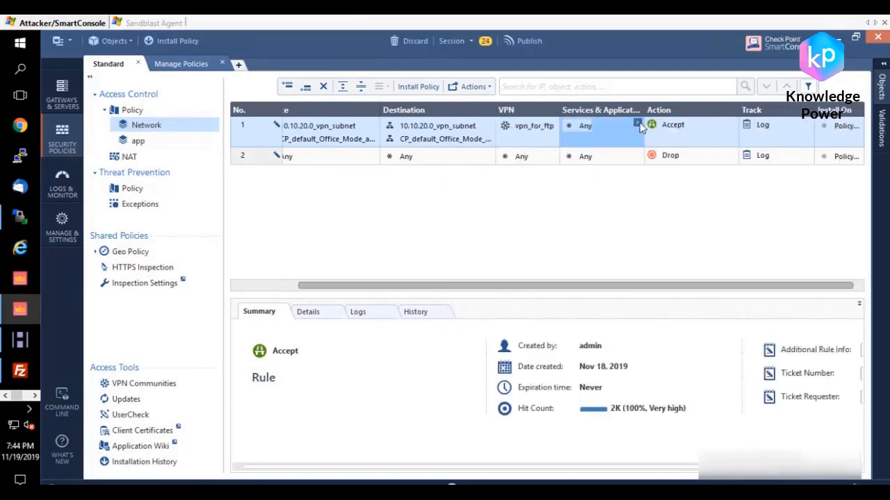
left_click(637, 123)
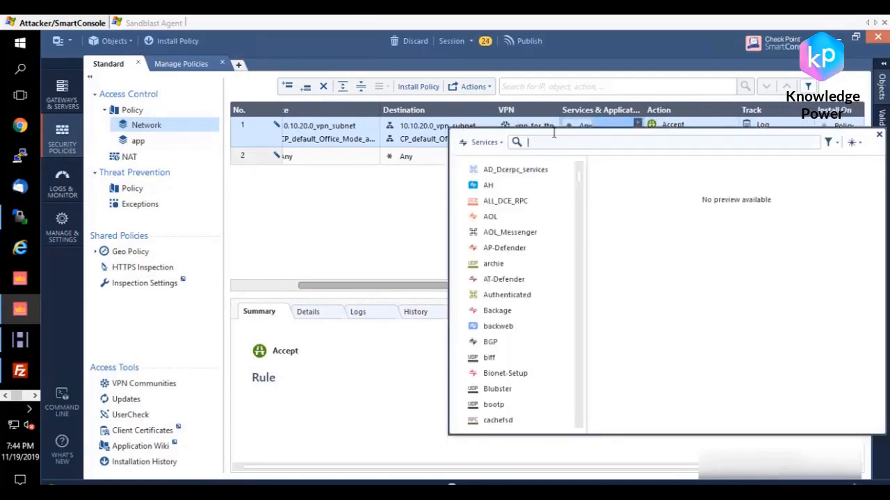
type("gt")
key("BackSpace")
key("BackSpace")
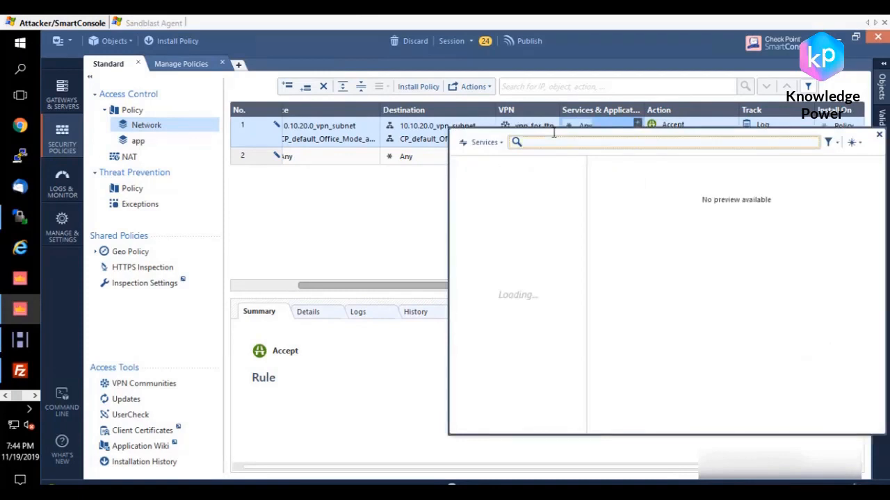
type("g")
key("BackSpace")
type("ft")
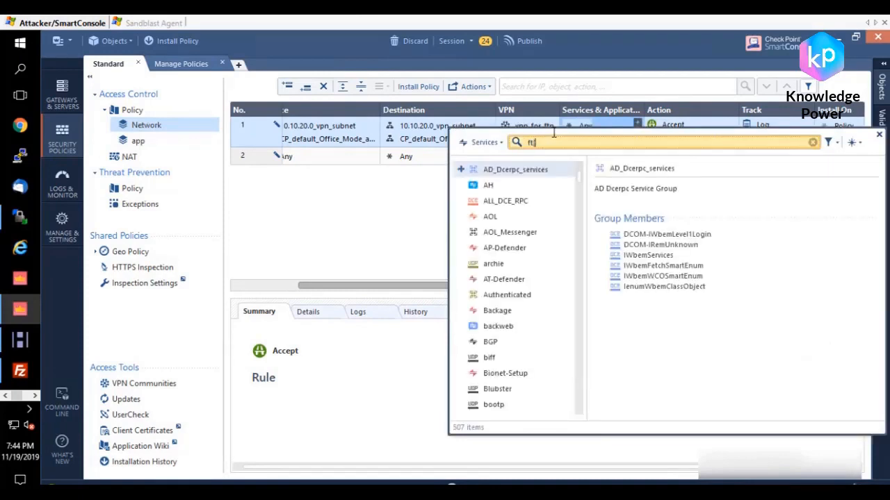
type("p")
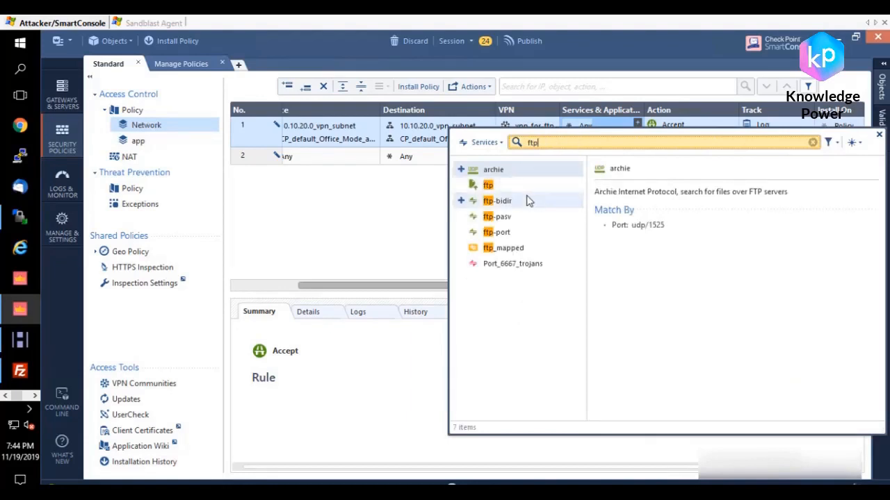
left_click(462, 185)
left_click(462, 201)
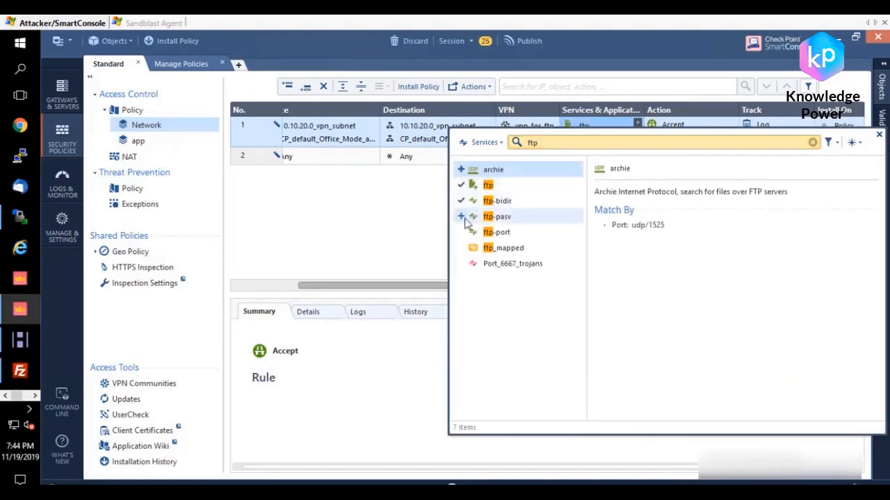
left_click(462, 216)
left_click(461, 233)
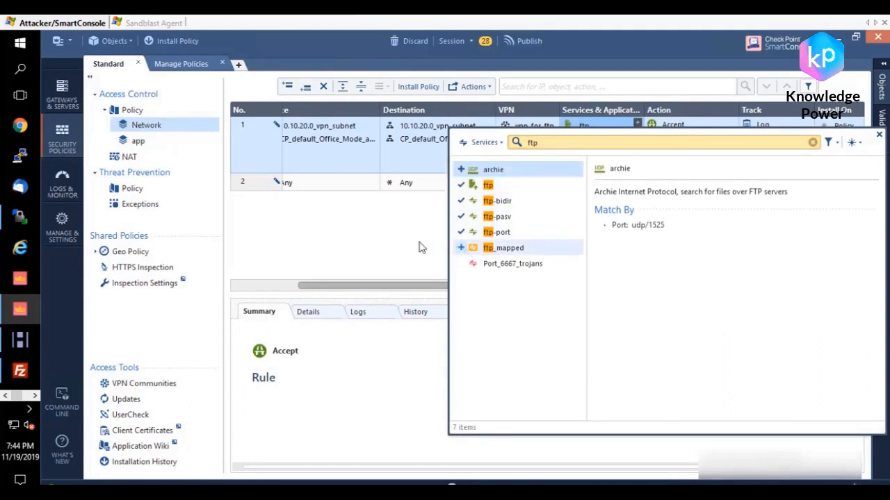
Step: Search the services for "high" and add tcp-high-ports to rule 1
left_click_drag(540, 144, 504, 142)
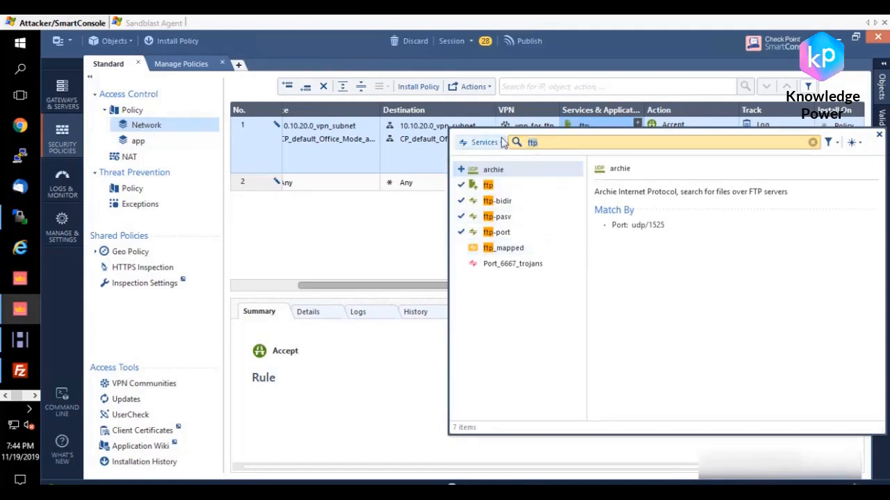
key("BackSpace")
type("tc")
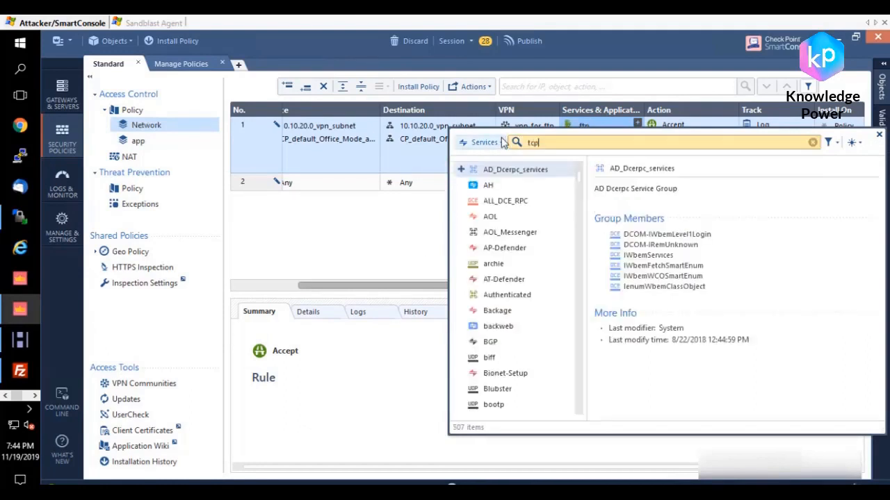
type("p_")
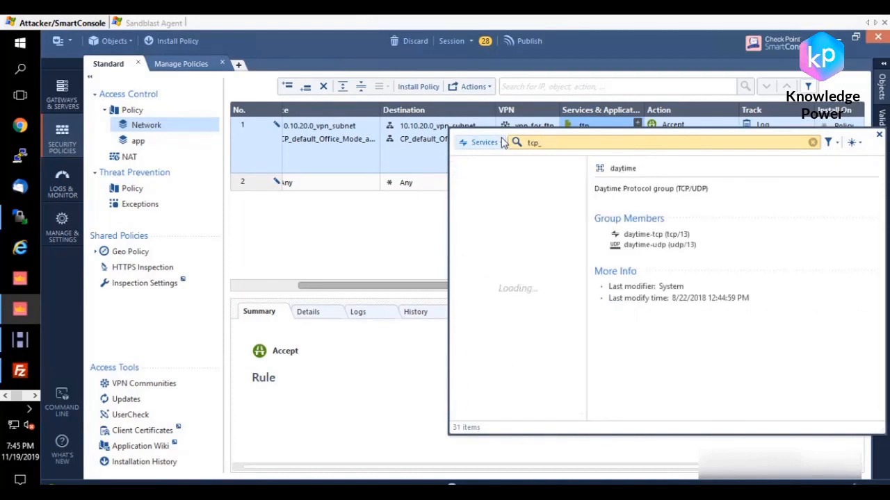
type("hi")
key("BackSpace")
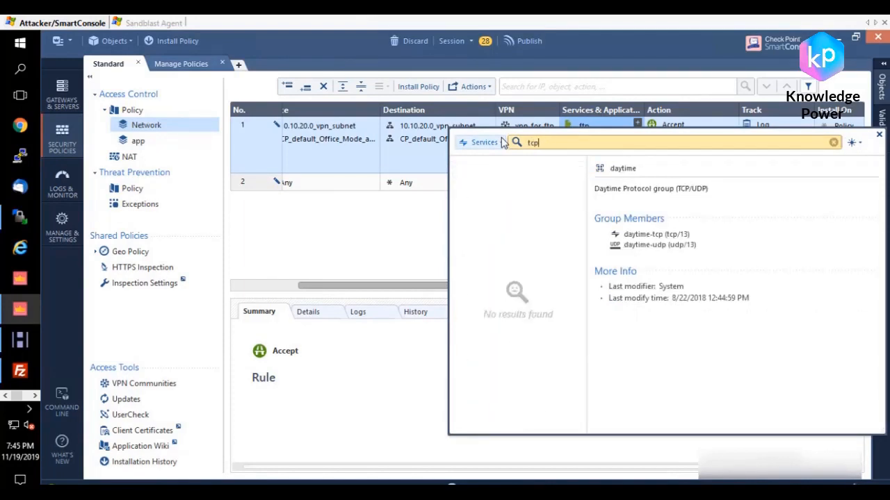
key("BackSpace")
key("BackSpace")
key("BackSpace")
type("h")
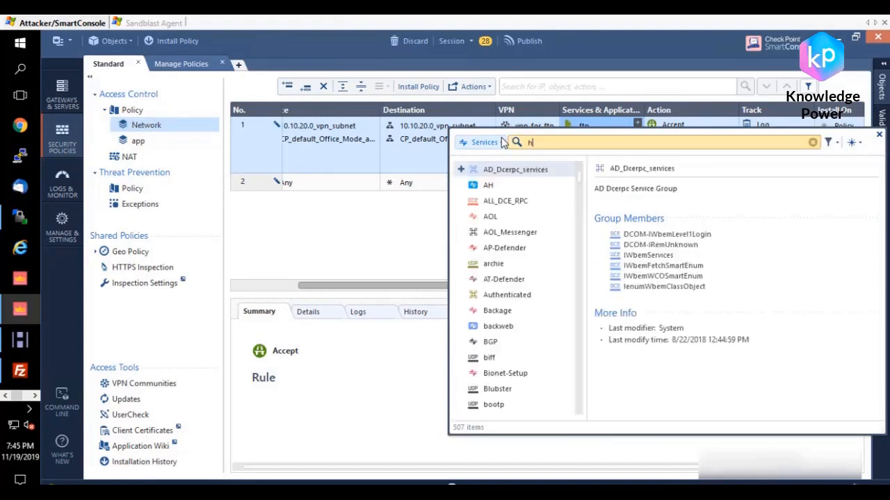
type("ih")
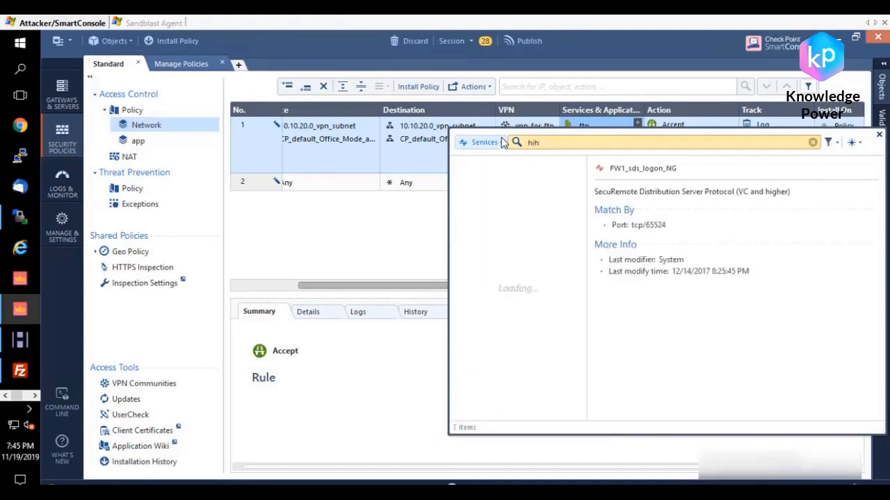
type("h")
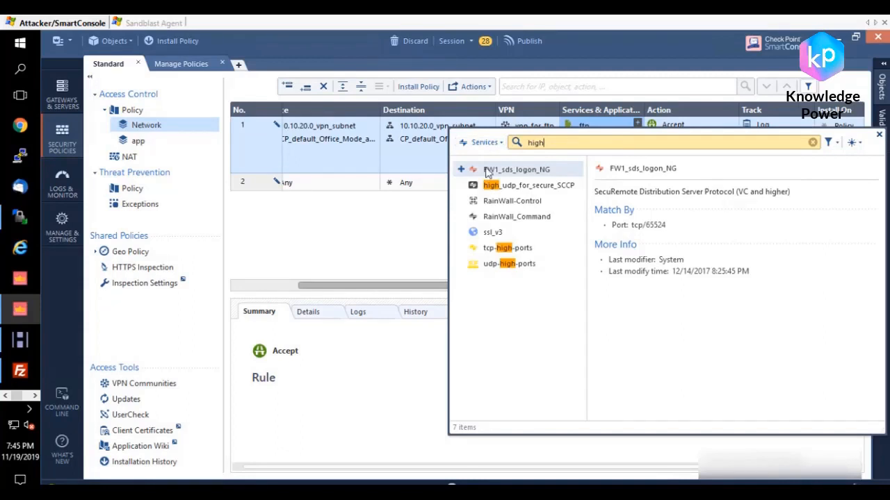
left_click(502, 248)
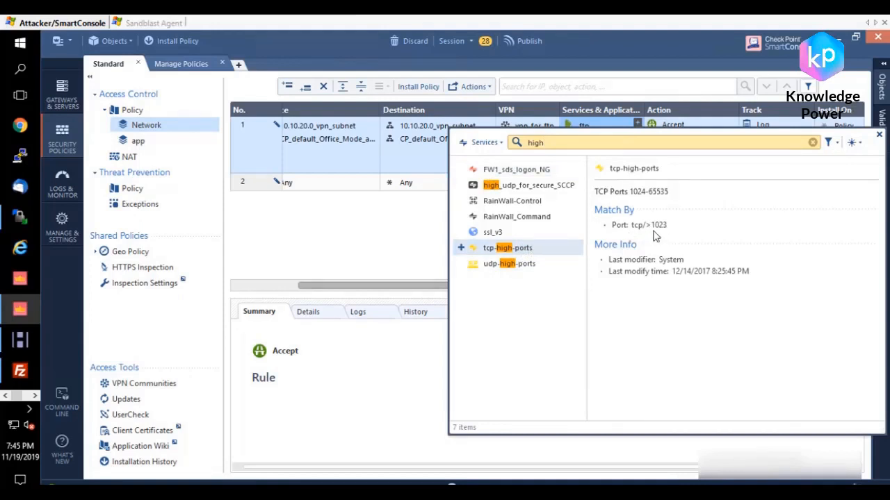
left_click(460, 247)
left_click(411, 245)
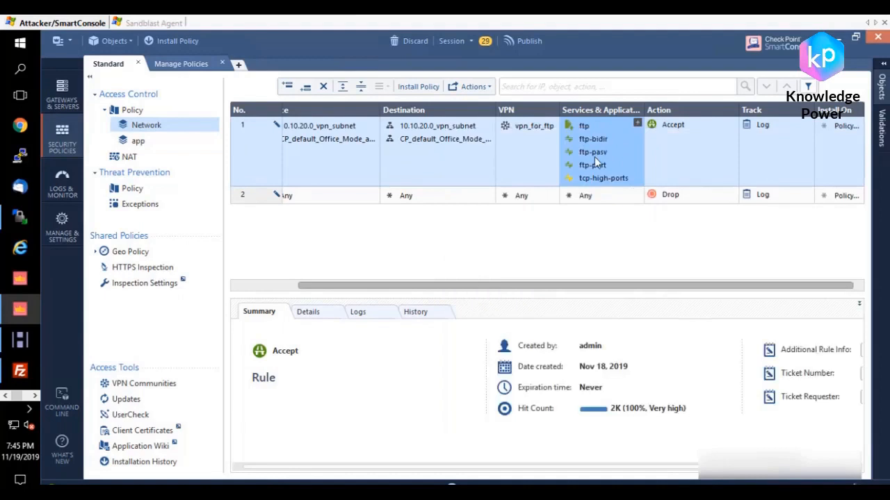
Step: Set the installation targets of rule 1 to gw_cluster2 and ThreatEmulation
mouse_move(595, 157)
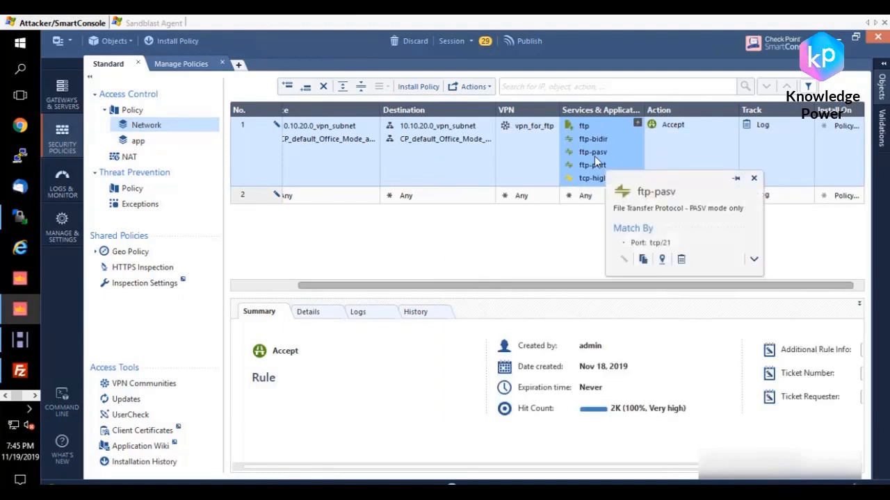
left_click(857, 124)
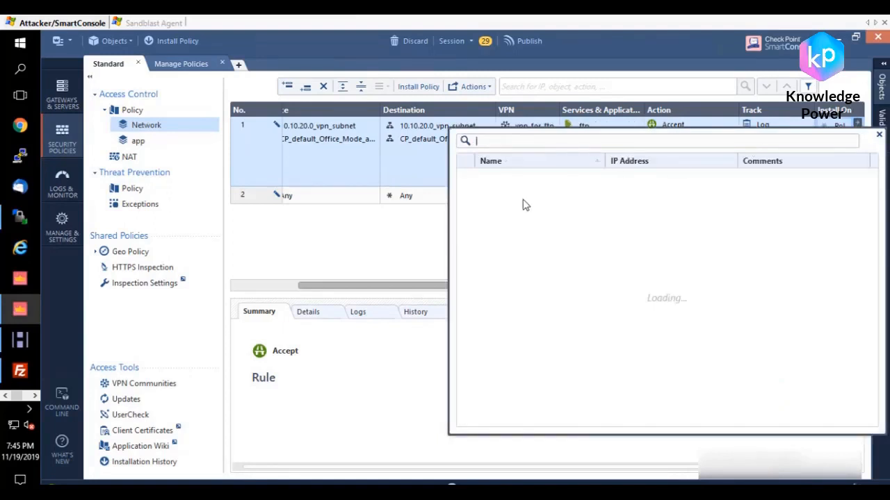
left_click(465, 192)
left_click(466, 207)
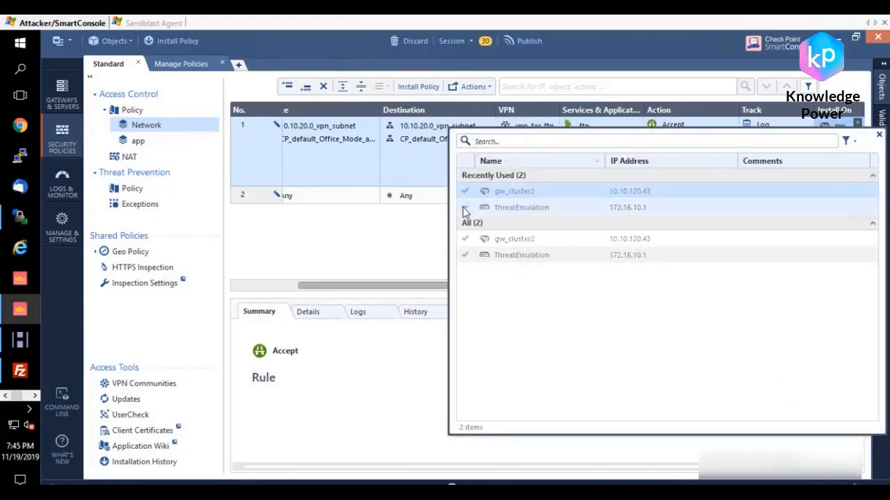
left_click(383, 232)
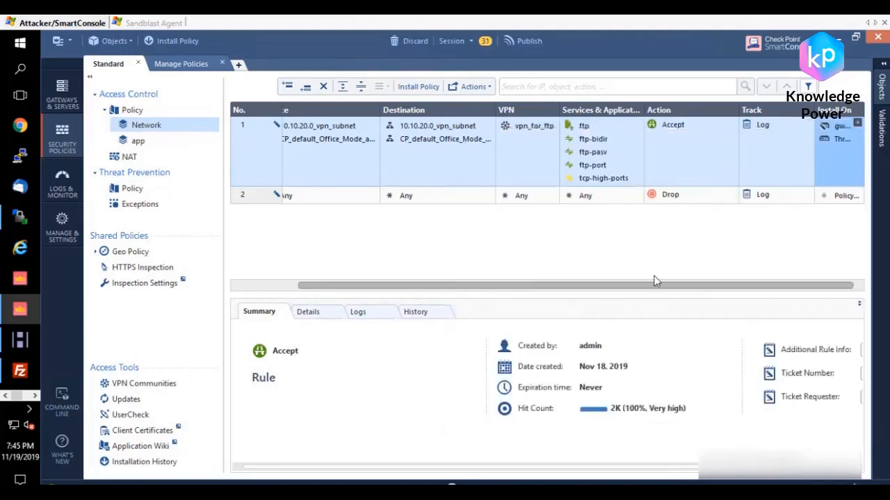
left_click_drag(811, 285, 629, 286)
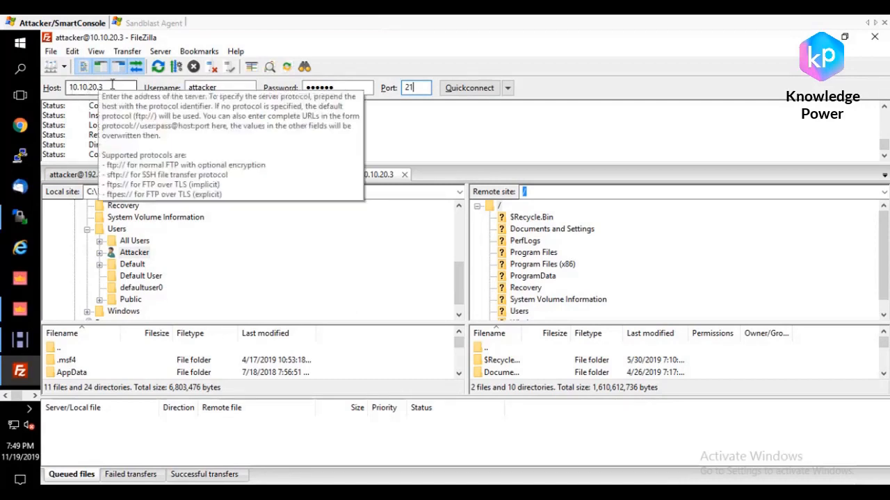
Step: In FileZilla, start a quick connection to the FTP server 10.10.20.3 on port 21 with the filled-in credentials
left_click(380, 128)
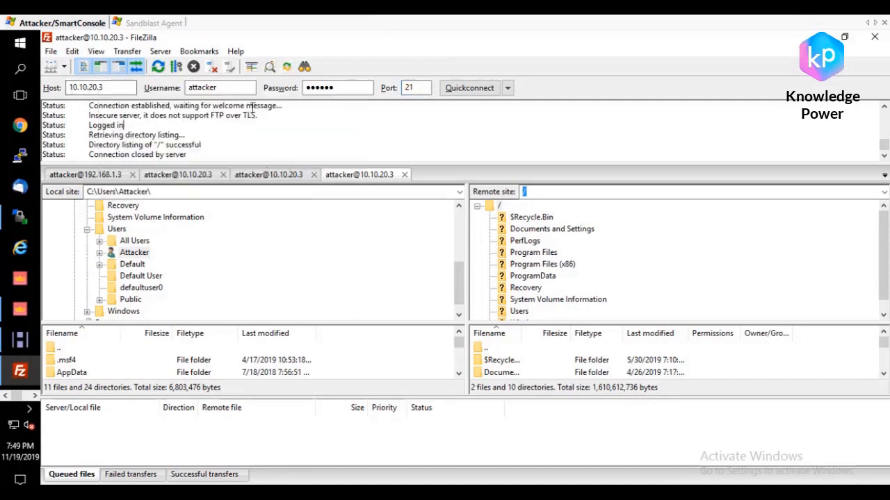
double_click(247, 91)
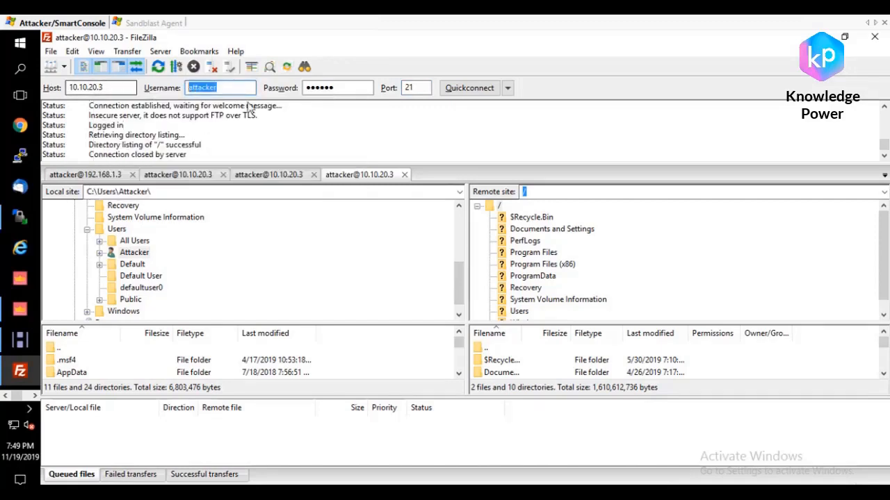
left_click(242, 144)
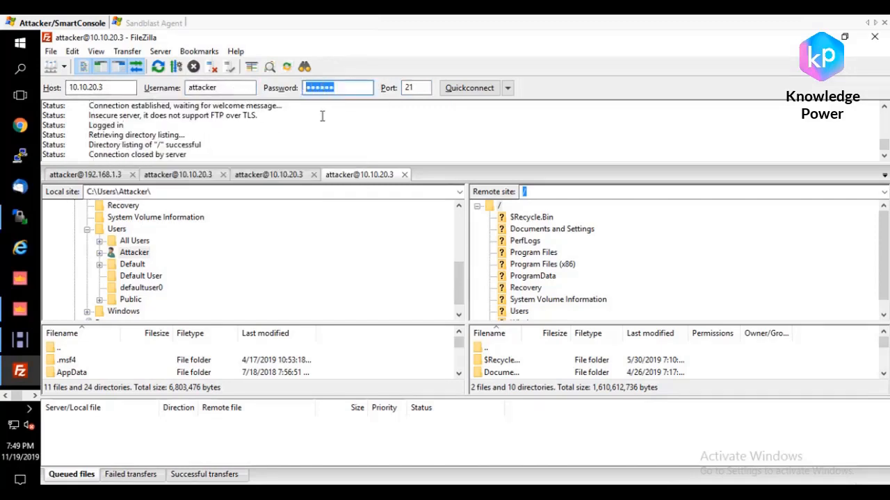
left_click(470, 89)
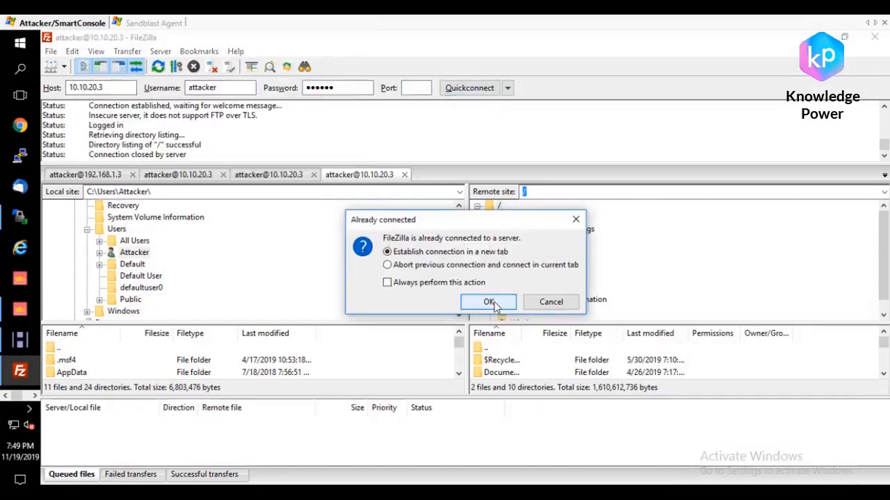
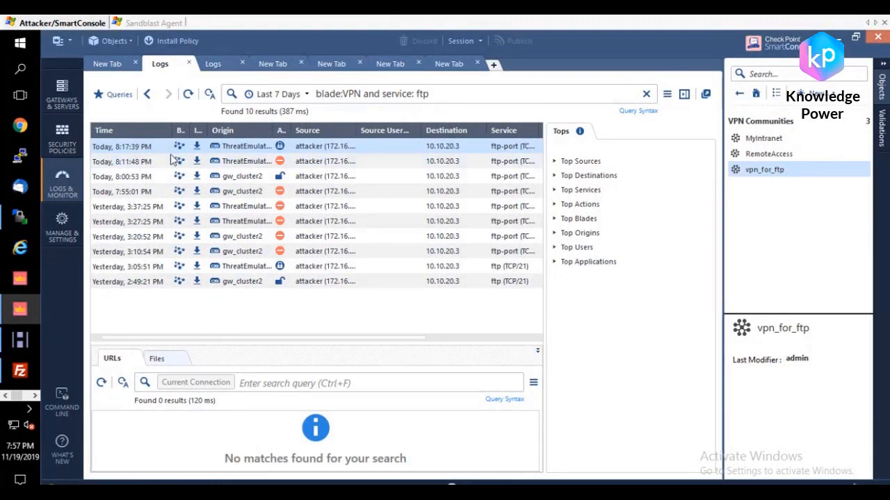
Step: Open the most recent FTP log entry from ThreatEmulation and examine its VPN, traffic and policy details
double_click(379, 149)
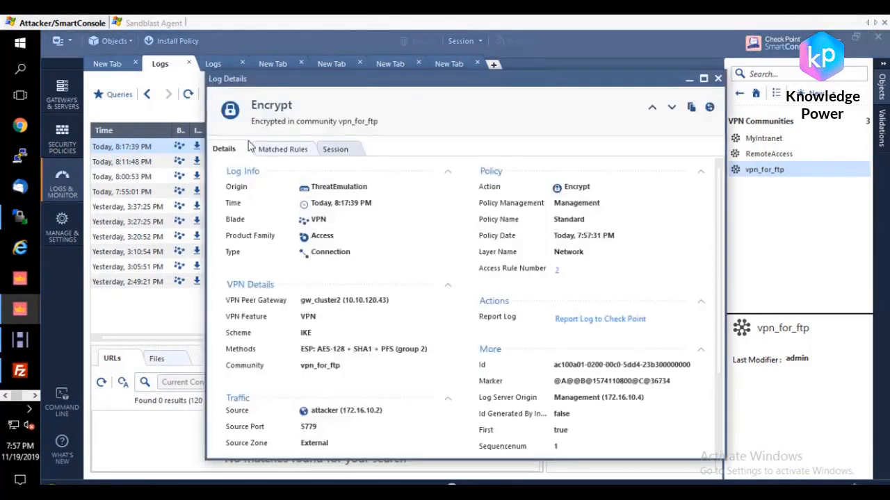
scroll(584, 260, "down", 3)
scroll(588, 271, "up", 3)
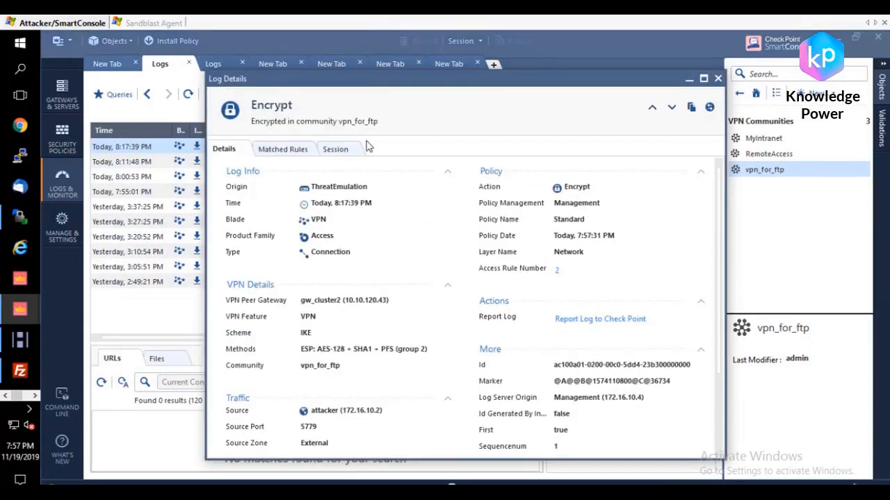
scroll(431, 292, "down", 3)
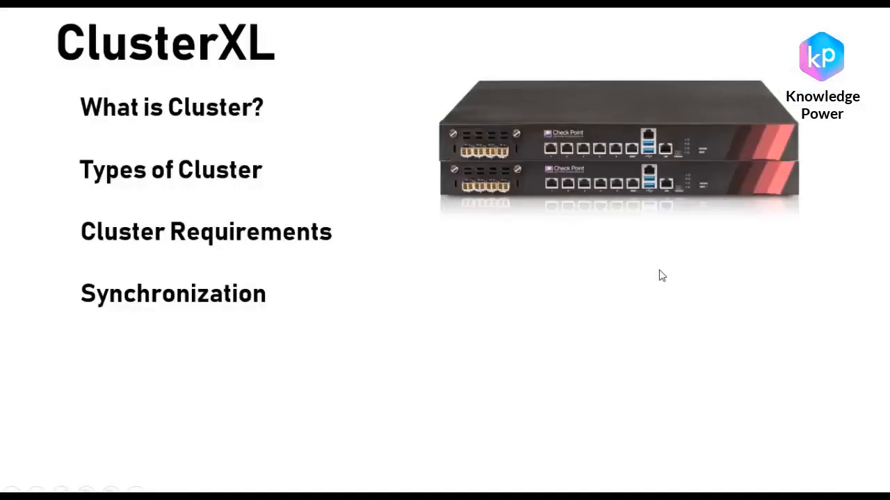
left_click_drag(85, 144, 292, 114)
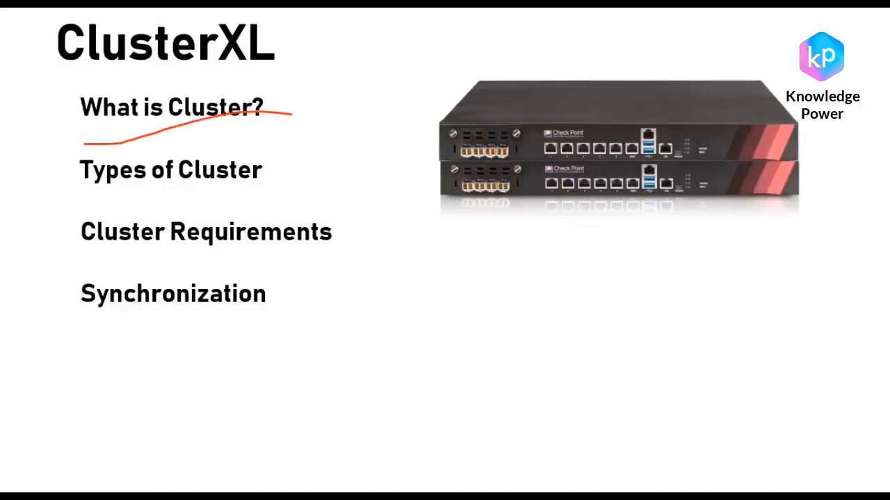
left_click_drag(91, 195, 285, 194)
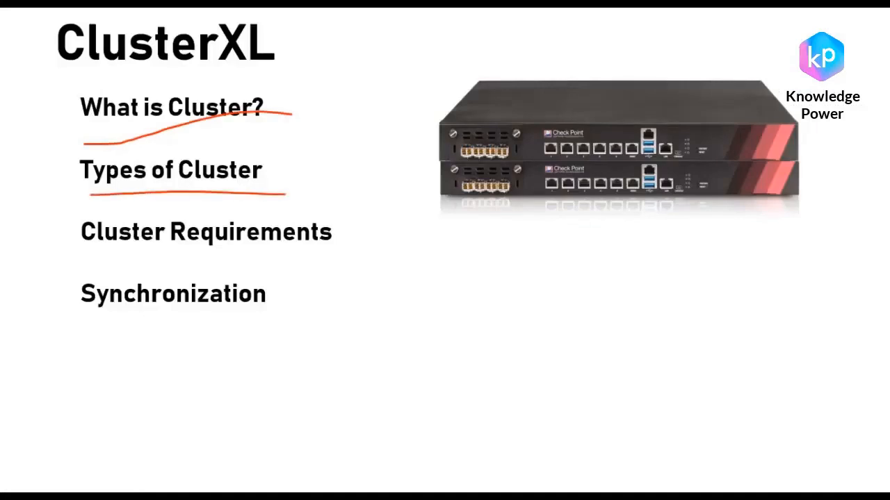
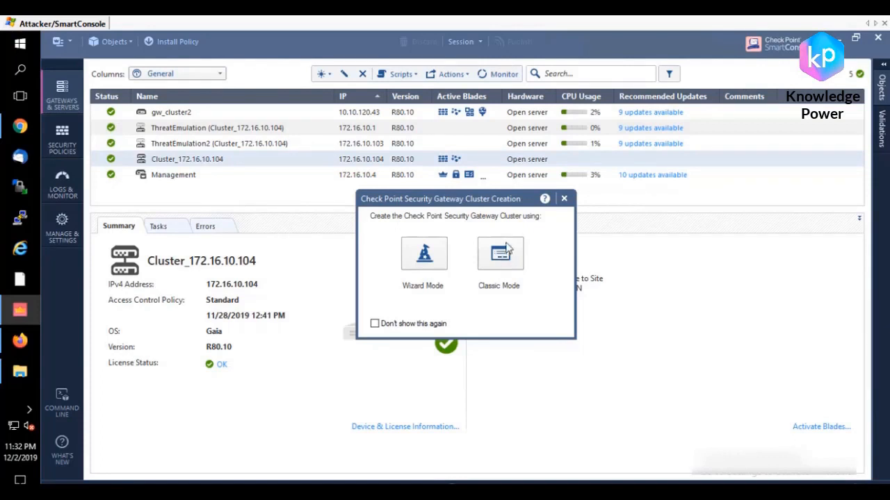
Step: Open the Cluster_172.16.10.104 properties in Classic Mode and examine the cluster's name and IPv4 address
left_click(502, 259)
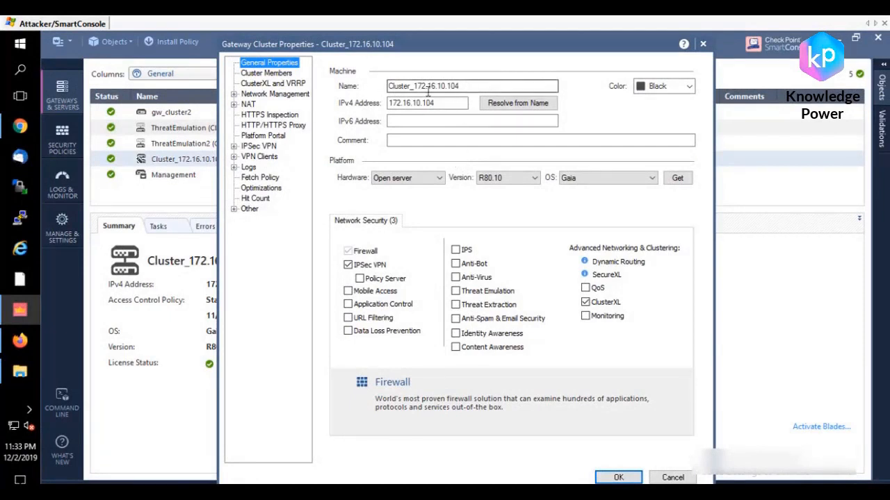
left_click_drag(481, 88, 361, 86)
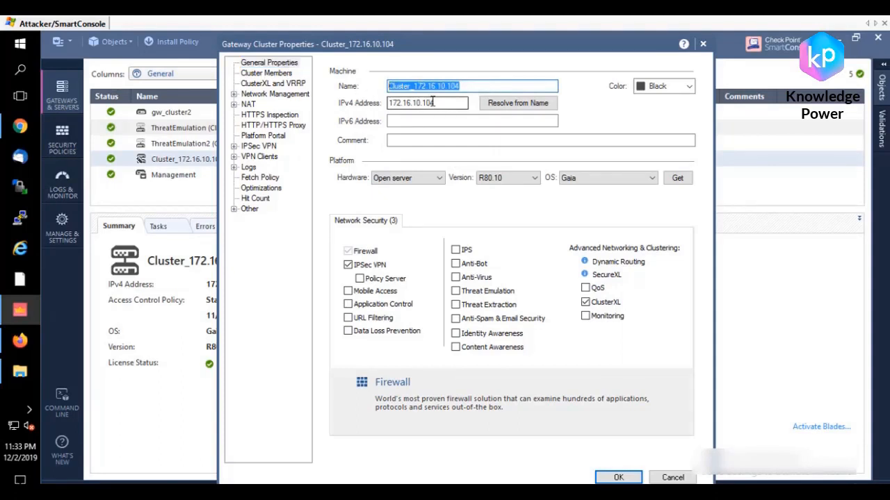
left_click_drag(492, 86, 354, 87)
left_click(436, 86)
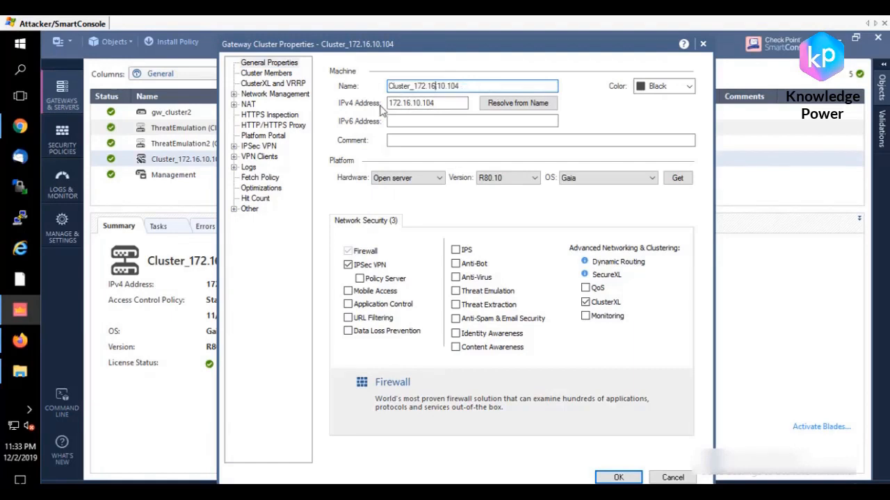
left_click_drag(414, 103, 362, 105)
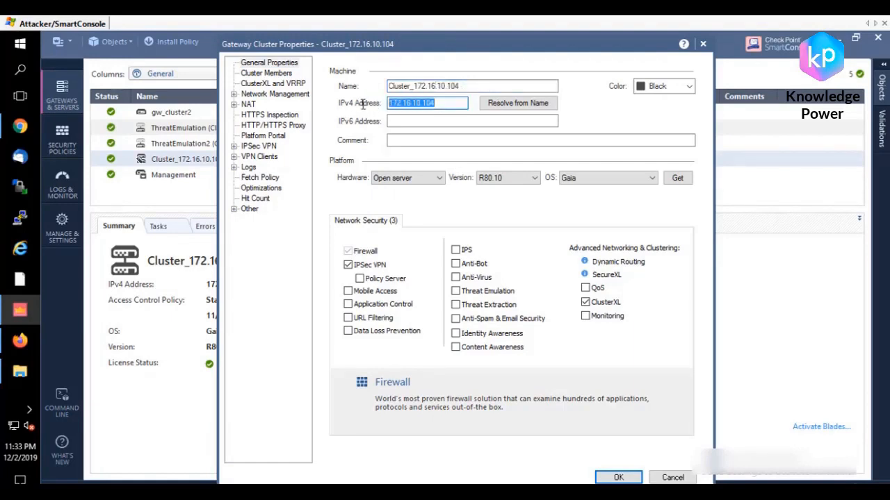
left_click(444, 103)
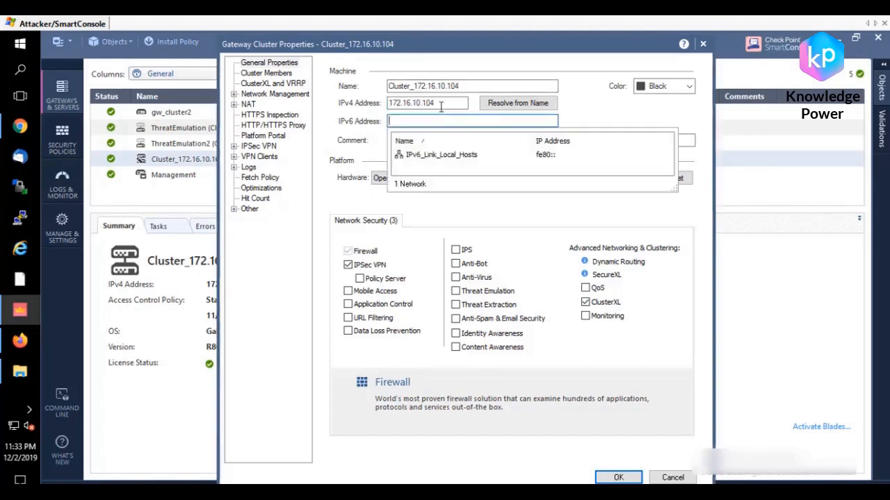
left_click_drag(445, 103, 386, 106)
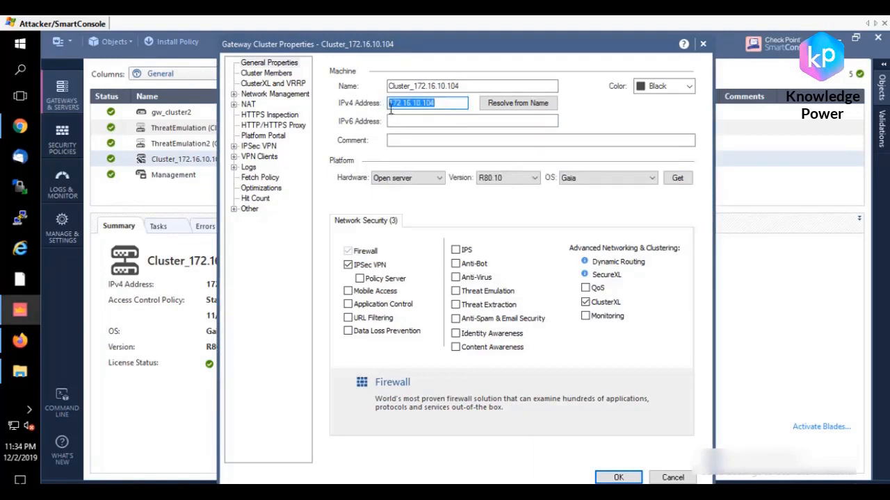
left_click_drag(440, 104, 422, 104)
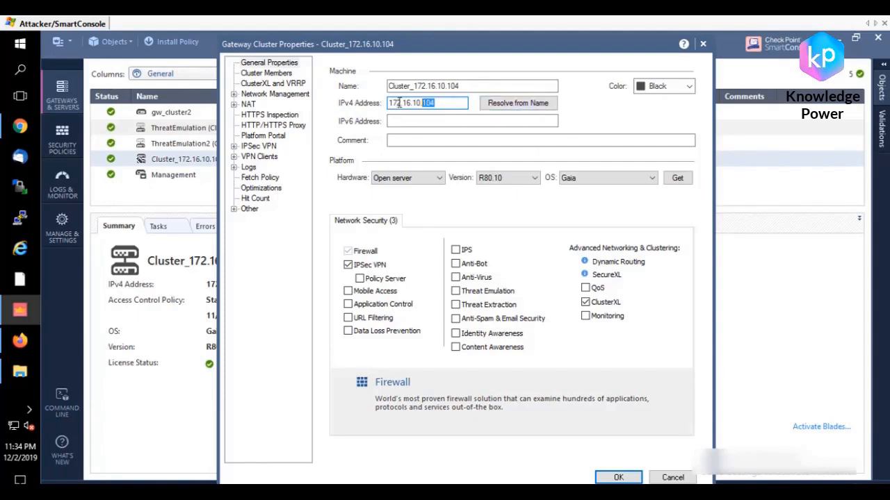
Step: Examine the cluster member list, checking the ThreatEmulation and ThreatEmulation2 entries and their priority order
left_click(267, 73)
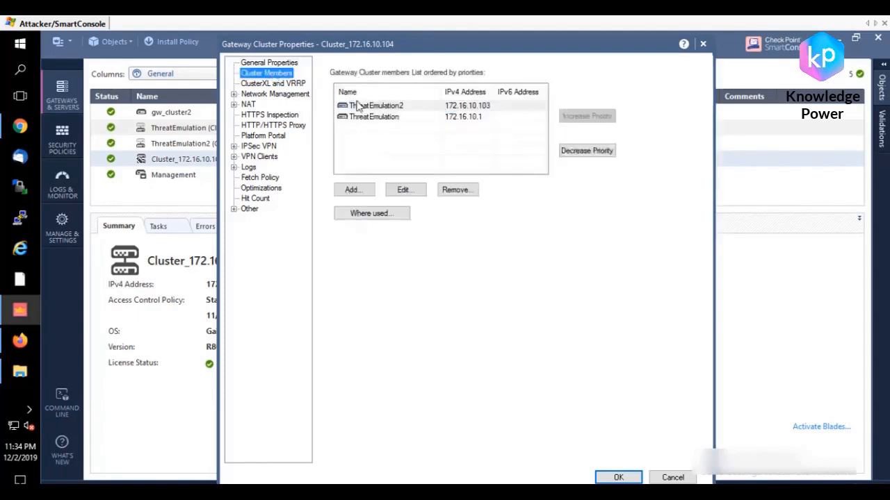
left_click(409, 146)
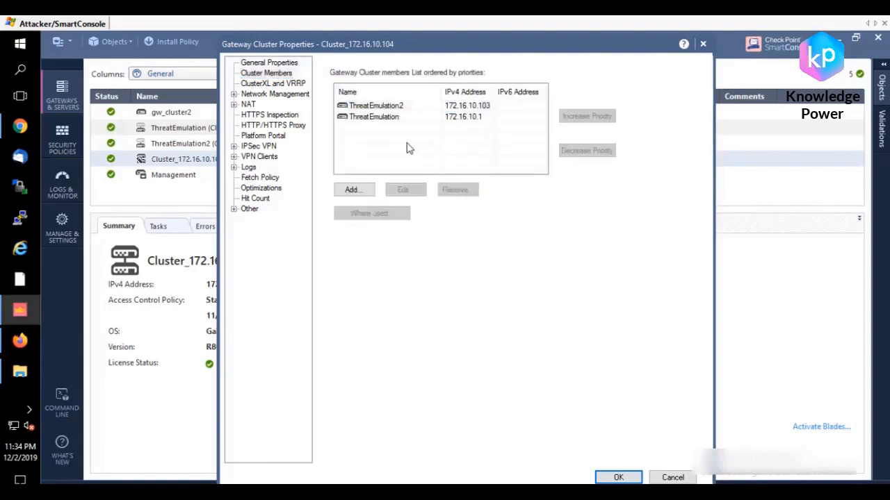
left_click(375, 118)
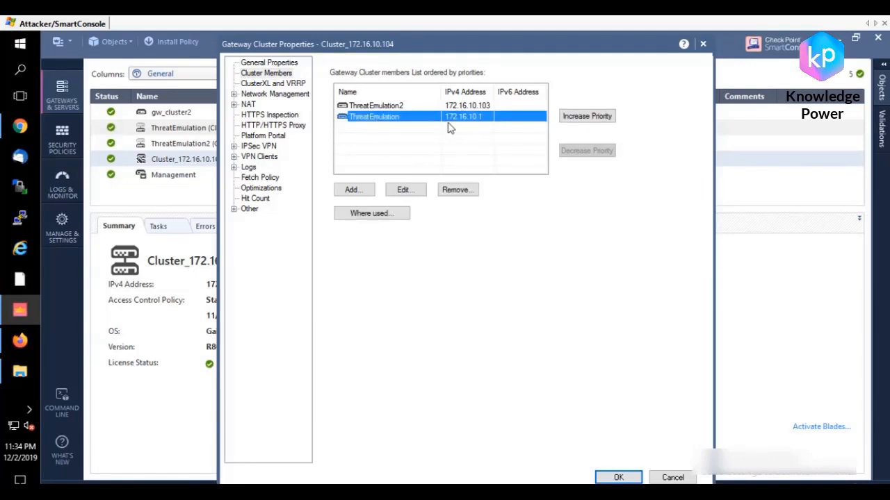
left_click(381, 107)
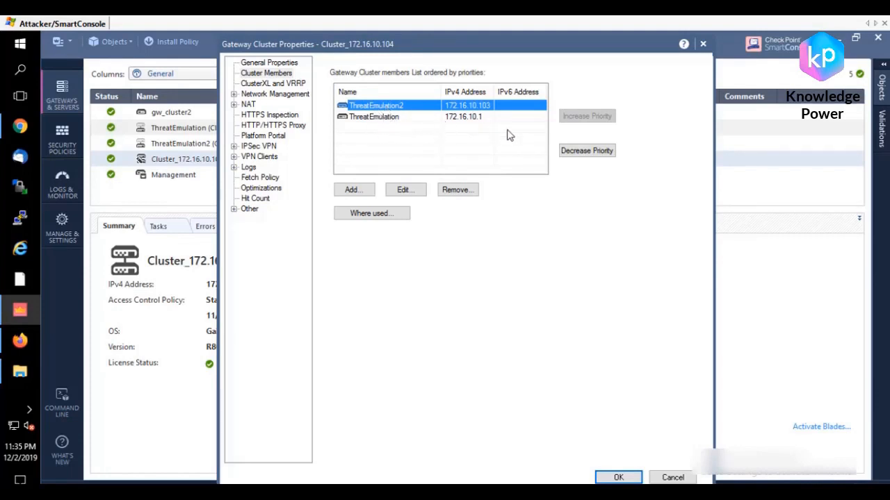
Step: Show the cluster's Network Management interfaces and resize the columns to compare the virtual IPs with each member's addresses
left_click(234, 94)
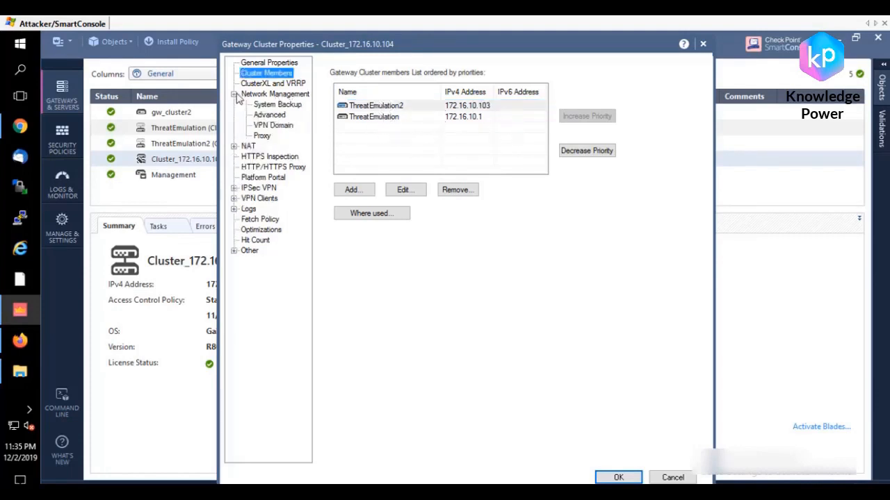
left_click(284, 97)
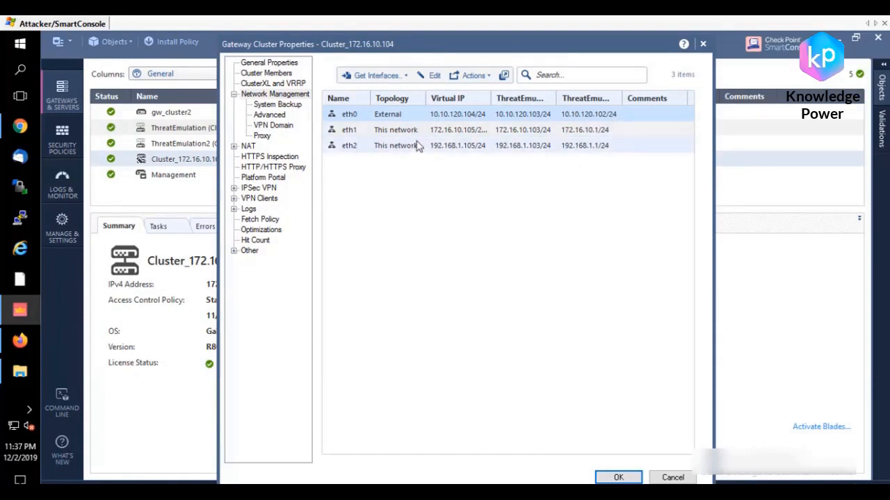
left_click_drag(556, 98, 588, 97)
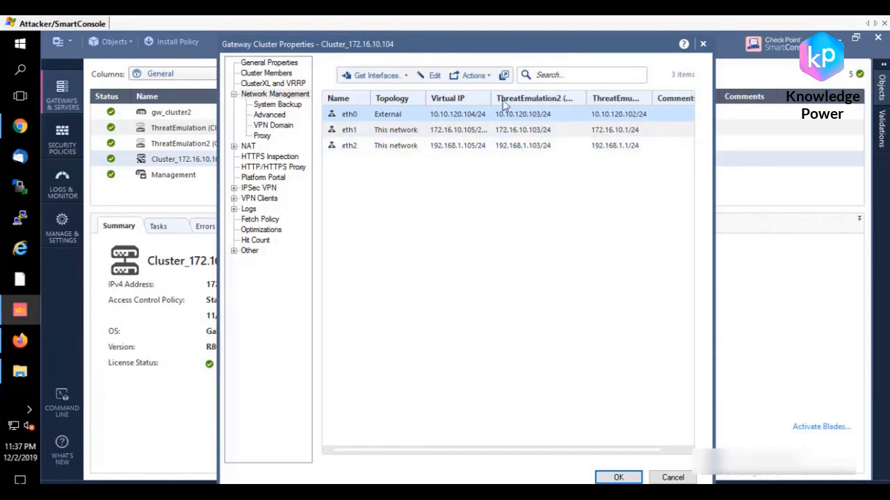
left_click_drag(492, 97, 471, 97)
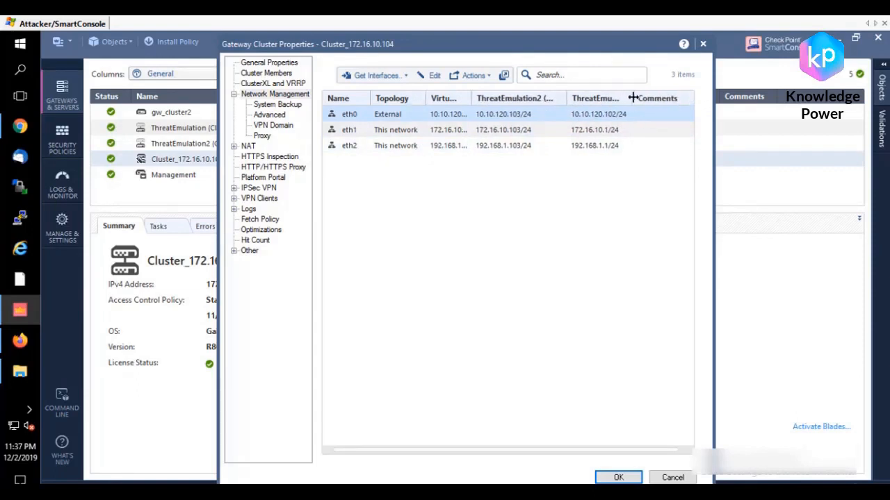
left_click_drag(631, 98, 698, 98)
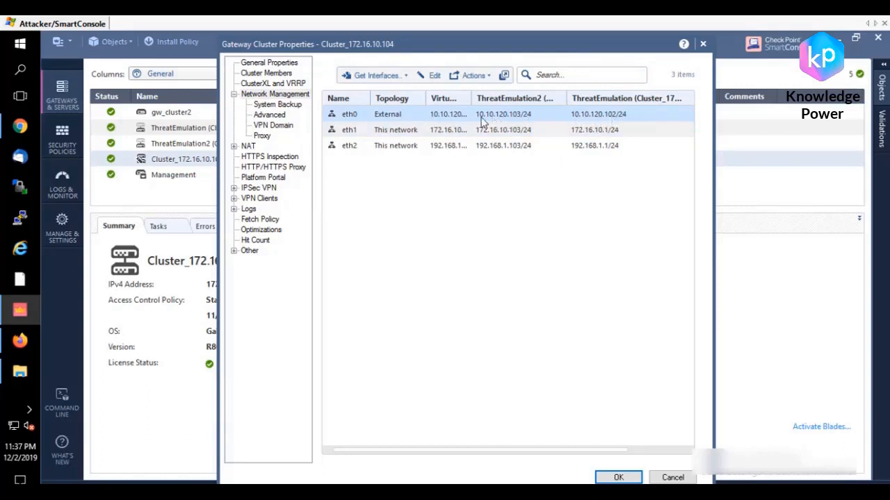
left_click_drag(472, 96, 546, 93)
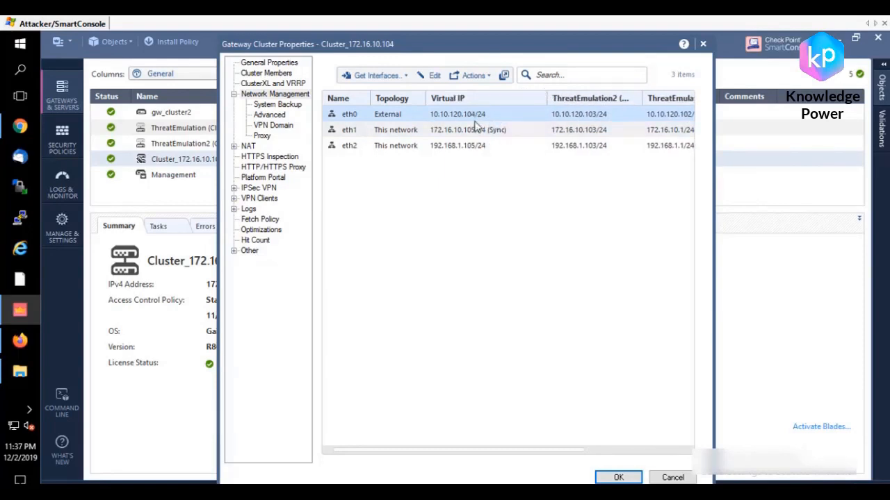
left_click_drag(548, 95, 480, 97)
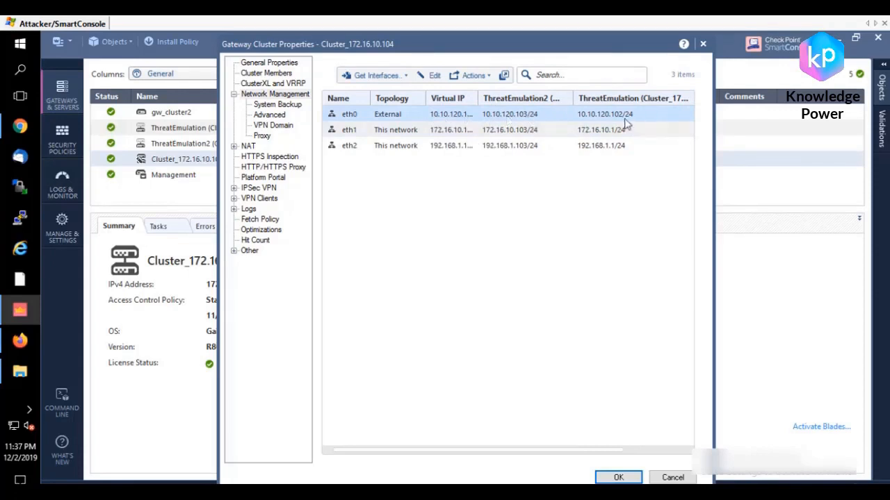
left_click_drag(478, 102, 534, 102)
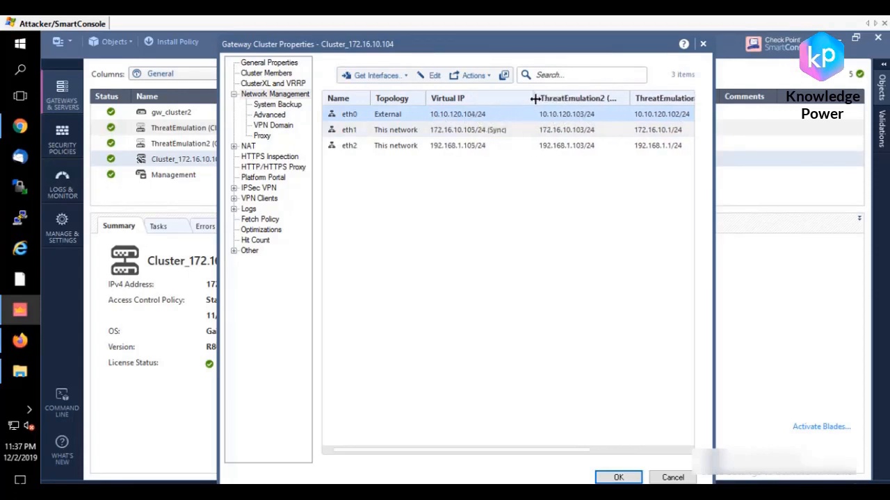
Step: Open the eth0 interface and review its network type choices, keeping Cluster, and close it without changes
double_click(458, 114)
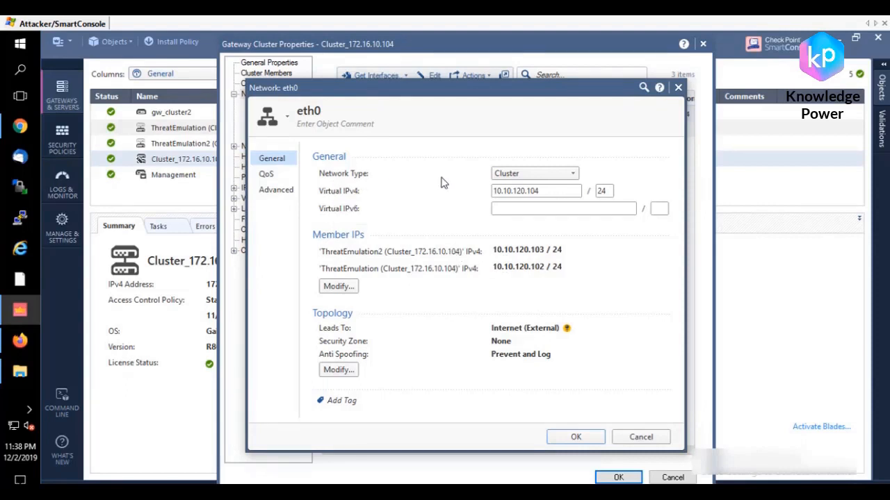
left_click(518, 175)
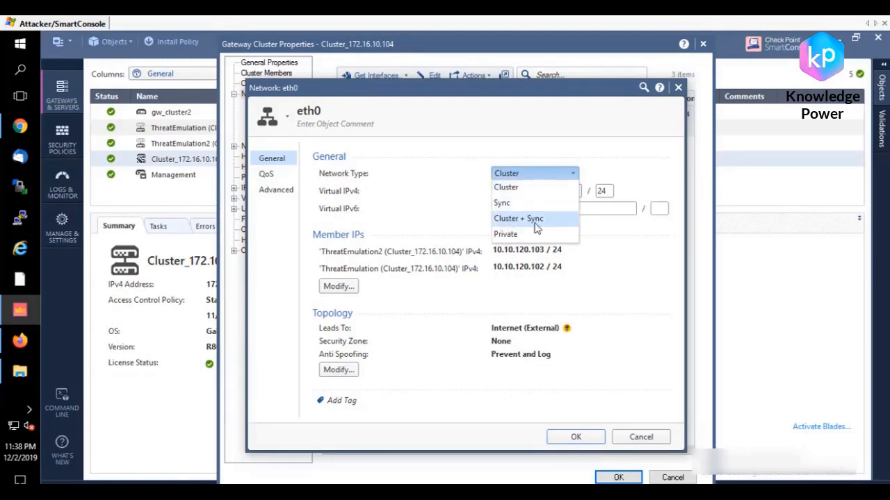
left_click(498, 119)
left_click(533, 175)
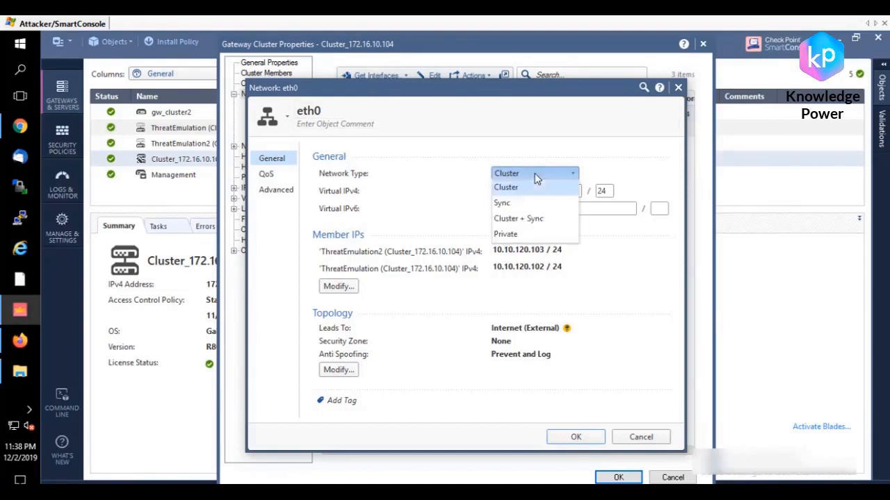
left_click(501, 187)
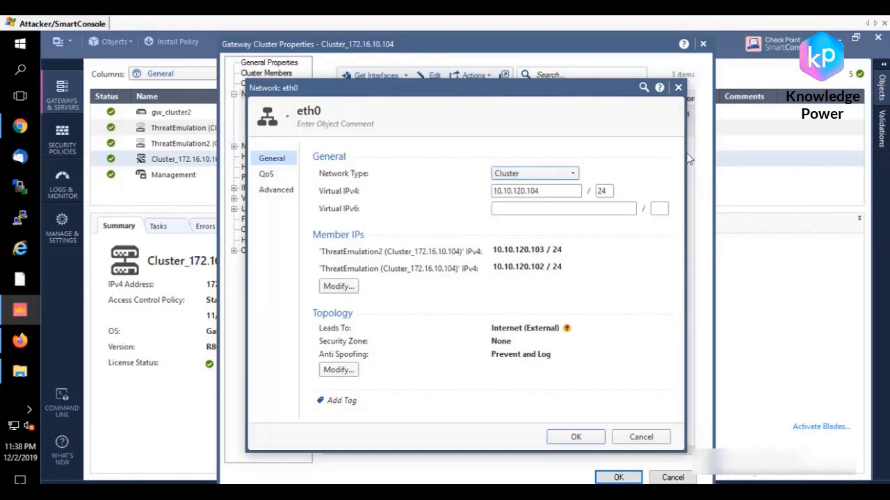
left_click(677, 87)
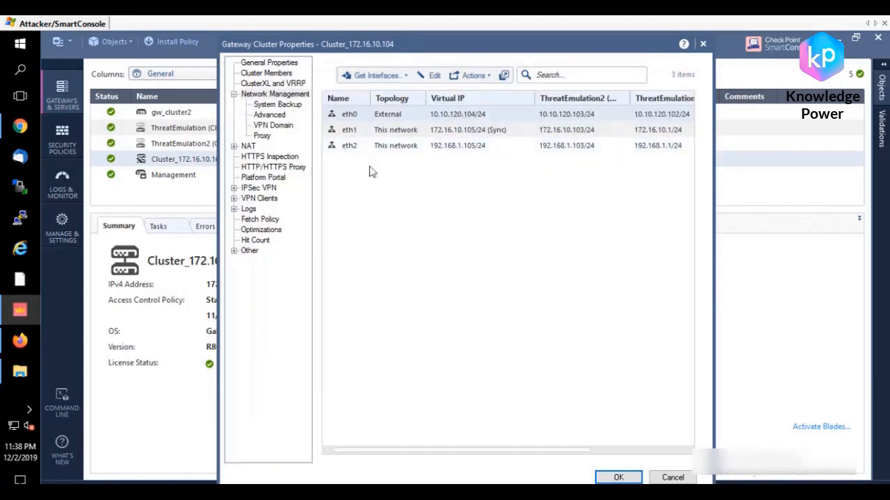
Step: Open the eth2 interface, examine its network type, virtual IPv4 address and topology, and close it without changes
double_click(359, 149)
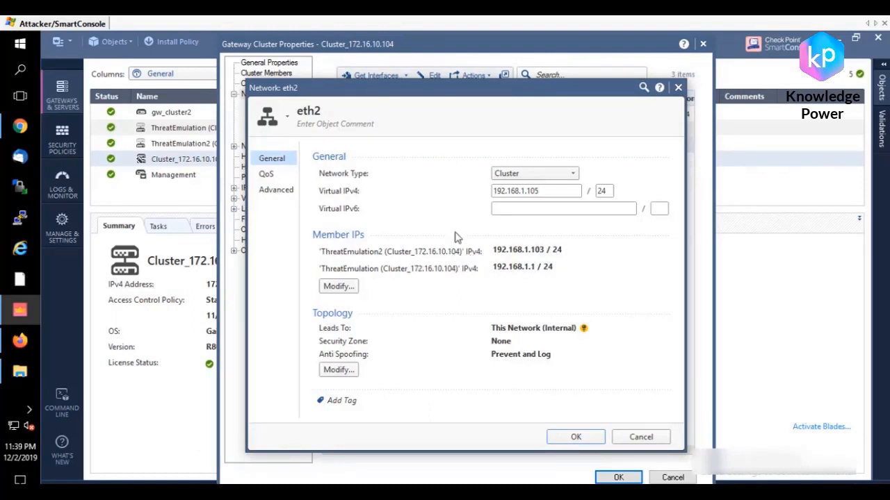
left_click(562, 173)
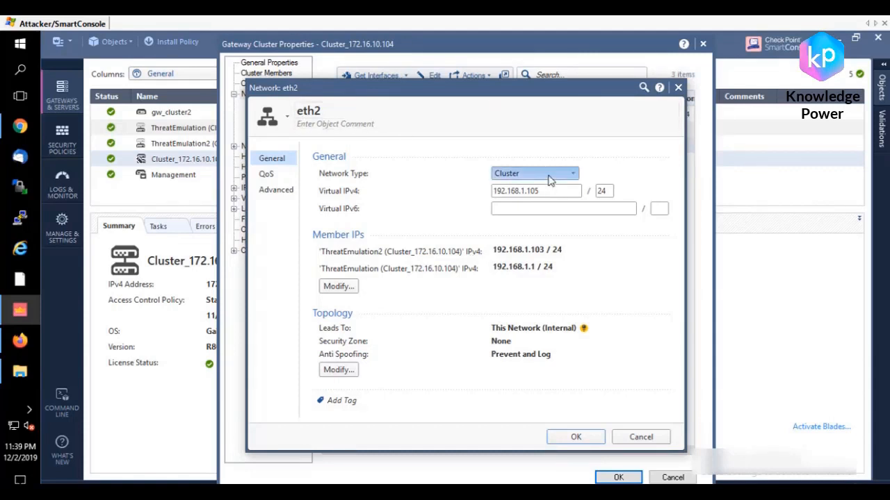
left_click(586, 154)
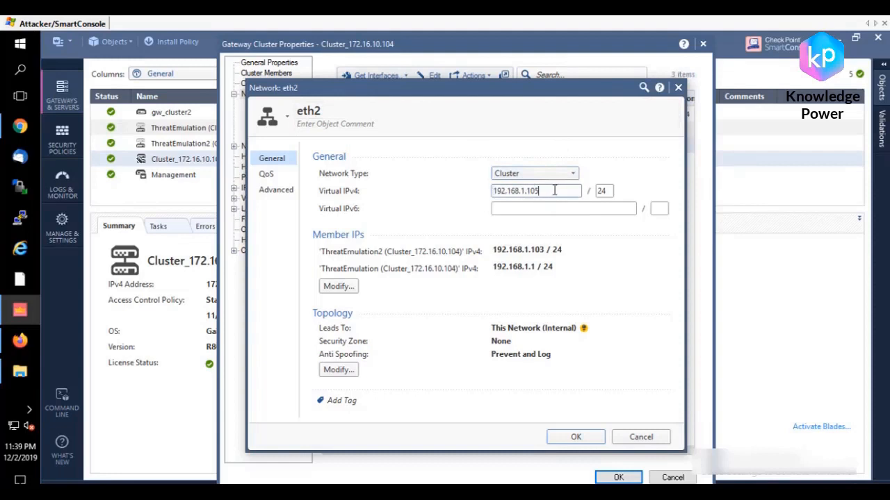
left_click_drag(553, 190, 452, 200)
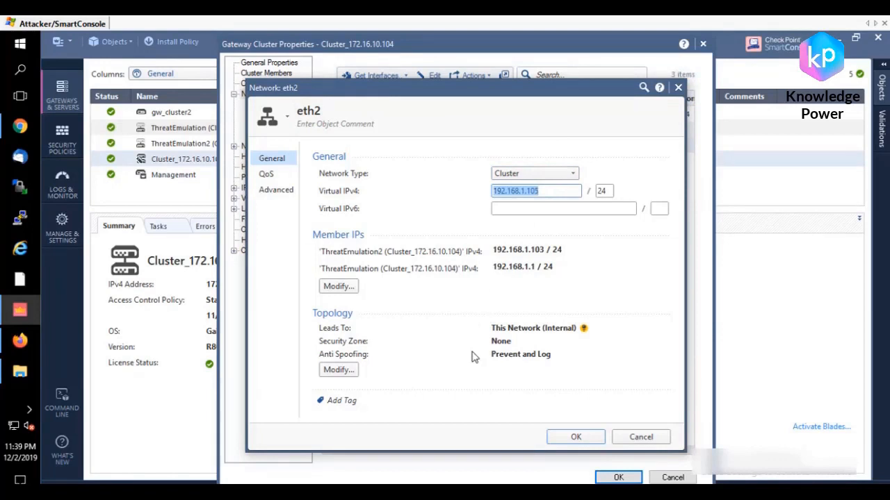
left_click(321, 329)
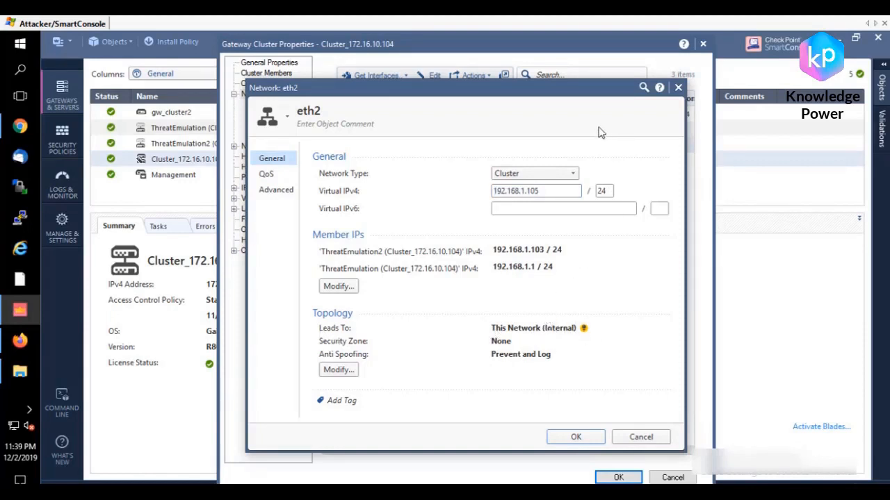
left_click(678, 88)
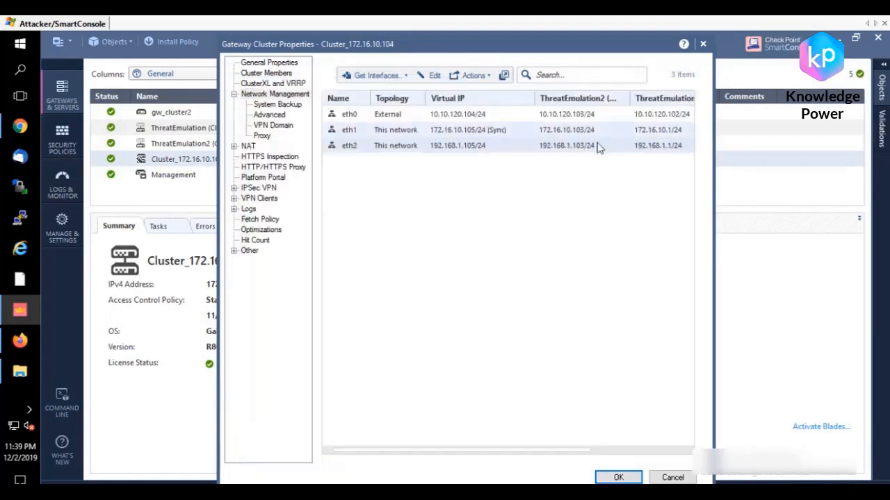
Step: Open the eth1 interface and examine its virtual IPv4 address and member IPs
left_click(382, 134)
double_click(383, 134)
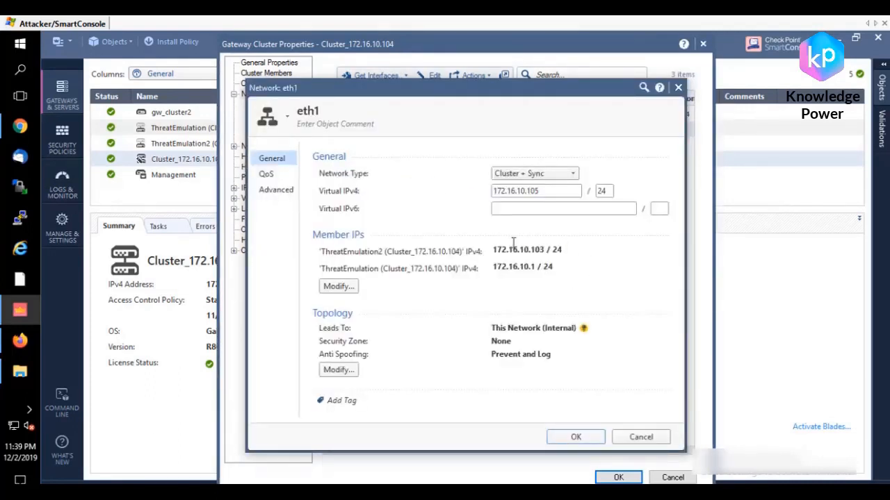
left_click_drag(553, 192, 472, 203)
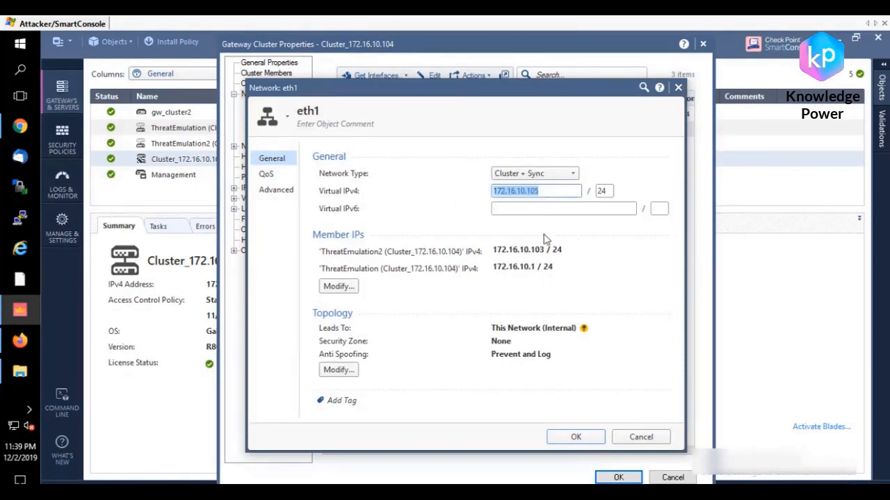
Step: Try the Sync network type on eth1 and switch it back to Cluster + Sync
left_click(527, 178)
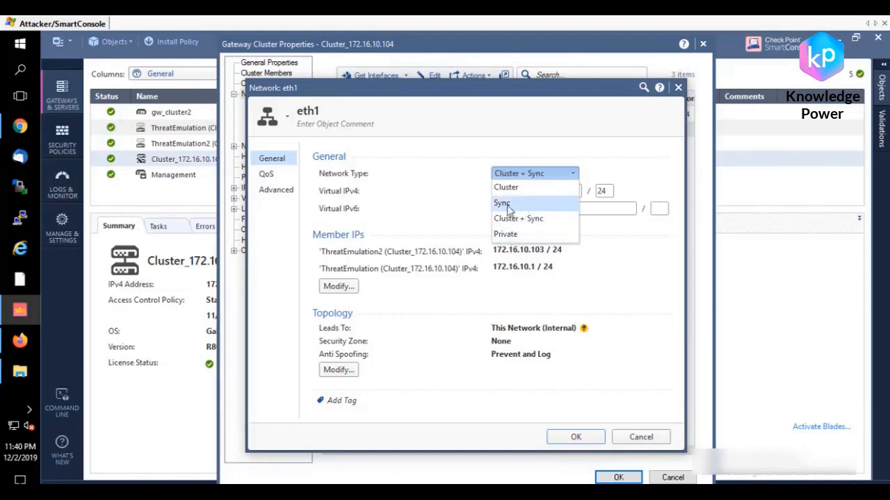
left_click(526, 211)
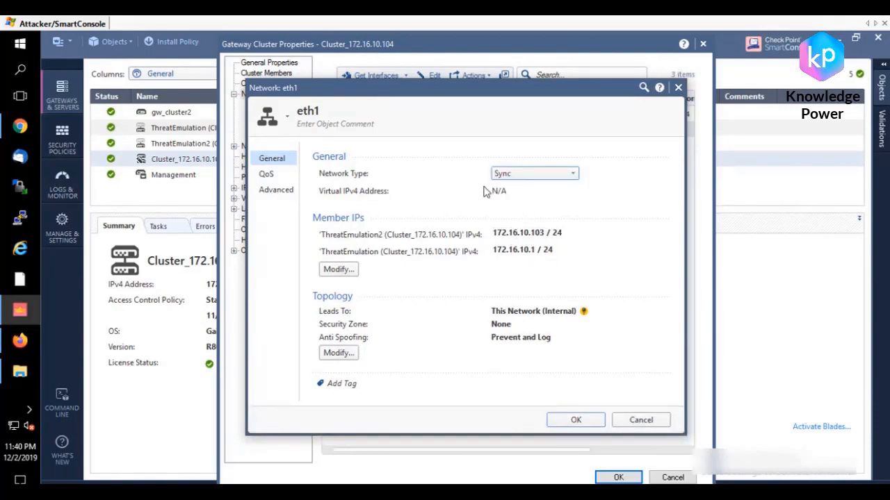
left_click(561, 175)
left_click(527, 220)
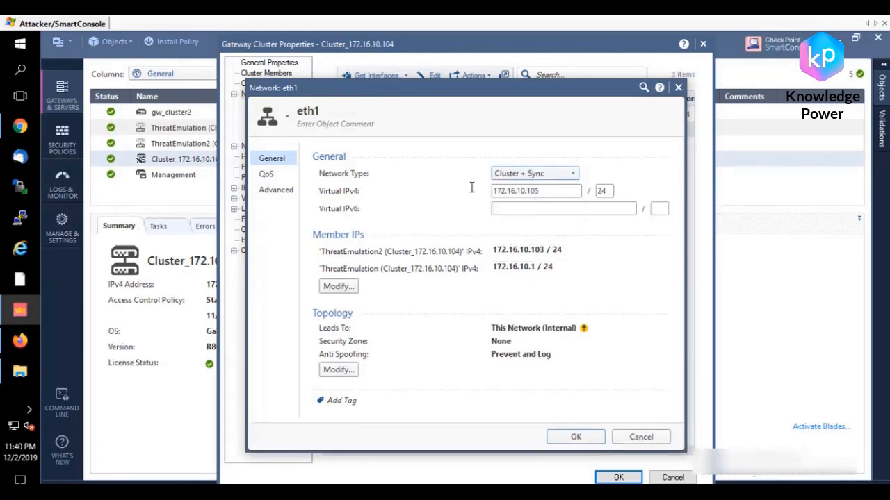
Step: Check eth1's virtual IPv4 address, close it without changes, and review the cluster's High Availability and Load Sharing options under ClusterXL and VRRP
left_click_drag(550, 191, 472, 200)
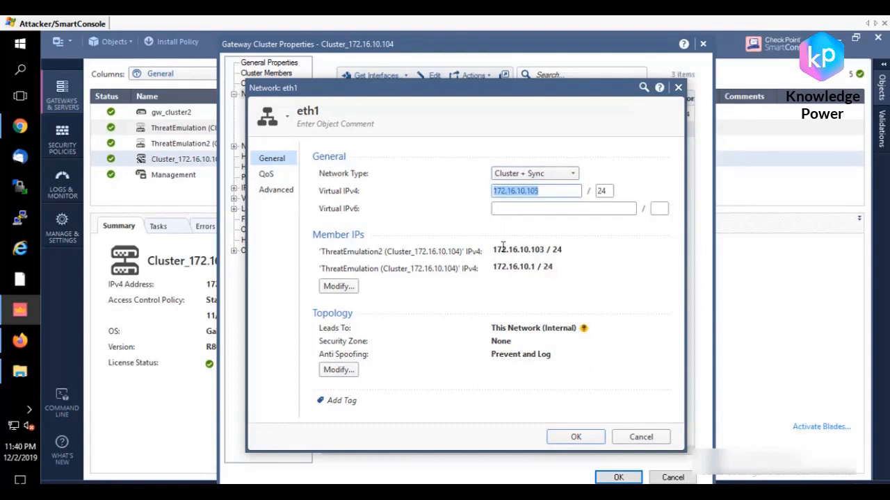
left_click(593, 237)
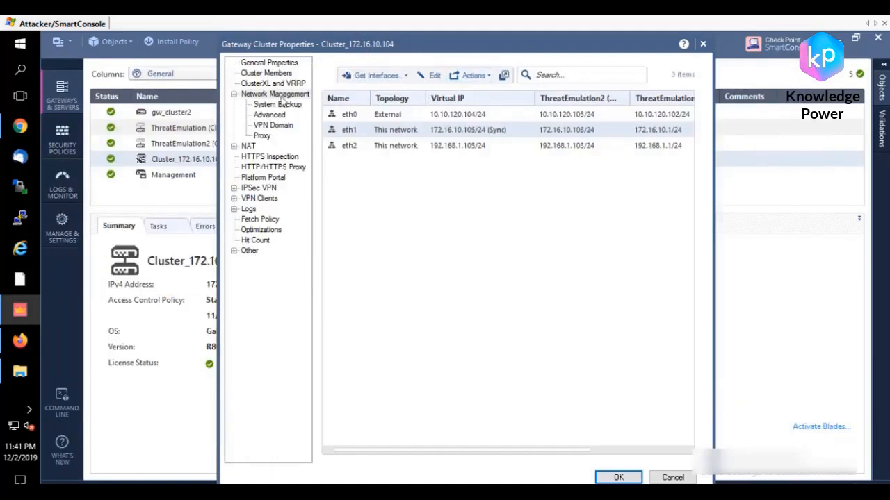
left_click(258, 84)
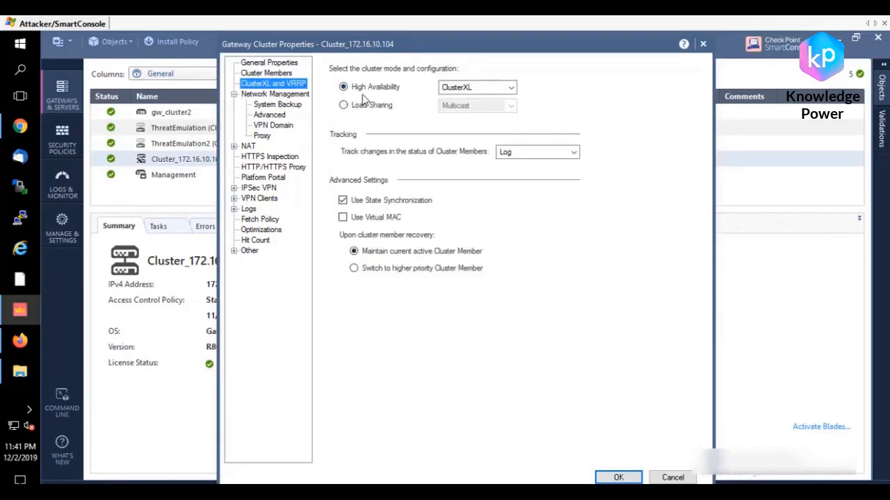
left_click(470, 89)
left_click(548, 90)
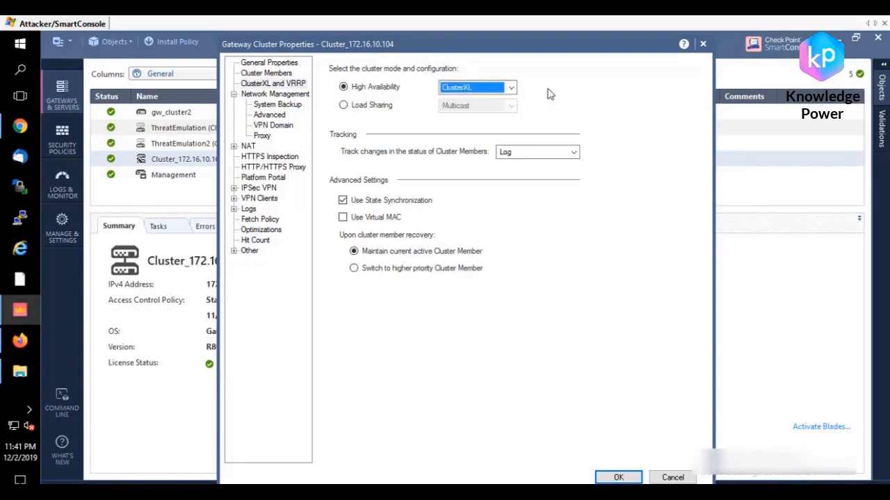
left_click(364, 106)
left_click(479, 106)
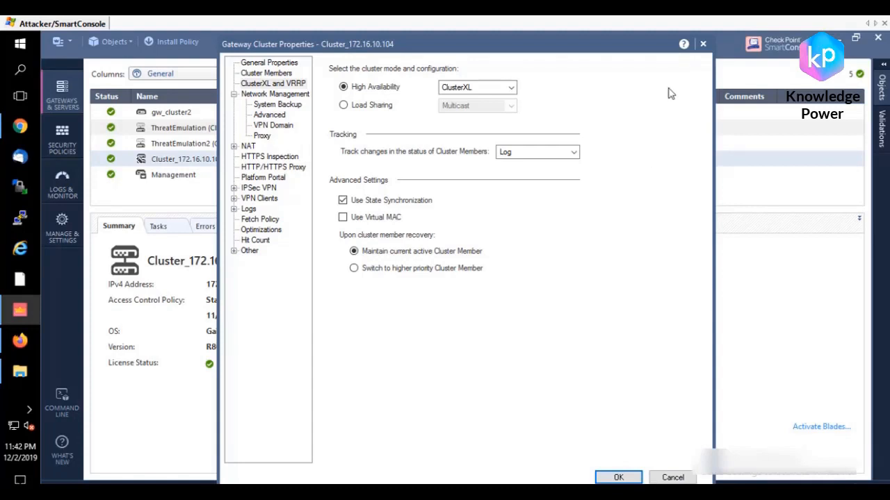
left_click(597, 160)
Step: Switch to PuTTY, open the saved session gw, and log in as admin with the account password
left_click(20, 217)
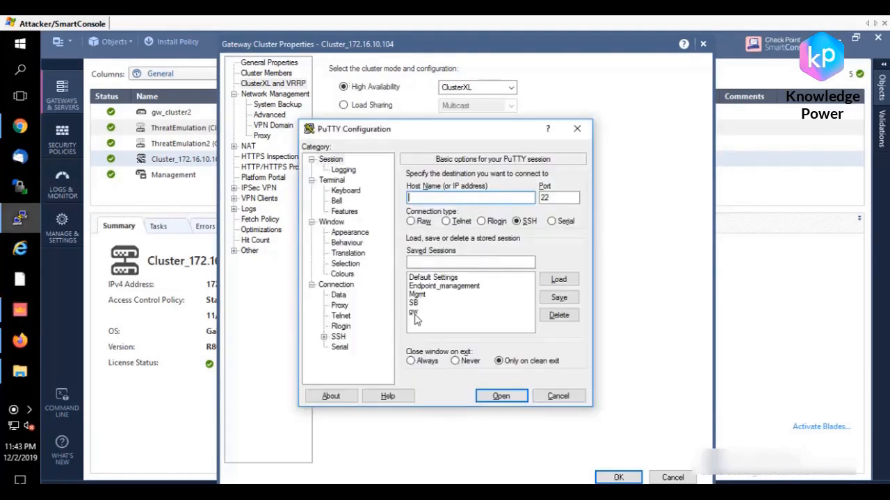
double_click(416, 314)
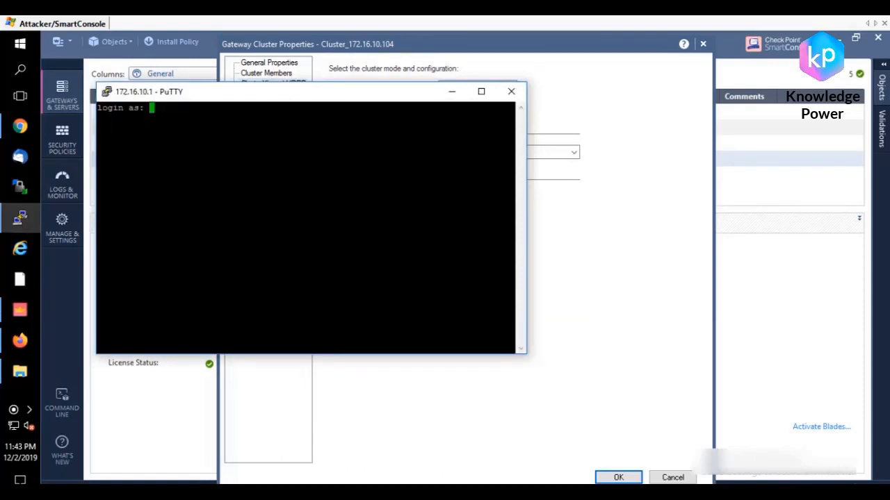
type("admin")
key("Return")
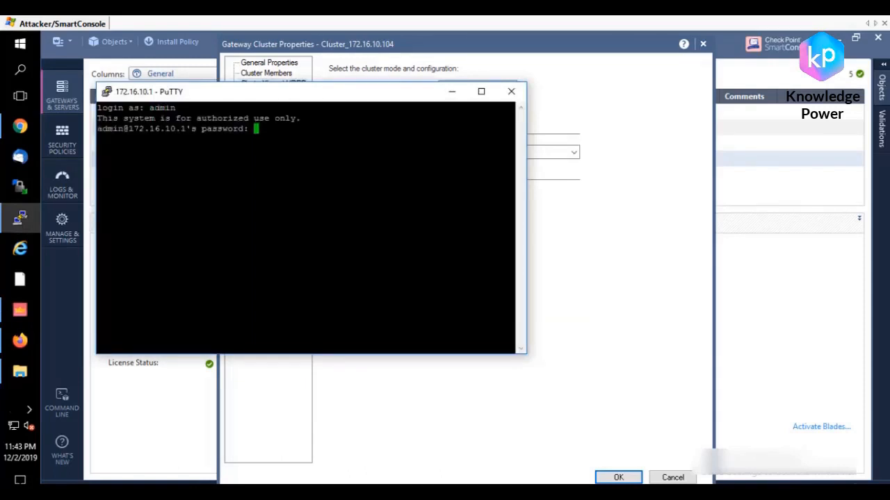
key("Return")
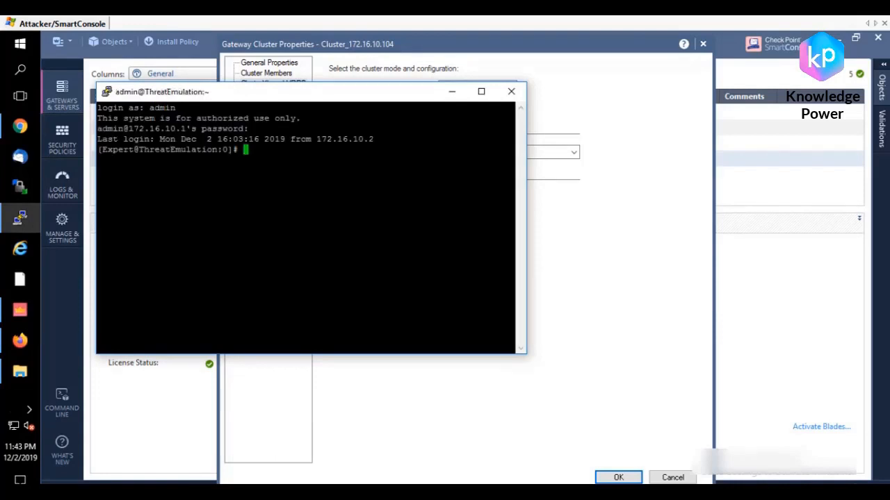
Step: Run cpconfig on the gateway, review the cluster membership option in the configuration list, and exit with choice 12
type("cpconfig")
key("Return")
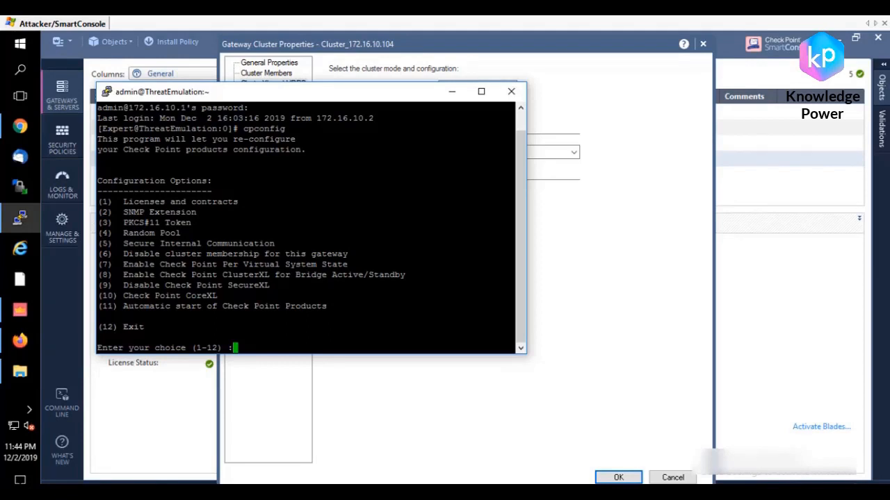
type("12")
key("Return")
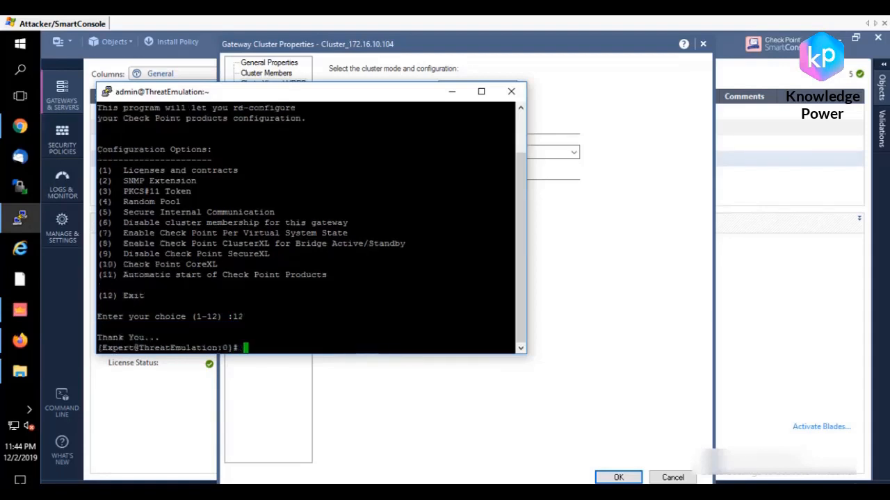
left_click_drag(161, 338, 232, 323)
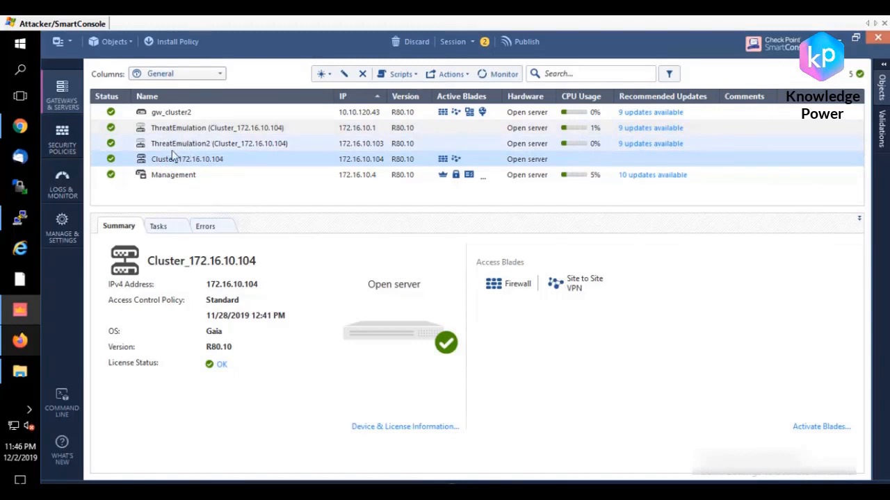
Step: Return to the PuTTY session and run cphaprob stat to check the cluster state
left_click(19, 218)
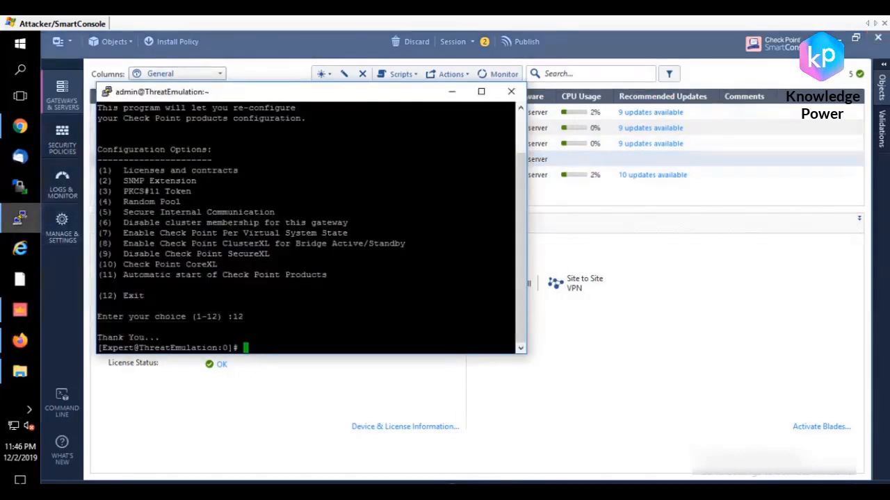
type("c")
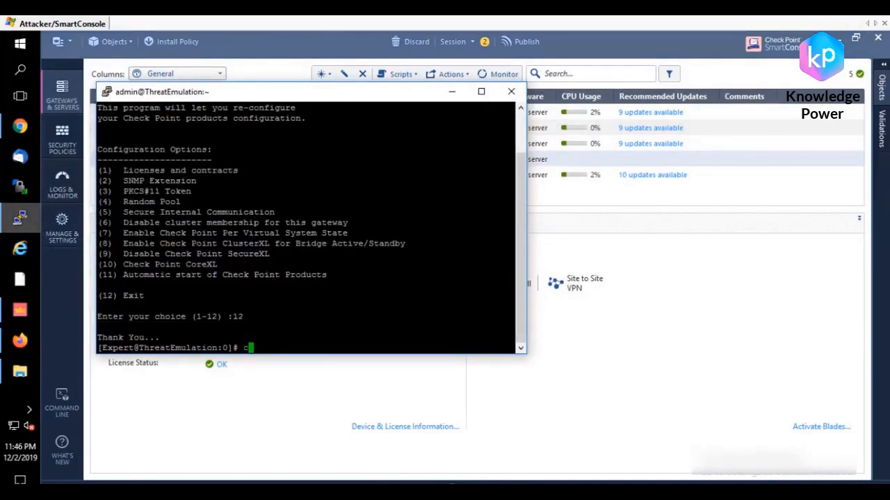
key("BackSpace")
type("cphaprob tat")
key("BackSpace")
key("BackSpace")
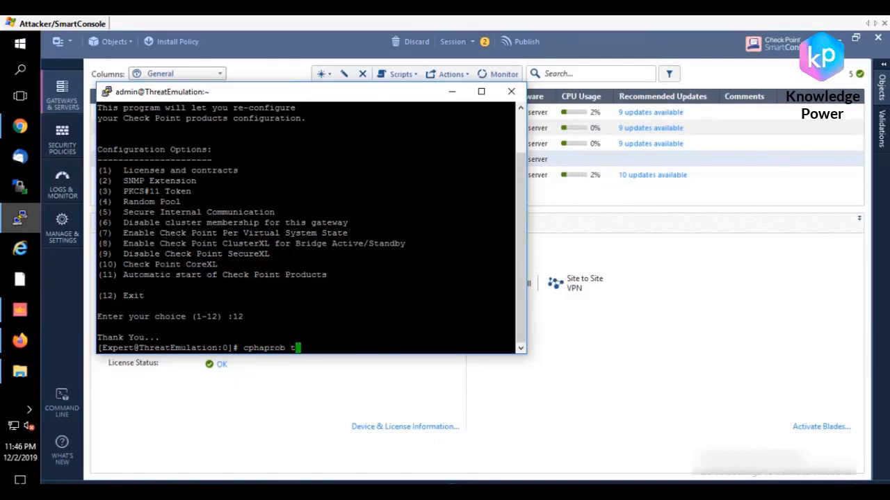
key("BackSpace")
type("sta")
key("BackSpace")
key("BackSpace")
type("tat")
key("Return")
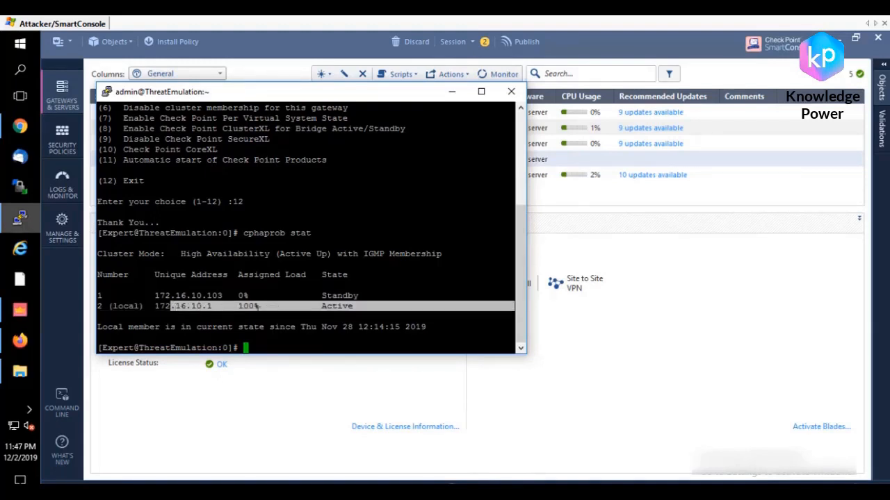
Step: Examine the assigned load and state of both cluster members in the cphaprob stat output
left_click_drag(110, 306, 374, 306)
left_click(374, 306)
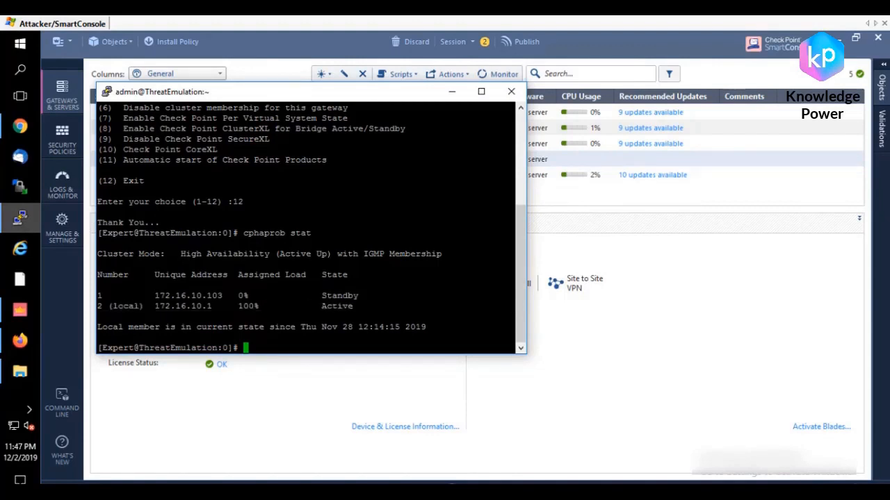
mouse_move(97, 306)
left_mouse_down()
mouse_move(242, 295)
mouse_move(128, 306)
mouse_move(97, 295)
left_mouse_up()
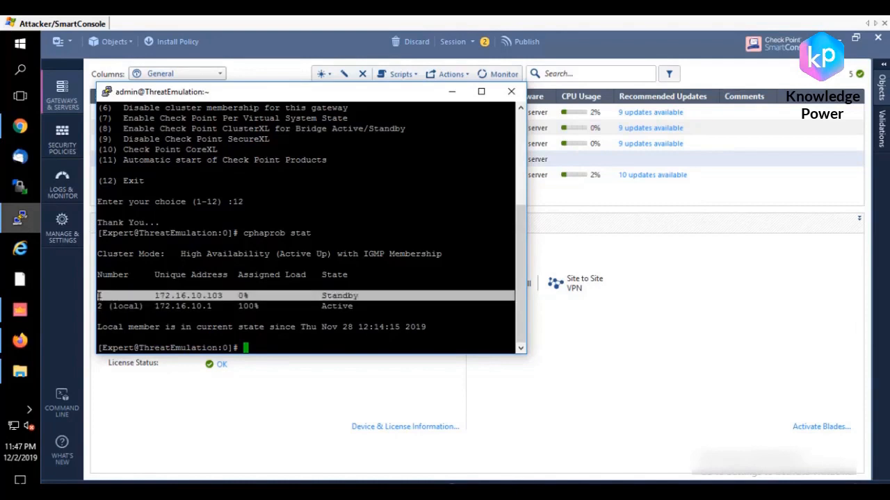
left_click(288, 297)
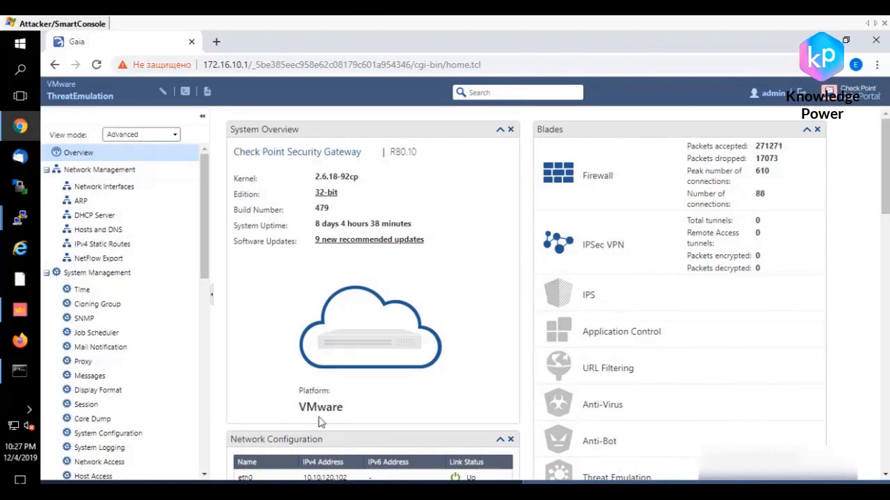
Step: Open the Ethernet1 adapter's IPv4 properties, check the default gateway, and leave the network settings without changes
right_click(15, 426)
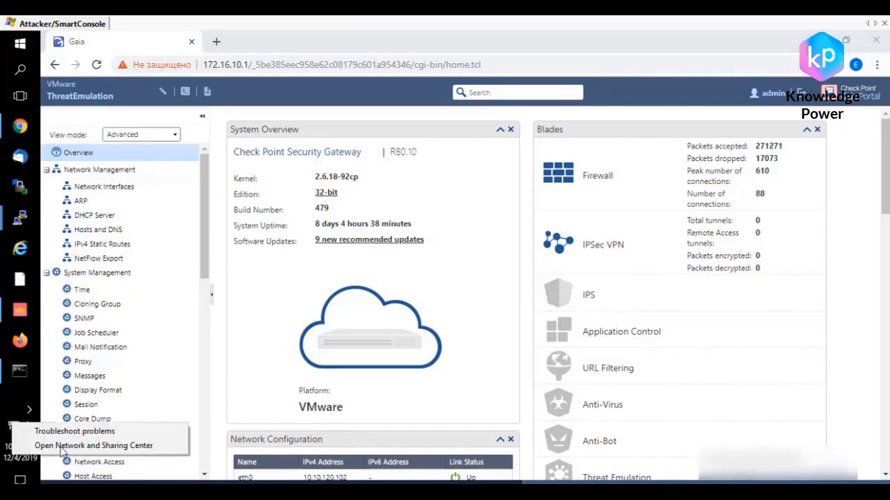
left_click(85, 449)
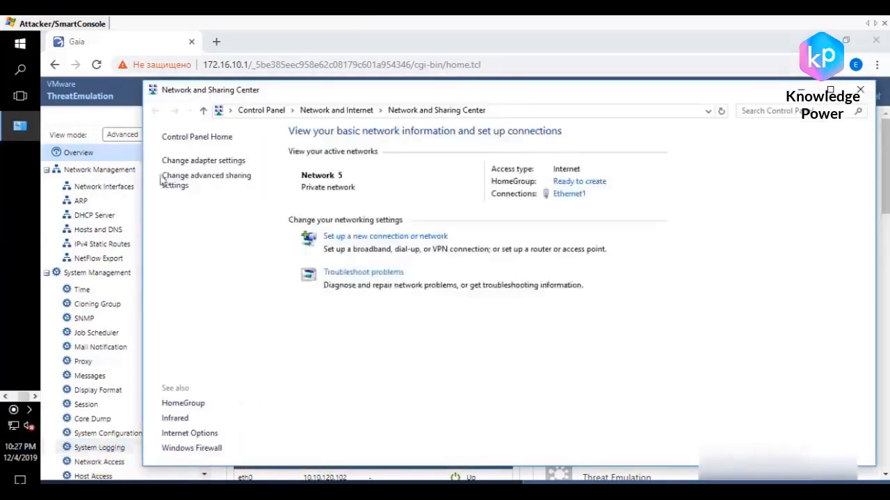
left_click(202, 160)
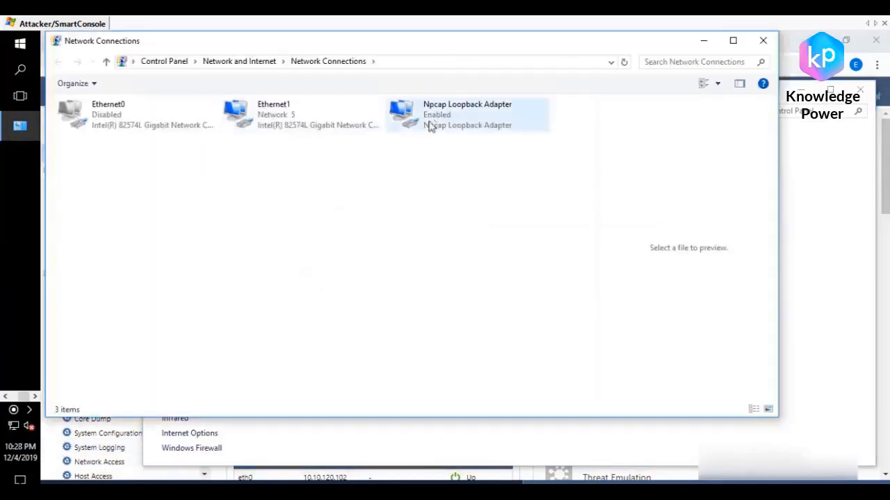
right_click(271, 118)
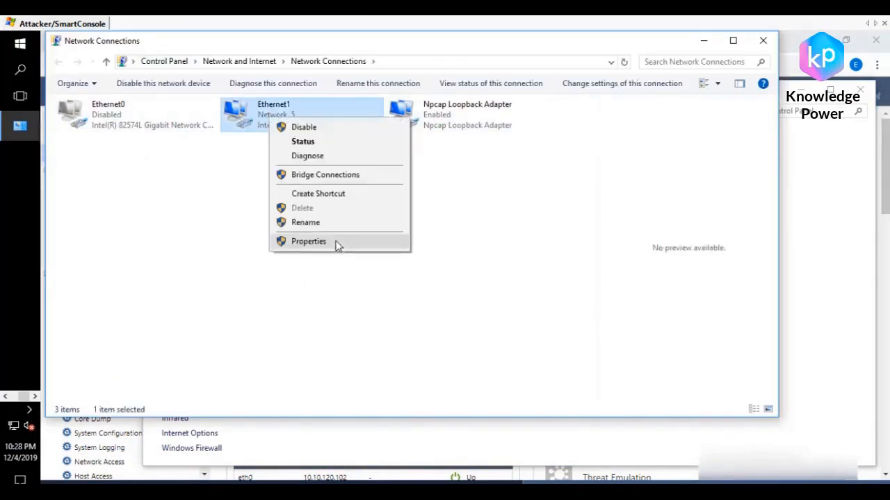
left_click(337, 242)
double_click(186, 242)
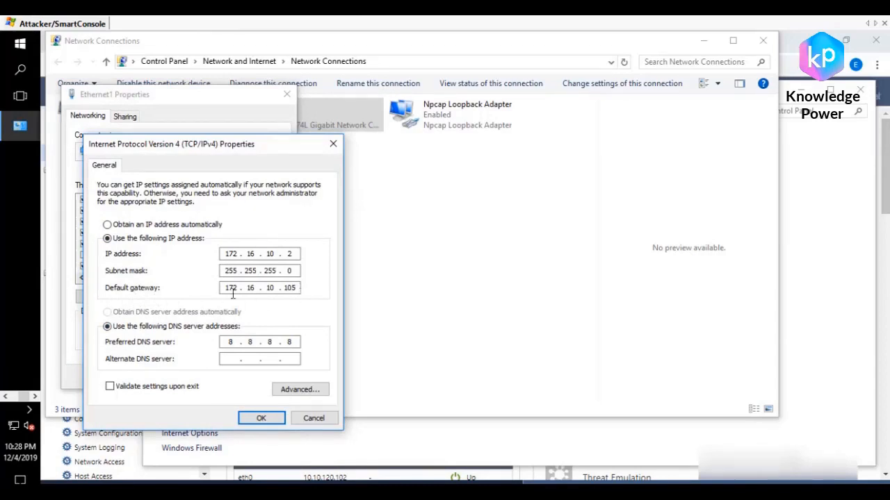
left_click(333, 144)
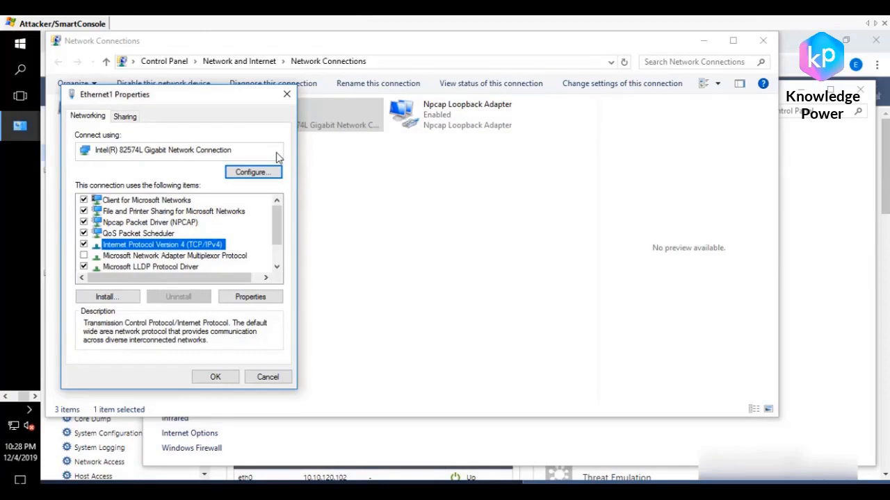
left_click(286, 94)
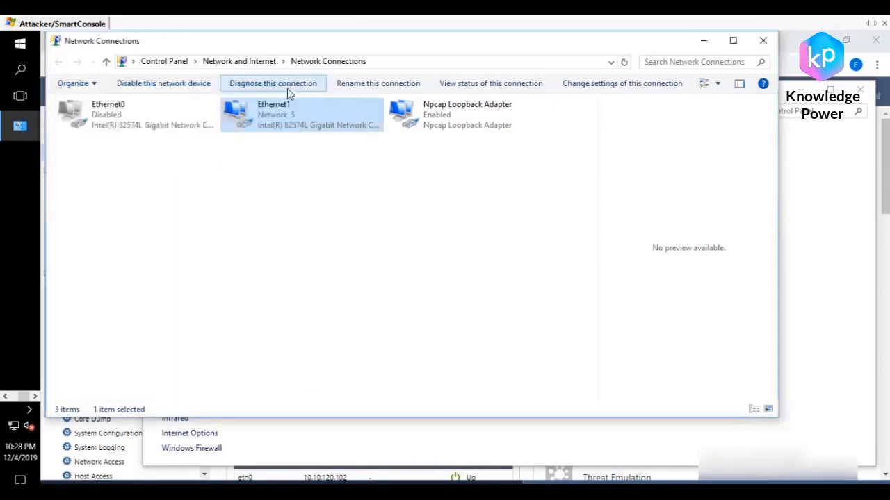
left_click(700, 41)
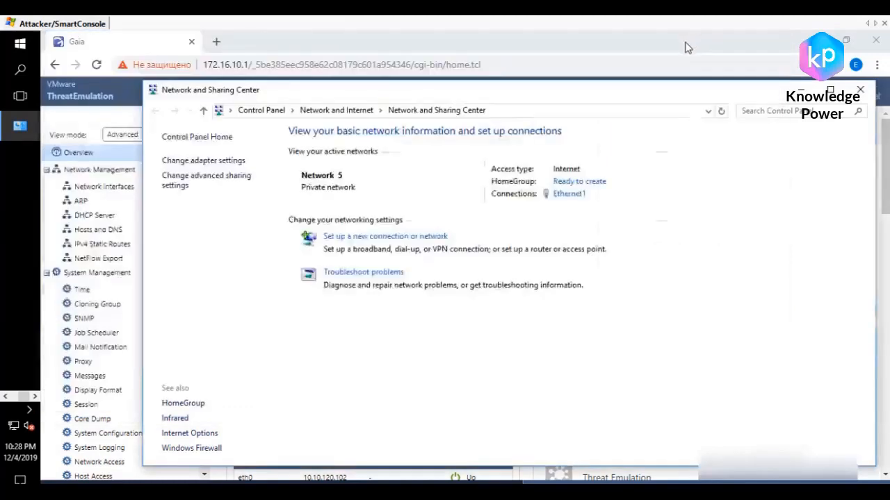
left_click(801, 92)
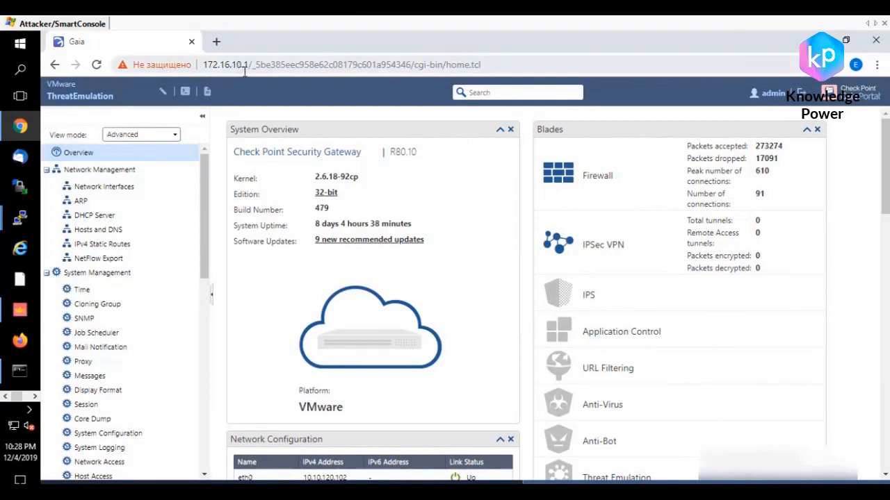
Step: Open the IPv4 static routes of ThreatEmulation in the Gaia portal and examine the route gateways, including the default route
left_click(97, 247)
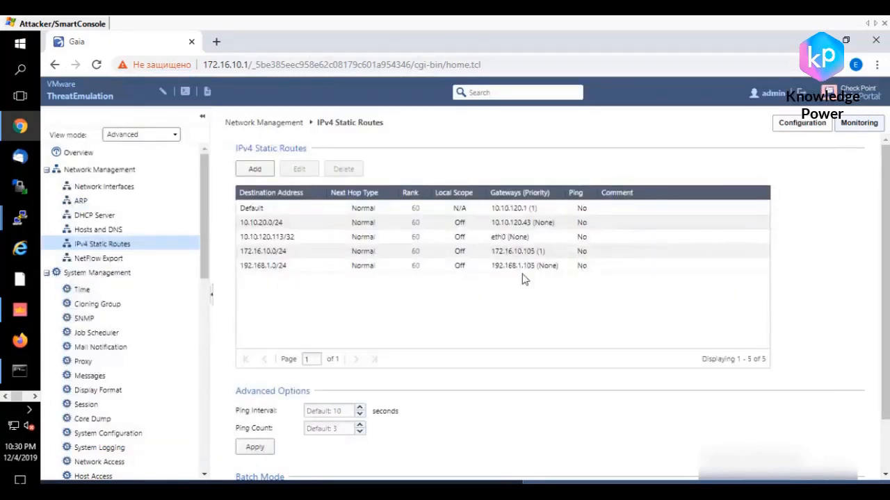
left_click(269, 208)
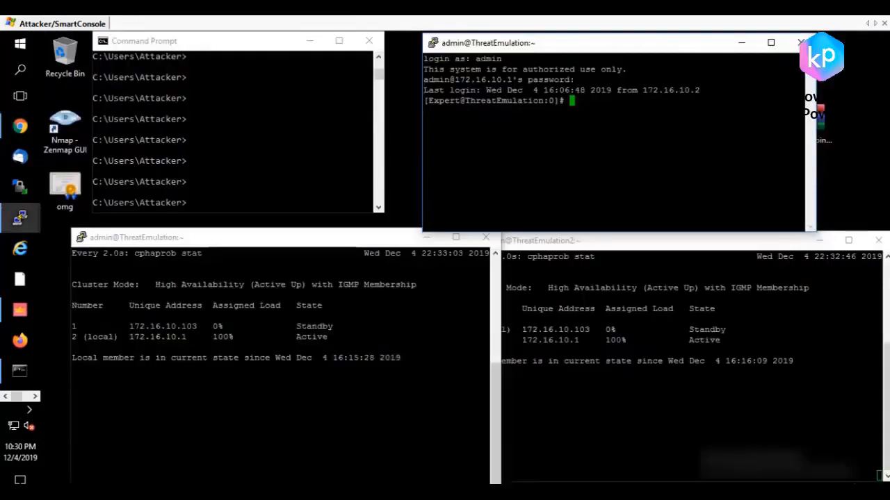
Step: Compare the live cphaprob stat output in the ThreatEmulation and ThreatEmulation2 terminal sessions
left_click(321, 242)
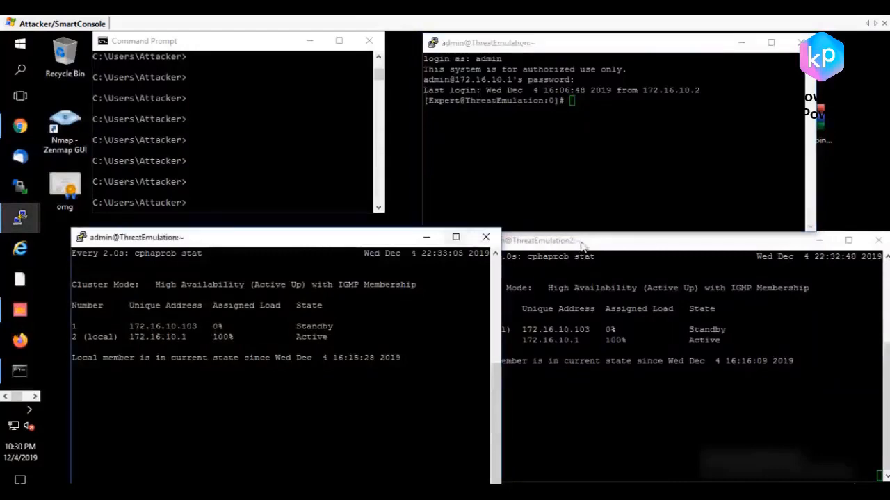
left_click(588, 245)
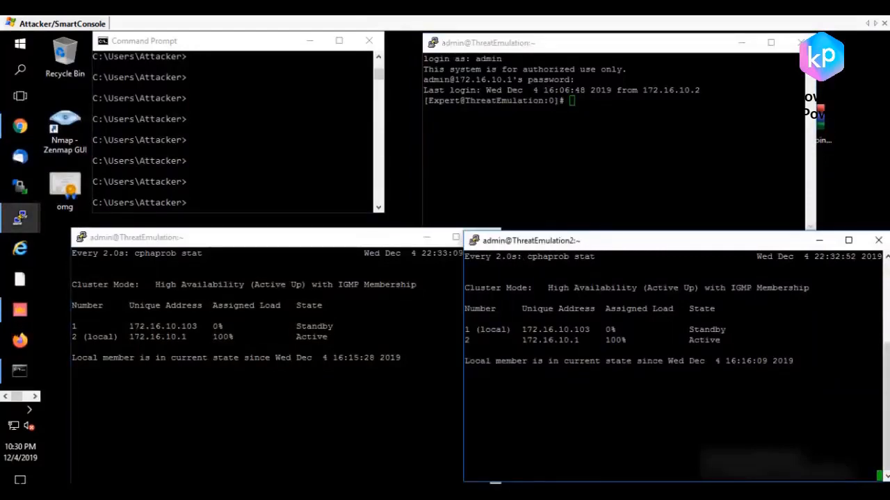
left_click(389, 327)
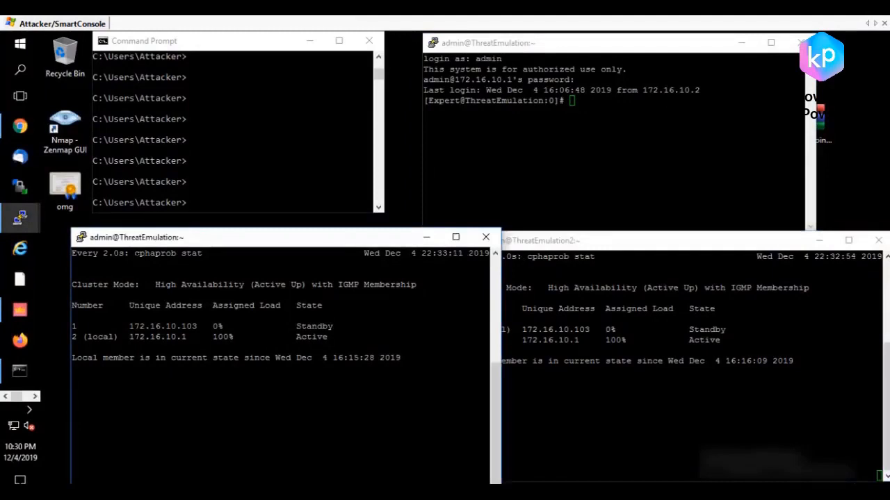
Step: Stop the live cluster status display in the ThreatEmulation session and restart it with watch -d "cphaprob stat"
left_click_drag(129, 253, 207, 253)
key("ctrl+c")
key("Return")
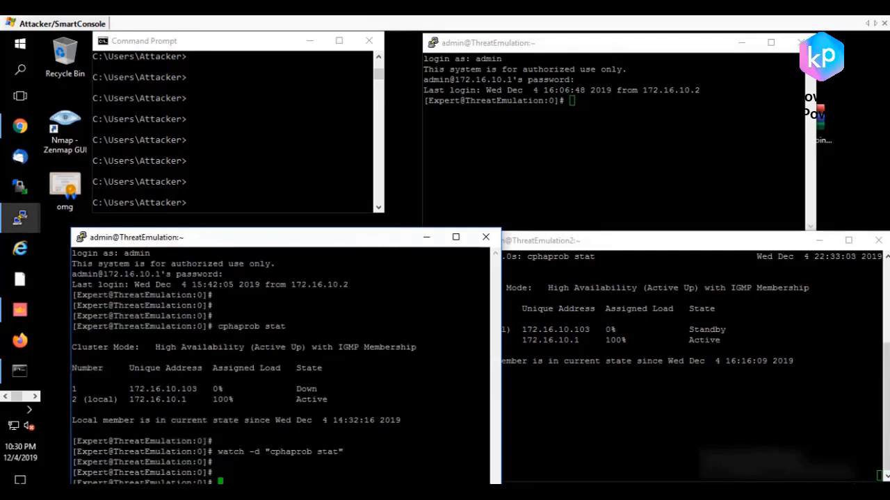
key("Up")
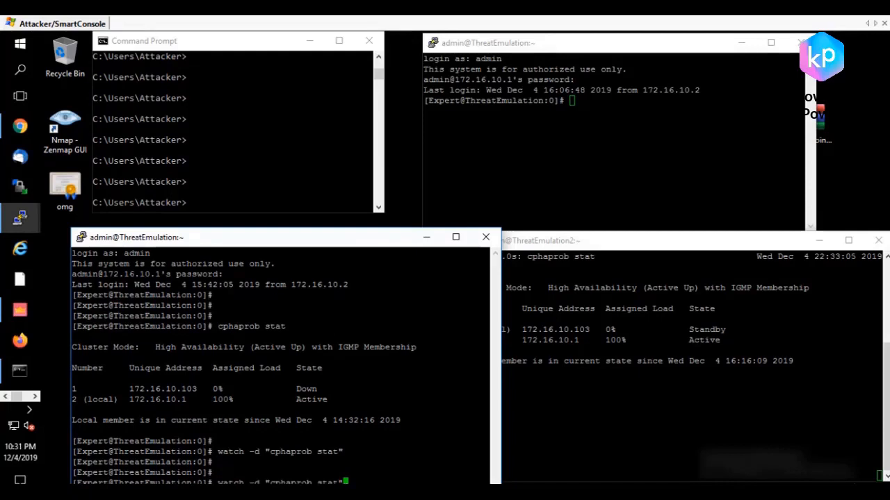
key("Return")
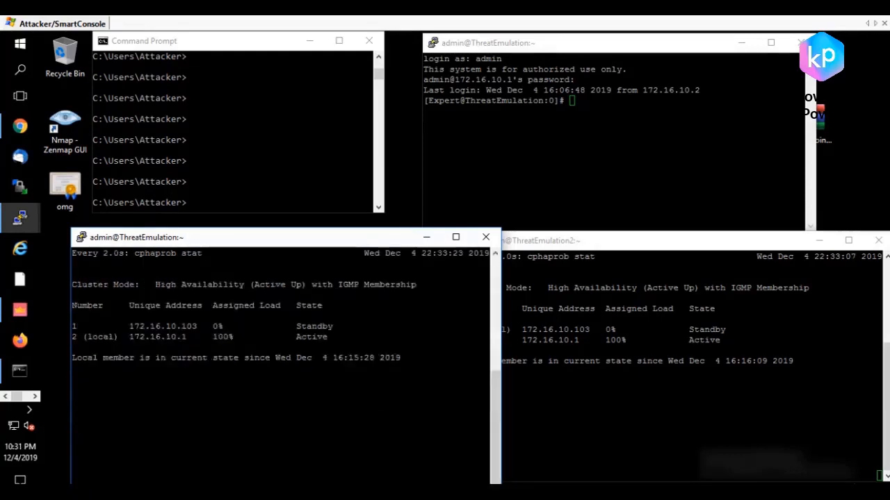
Step: Examine the local member's address, assigned load and state in the cphaprob stat output of each cluster member
left_click(667, 403)
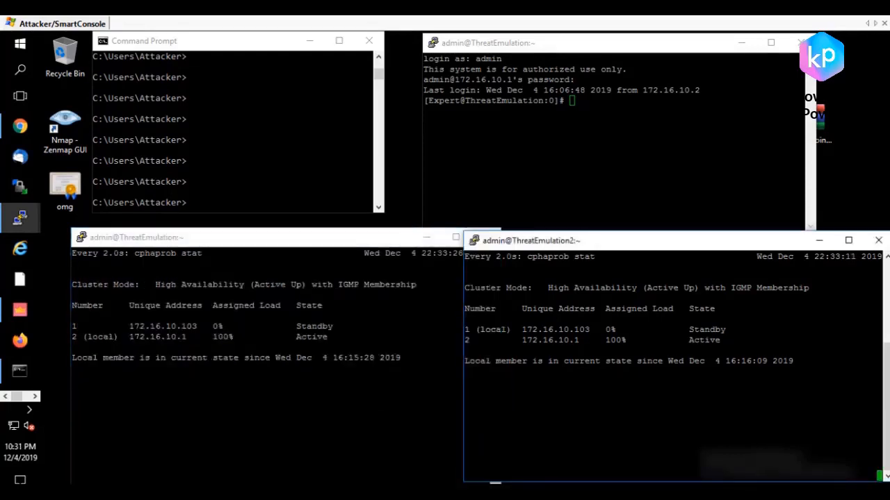
left_click(285, 410)
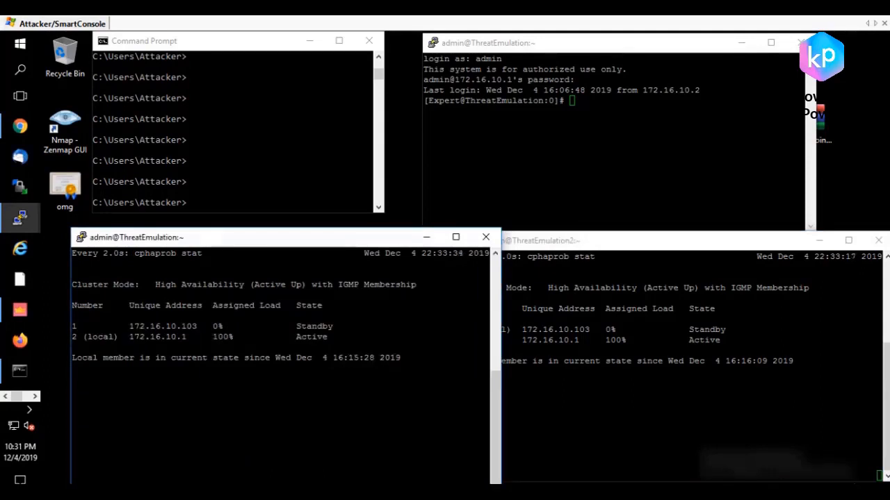
left_click_drag(124, 338, 175, 337)
left_click(78, 337)
left_click(175, 337)
left_click_drag(487, 326, 218, 326)
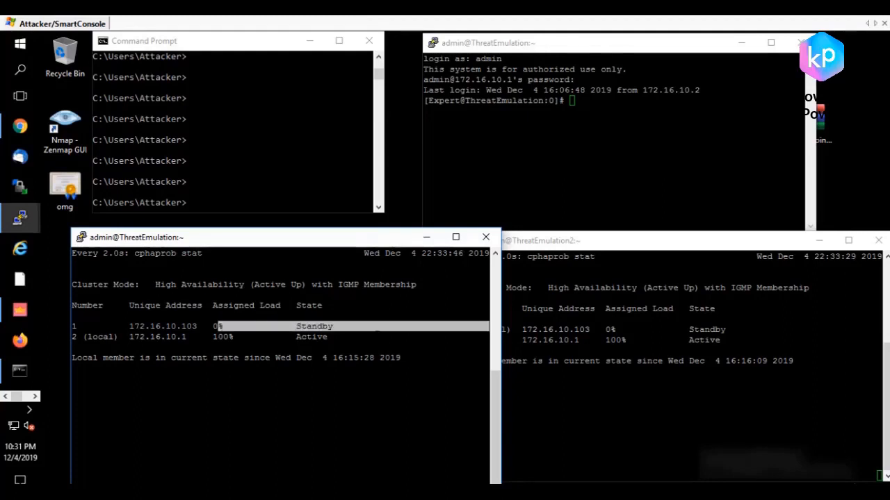
left_click(611, 394)
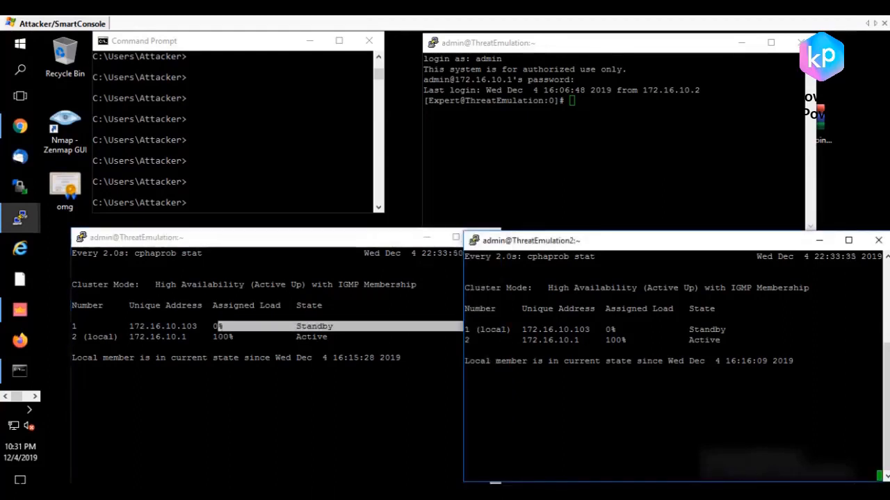
left_click_drag(470, 329, 509, 329)
left_click_drag(698, 329, 731, 332)
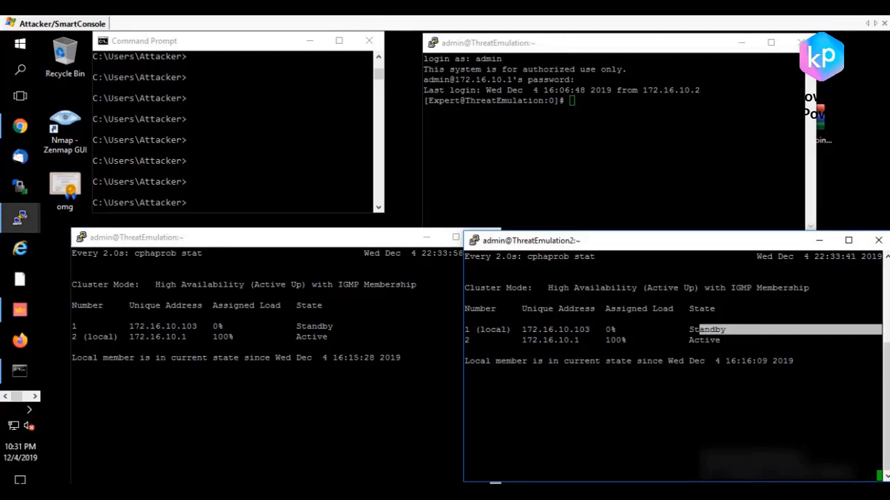
Step: Start a continuous ping to google.com from the Command Prompt with ping google.com -t
left_click(495, 148)
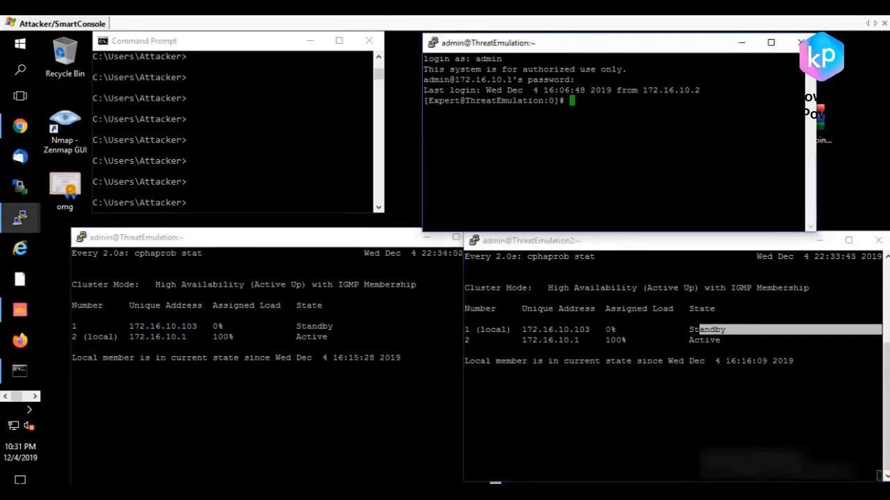
left_click(256, 151)
left_click(256, 151)
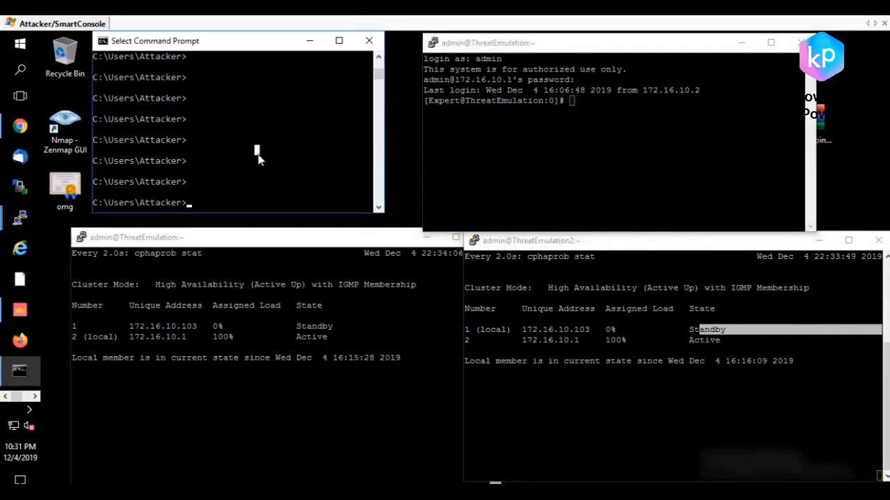
type("ping g")
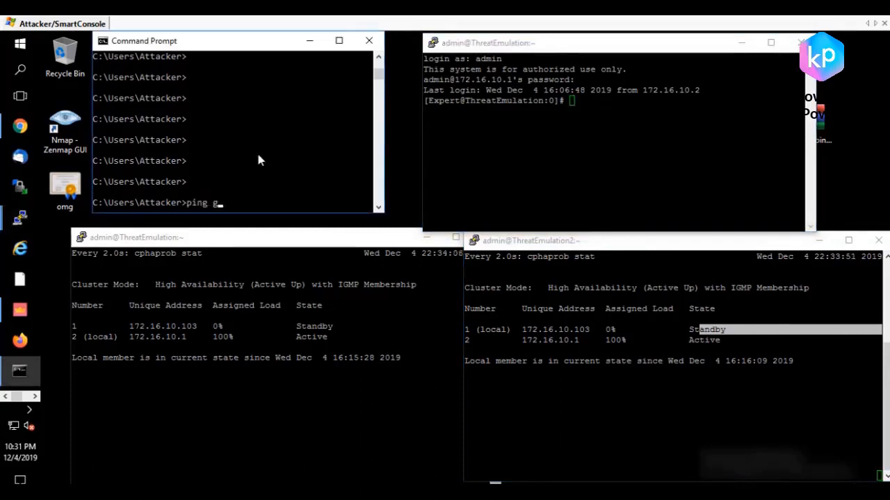
type("oogle.com -t")
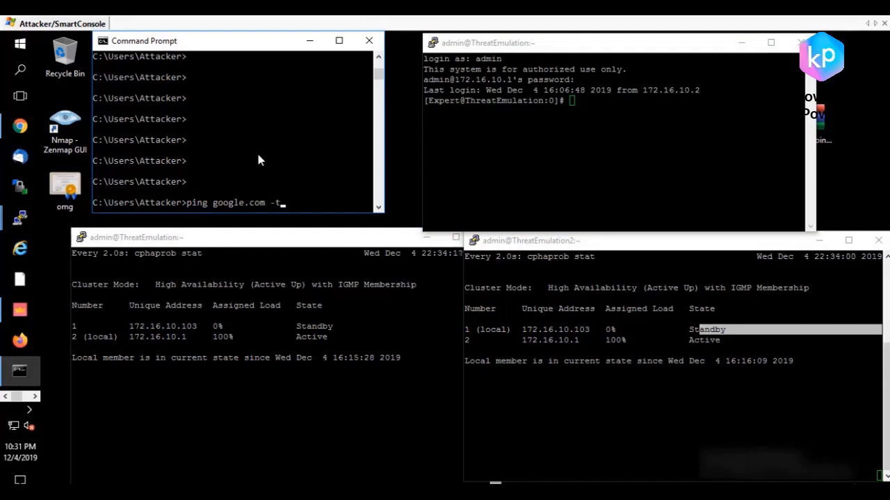
key("Return")
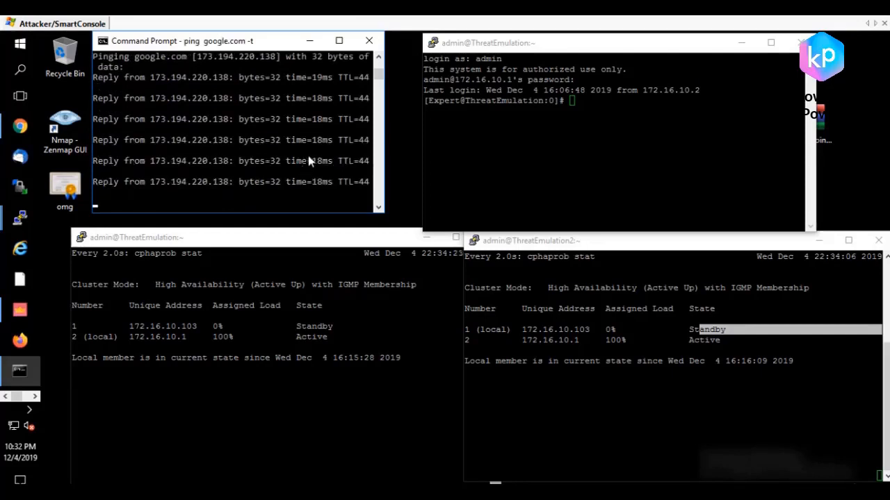
Step: Take the ThreatEmulation member at 172.16.10.1 administratively down by running clusterXL_admin down in its idle terminal session
left_click(542, 154)
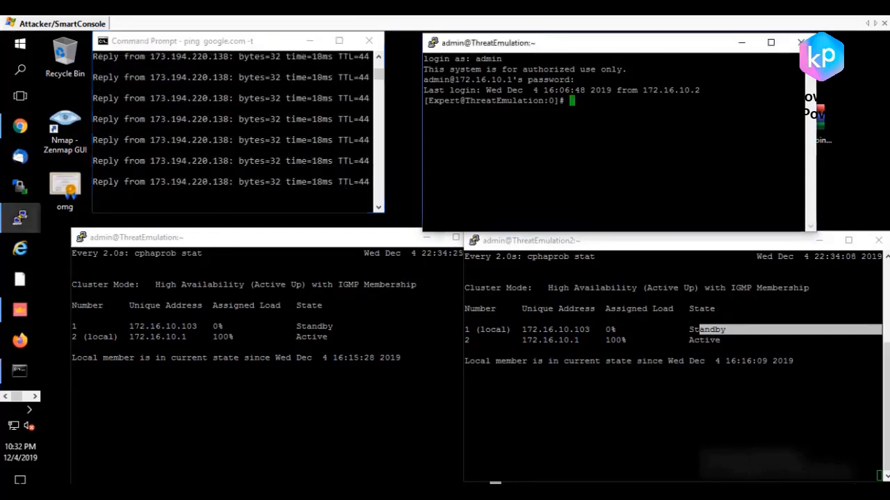
type("c")
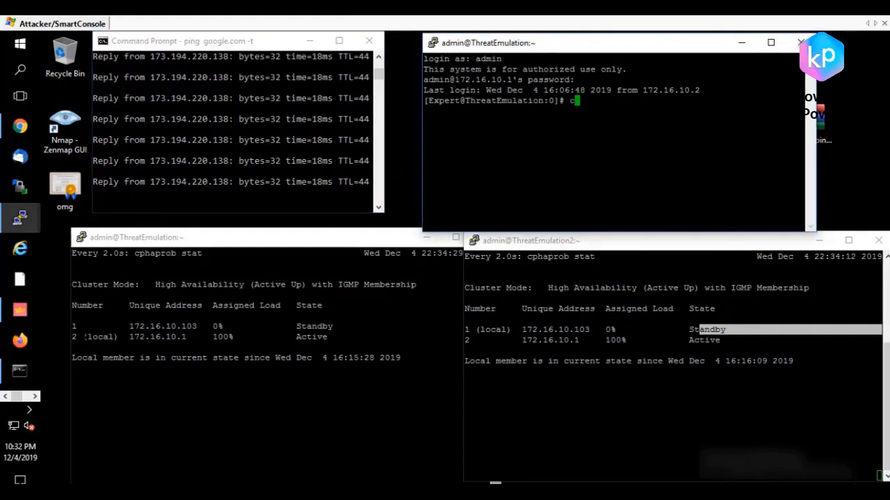
left_click_drag(82, 336, 191, 336)
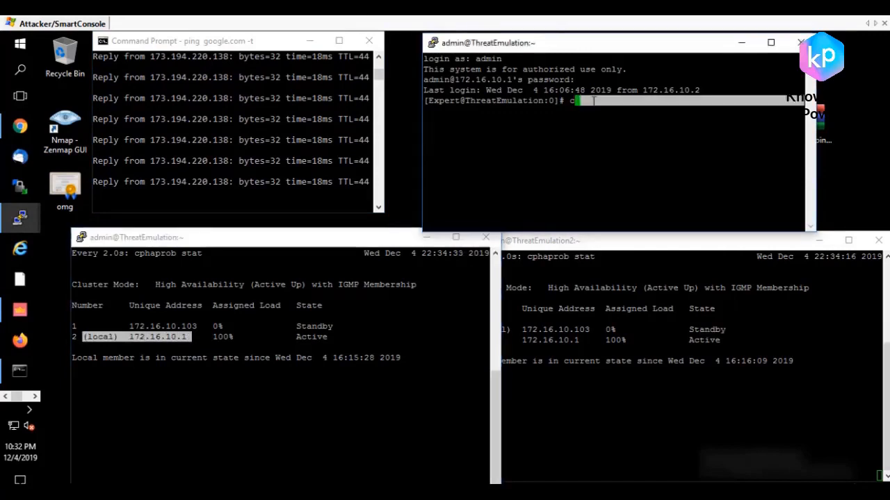
type("s")
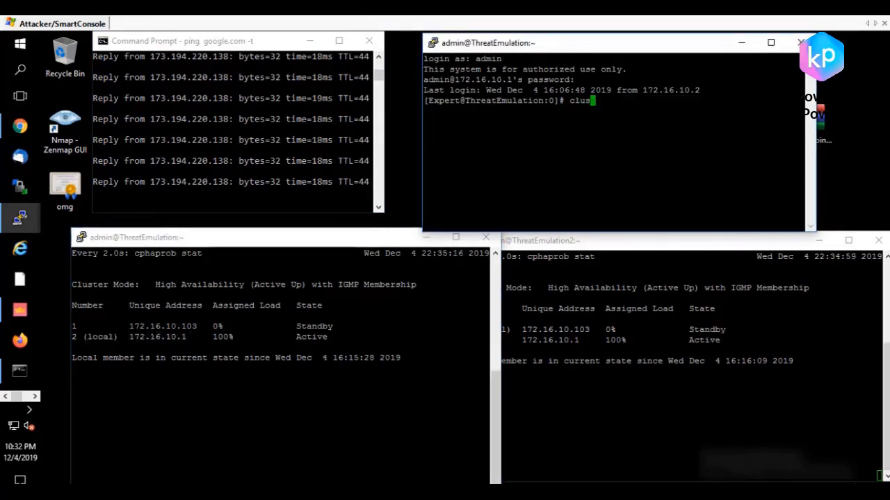
type("ter")
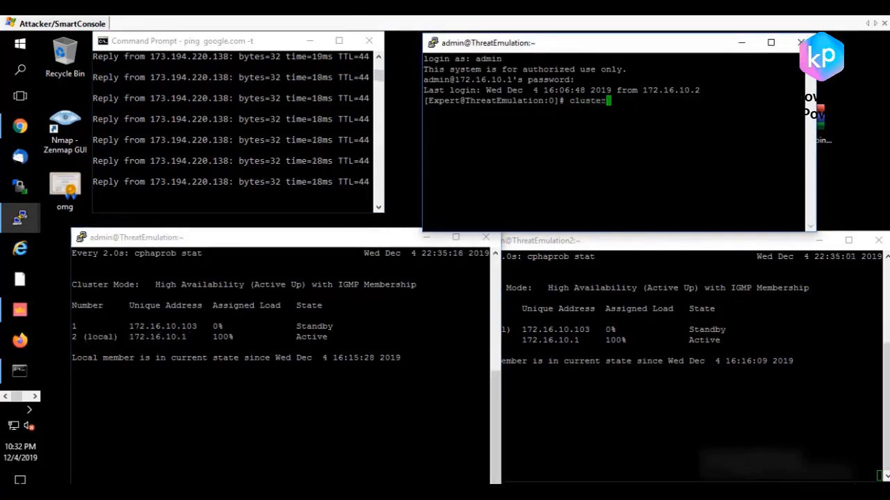
type("XL")
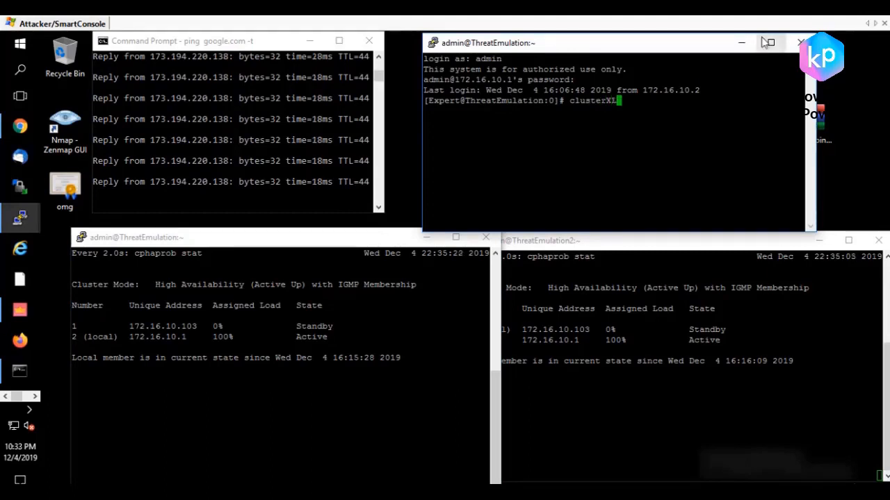
type("_admin down")
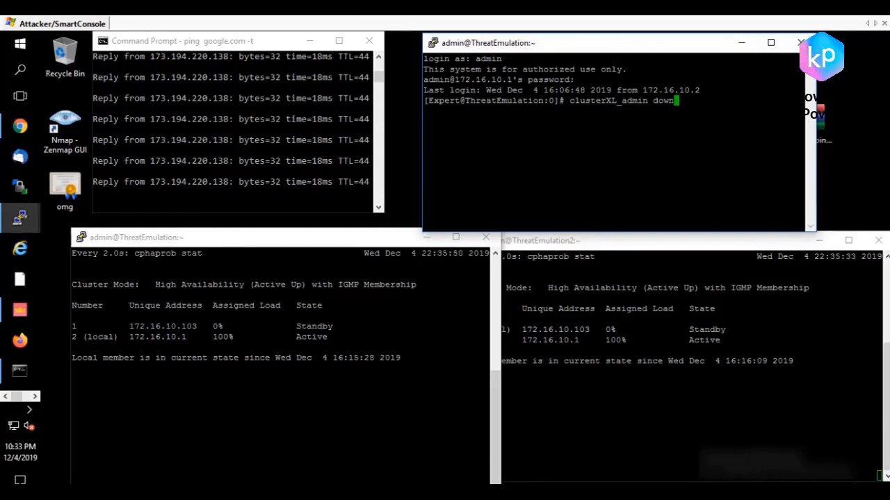
key("Return")
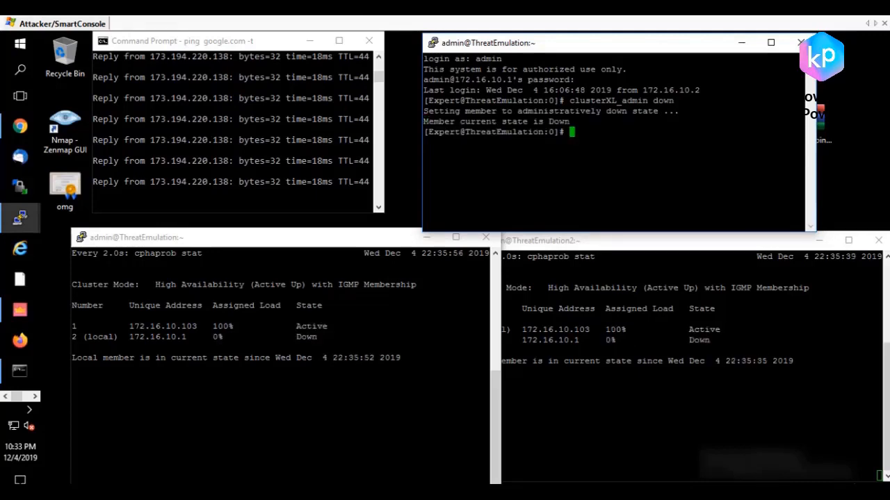
Step: Check the failover in the live cluster status of ThreatEmulation and ThreatEmulation2
left_click_drag(301, 337, 323, 337)
left_click(323, 338)
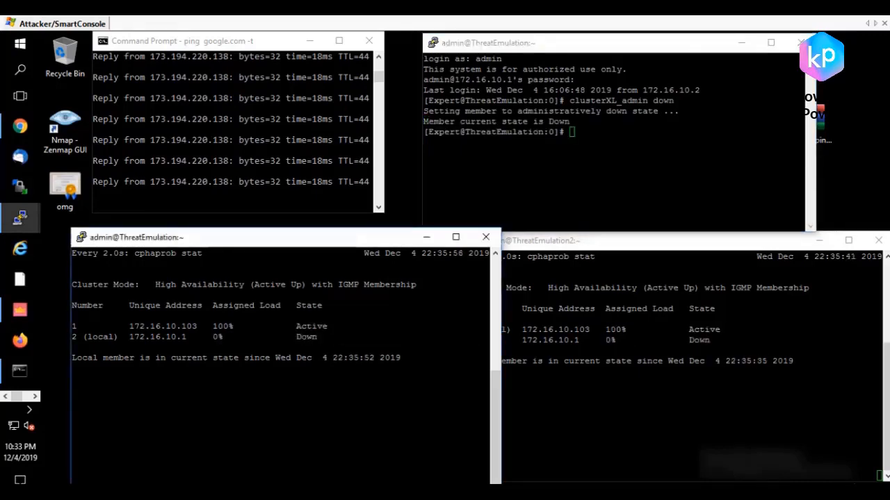
left_click(701, 335)
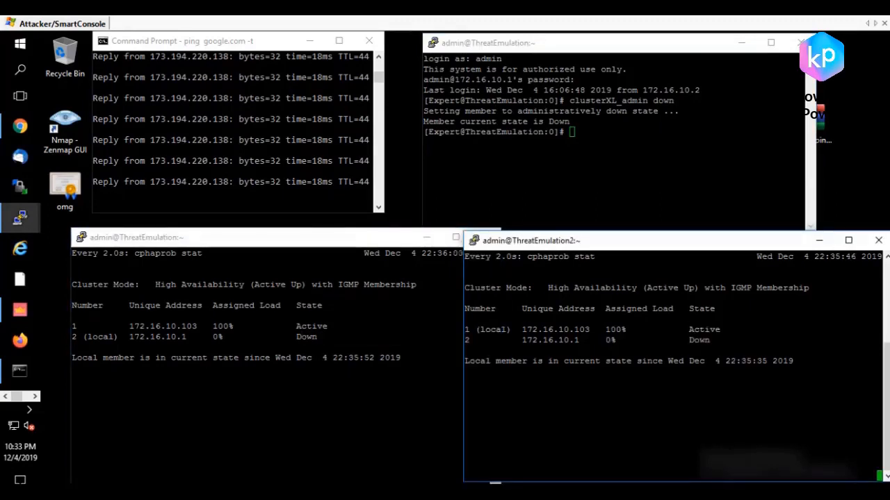
Step: Stop the continuous ping to google.com and examine the packet loss in its statistics
left_click(183, 150)
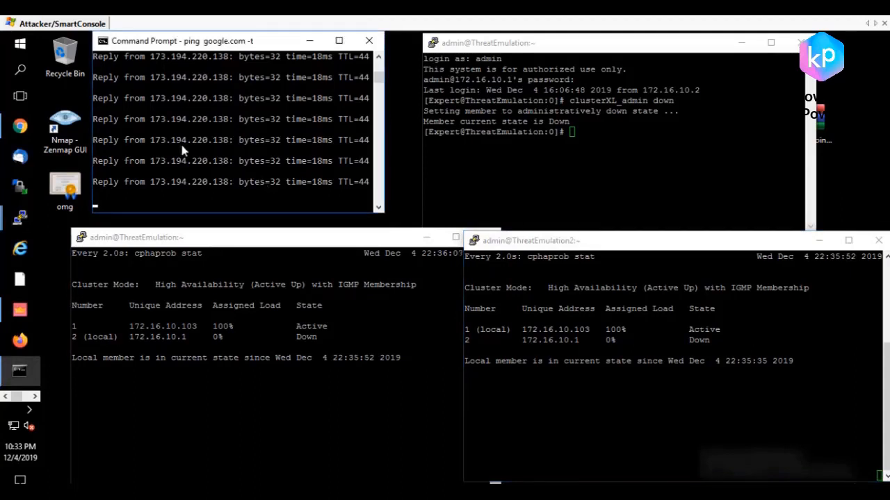
key("ctrl+c")
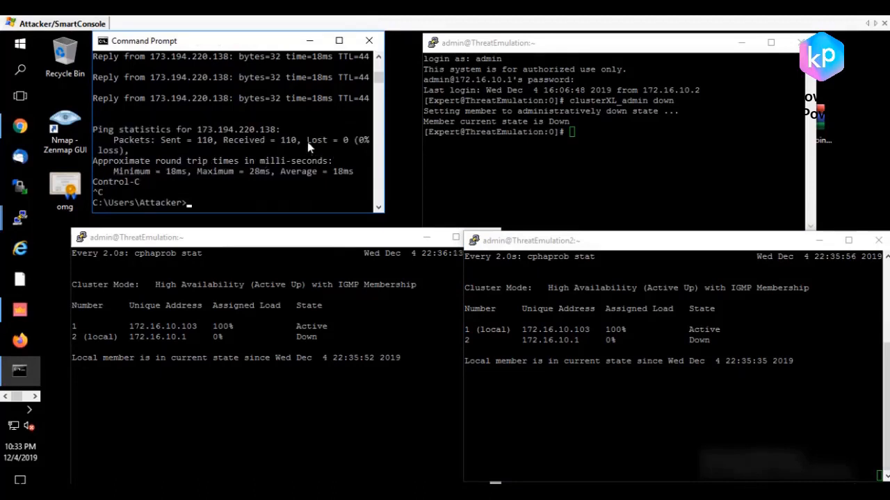
left_click_drag(307, 141, 367, 143)
left_click_drag(369, 155, 358, 159)
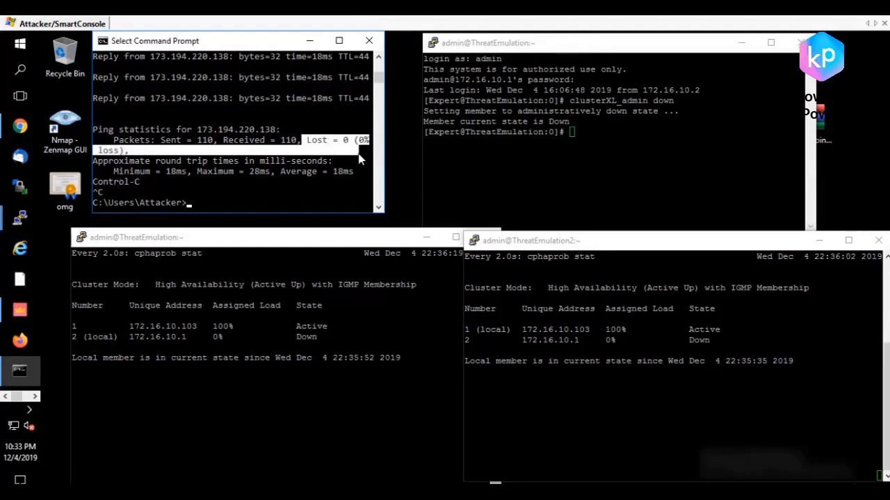
Step: Review the cphaprob stat and clusterXL_admin down commands used in the two ThreatEmulation sessions
left_click(203, 255)
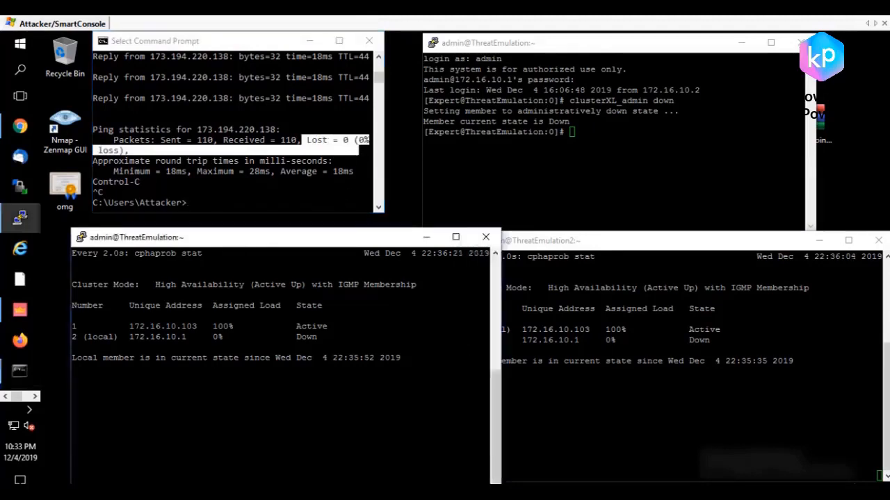
mouse_move(203, 255)
left_mouse_down()
mouse_move(149, 261)
mouse_move(207, 254)
left_mouse_up()
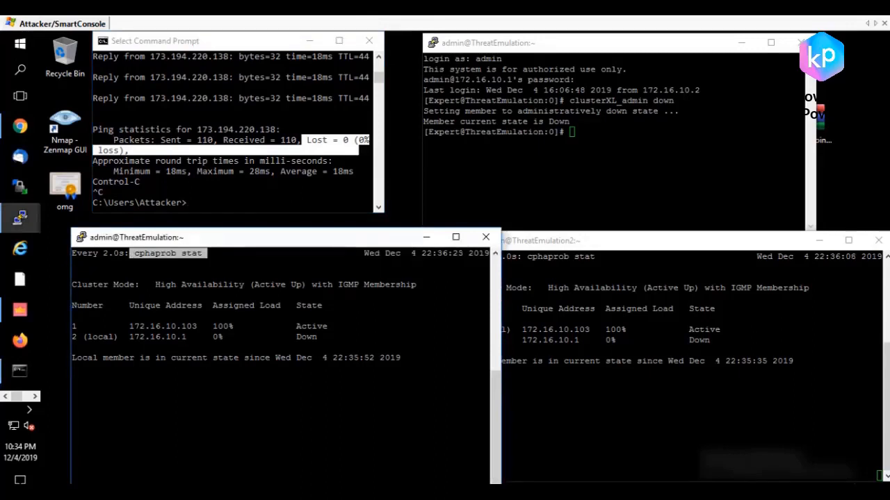
left_click(573, 153)
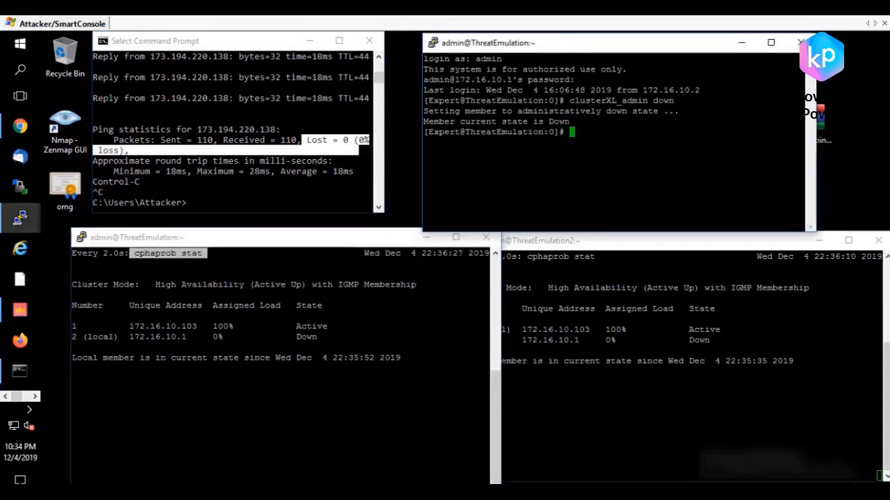
left_click_drag(564, 101, 805, 101)
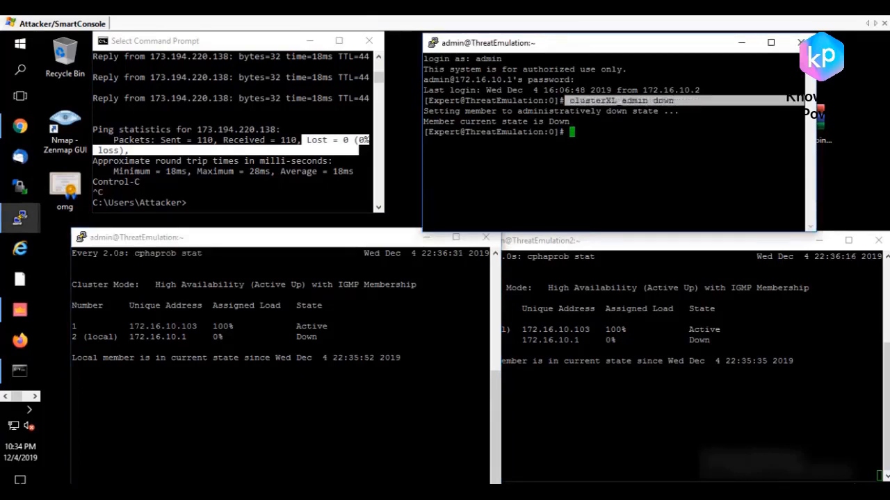
Step: Return the ThreatEmulation member to normal operation by running clusterXL_admin up
left_click(568, 100)
key("Up")
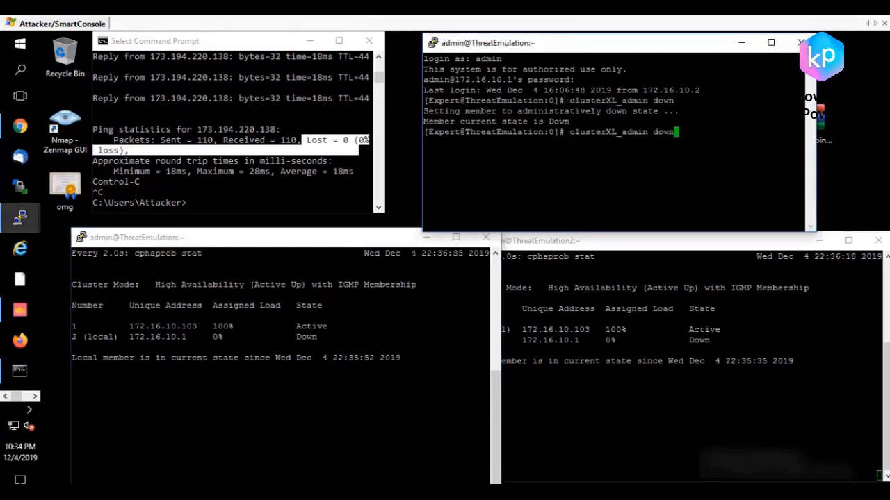
key("BackSpace")
key("BackSpace")
key("BackSpace")
key("BackSpace")
type("up")
key("Return")
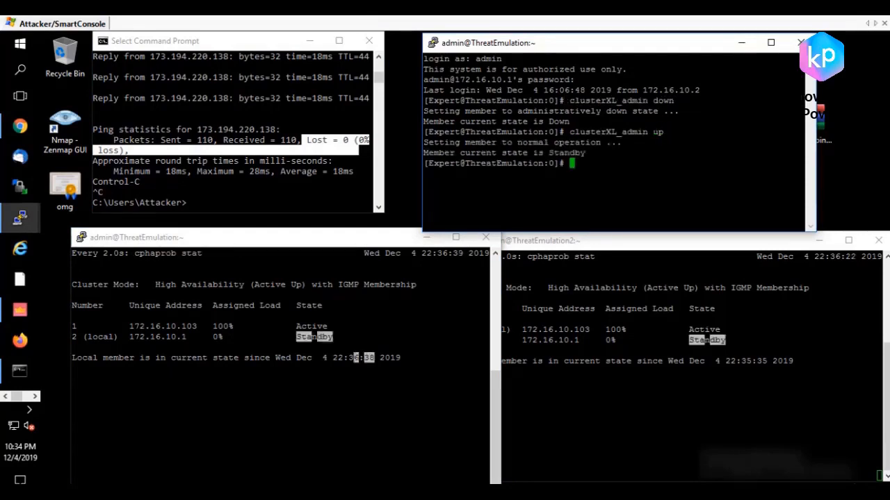
Step: Check both members' states in the live status sessions following the ThreatEmulation member's return to operation
left_click(299, 389)
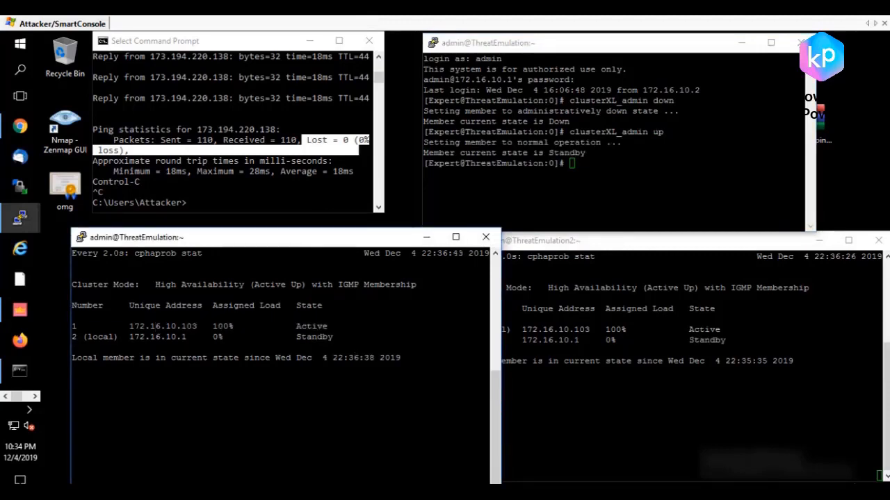
left_click_drag(880, 329, 497, 329)
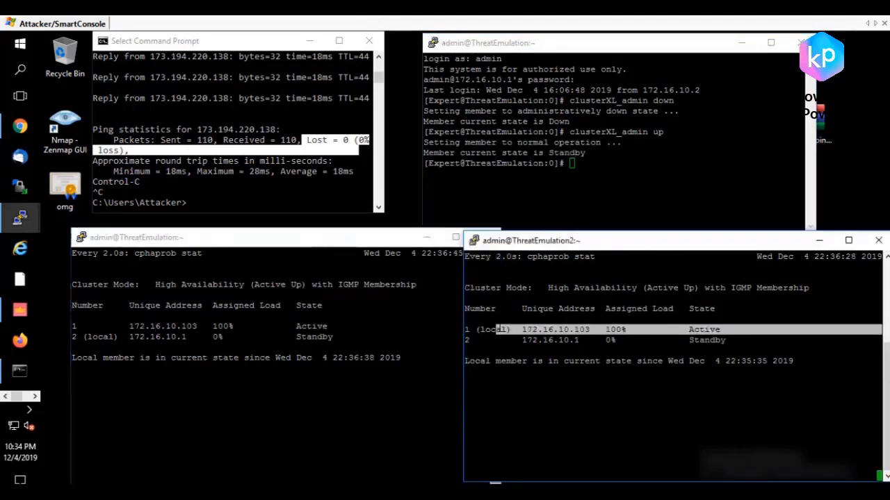
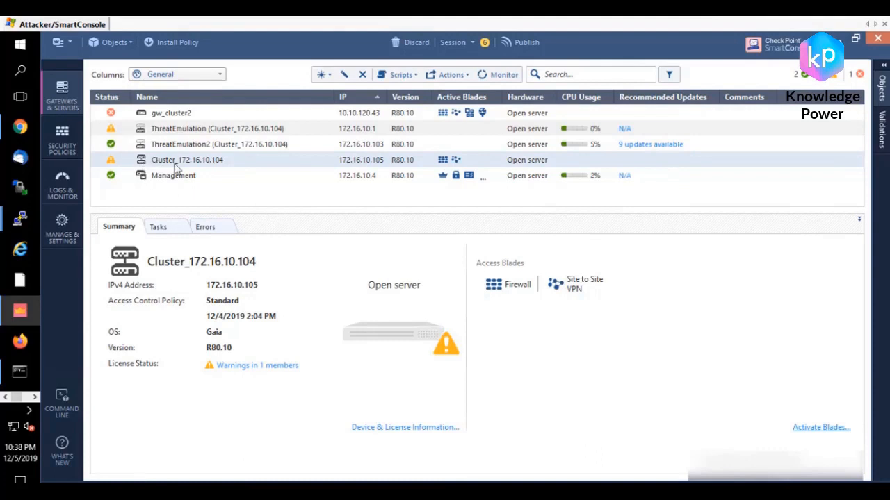
double_click(177, 167)
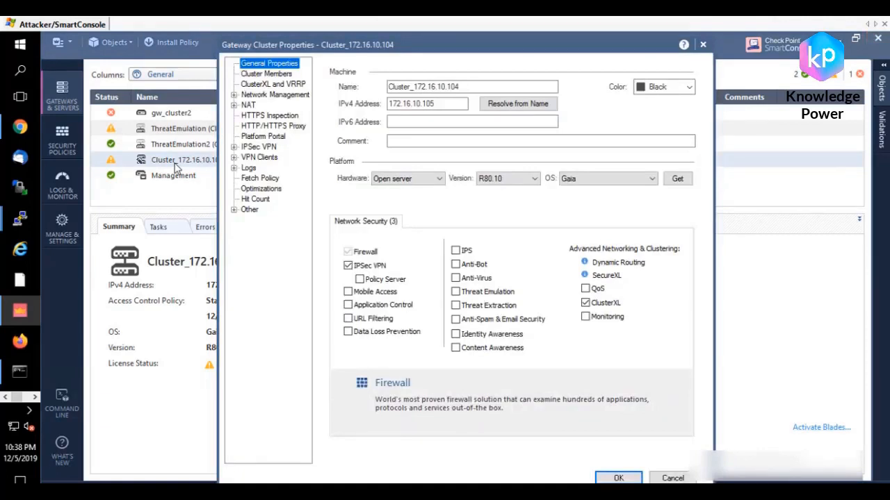
left_click(261, 116)
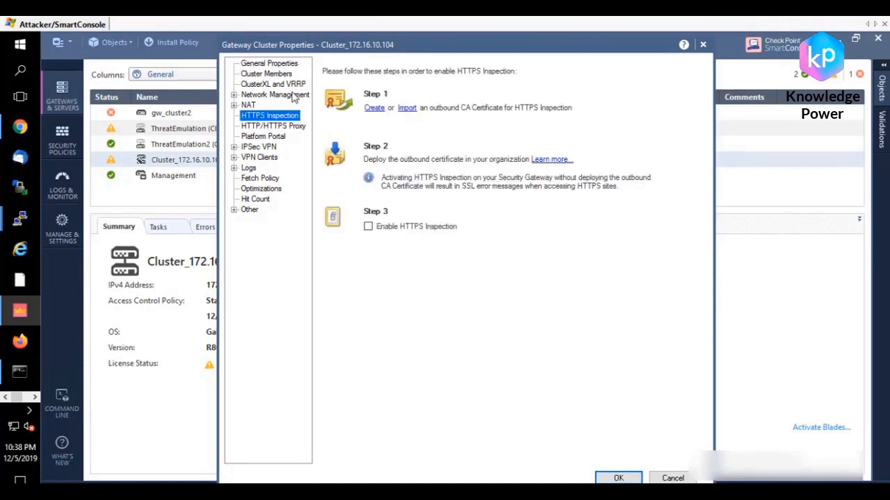
left_click(374, 109)
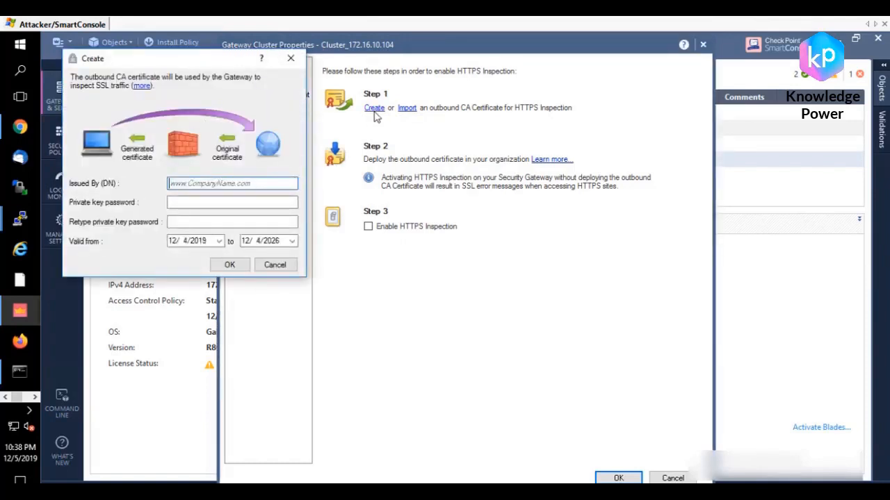
left_click(202, 184)
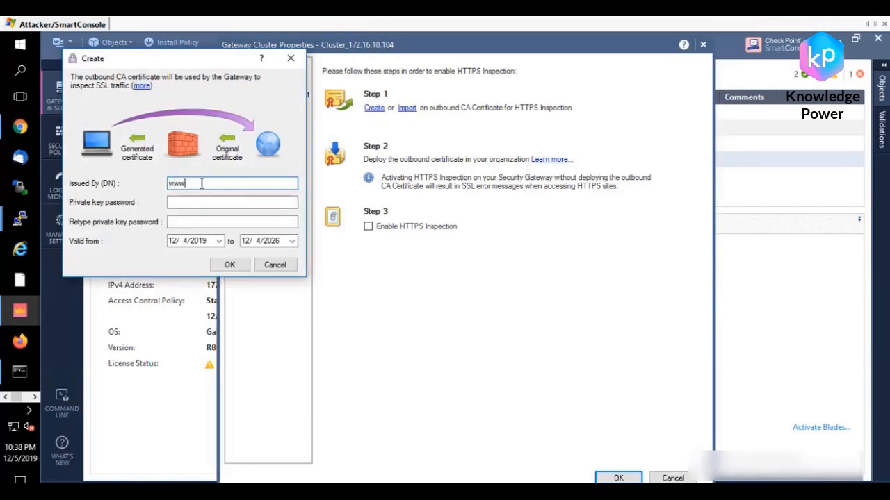
type("www.omg.com")
left_click(190, 202)
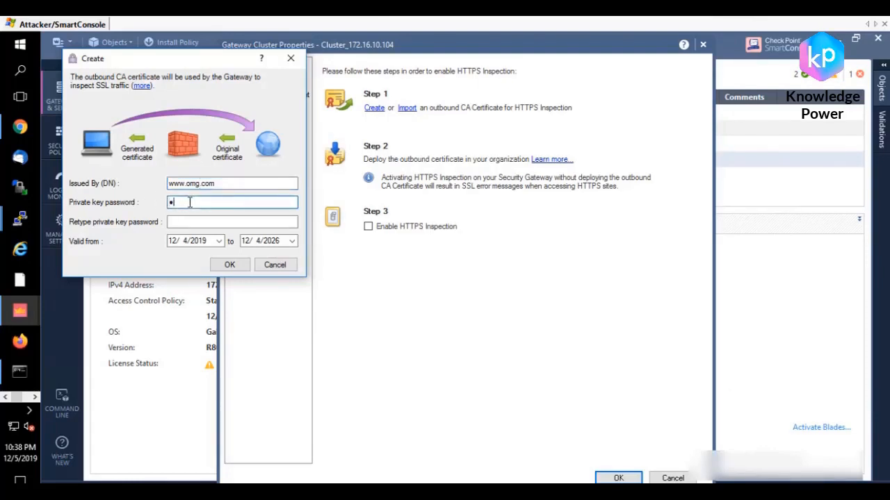
type("••")
left_click(182, 223)
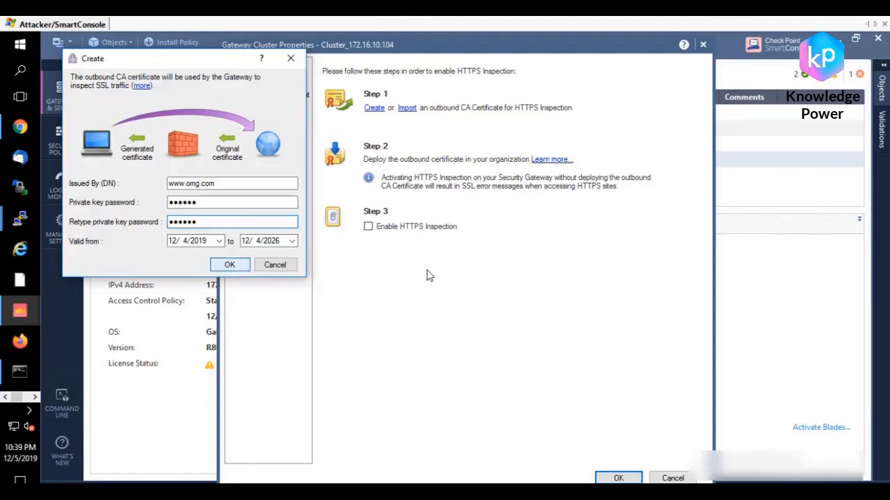
key("Return")
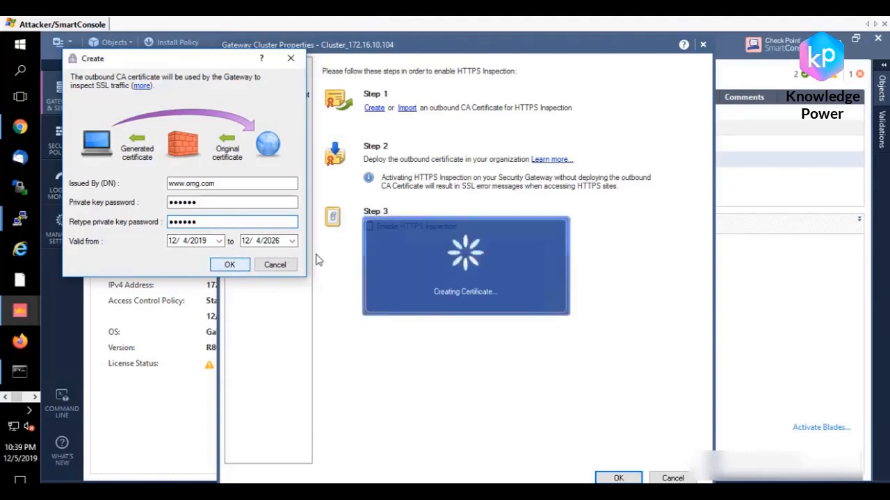
Step: View the new outbound CA certificate's details, close them, and enable HTTPS Inspection on the cluster
left_click(620, 110)
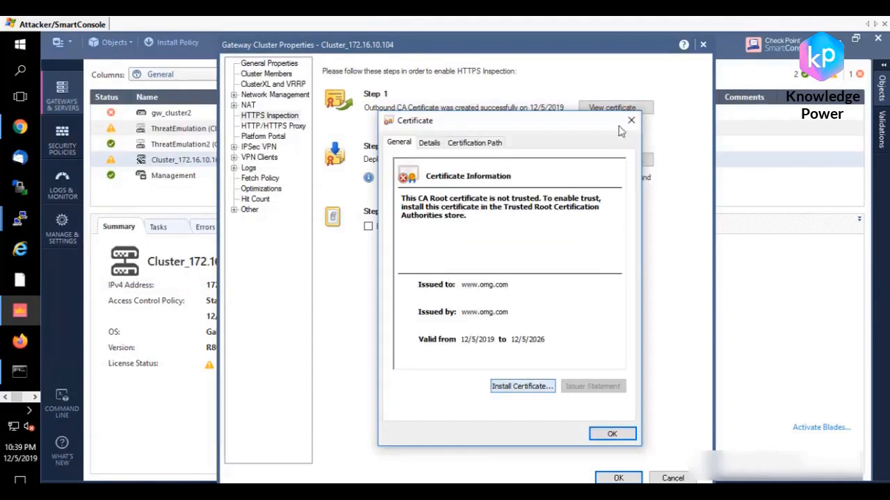
left_click(629, 122)
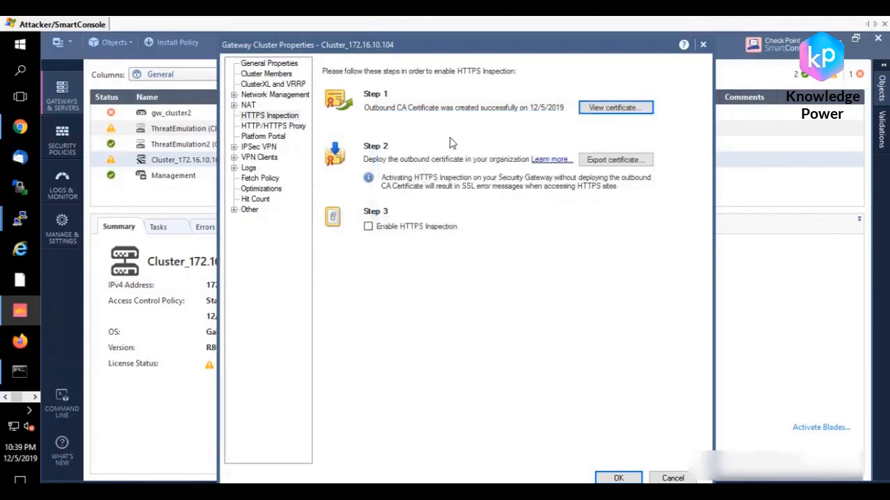
left_click(370, 228)
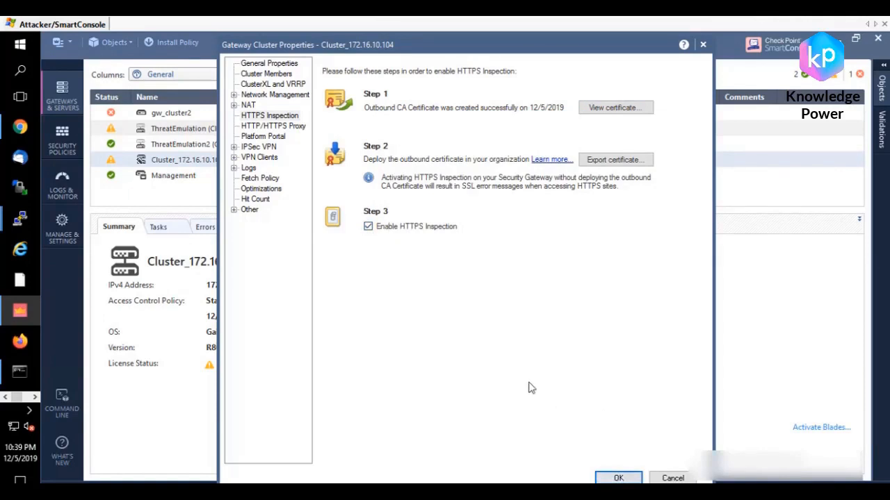
Step: Enable the URL Filtering and Application Control blades in the cluster's general properties, continuing without exporting the CA certificate
left_click(285, 63)
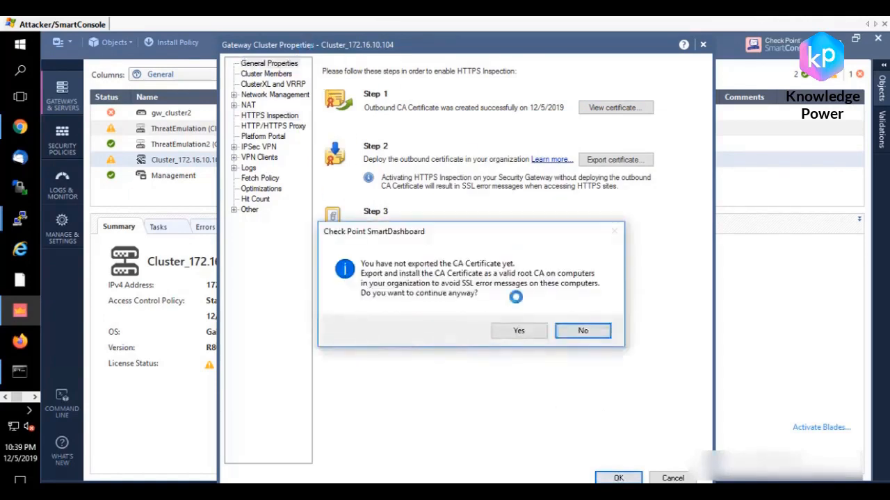
left_click(520, 332)
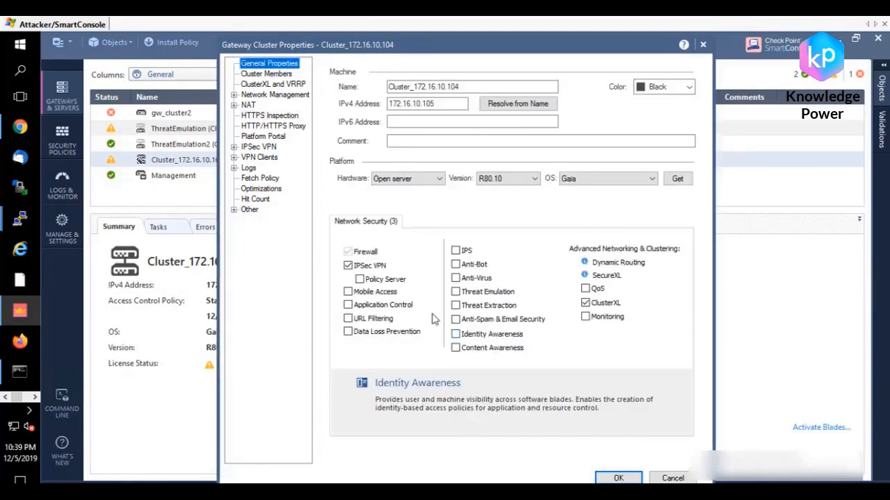
left_click(348, 320)
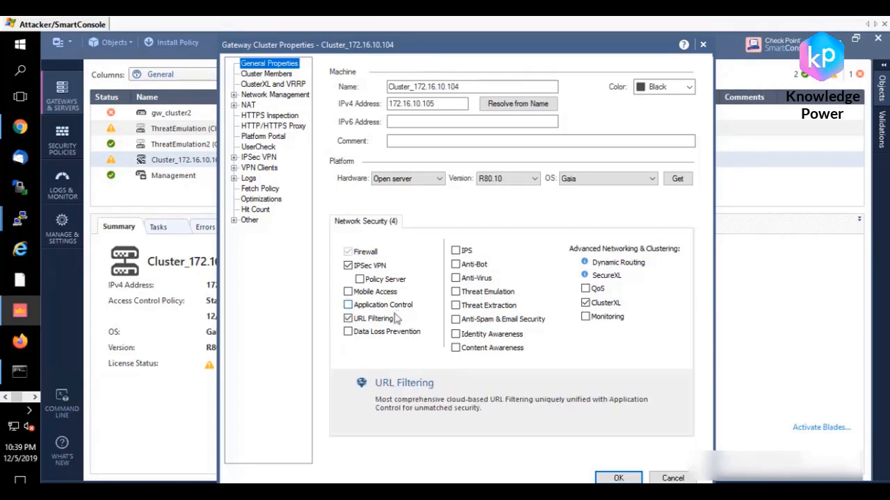
left_click(349, 305)
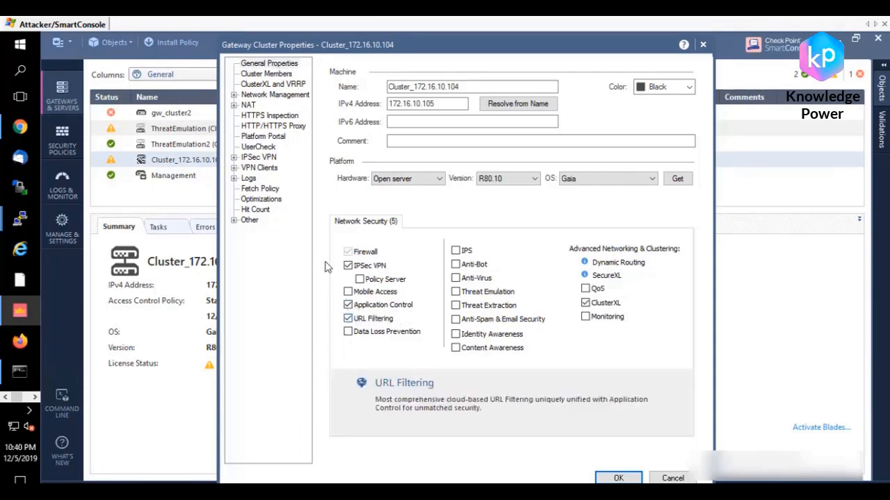
Step: Export the HTTPS Inspection certificate to the Desktop as omgomgomg and save the cluster properties, accepting the platform portal URL
left_click(276, 116)
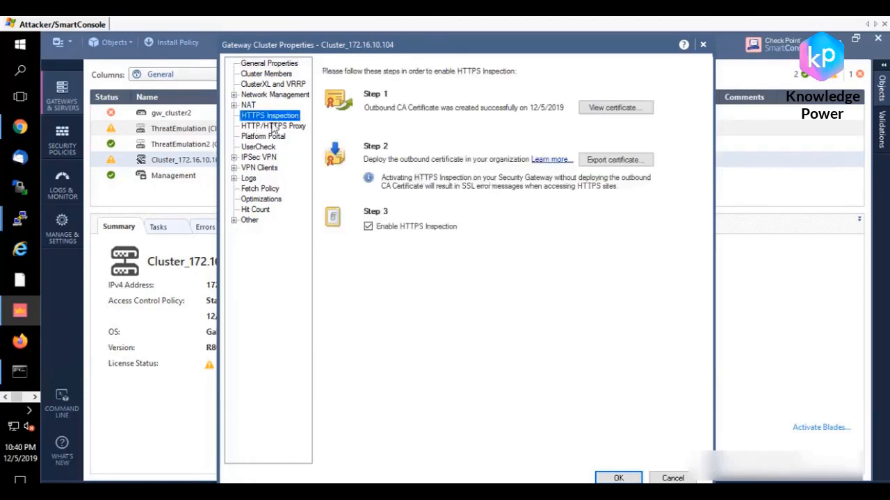
left_click(621, 164)
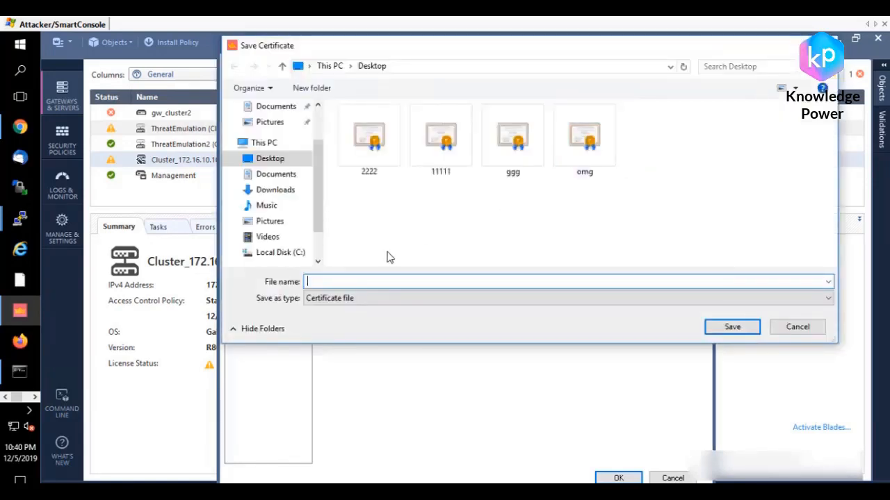
type("om")
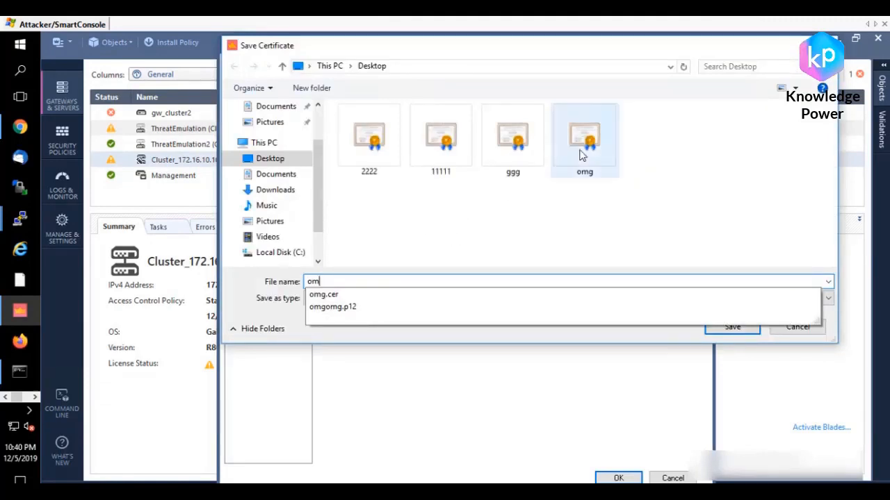
type("gomgomg")
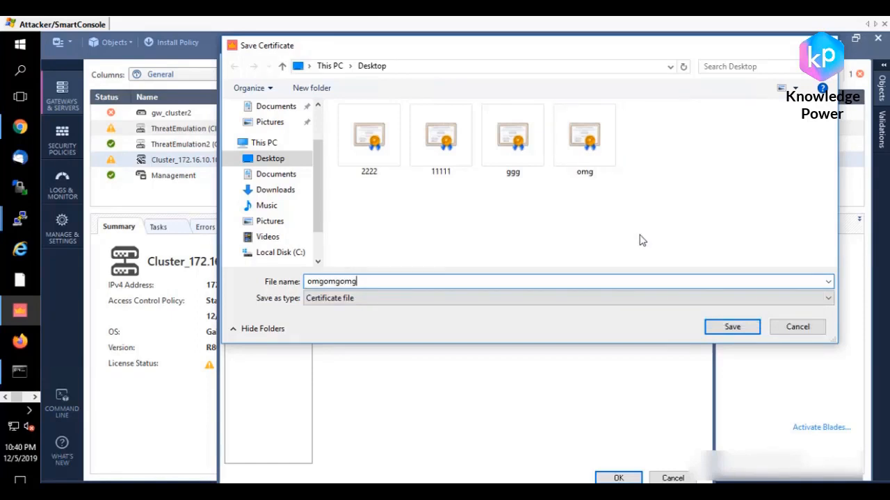
left_click(732, 327)
left_click(633, 480)
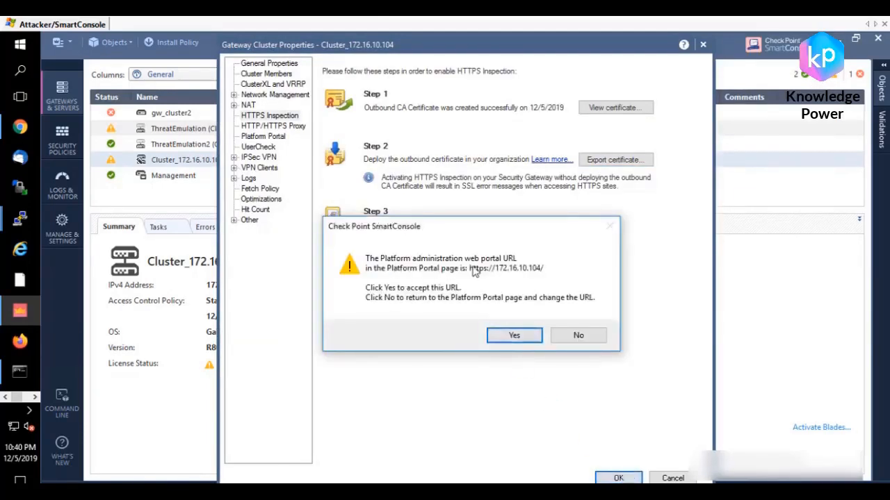
left_click(507, 336)
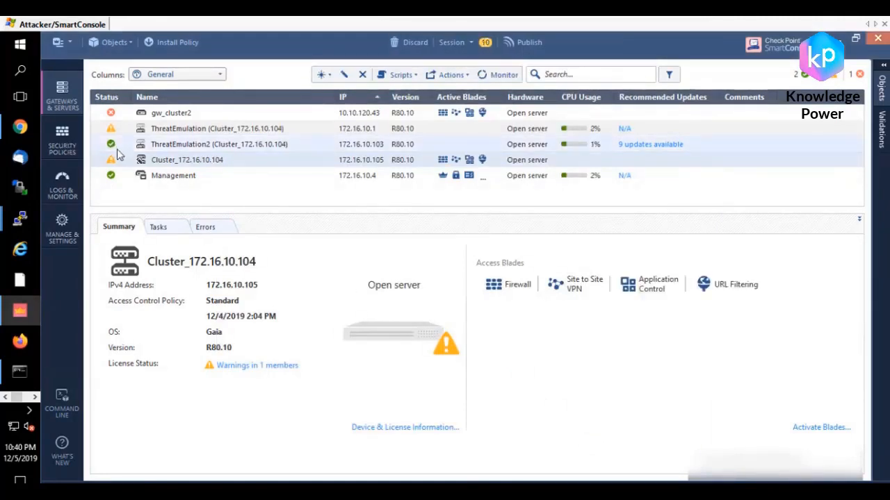
Step: Open the HTTPS Inspection policy from the shared security policies in SmartDashboard and review its bypass and inspect rules
left_click(66, 143)
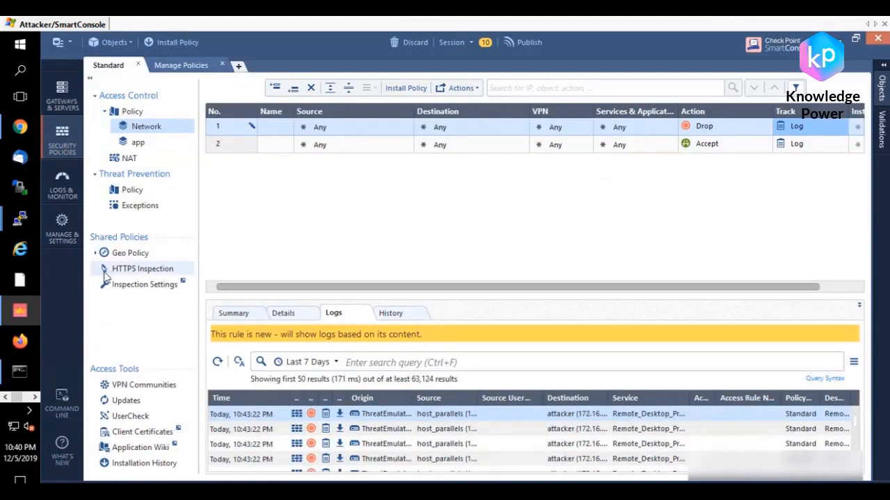
left_click(125, 271)
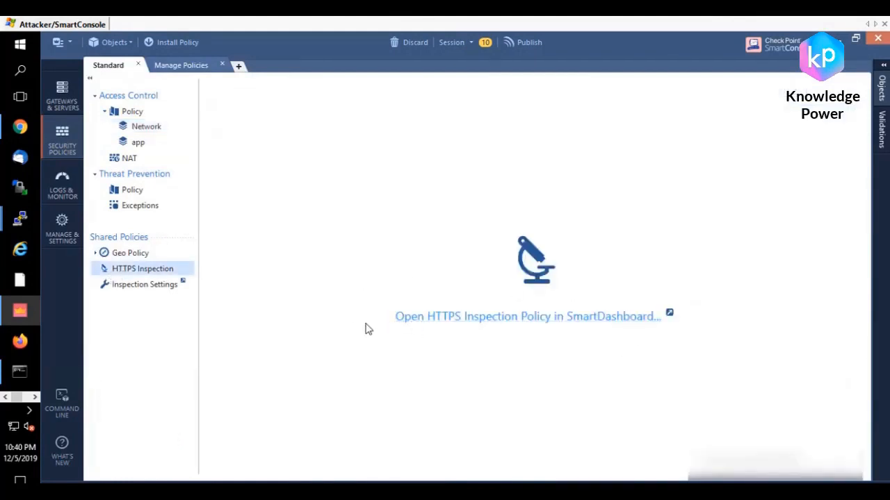
left_click(488, 321)
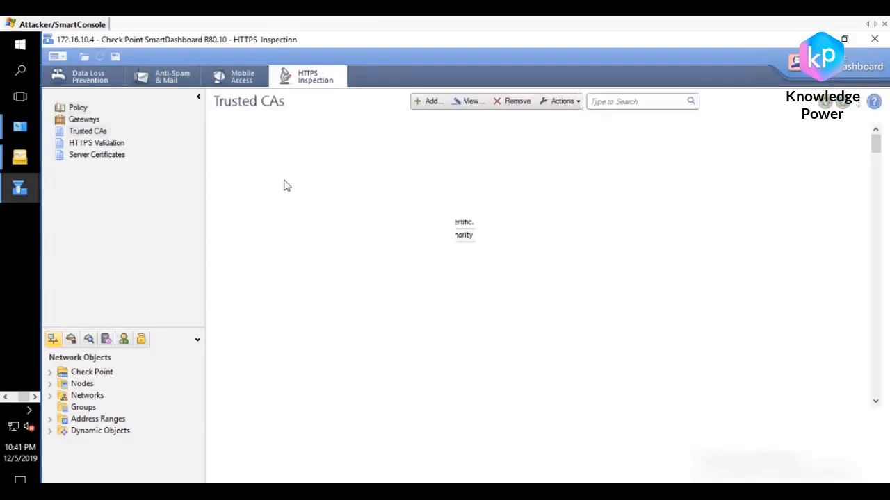
left_click(78, 109)
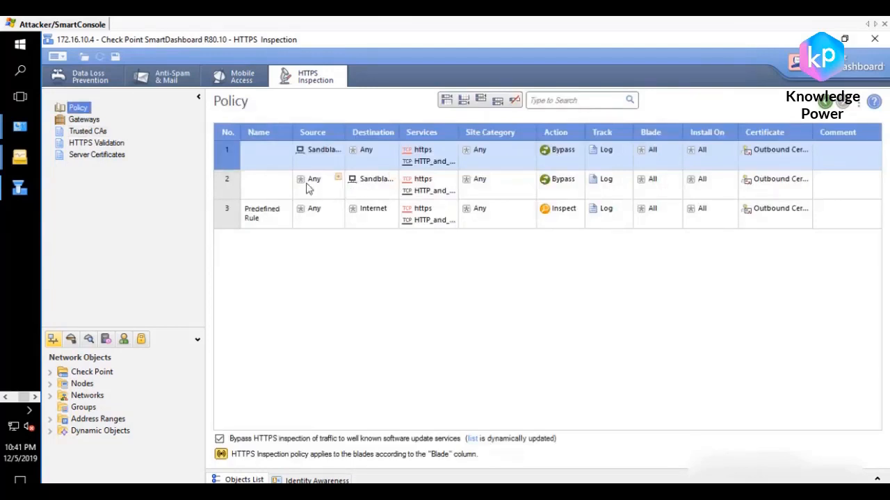
left_click(313, 154)
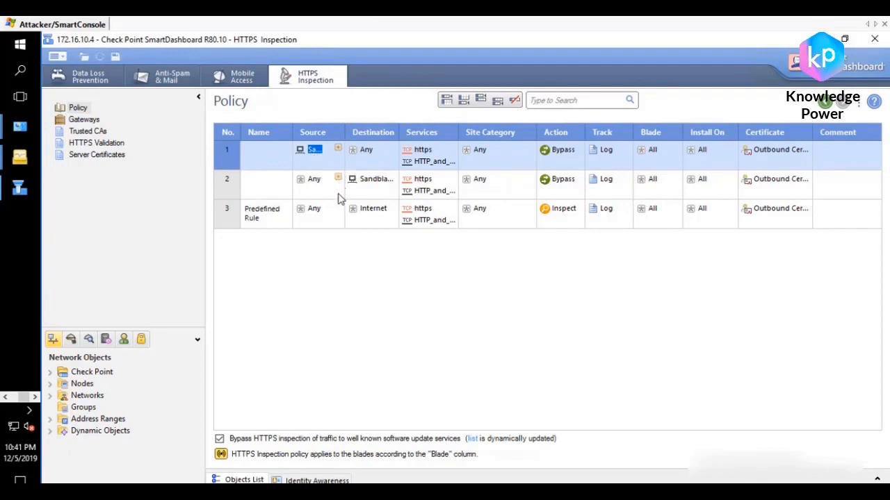
left_click(313, 254)
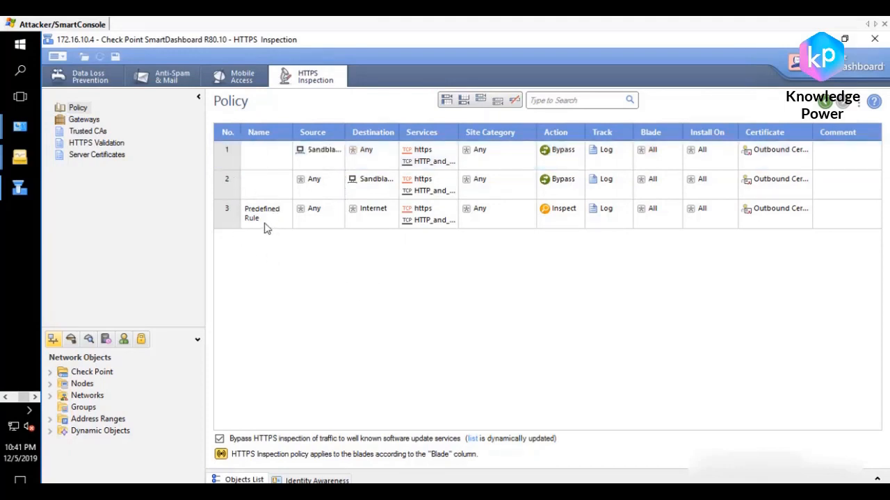
Step: Browse the objects available as source for the Predefined Rule and close the list without changing the selection
left_click(313, 208)
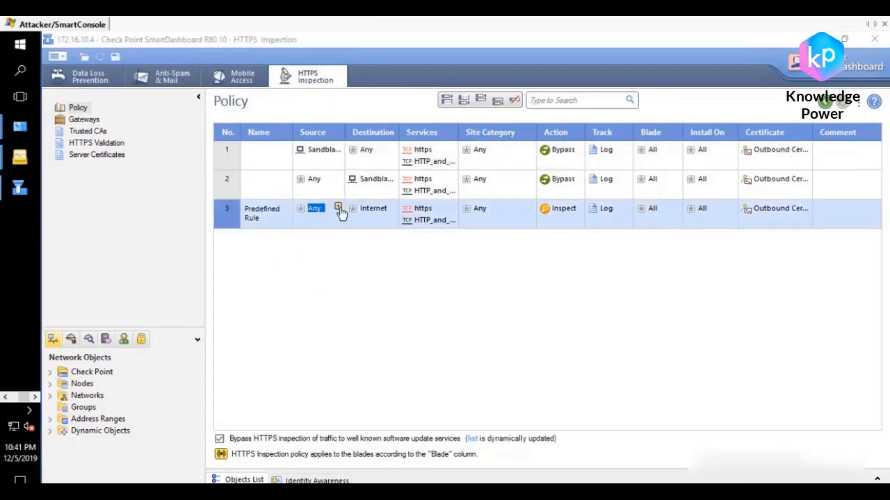
left_click(338, 206)
scroll(402, 292, "down", 6)
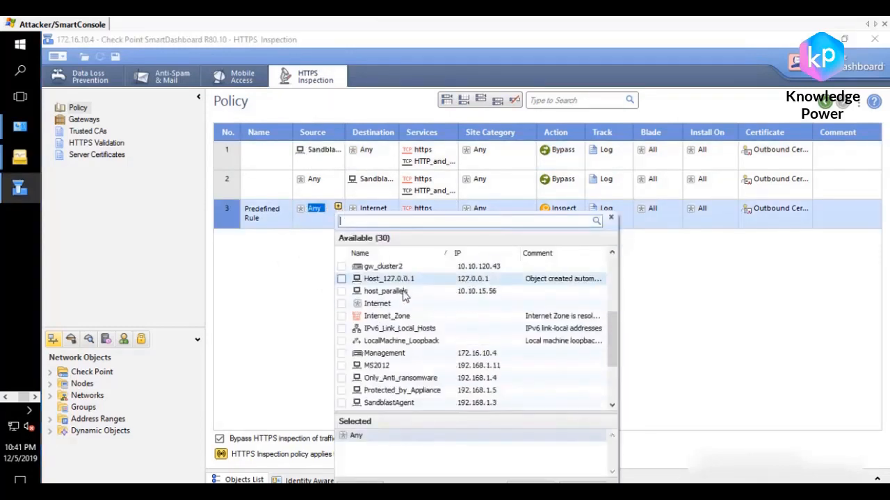
scroll(398, 306, "up", 4)
scroll(397, 314, "down", 4)
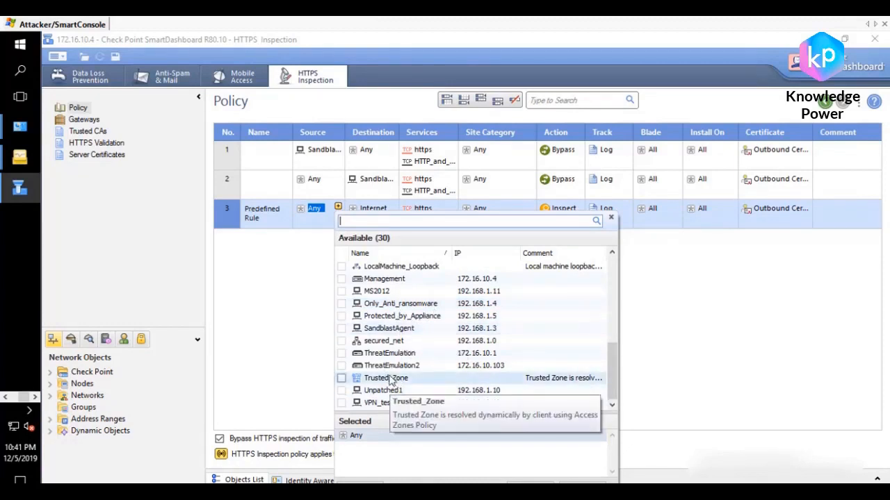
scroll(390, 379, "up", 6)
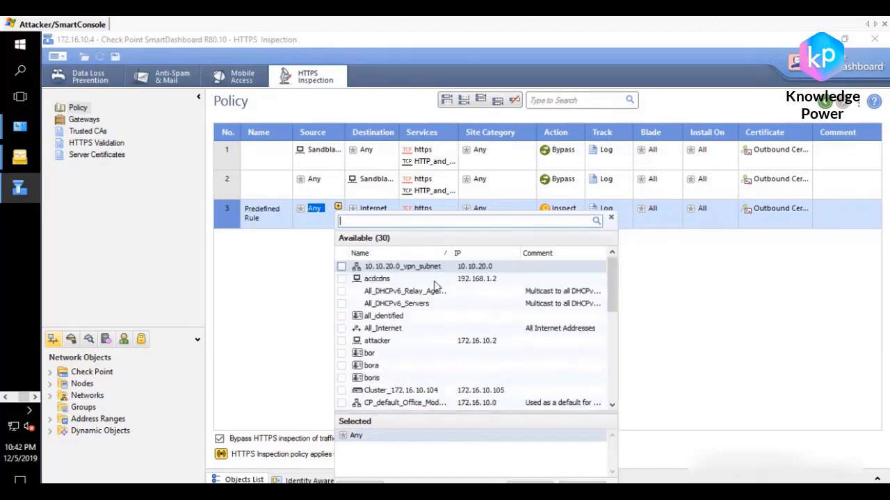
left_click(611, 218)
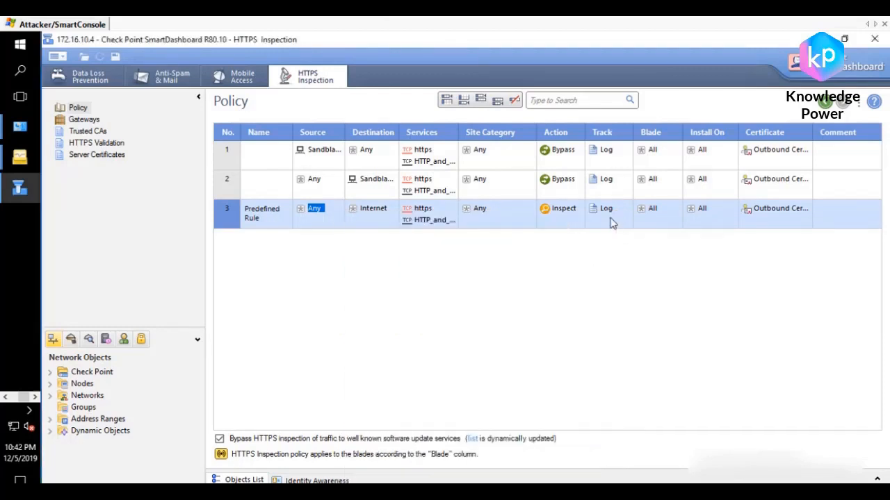
Step: Browse the objects available as destination for the Predefined Rule, leaving Internet selected
left_click(392, 208)
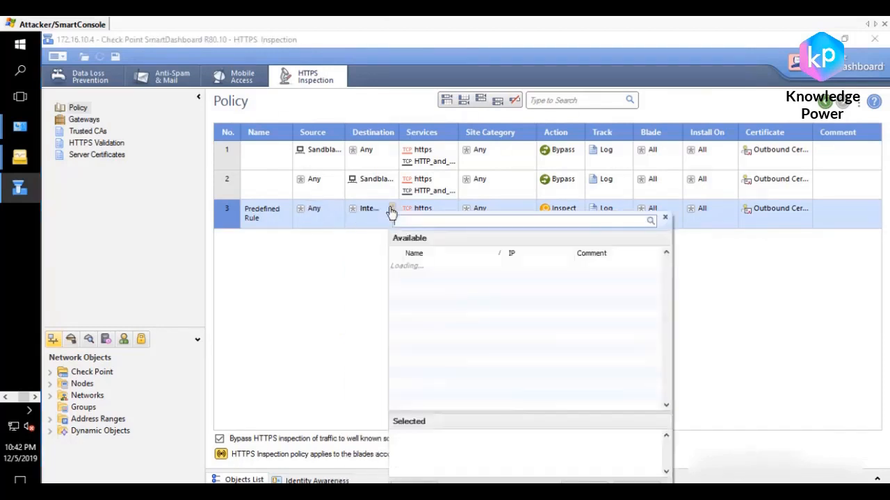
scroll(484, 310, "down", 6)
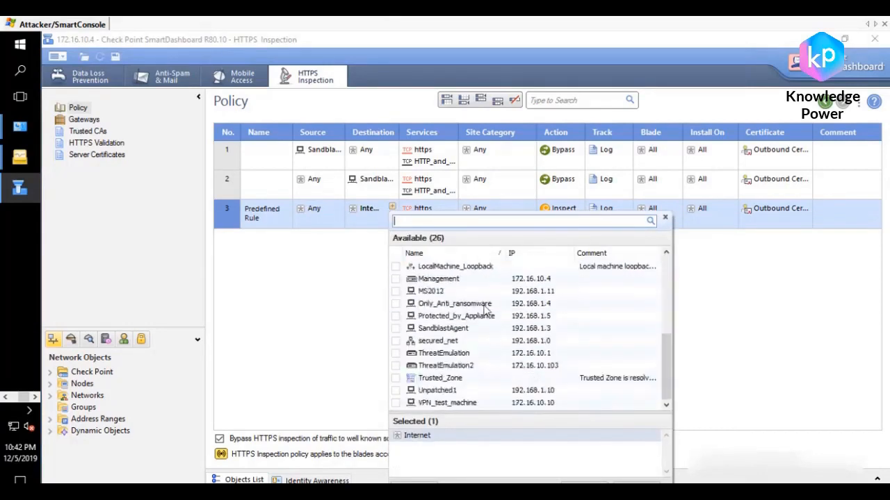
scroll(464, 314, "up", 5)
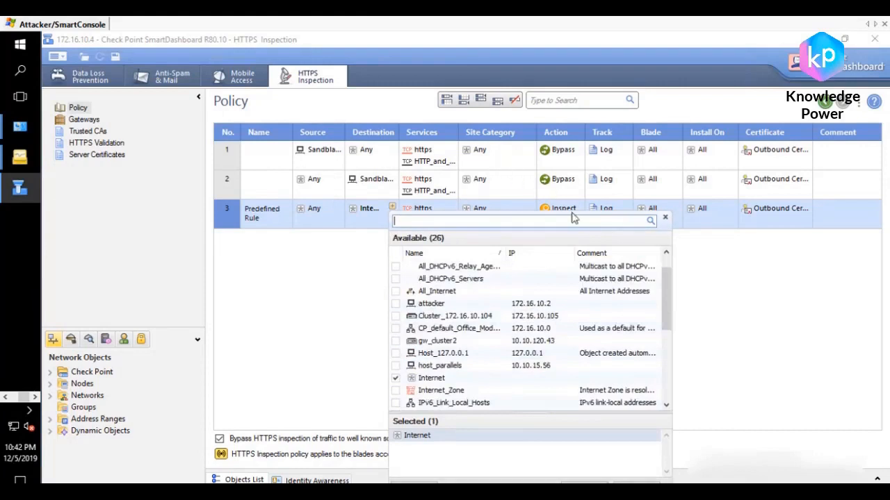
left_click(665, 218)
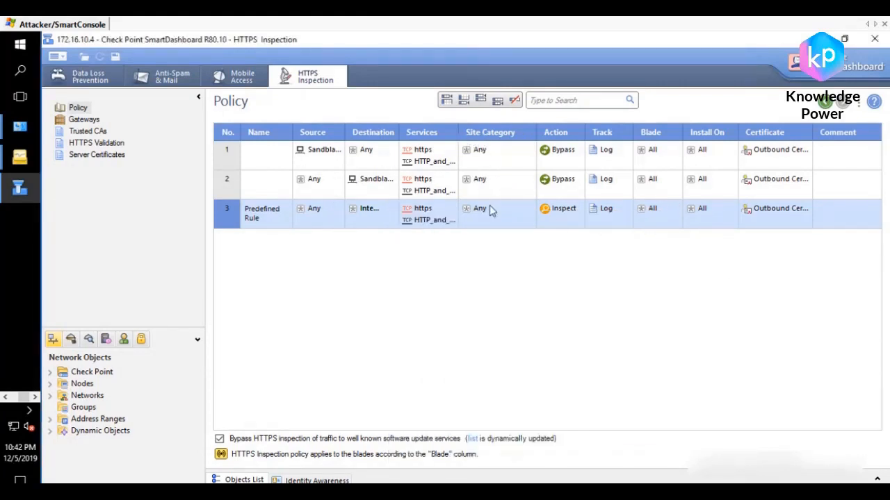
Step: Browse the site categories available for the Predefined Rule and close the list, leaving Any selected
left_click(529, 208)
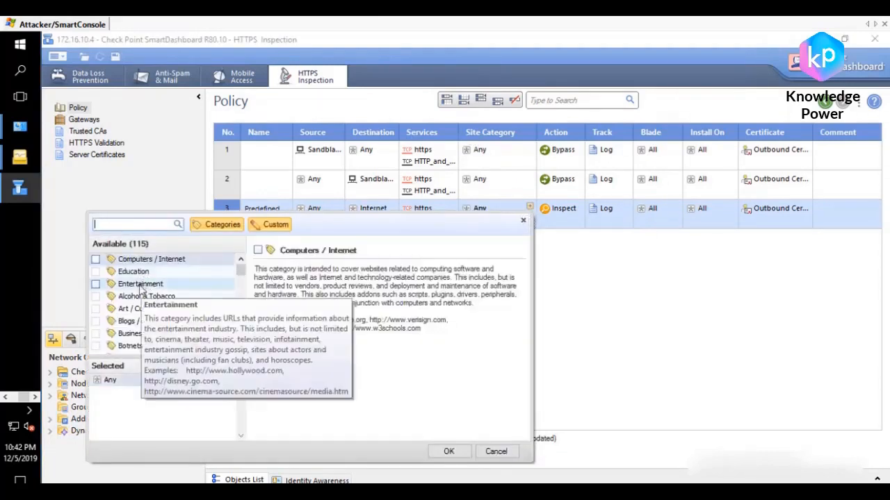
scroll(139, 285, "down", 4)
scroll(117, 298, "up", 4)
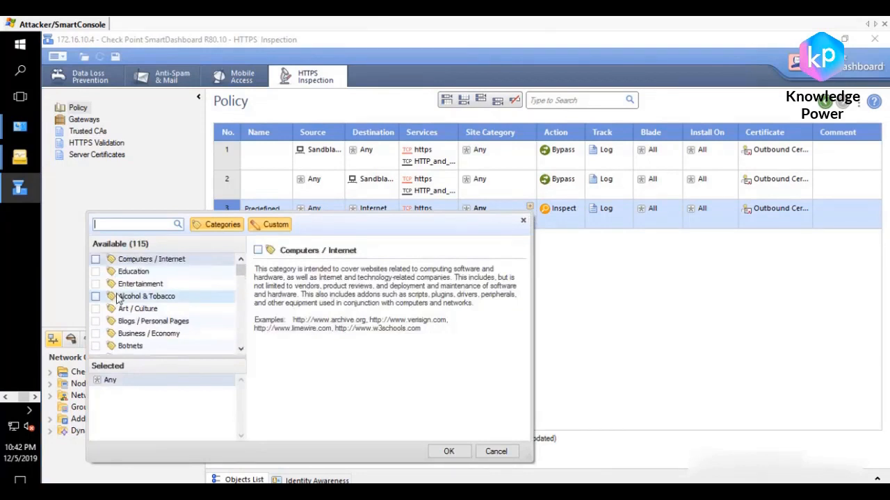
scroll(120, 296, "down", 6)
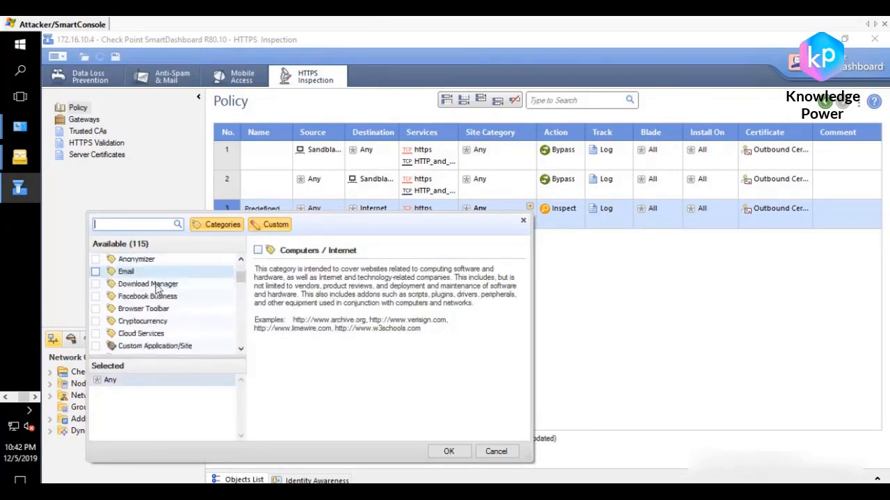
scroll(120, 297, "down", 4)
scroll(139, 296, "up", 8)
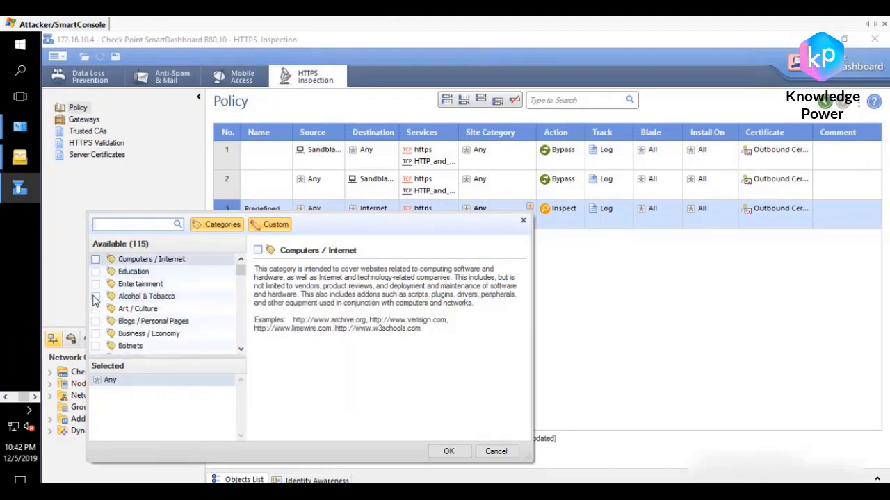
scroll(103, 296, "down", 6)
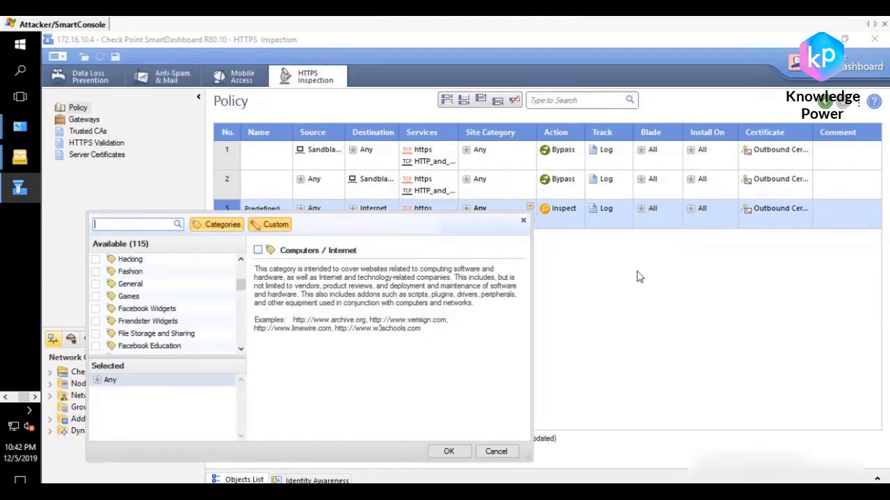
left_click(523, 220)
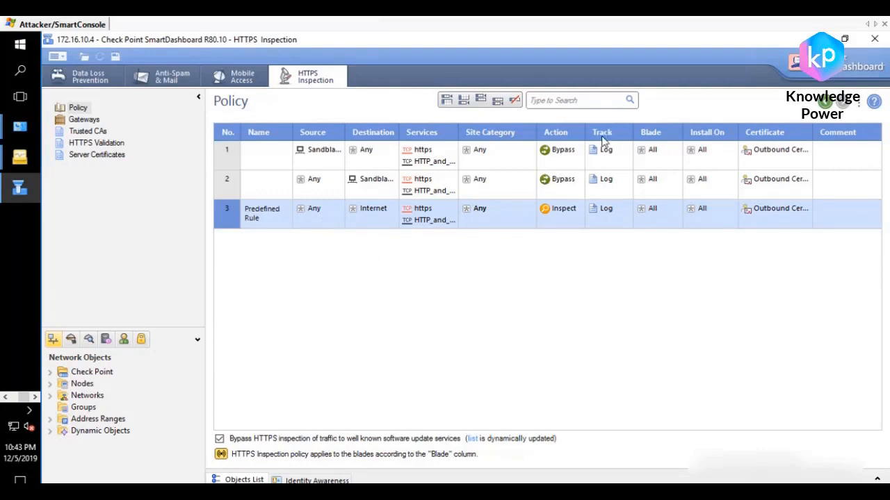
Step: Close SmartDashboard, publish the session's changes and install the Standard policy on Cluster_172.16.10.104, closing the installation details
left_click(875, 39)
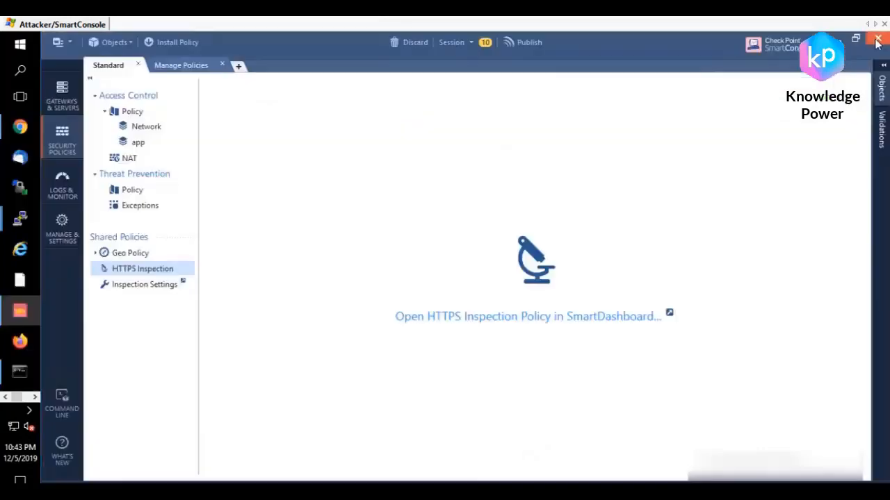
left_click(178, 43)
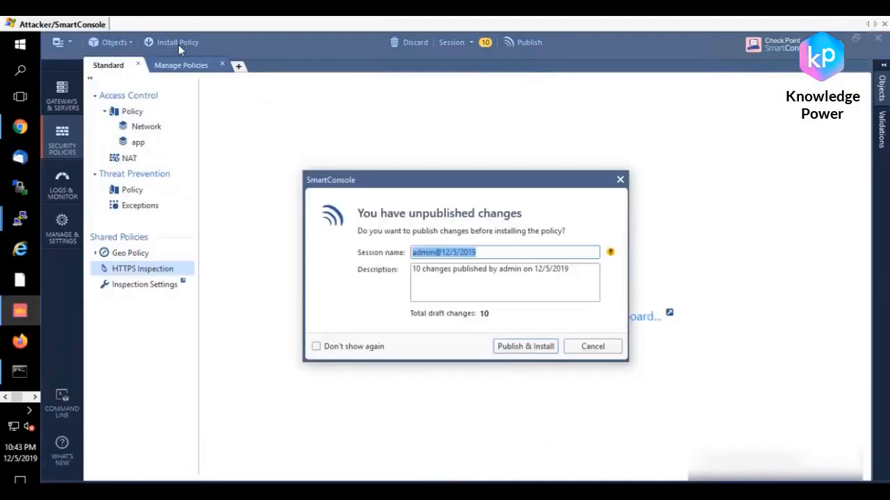
left_click(521, 346)
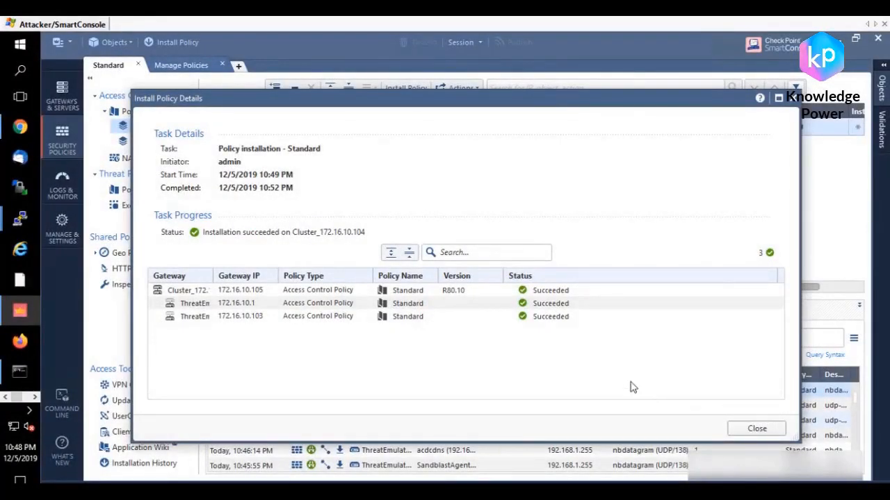
left_click(757, 429)
Step: Copy the omgomgomg certificate from the Attacker/SmartConsole desktop to the desktop of the Only Anti-Ransomware machine
left_click(839, 40)
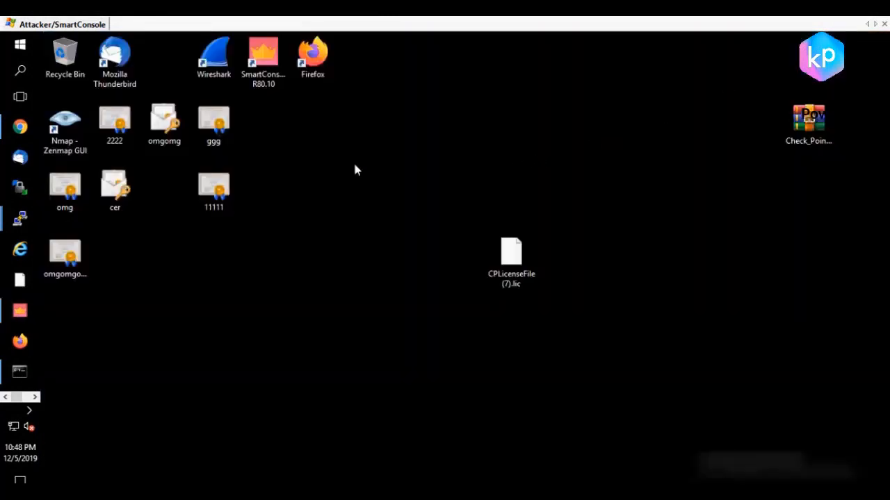
left_click(82, 256)
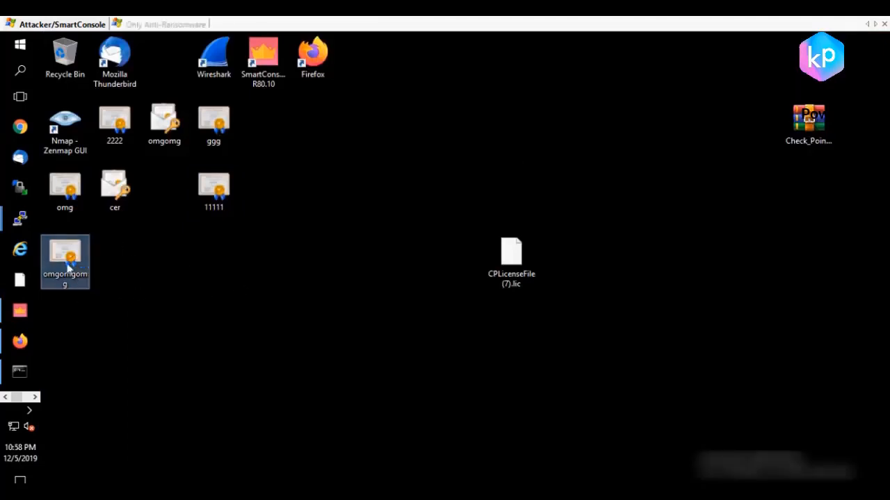
right_click(68, 269)
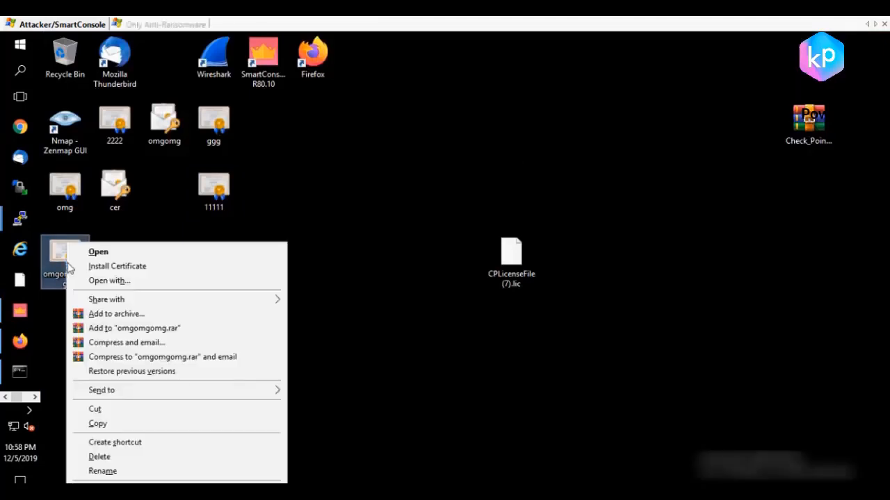
left_click(114, 425)
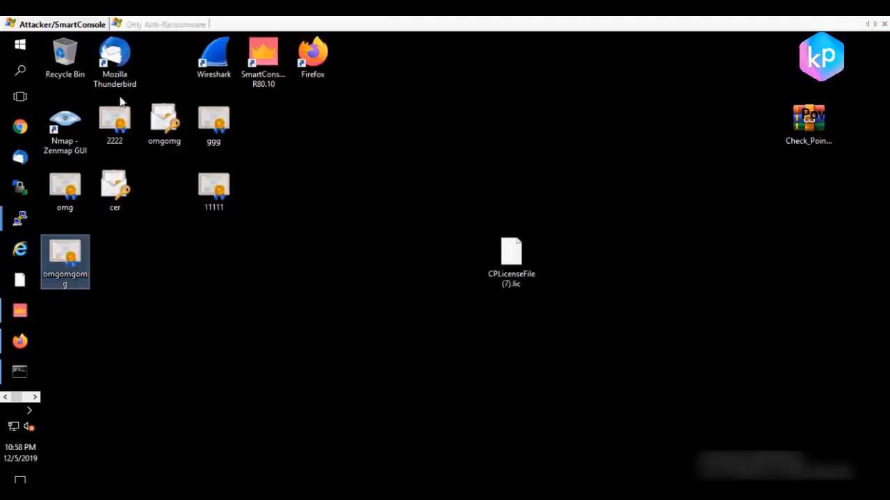
left_click(162, 24)
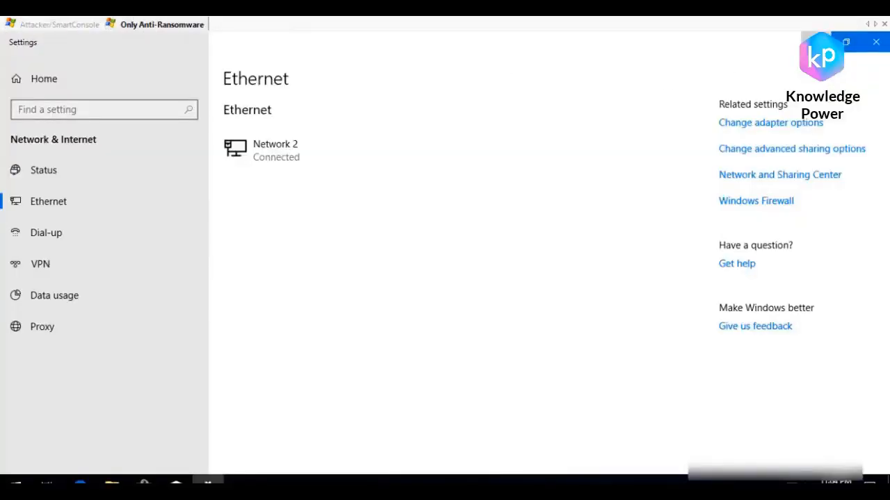
left_click(816, 42)
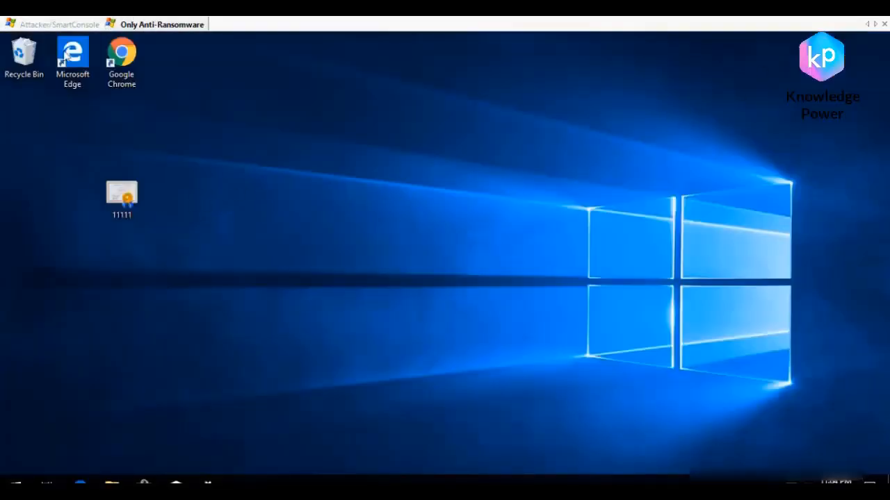
left_click(70, 25)
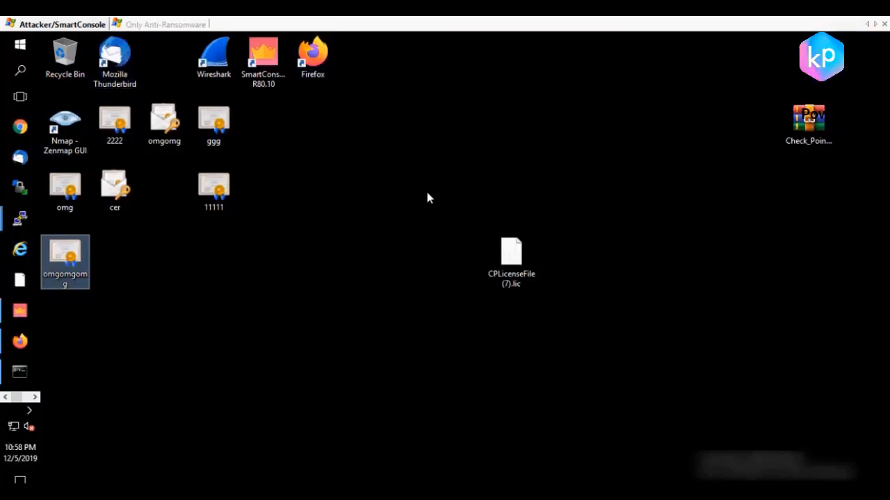
left_click(146, 24)
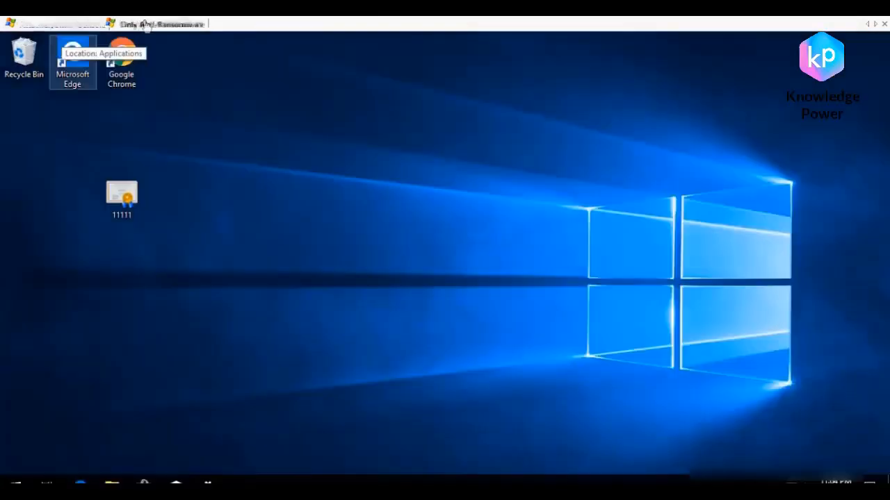
right_click(356, 167)
left_click(415, 222)
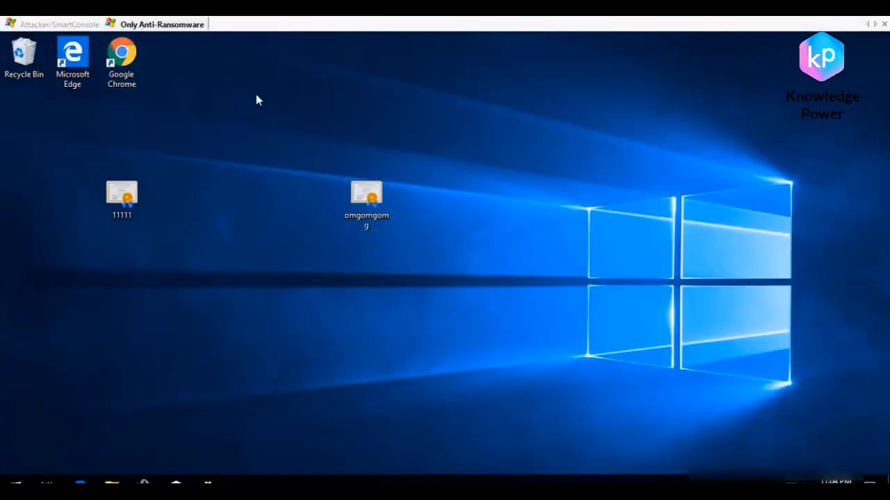
Step: Open the omgomgomg certificate and start installing it, choosing the store location in the Certificate Import Wizard
double_click(370, 198)
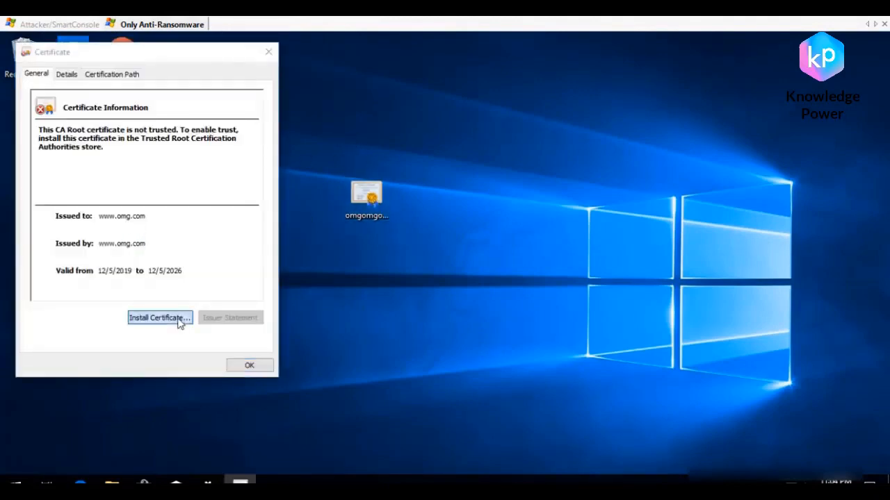
left_click(180, 324)
left_click(78, 261)
left_click(86, 242)
left_click(271, 371)
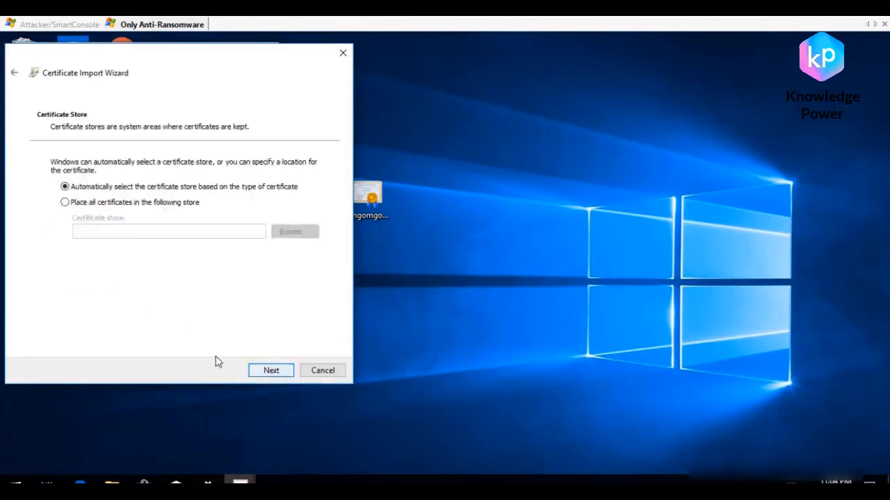
Step: Choose Trusted Root Certification Authorities as the store in which to place the imported certificate
left_click(132, 203)
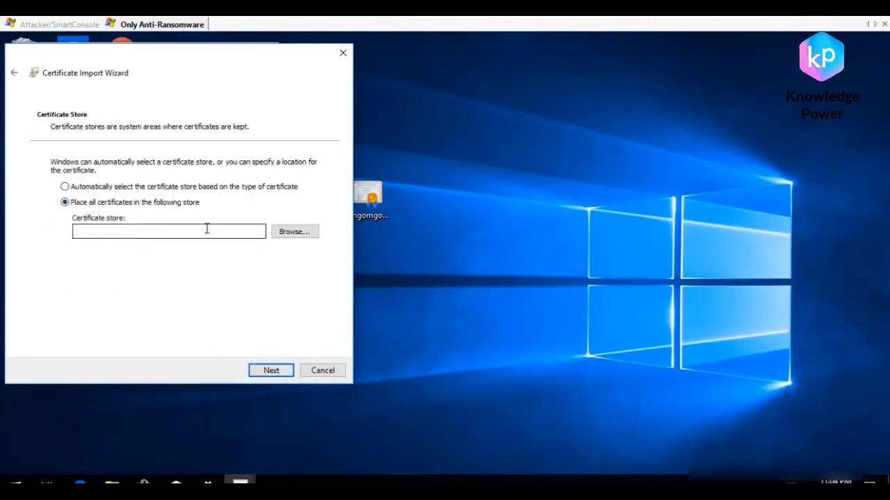
left_click(271, 370)
left_click(487, 307)
left_click(295, 231)
left_click(77, 133)
left_click(105, 219)
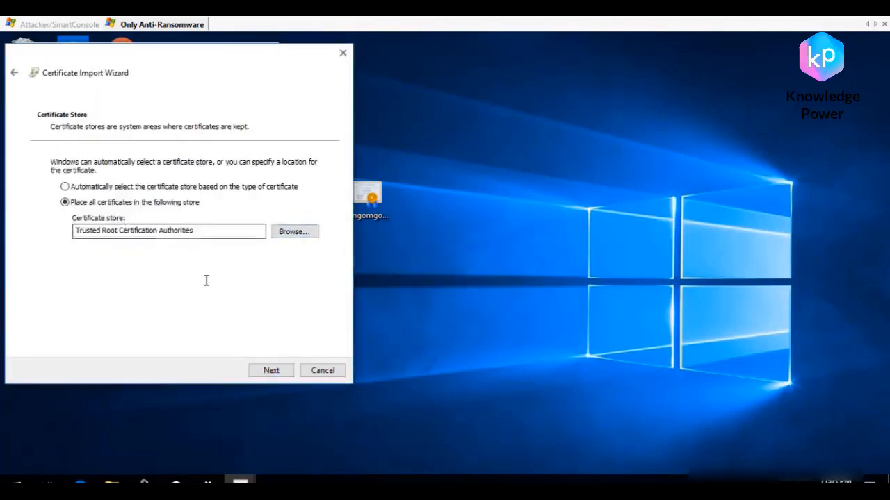
left_click(275, 376)
left_click(271, 371)
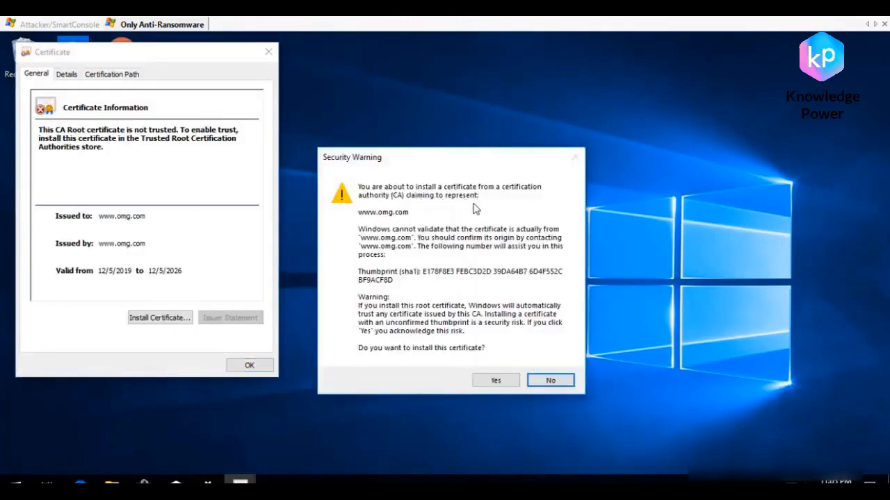
left_click(495, 381)
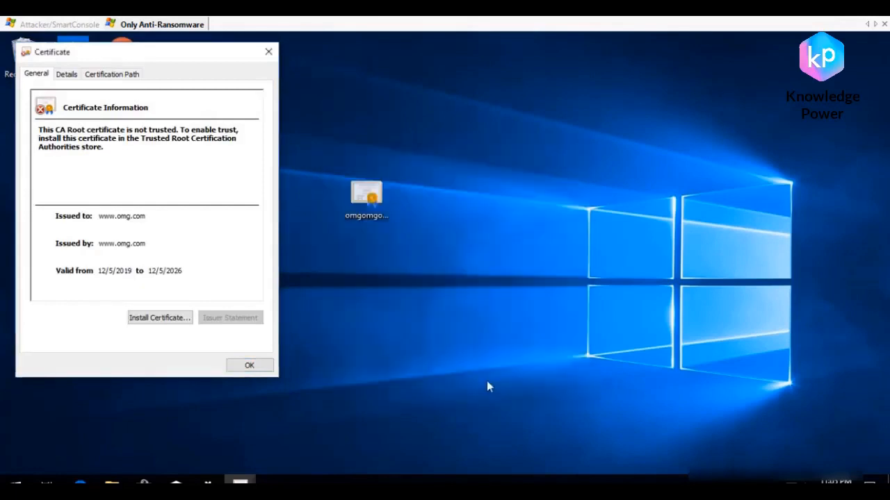
left_click(491, 307)
left_click(249, 366)
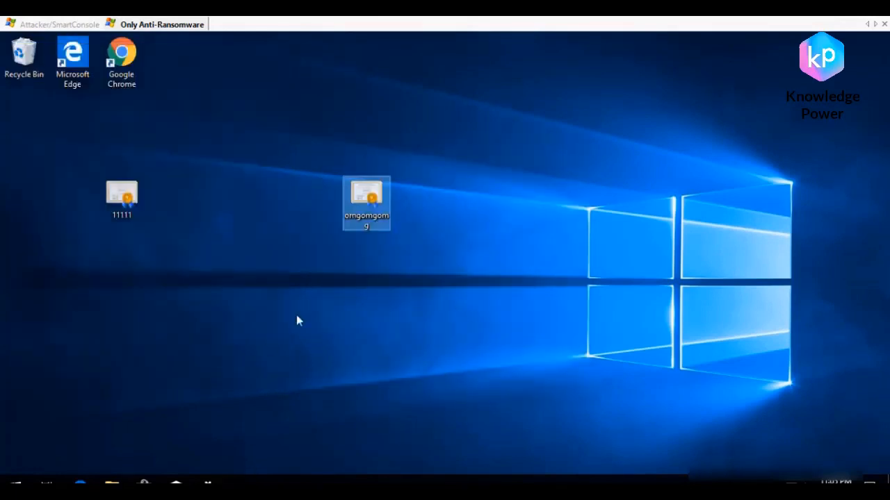
Step: Search for blizzard in Google Chrome and open the Blizzard Entertainment site in a maximized window
left_click(113, 55)
double_click(112, 56)
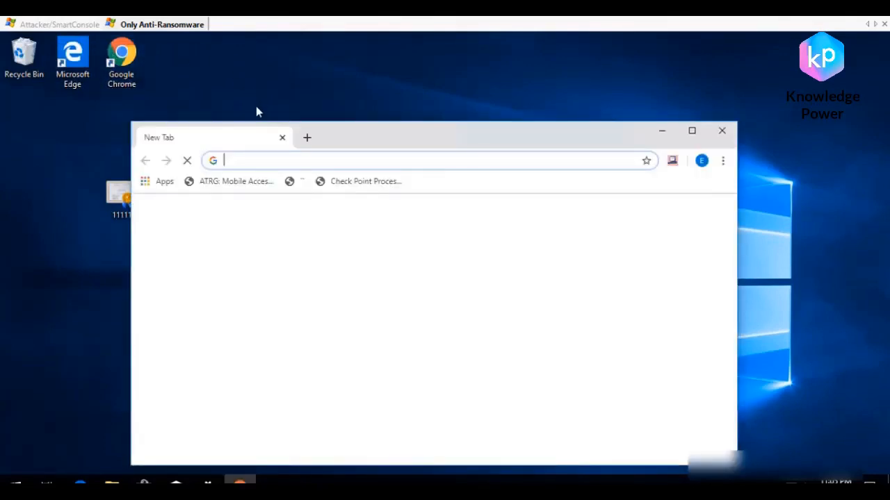
type("bl")
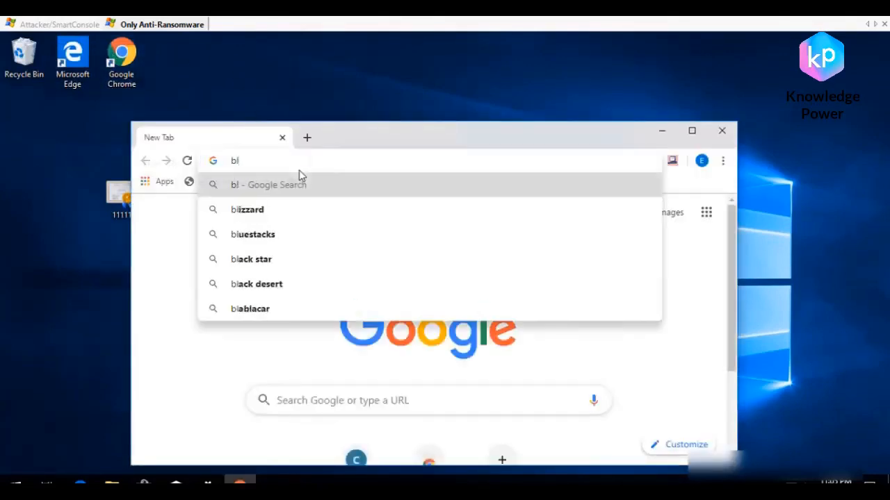
type("izzard")
key("Return")
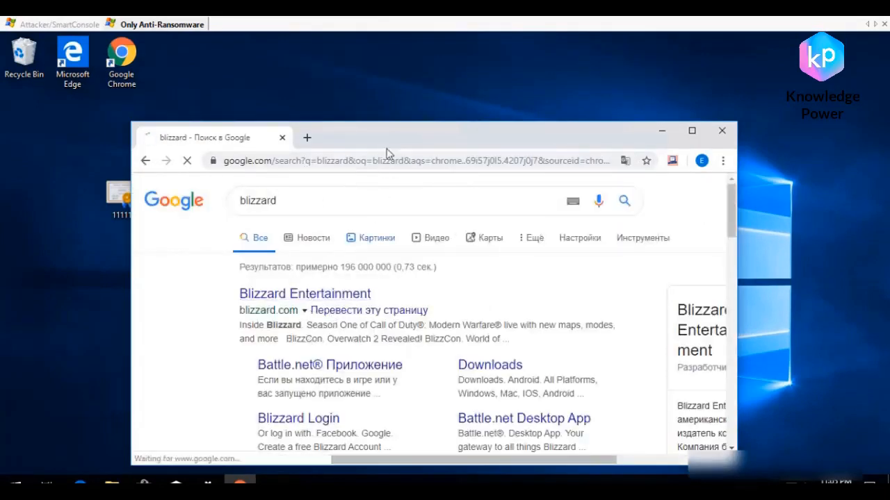
double_click(392, 131)
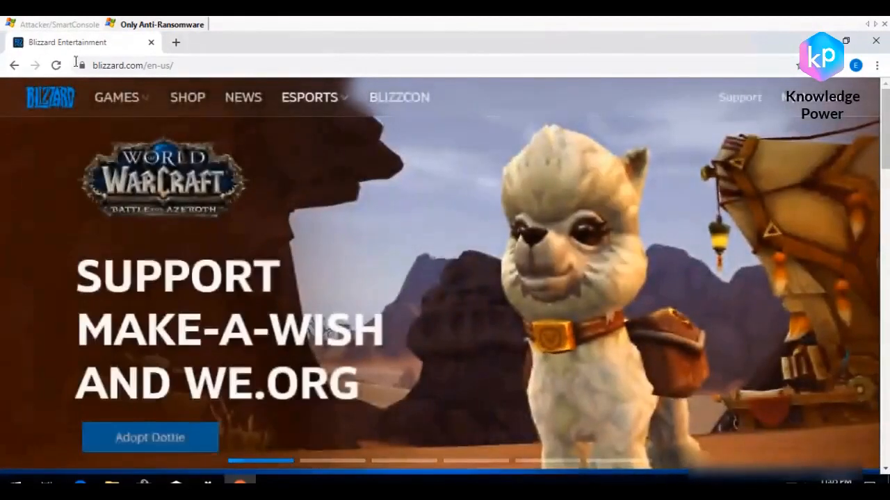
Step: Examine the blizzard.com certificate's issuer, details and certification path, and close the certificate window
left_click(82, 65)
left_click(153, 181)
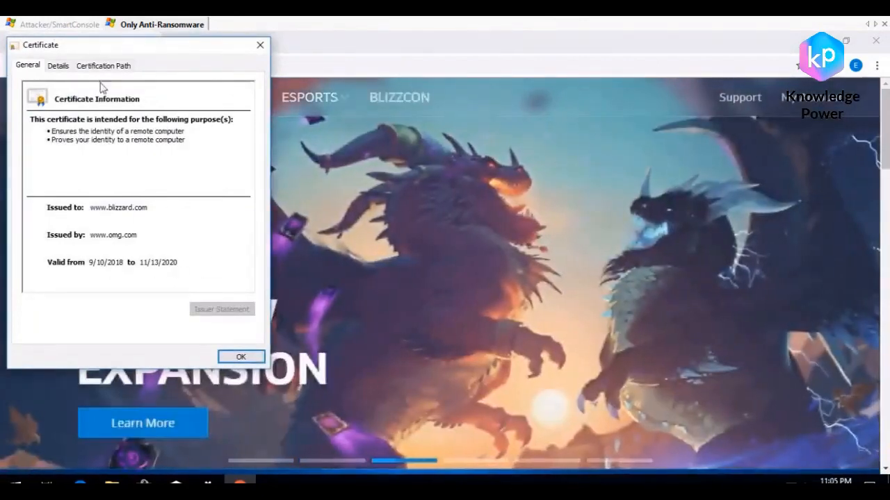
left_click(63, 67)
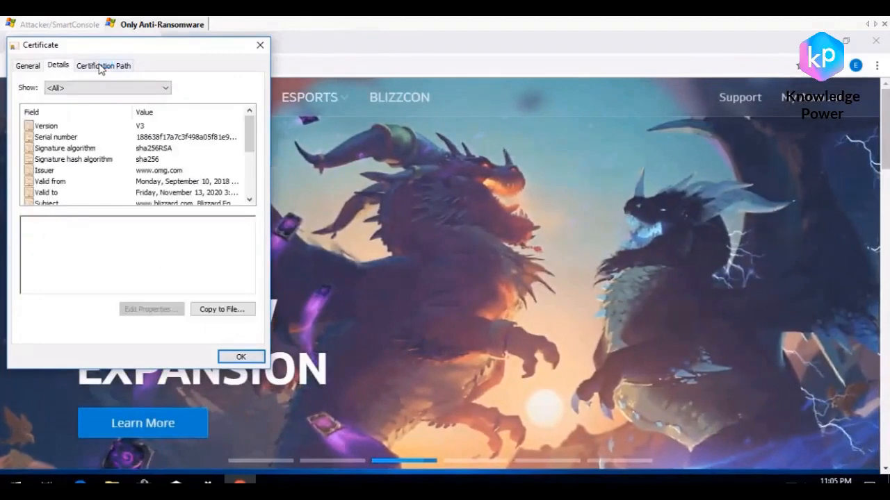
left_click(101, 66)
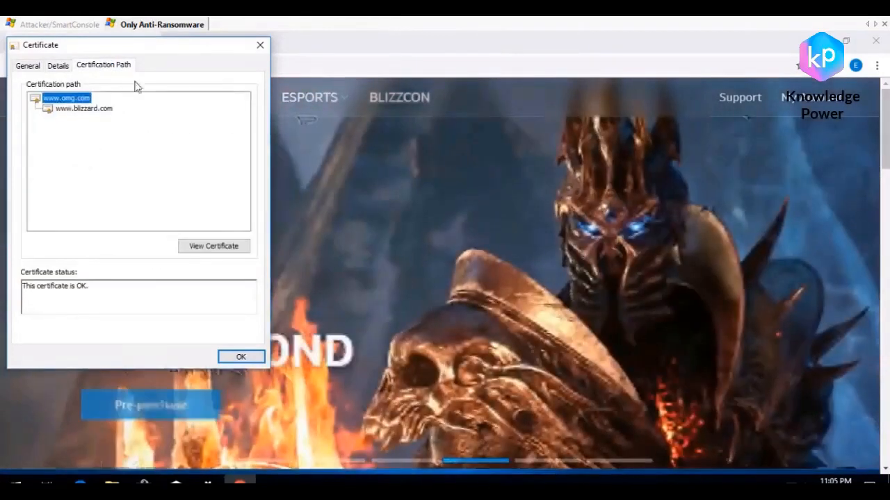
key("Escape")
Step: Open a new browser tab beside the Blizzard Entertainment page
left_click(177, 43)
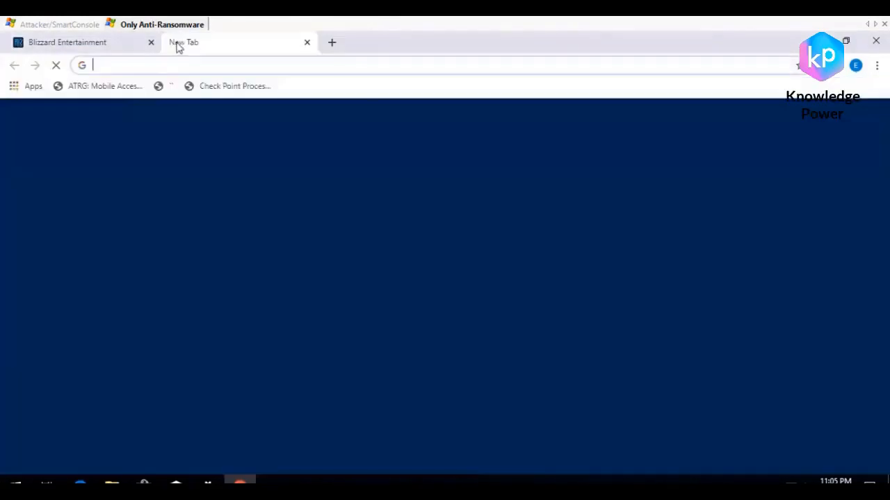
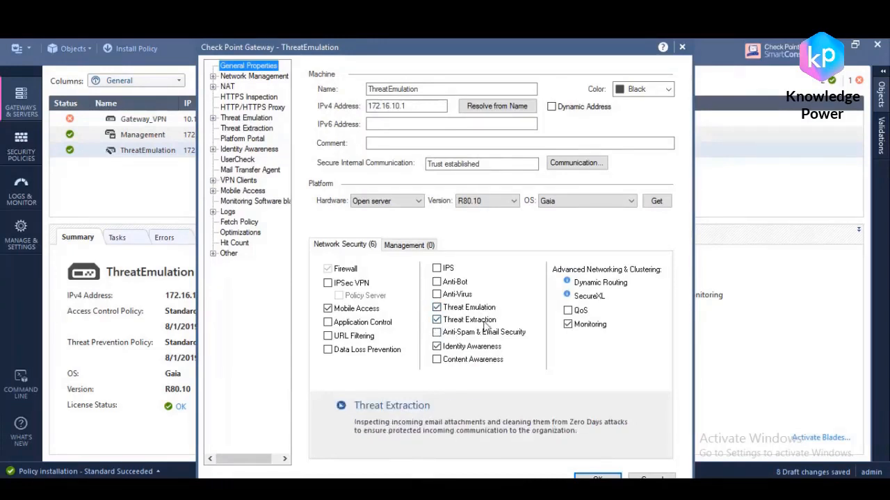
Step: Disable and re-enable the Threat Extraction and Threat Emulation blades on the ThreatEmulation gateway, using the ThreatCloud Emulation Service for analysis
left_click(437, 320)
left_click(436, 308)
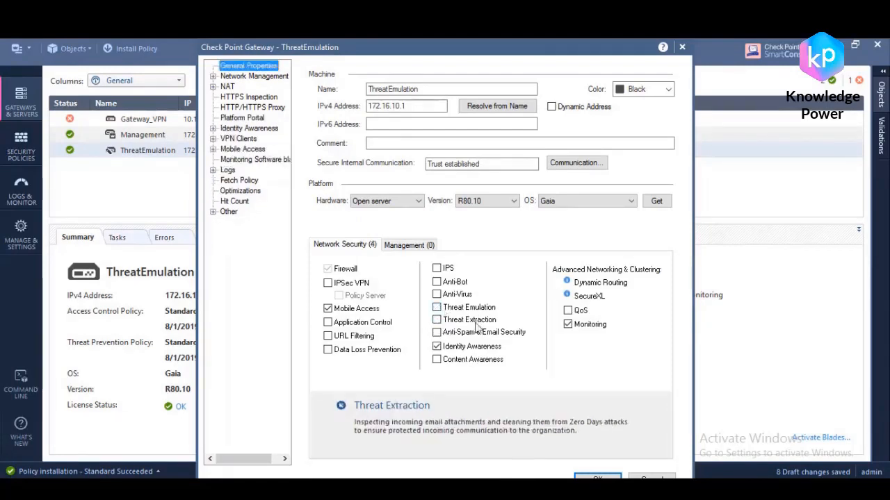
left_click(437, 321)
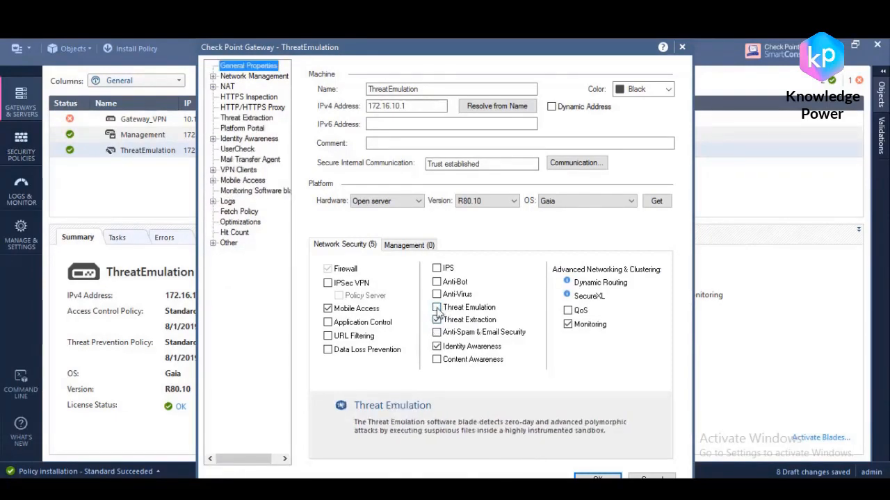
left_click(437, 307)
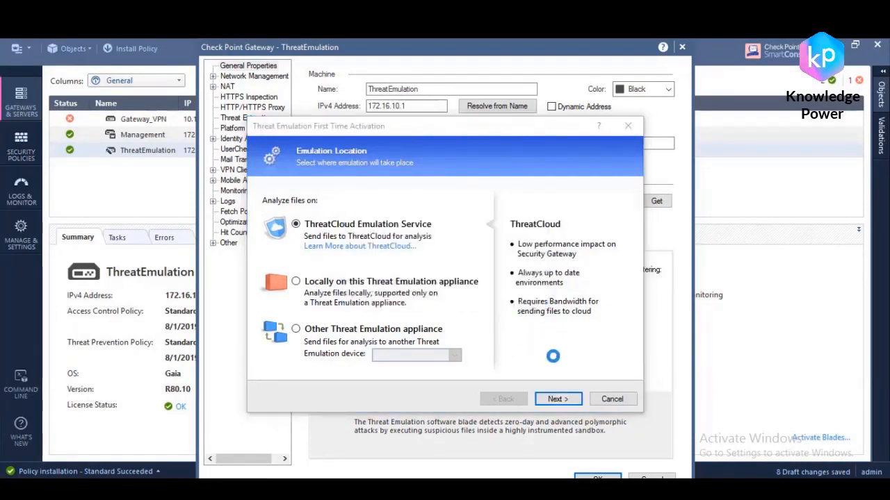
left_click(551, 399)
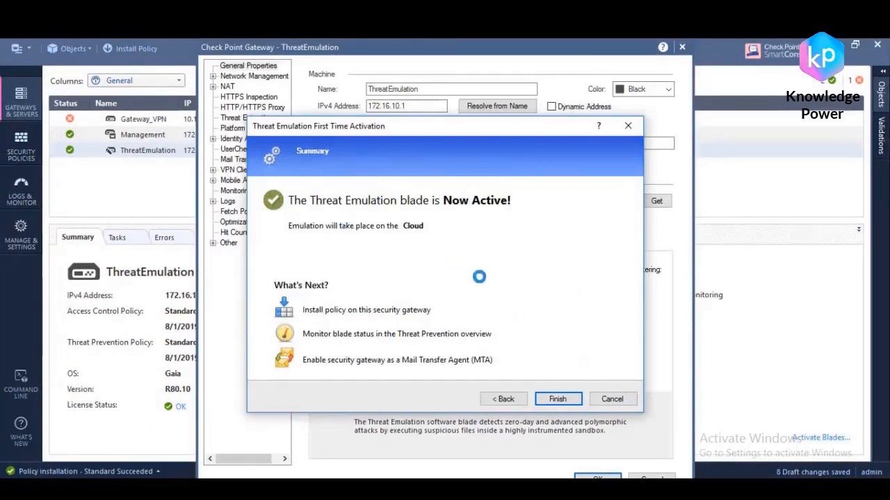
left_click(563, 401)
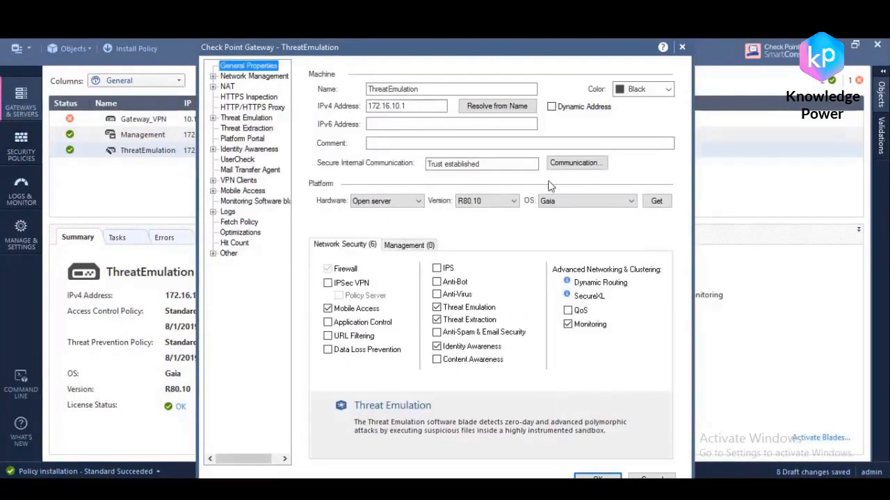
Step: Set the gateway's Threat Emulation analysis location to Locally on This gateway and save the gateway object
left_click(213, 118)
left_click(257, 120)
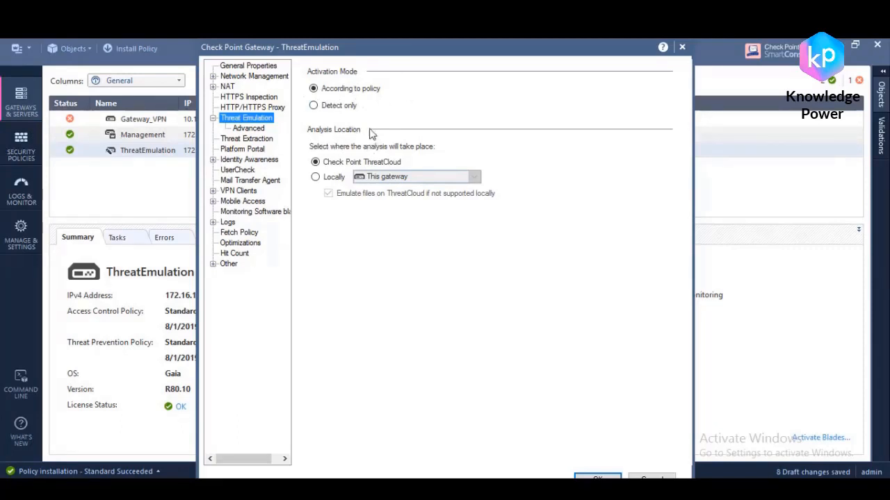
left_click(331, 178)
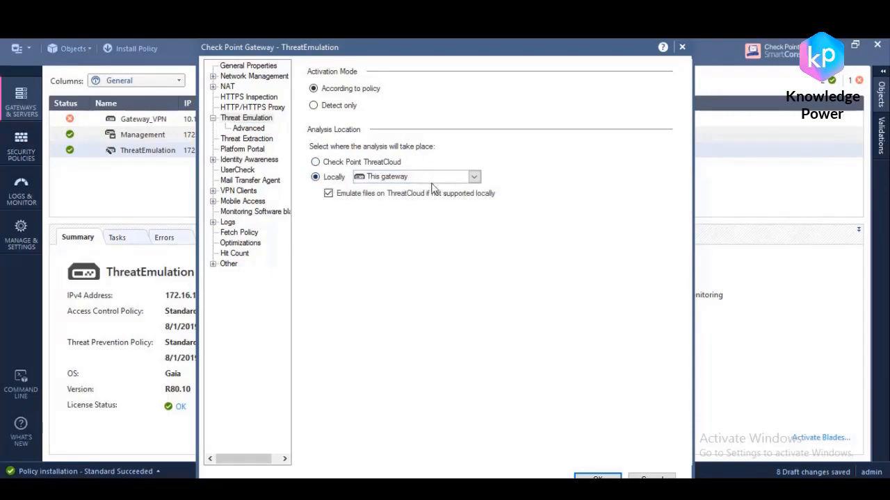
left_click(598, 478)
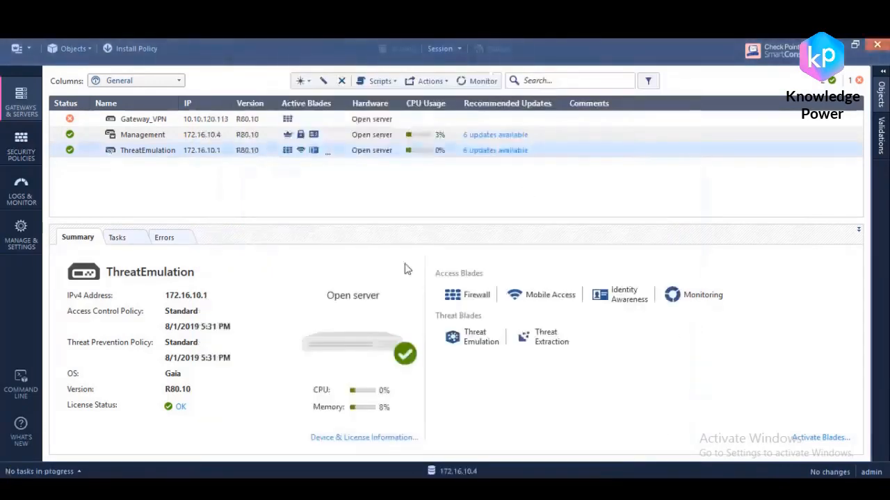
Step: Open the Threat Emulation general settings of the Optimized (Clone) profile used by the Threat Prevention rule
left_click(23, 149)
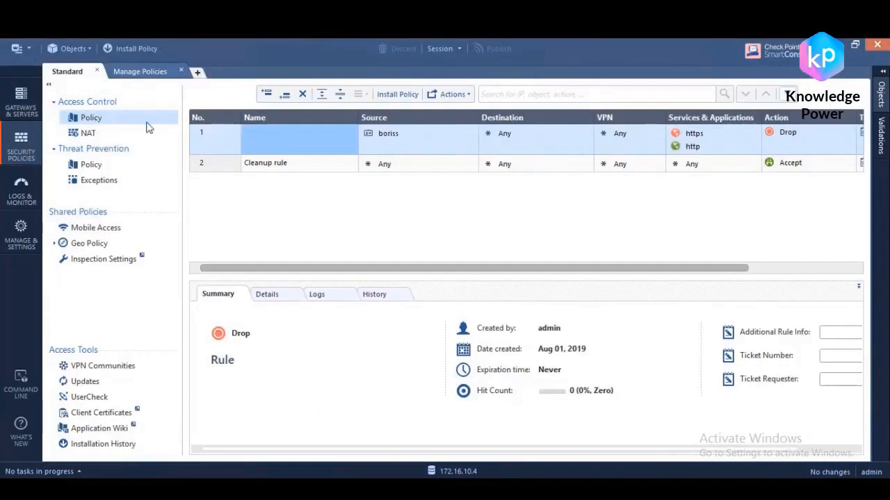
left_click(97, 152)
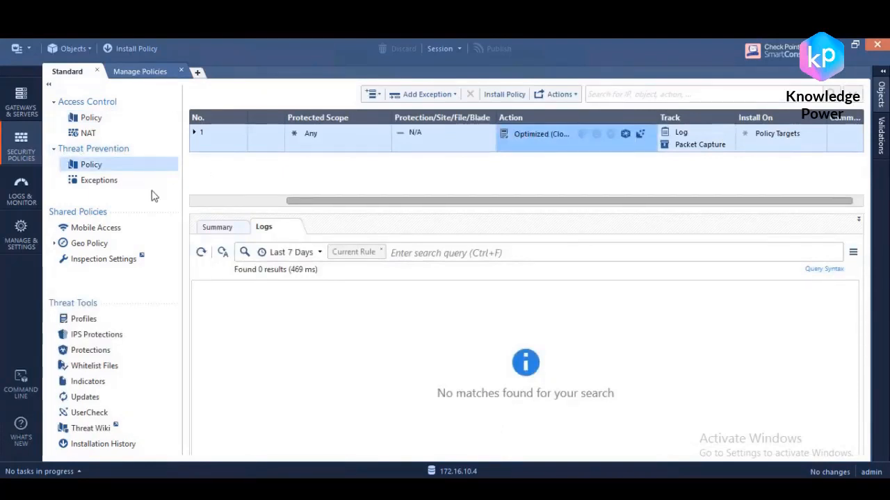
left_click(547, 147)
left_click(588, 232)
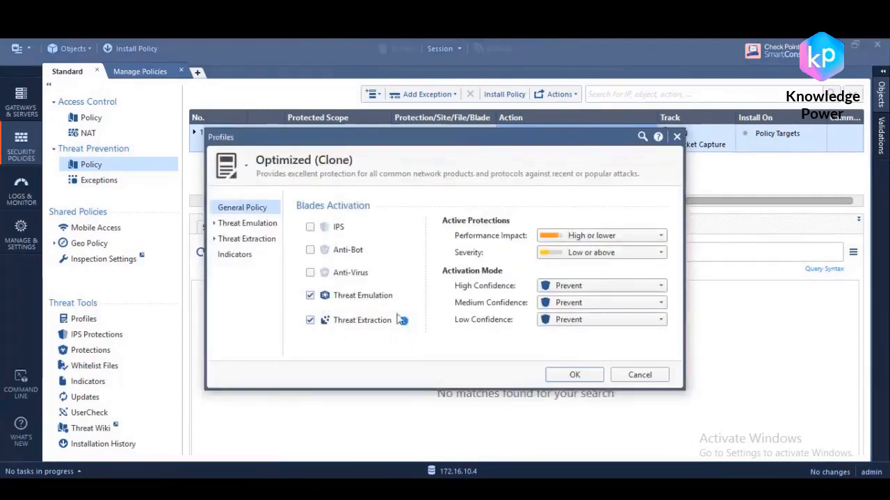
left_click(214, 223)
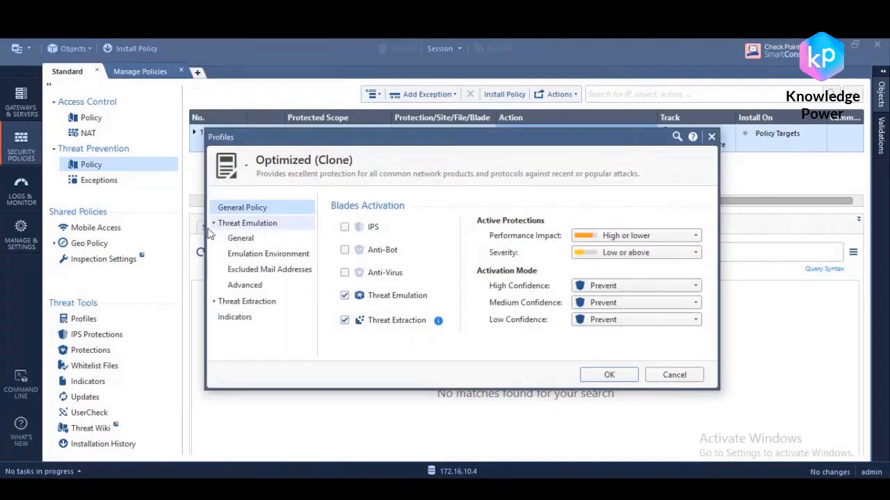
left_click(252, 234)
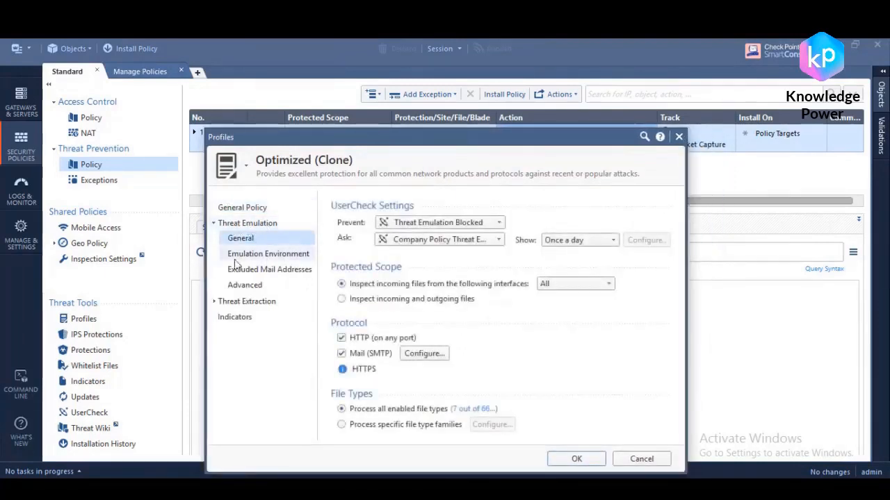
Step: Examine the profile's emulation environment and the file types listed for specific file type families, leaving all enabled file types processed
left_click(259, 255)
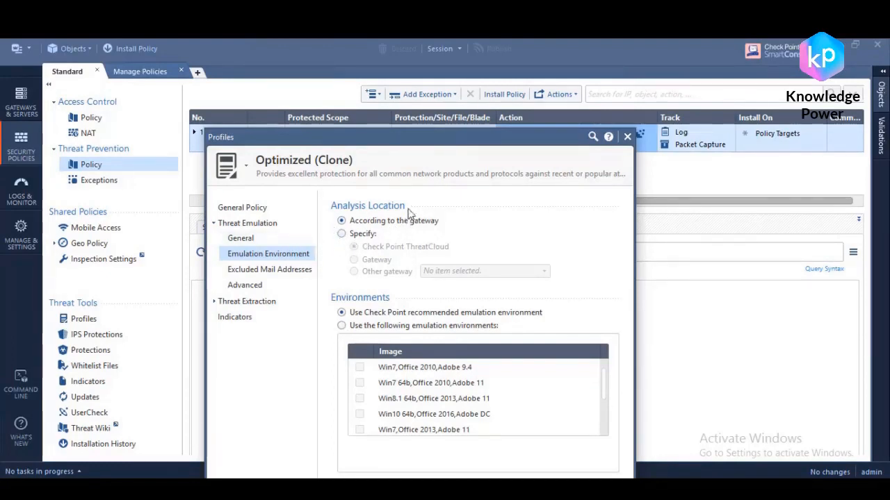
left_click(255, 241)
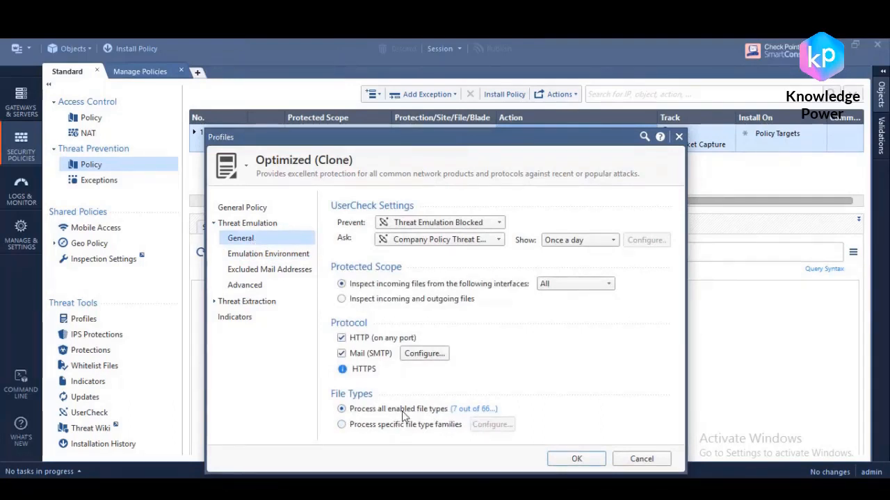
left_click(346, 429)
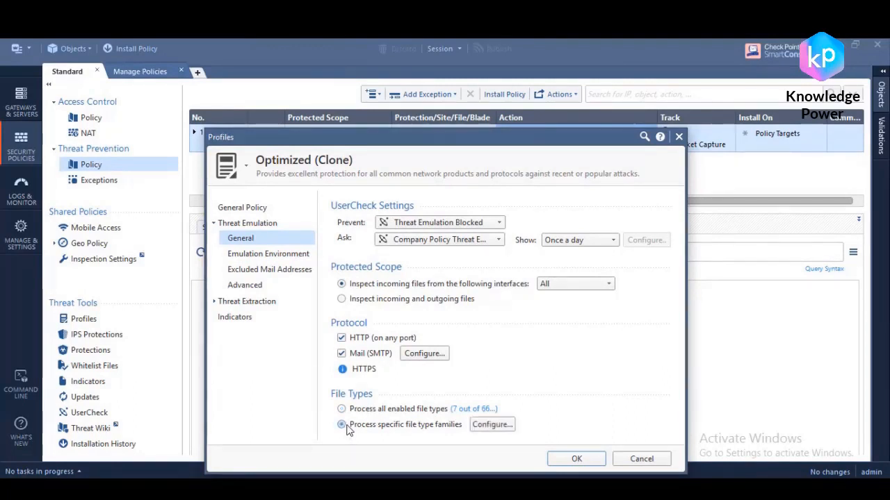
left_click(492, 426)
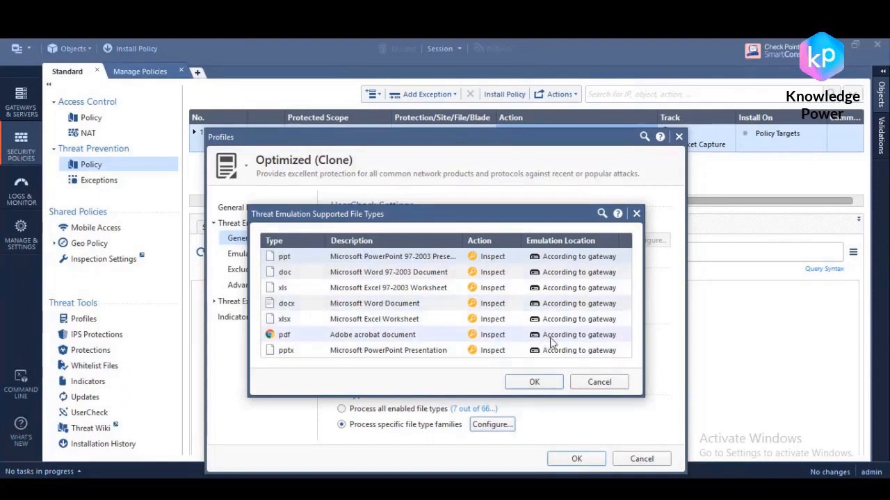
left_click(609, 384)
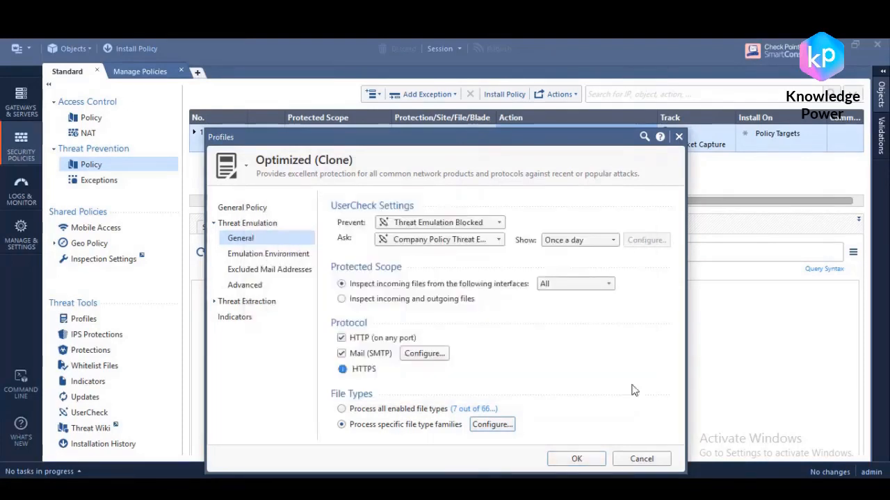
left_click(342, 410)
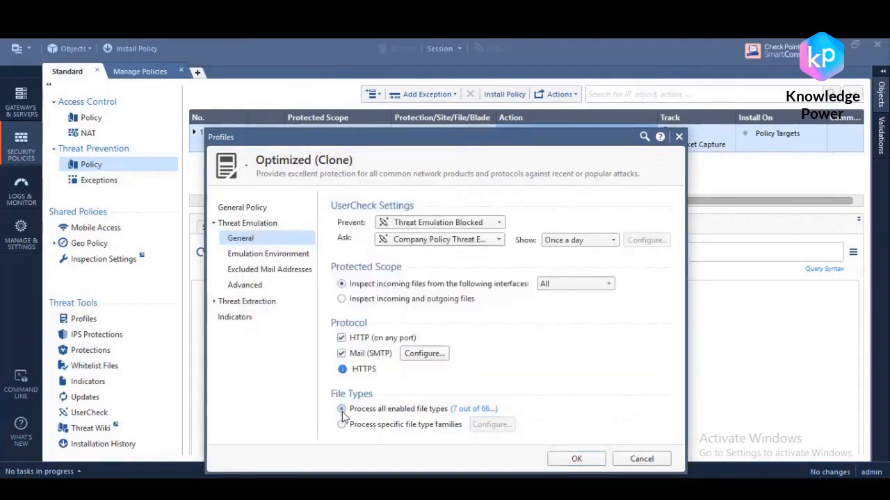
Step: Add tgz, bz2, iso and exe to the file types enabled for Threat Emulation and confirm the change
left_click(486, 410)
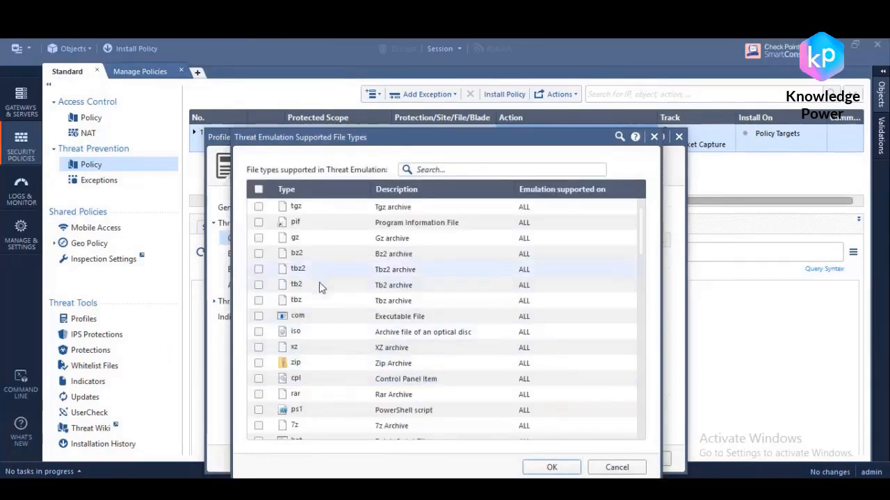
left_click(257, 254)
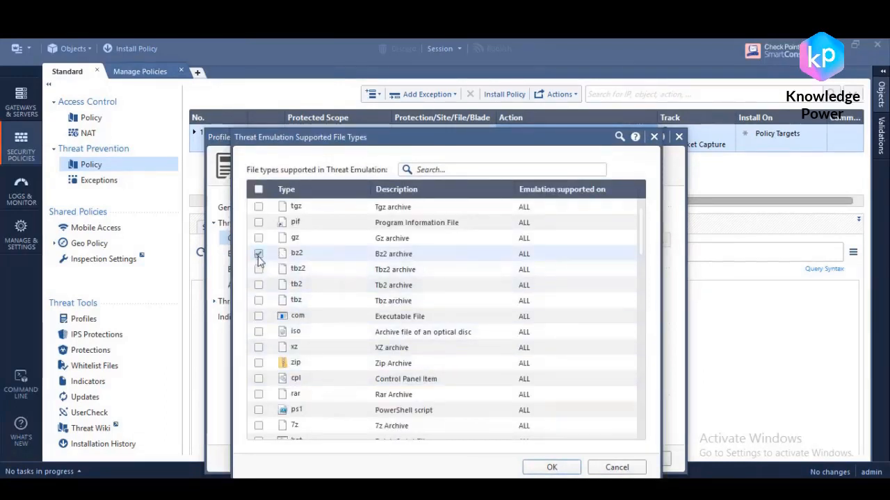
left_click(258, 206)
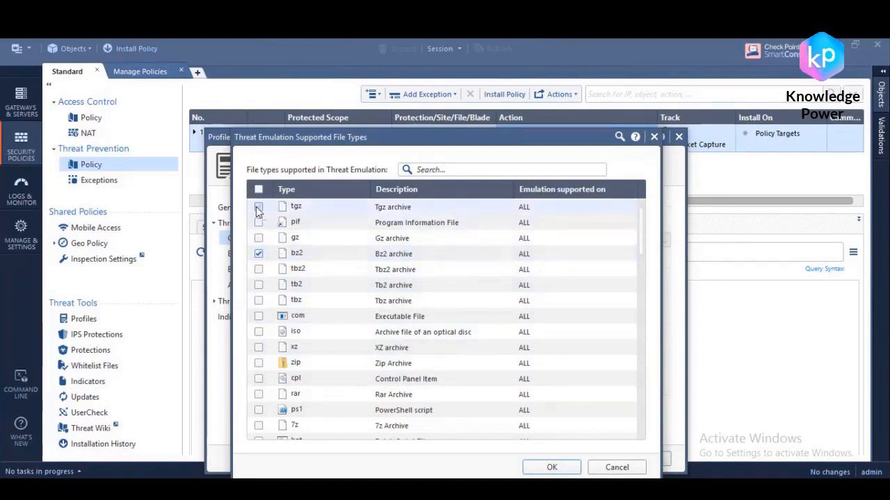
scroll(382, 351, "down", 8)
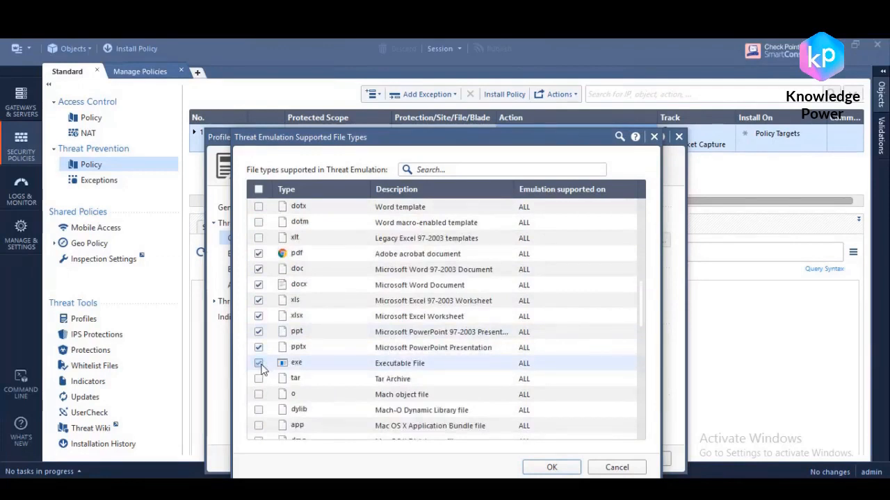
left_click(553, 468)
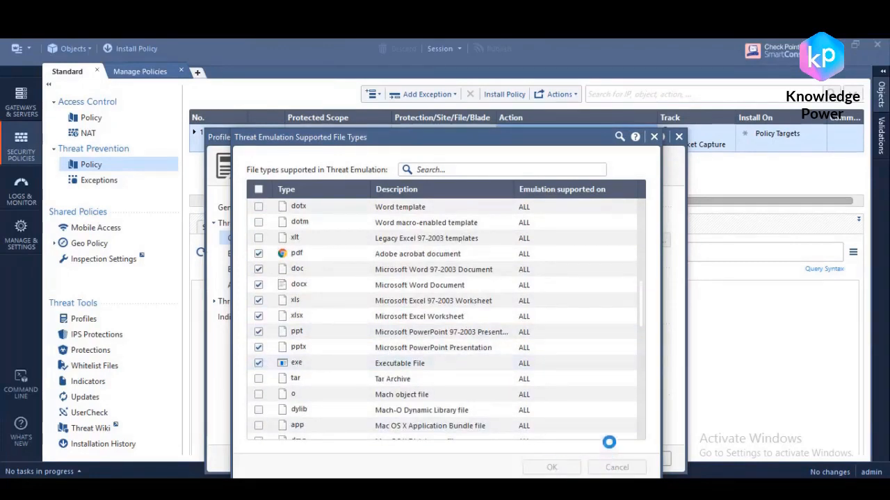
left_click(540, 302)
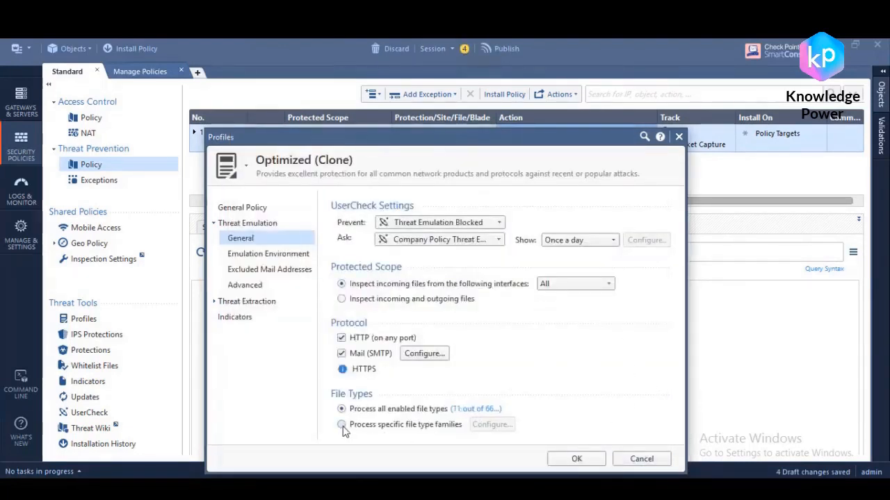
Step: Process specific file type families and set the emulation location of exe files to ThreatCloud
left_click(342, 425)
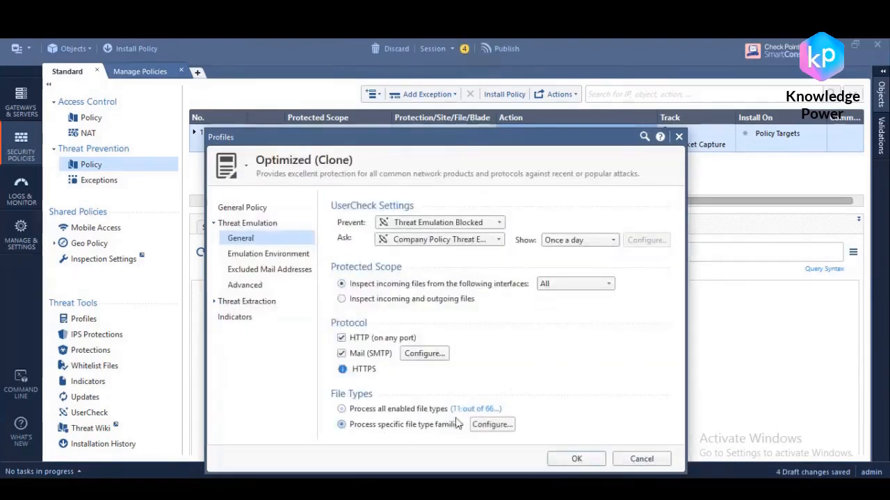
left_click(492, 425)
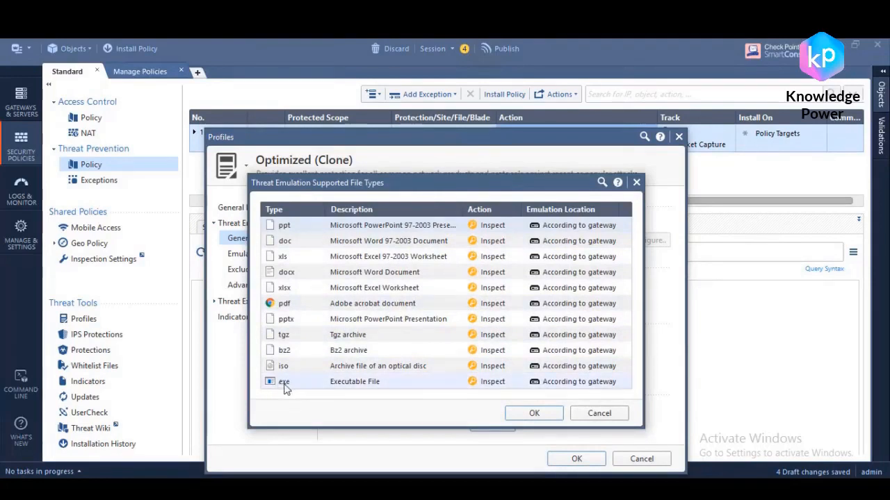
left_click(568, 388)
left_click(609, 425)
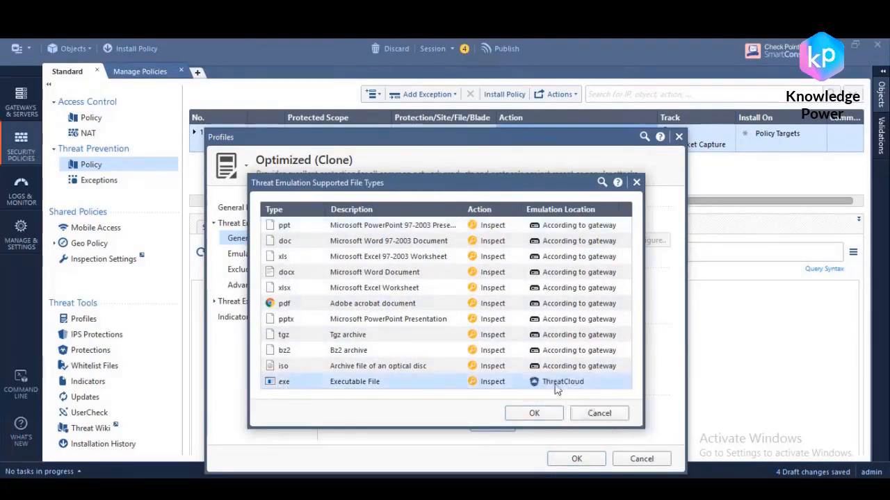
left_click(536, 414)
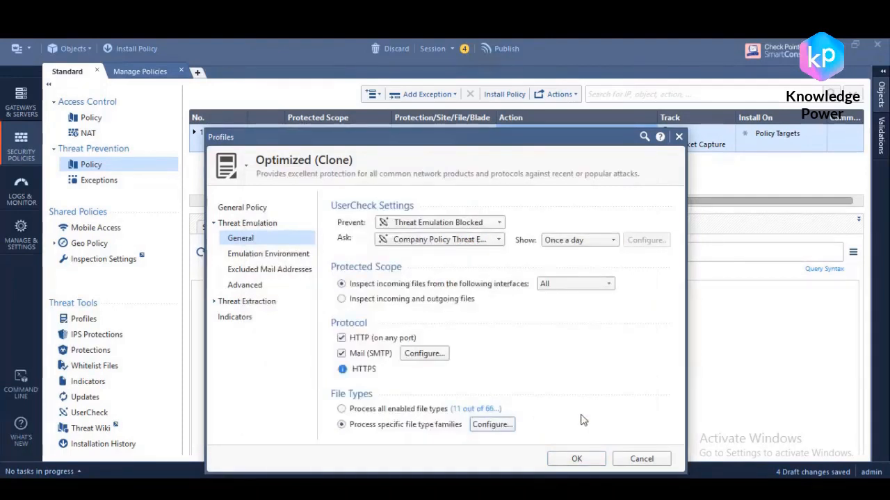
Step: Recheck the emulation location of the exe file type and save the Optimized (Clone) profile
left_click(493, 425)
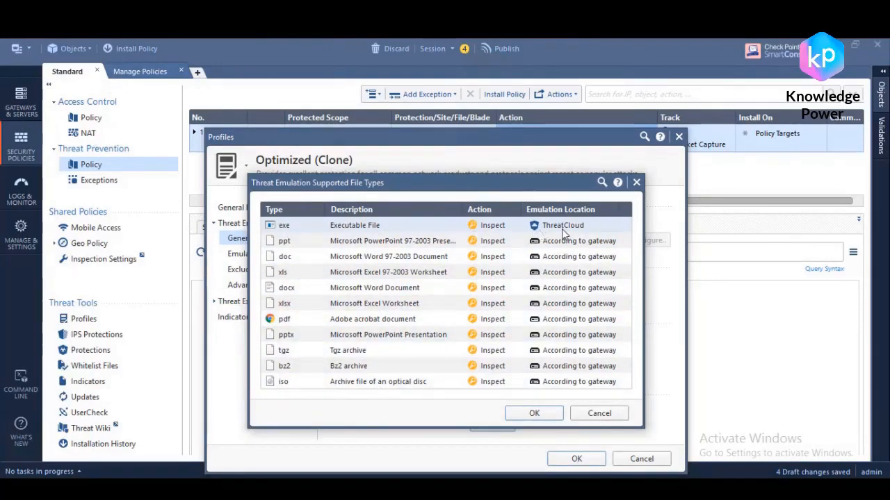
left_click(533, 413)
left_click(577, 460)
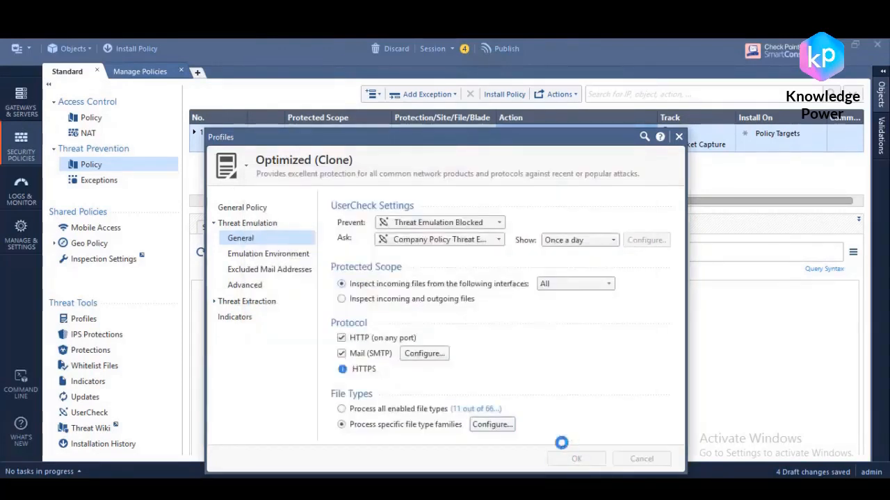
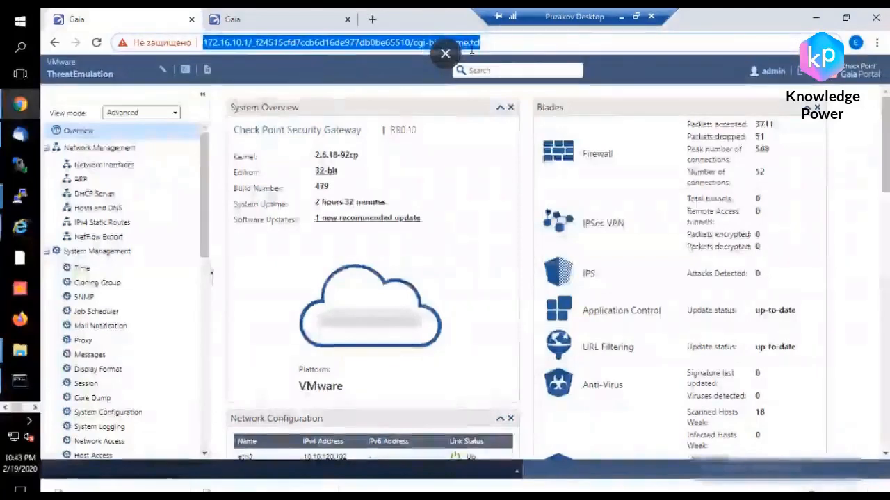
Step: Reopen the Gaia portal login page at 172.16.10.1
left_click_drag(554, 48, 286, 42)
key("BackSpace")
key("Return")
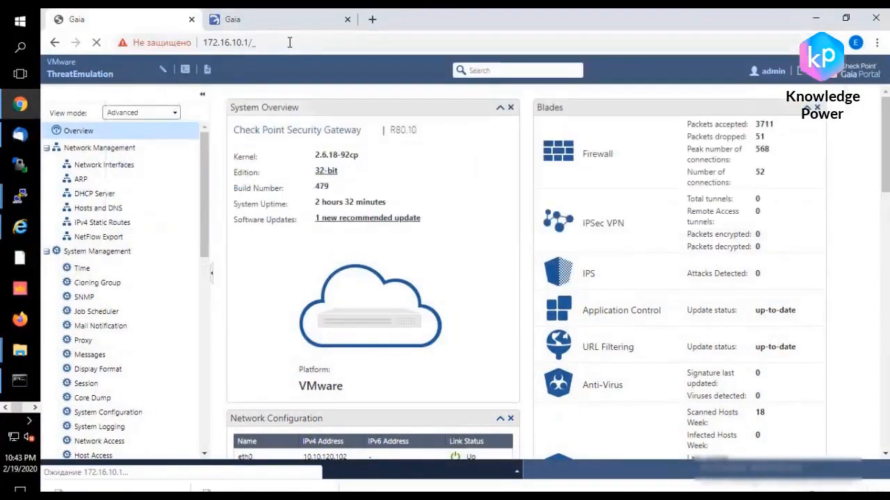
left_click(301, 42)
left_click(304, 42)
key("BackSpace")
key("Return")
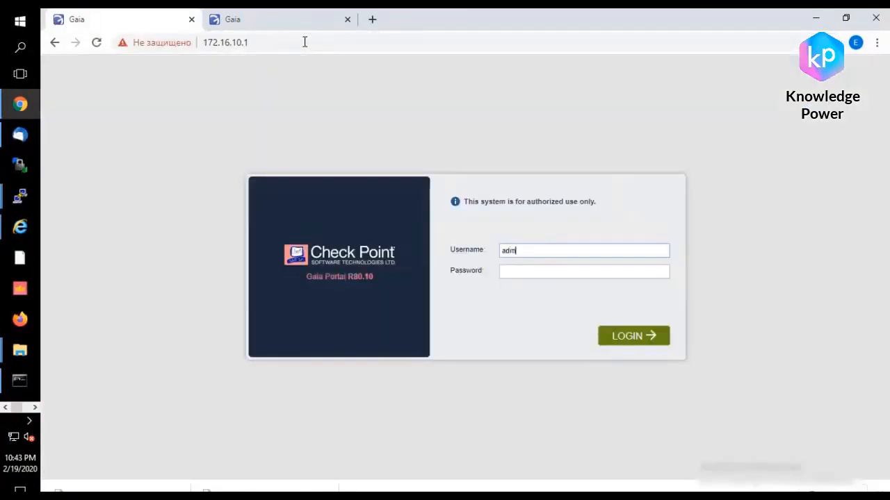
Step: Log in to the ThreatEmulation gateway's portal as admin with the account password
key("Tab")
type("admin1")
key("Return")
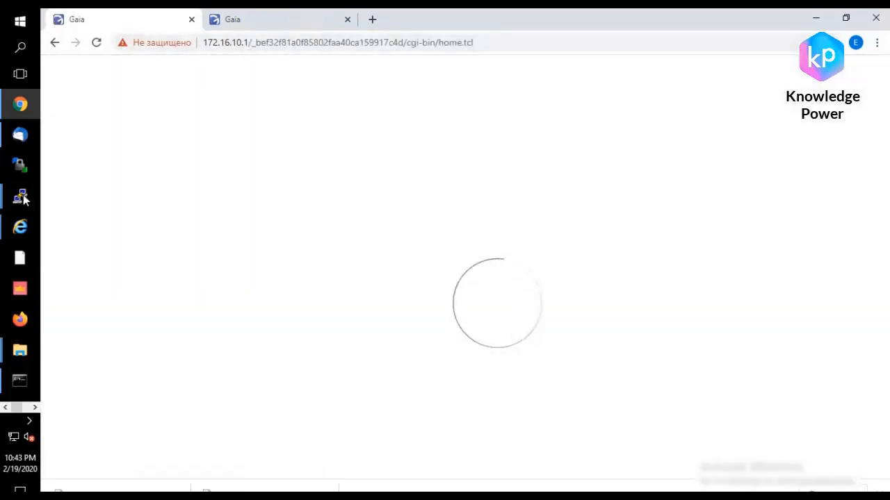
Step: Check the cluster state in the ThreatEmulation2 terminal and override the configuration lock in the gateway's portal
mouse_move(19, 196)
left_click(111, 184)
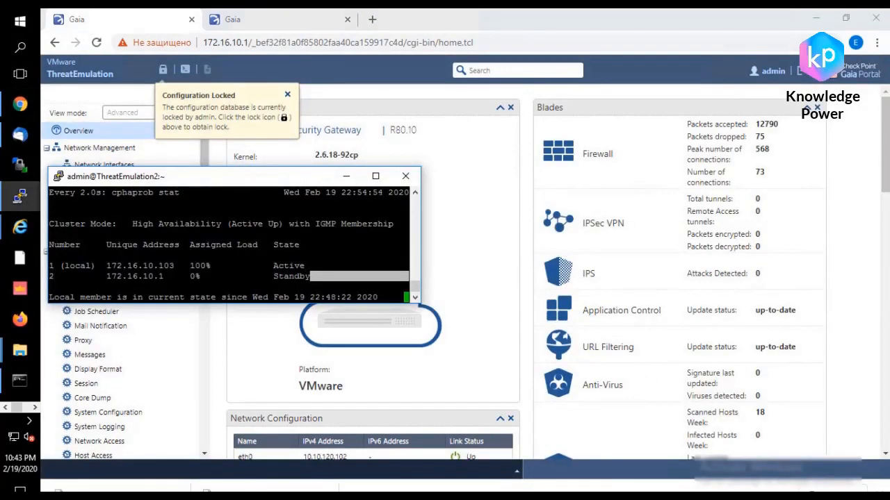
left_click(162, 70)
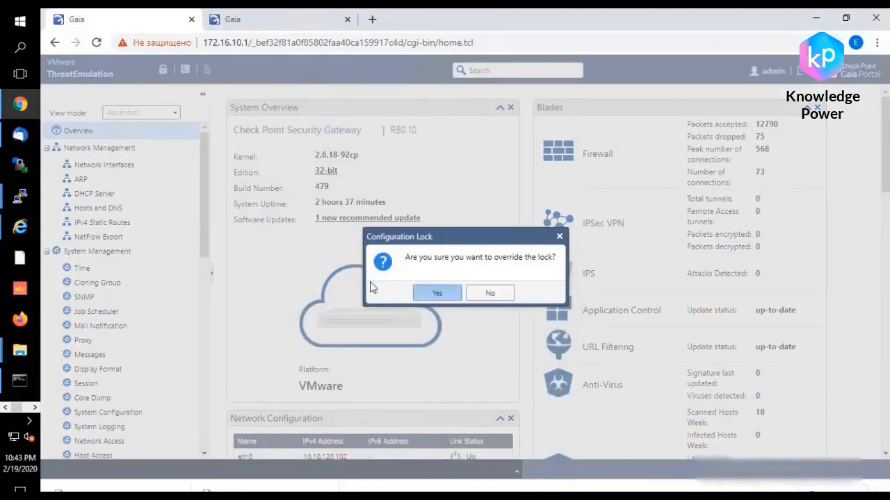
left_click(436, 293)
Step: Open the CPUSE status and actions page and show all packages
left_click_drag(206, 244, 204, 445)
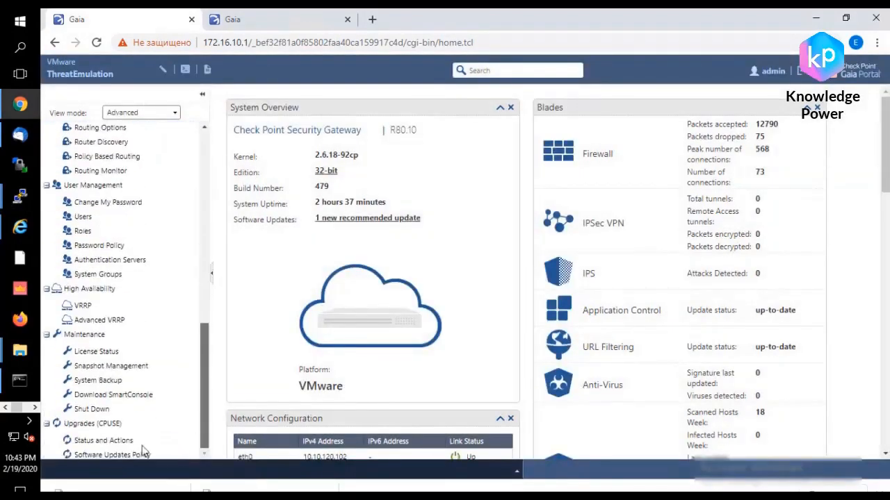
left_click(119, 439)
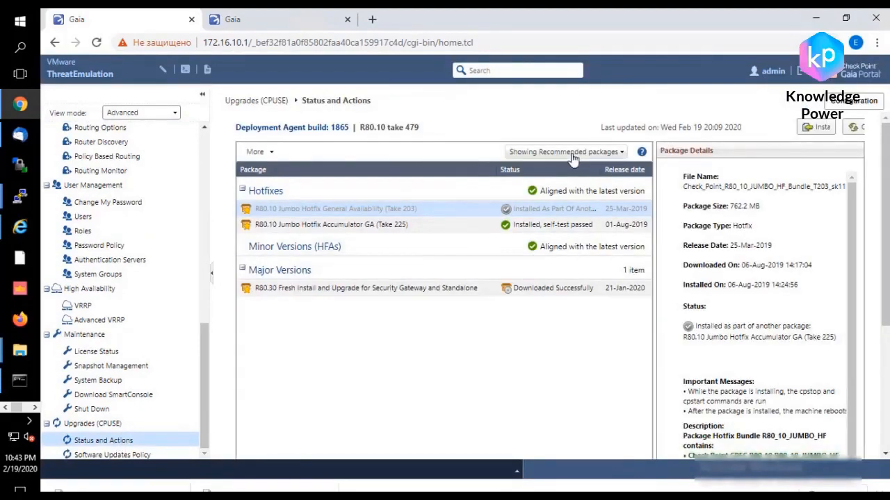
left_click(575, 155)
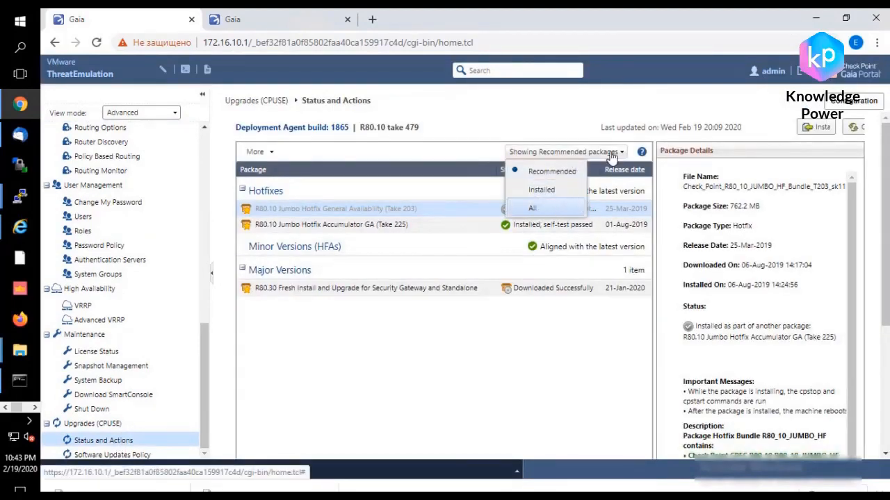
left_click(536, 208)
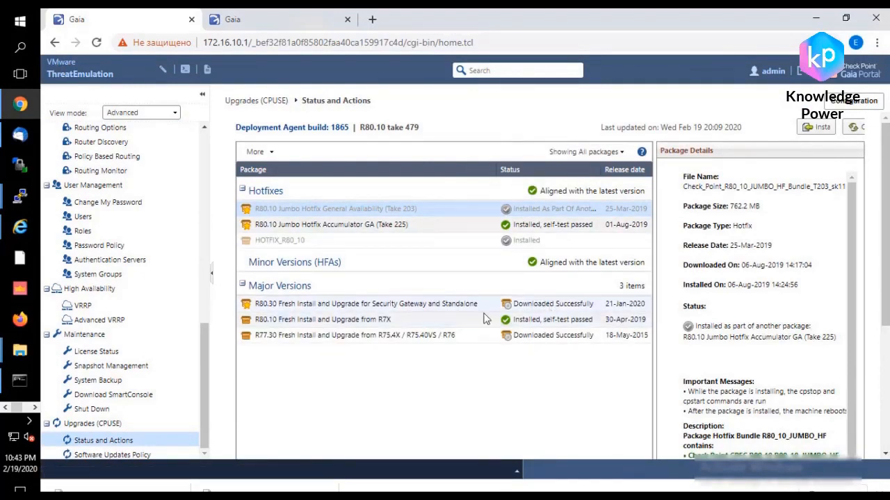
Step: Start the upgrade with the R80.30 Fresh Install and Upgrade for Security Gateway and Standalone package
left_click(321, 308)
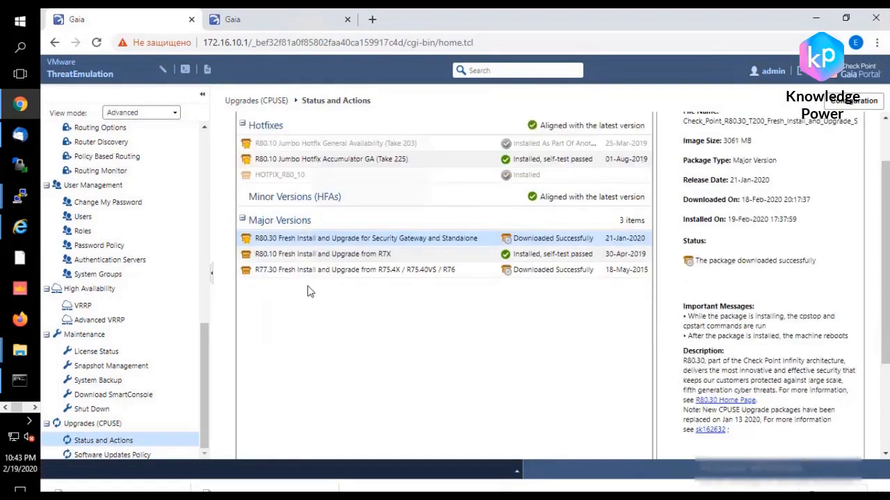
right_click(434, 241)
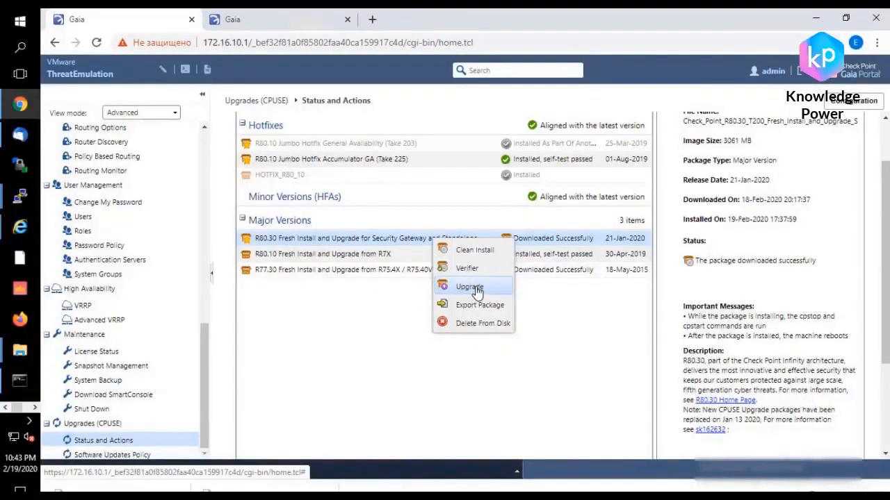
left_click(477, 292)
left_click(438, 294)
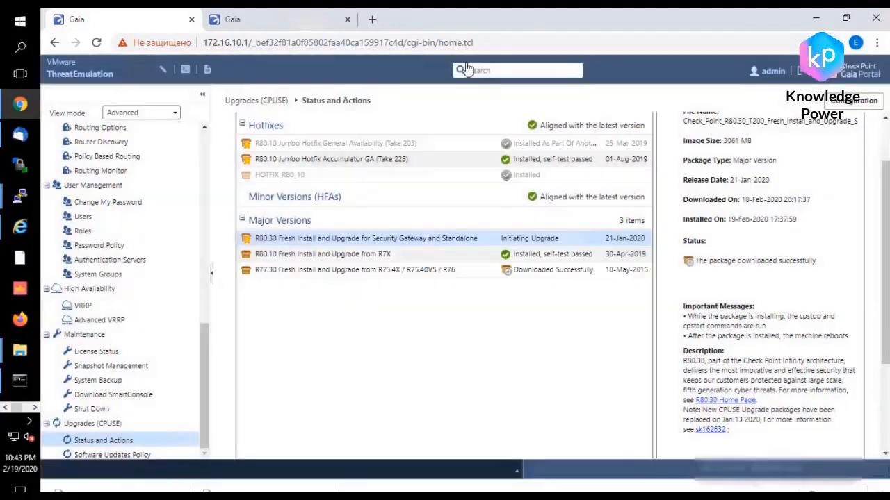
Step: Arrange the browser window below the two cluster terminals, keeping the R80.30 package's upgrade status in view
left_click_drag(453, 20, 441, 316)
scroll(498, 444, "down", 2)
scroll(498, 444, "up", 3)
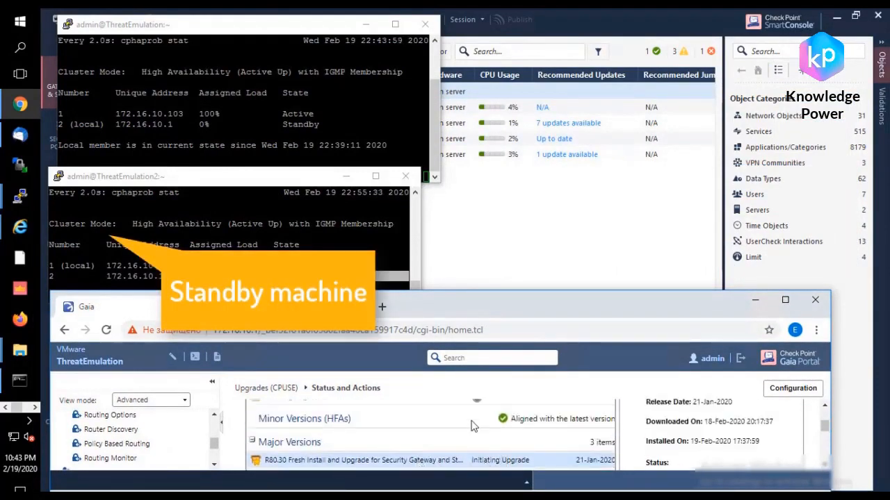
Step: Switch to Command Prompt and run a continuous ping with ping google.com -t
left_click(19, 380)
left_click(595, 139)
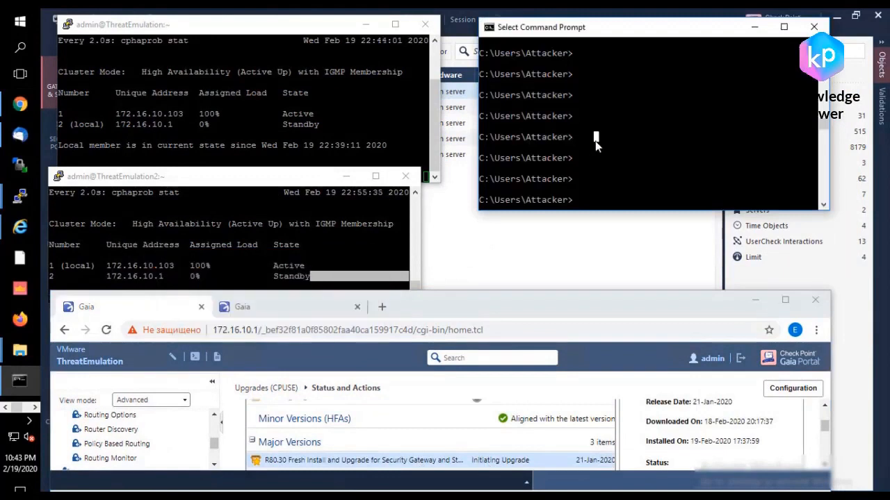
type("pi")
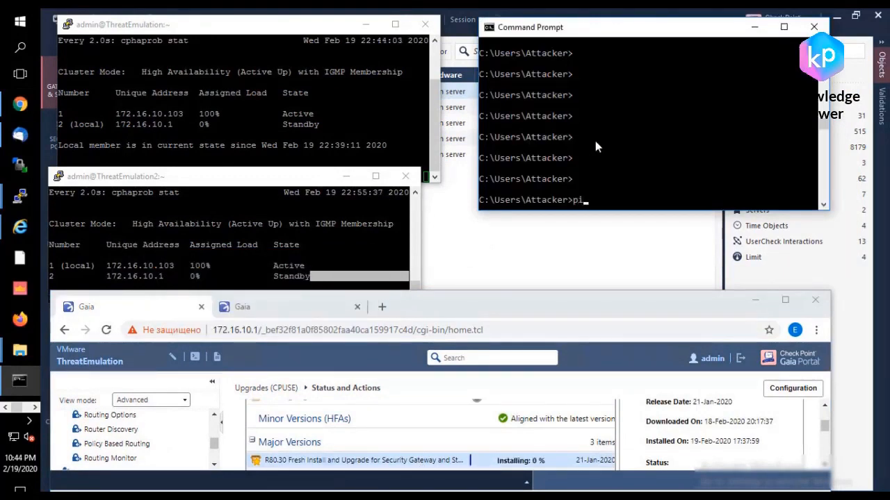
type("ng googl")
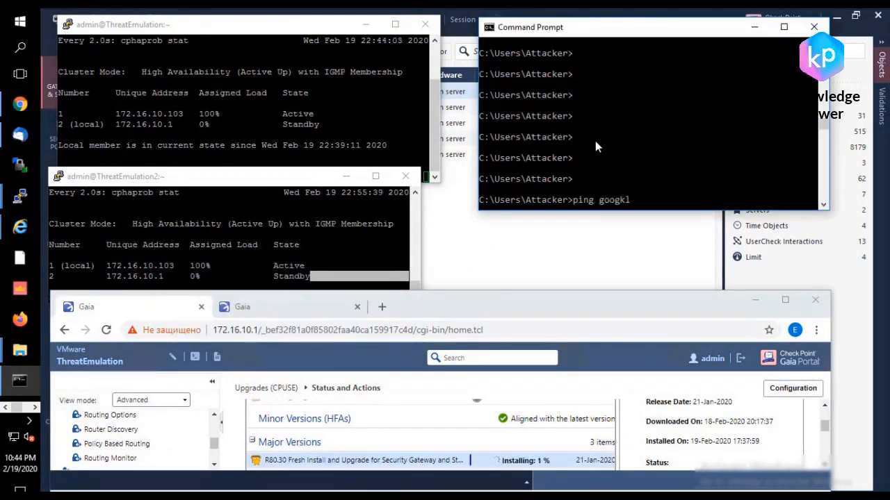
type("e.com -t")
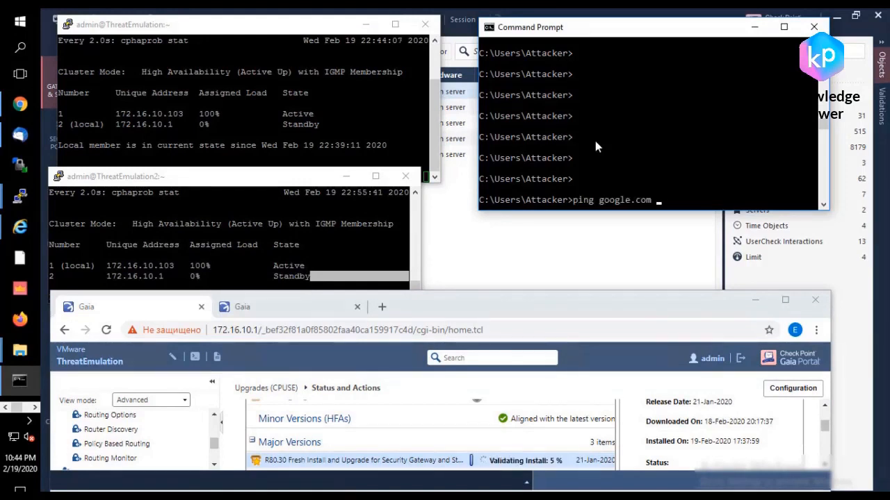
key("Return")
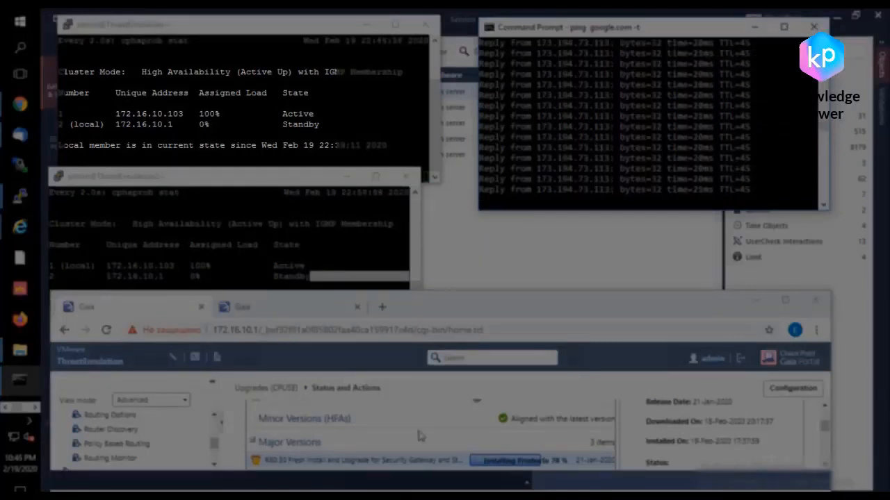
Step: Log back in to the rebooted gateway's Gaia portal as admin with the account password
left_click(540, 420)
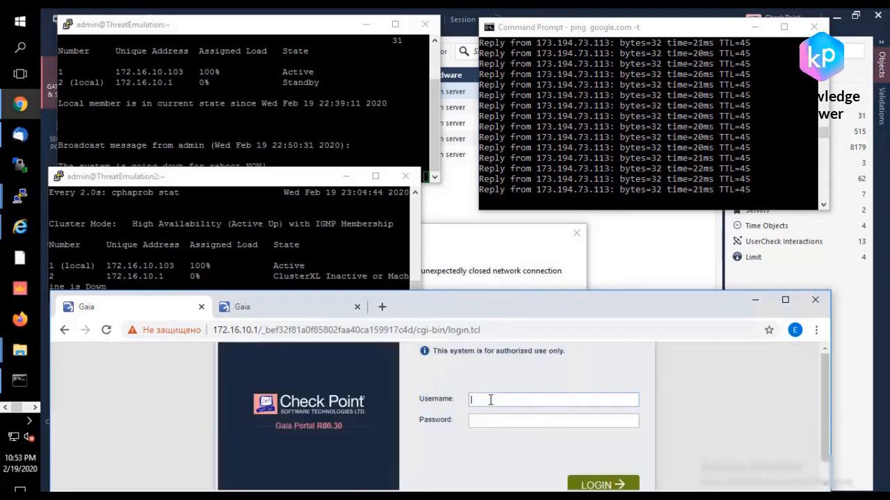
type("admin")
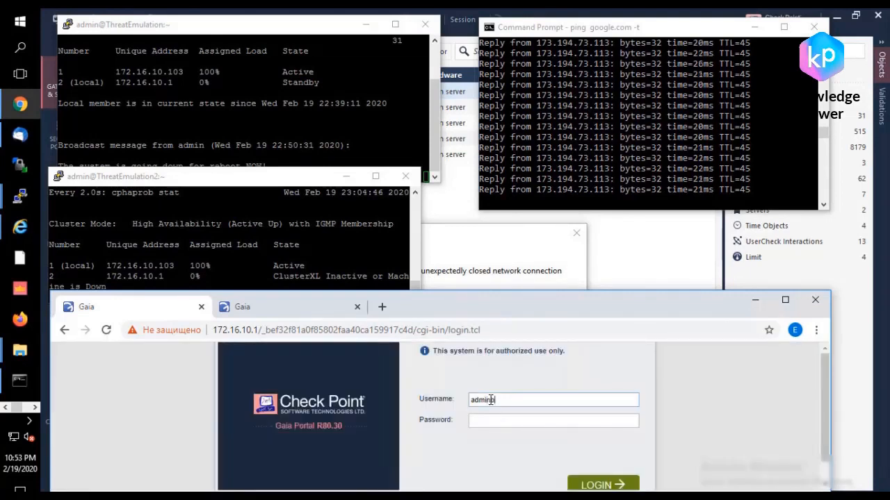
key("Tab")
type("••••••")
key("Return")
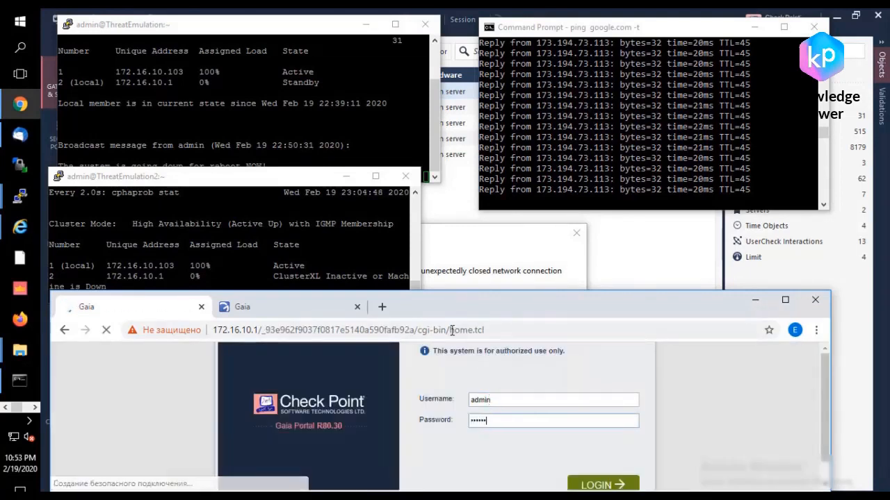
Step: Switch to the PuTTY terminals and dismiss the connection error of the ThreatEmulation session
left_click(339, 245)
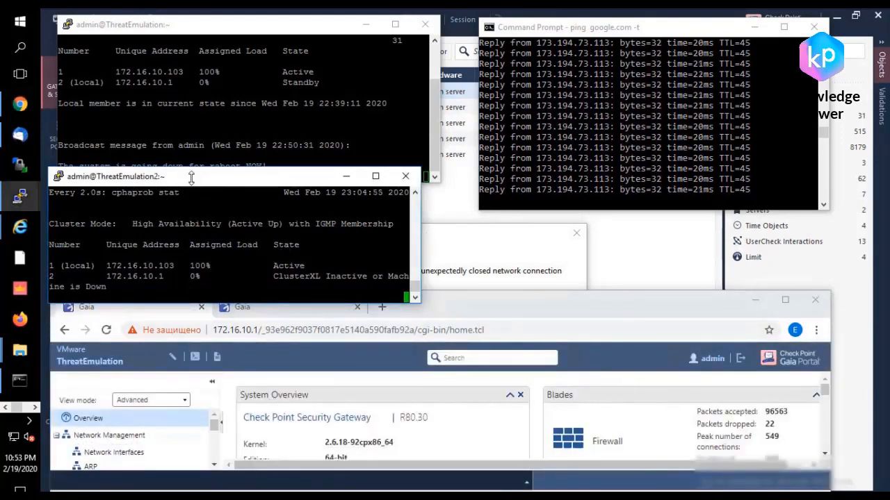
right_click(193, 182)
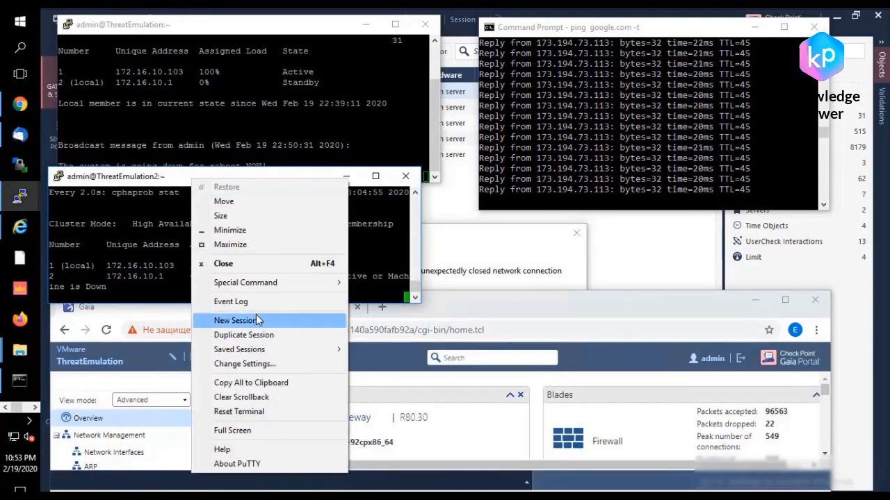
left_click(171, 103)
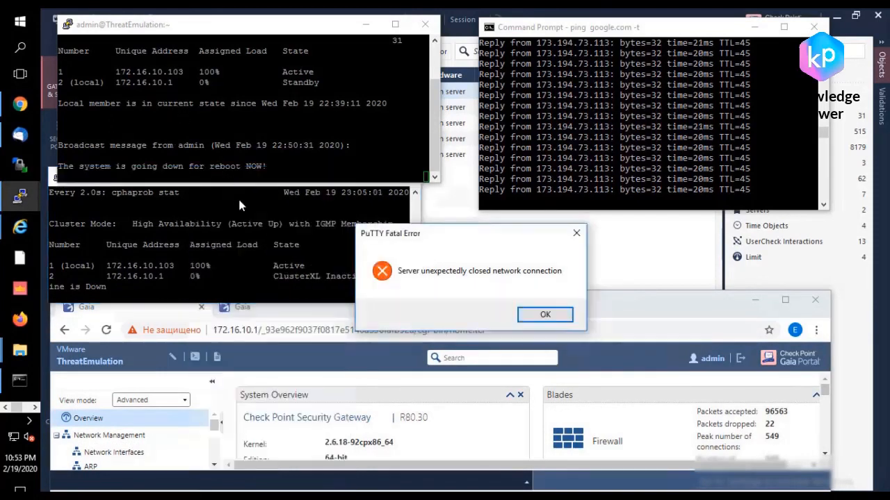
left_click(392, 301)
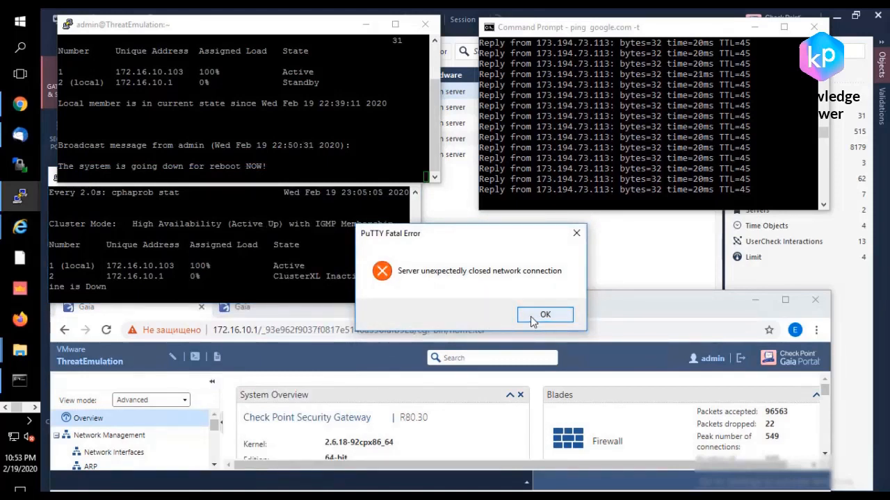
left_click(533, 316)
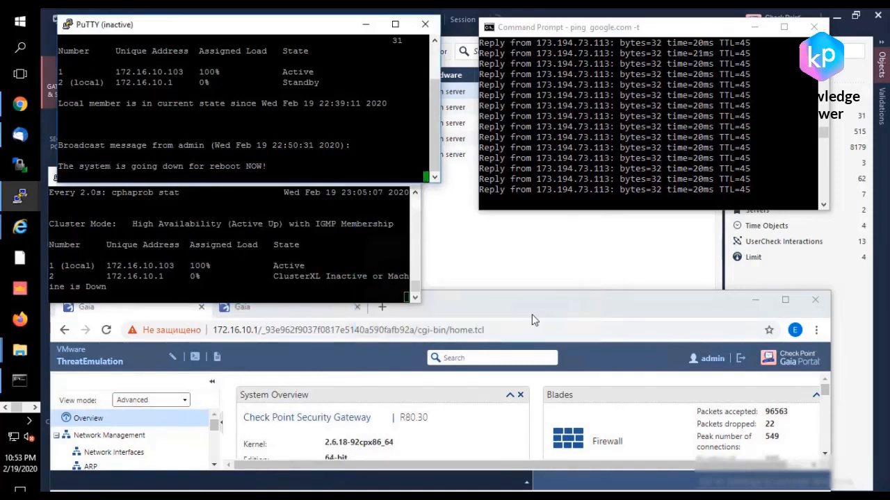
Step: Start a new PuTTY session to 172.16.10.1 and close the inactive terminal
left_click(346, 182)
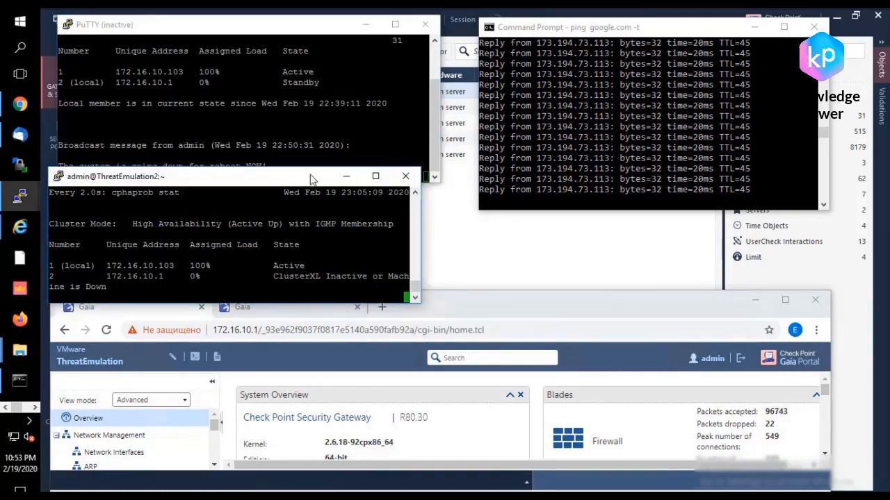
left_click(357, 168)
left_click(220, 183)
left_click(239, 155)
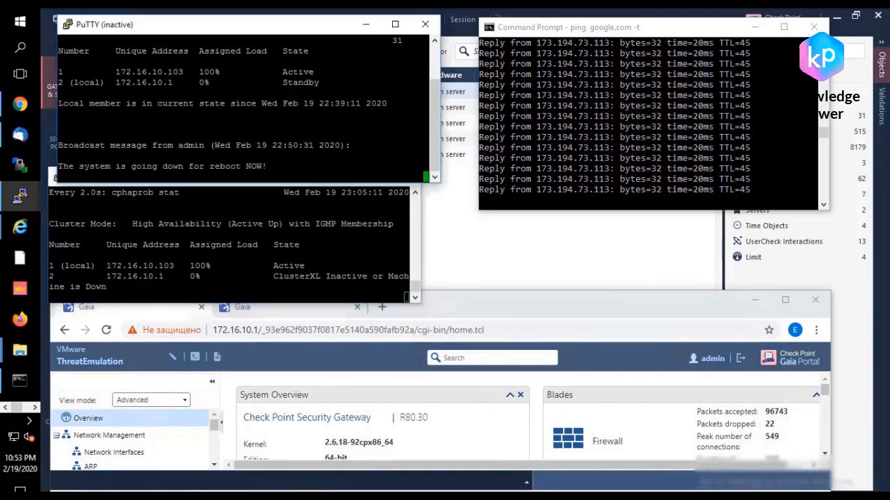
right_click(123, 25)
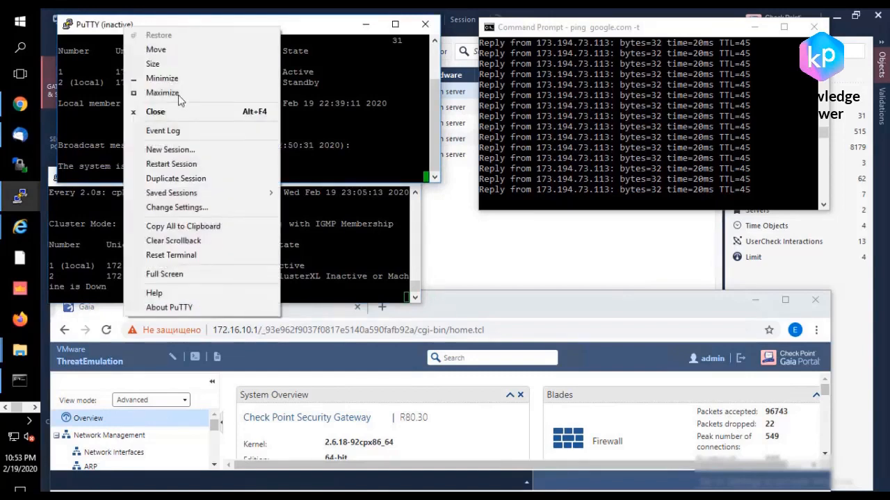
left_click(202, 150)
double_click(416, 307)
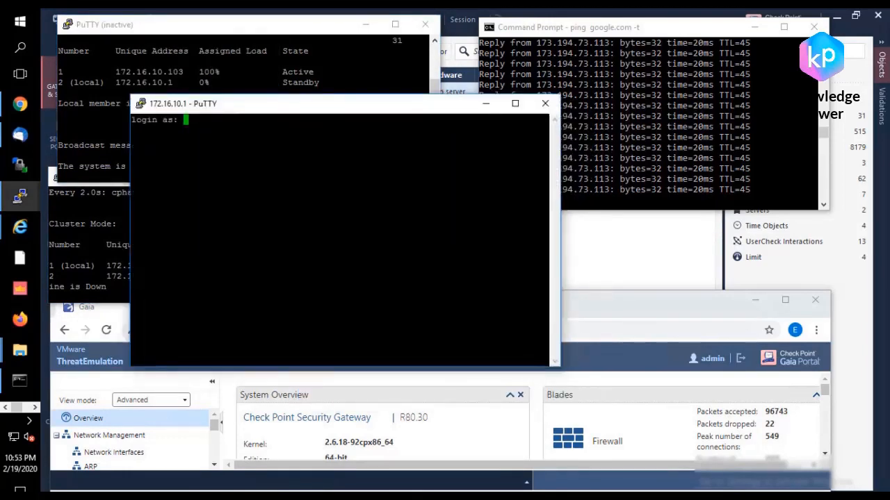
left_click(425, 24)
Step: Log in to the new session as admin with the account password and run cphaprob stat
type("admin")
key("Return")
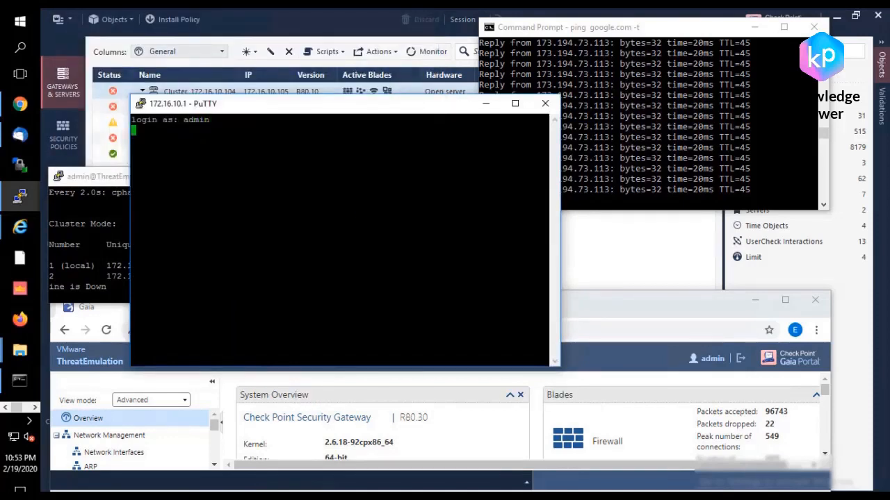
key("Return")
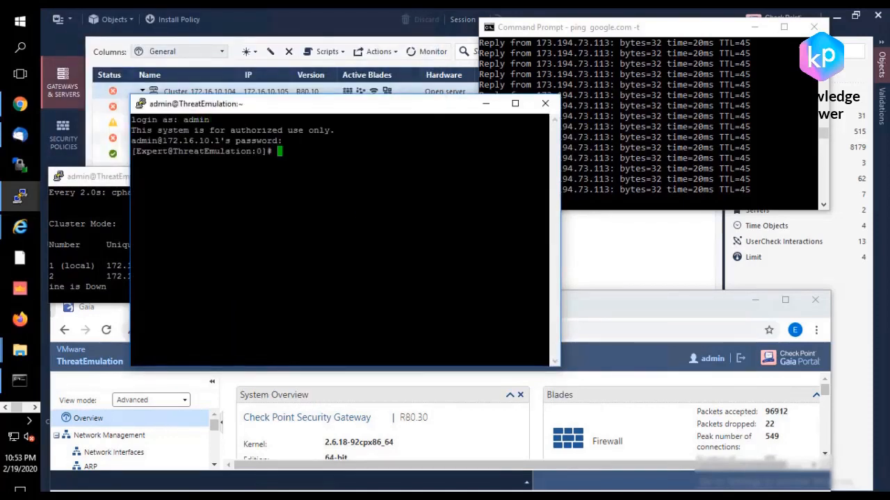
type("cphaprob stat")
key("Return")
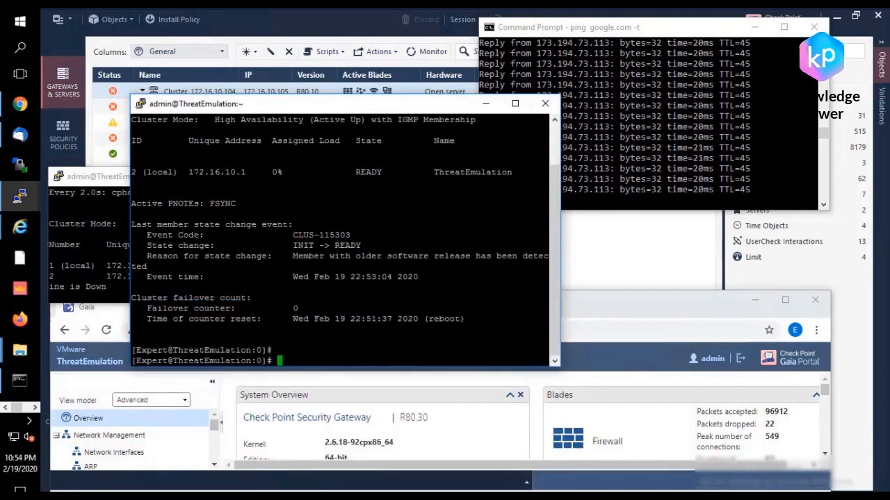
Step: Monitor the ThreatEmulation member's cluster state continuously with watch -d "cphaprob stat"
type("f")
key("BackSpace")
type("cp")
key("BackSpace")
key("BackSpace")
type("watch -d ")
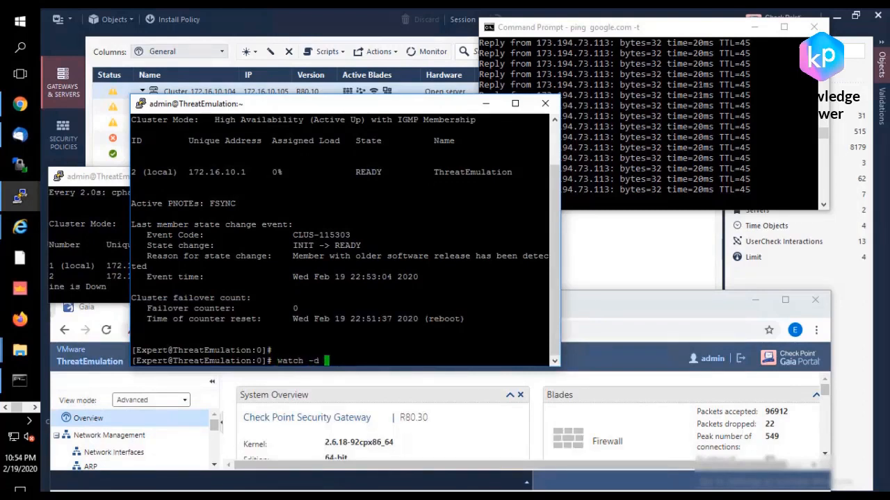
type("\"cphaprob st")
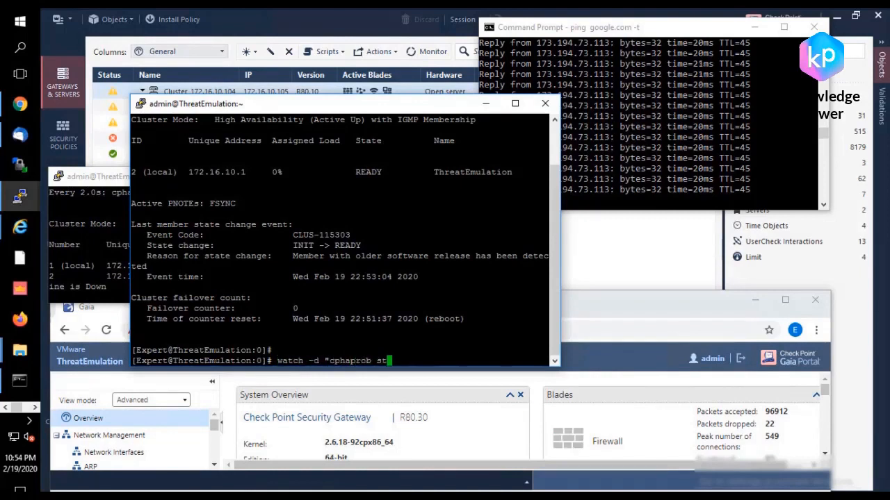
type("at\"")
key("Return")
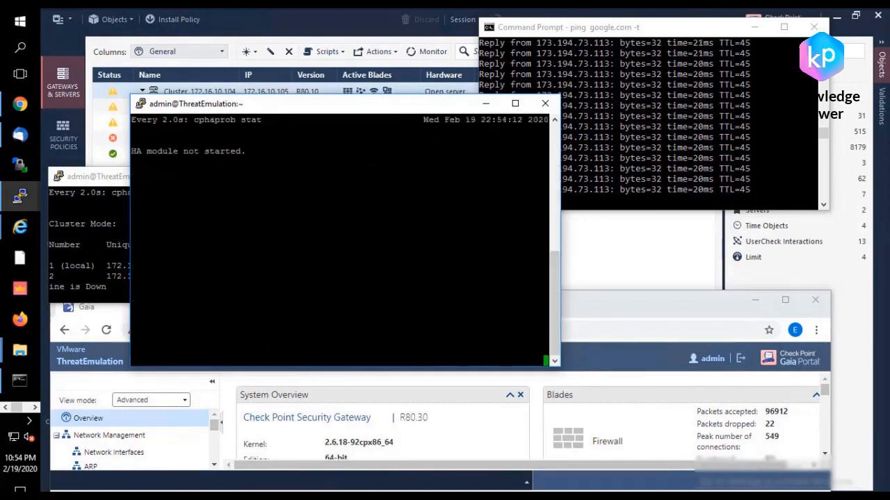
Step: Move and shrink the ThreatEmulation terminal to sit above the ThreatEmulation2 terminal, and reposition the browser window beneath them
left_click_drag(311, 109, 235, 46)
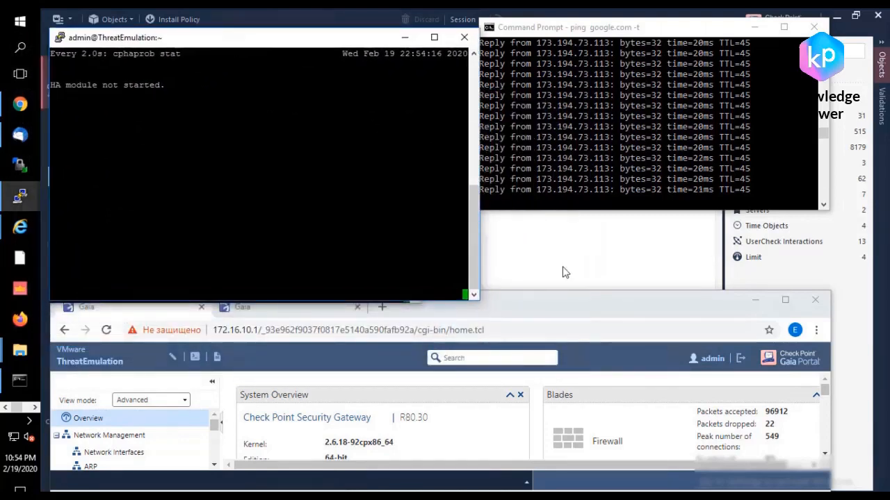
left_click_drag(477, 299, 421, 185)
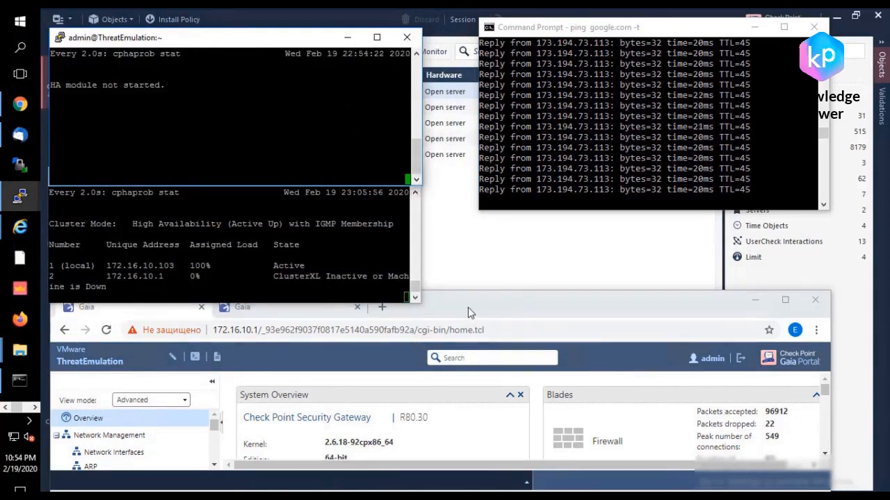
left_click_drag(468, 309, 445, 277)
Step: Reload the Gaia portal page of 172.16.10.1 several times, checking the cluster state in the ThreatEmulation2 terminal in between
left_click(367, 298)
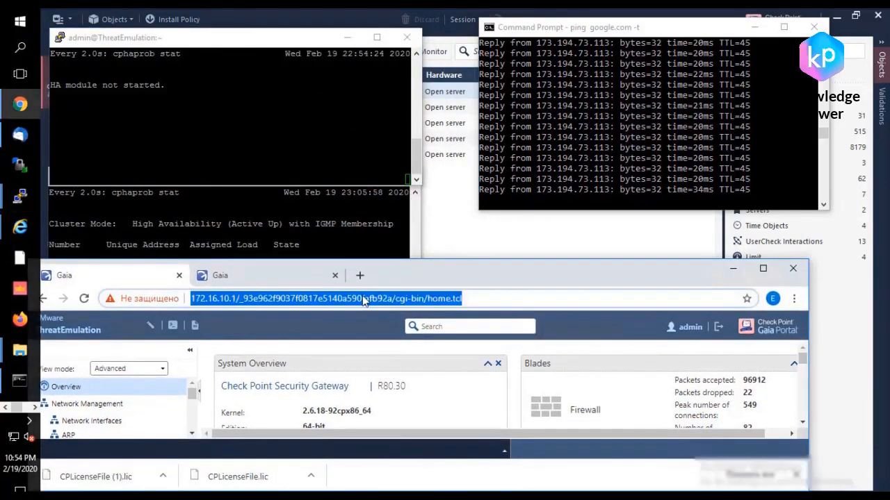
key("Return")
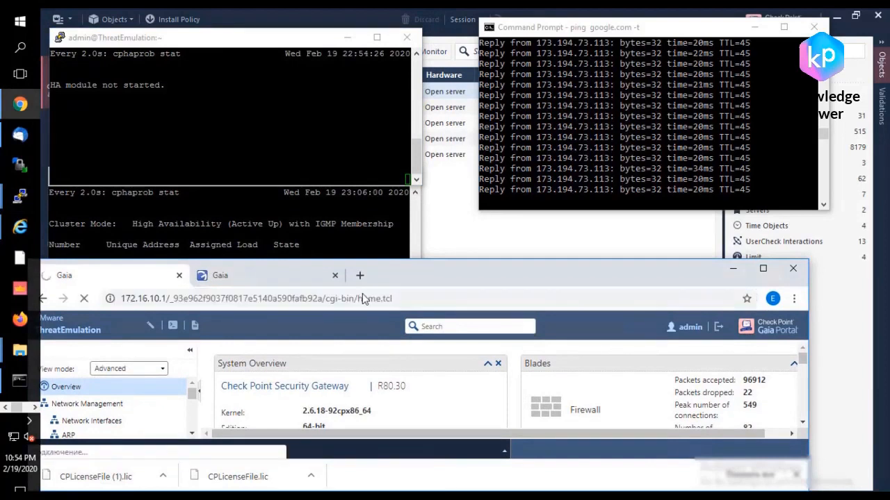
left_click(326, 233)
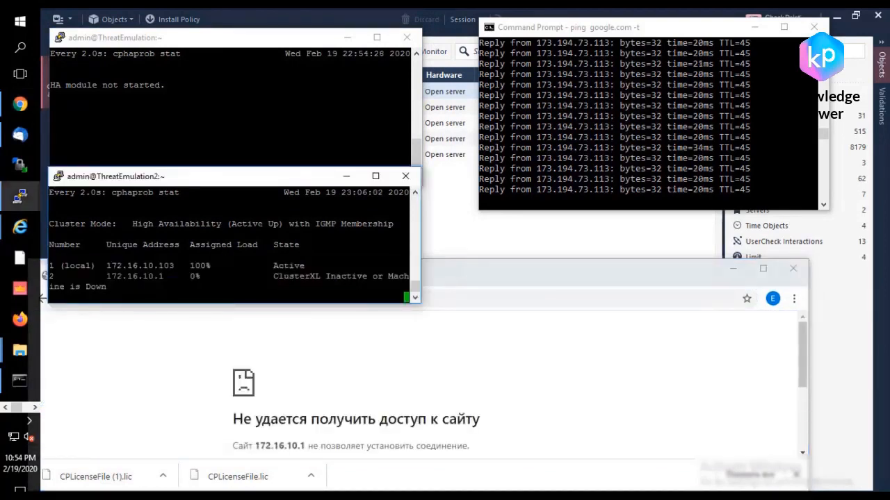
left_click(467, 269)
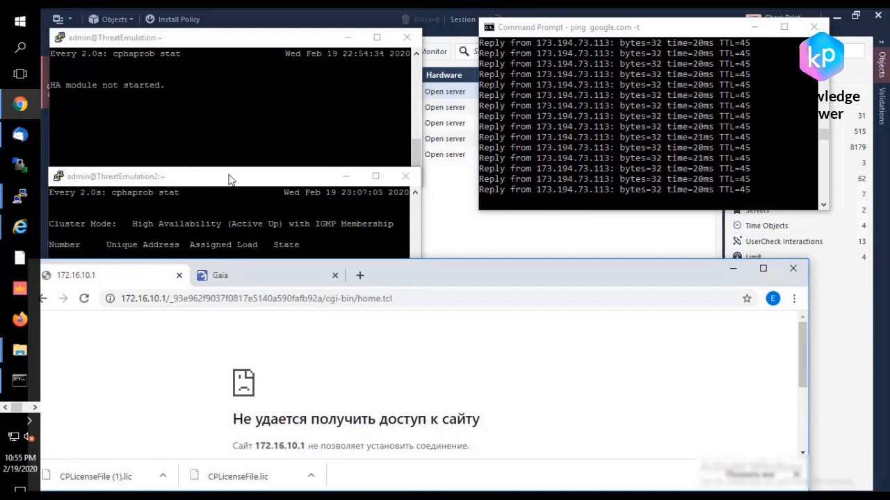
left_click(454, 299)
key("Return")
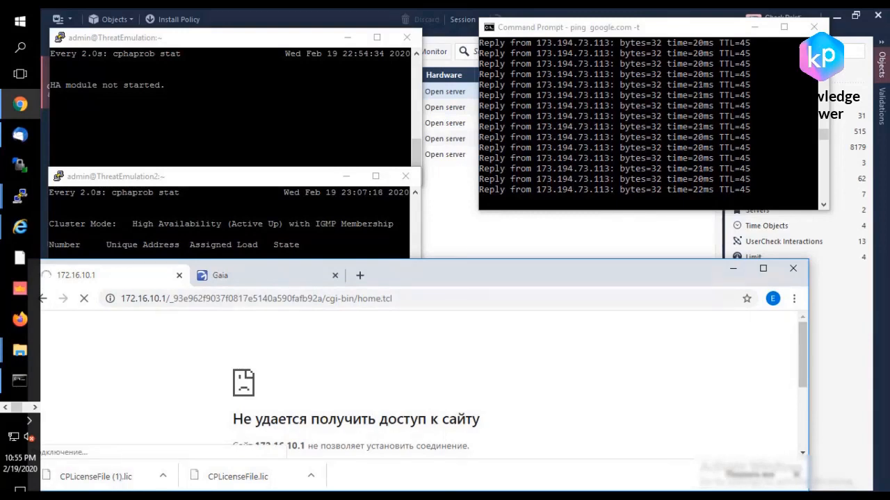
left_click(312, 235)
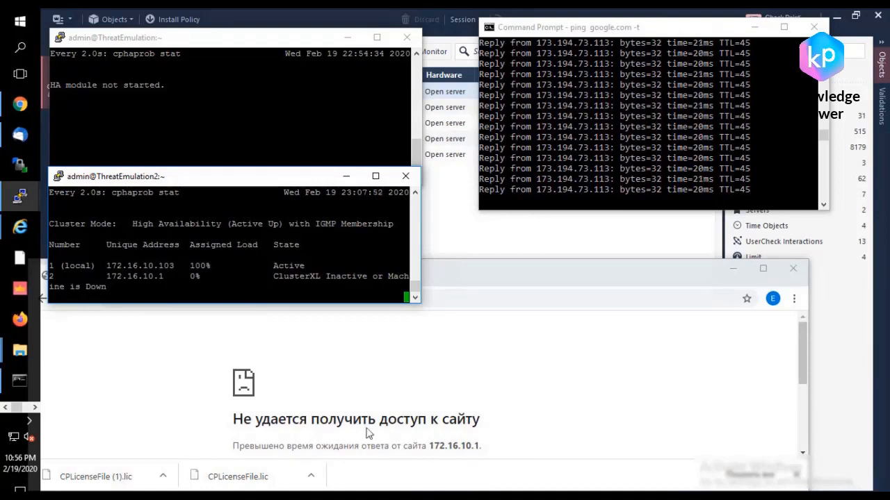
left_click_drag(379, 420, 381, 300)
left_click(365, 298)
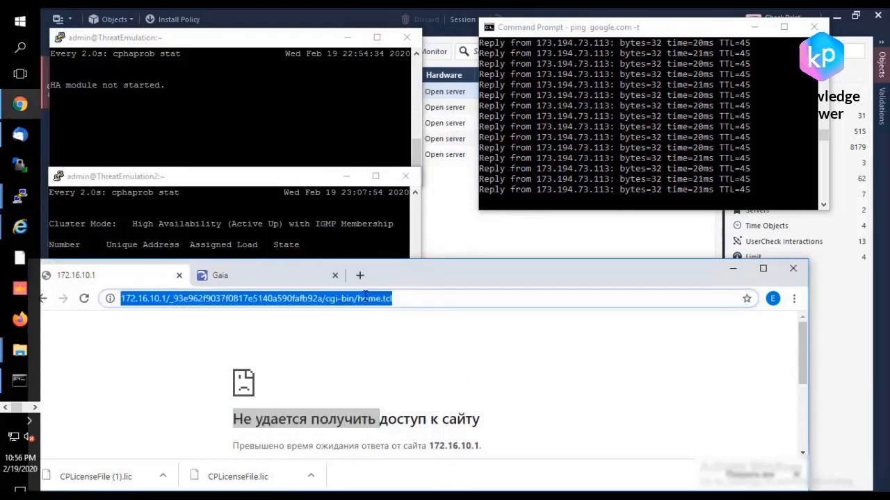
key("Return")
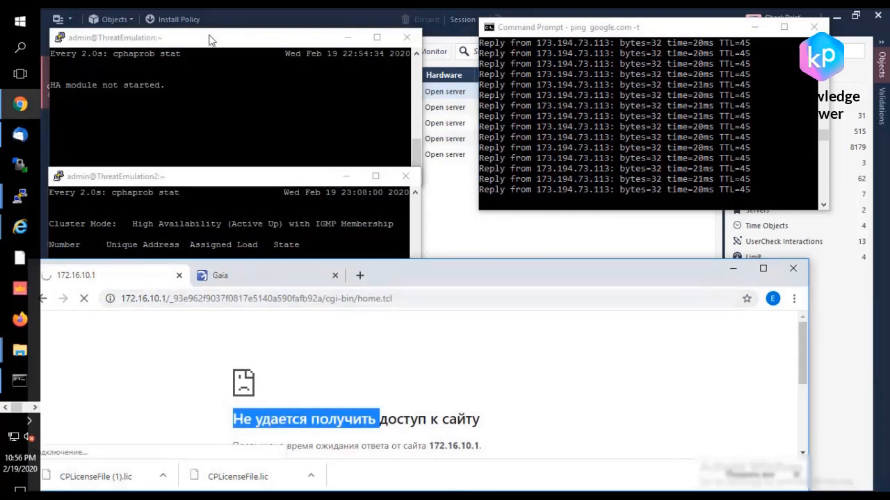
Step: Start a new PuTTY session from the saved session gw and close the frozen ThreatEmulation terminal
left_click(244, 76)
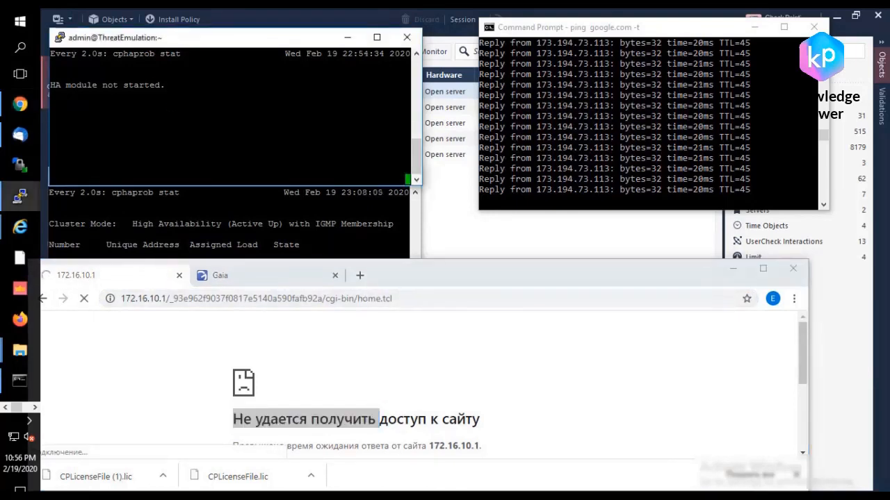
right_click(152, 37)
left_click(216, 180)
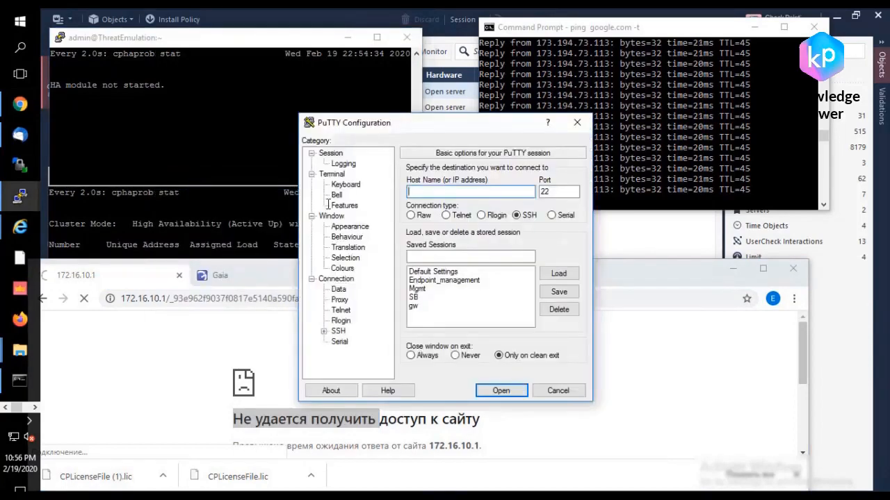
double_click(411, 306)
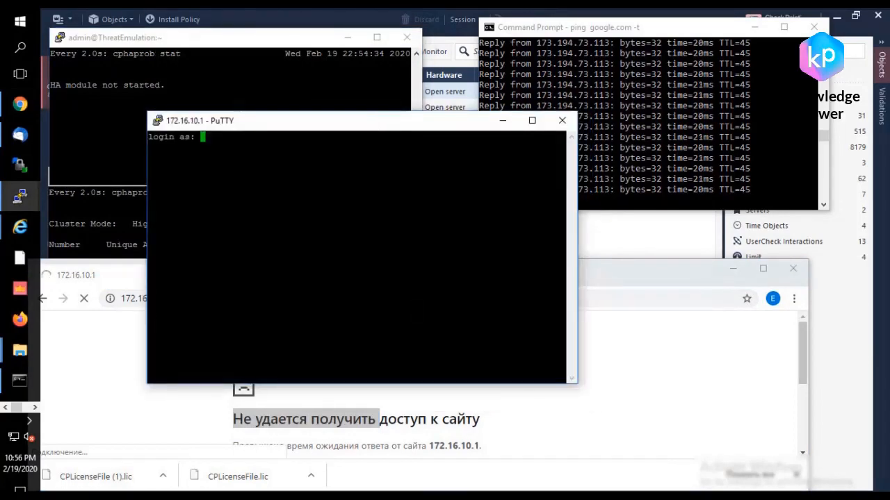
left_click(407, 37)
left_click(476, 315)
Step: Log in to the 172.16.10.1 session as admin with the account password and run cphaprob stat
type("admi")
type("n")
key("Return")
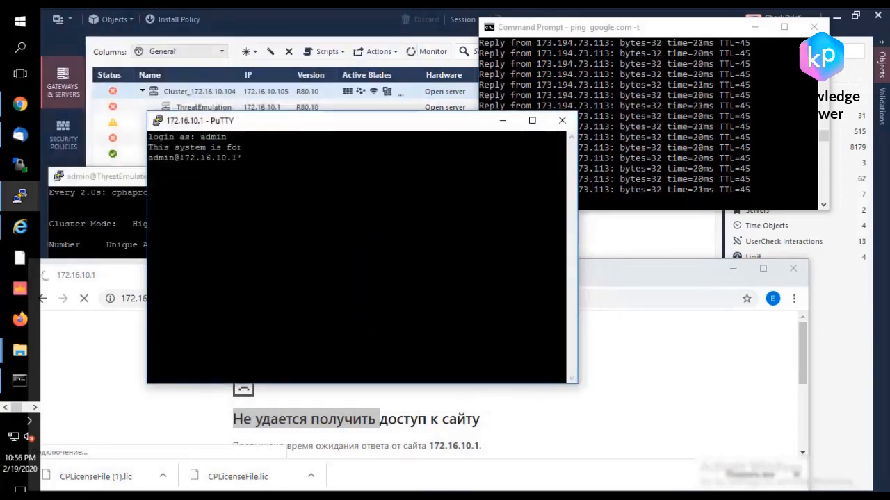
key("Return")
type("cphaprob stat")
key("Return")
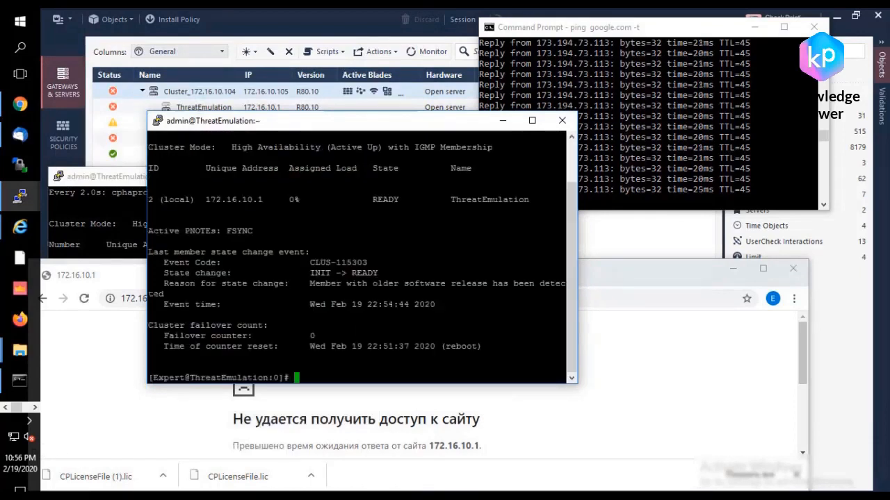
Step: Run watch -d "cphaprob stat" in the new ThreatEmulation session to keep its cluster state refreshing
key("Return")
key("Return")
key("Return")
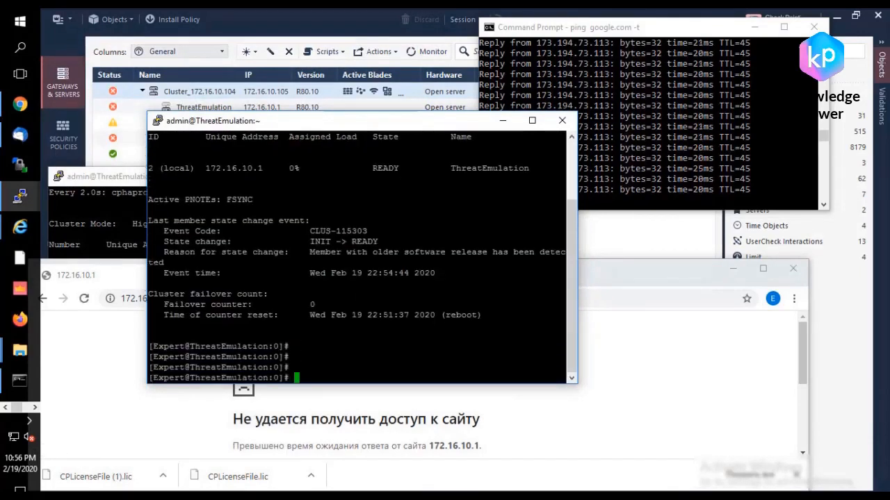
type("watch -d \"c")
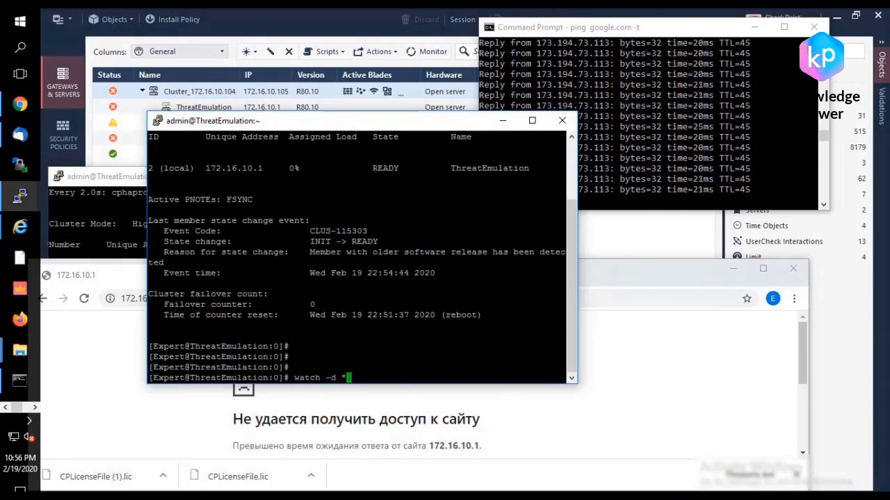
type("phaprob stat\"")
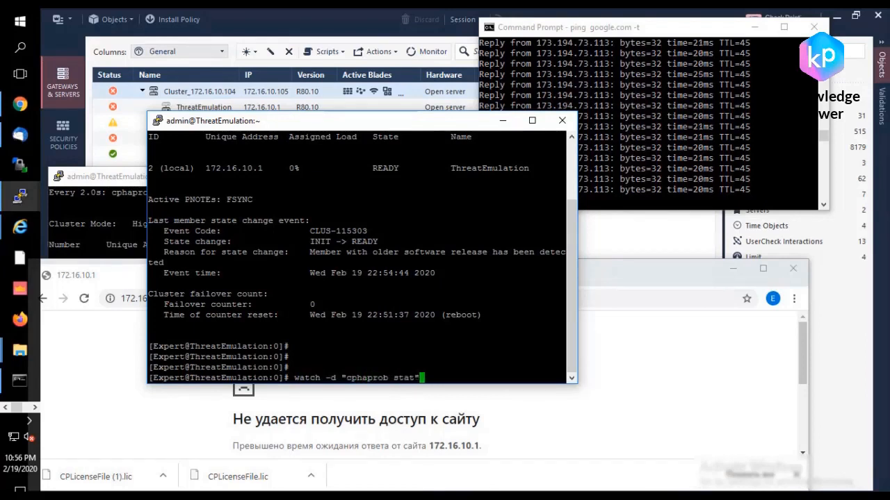
key("Return")
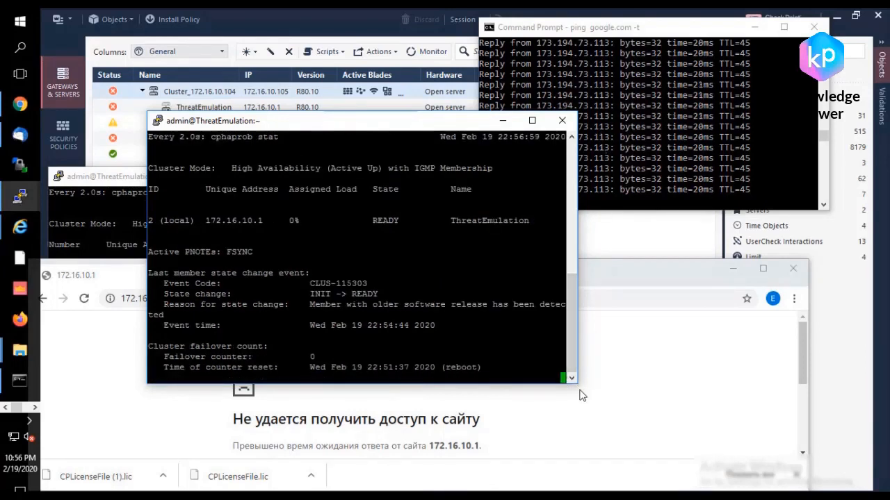
Step: Shrink the new ThreatEmulation terminal and place it above the ThreatEmulation2 terminal, clear of the ping window
left_click_drag(575, 382, 567, 342)
left_click_drag(430, 127, 324, 34)
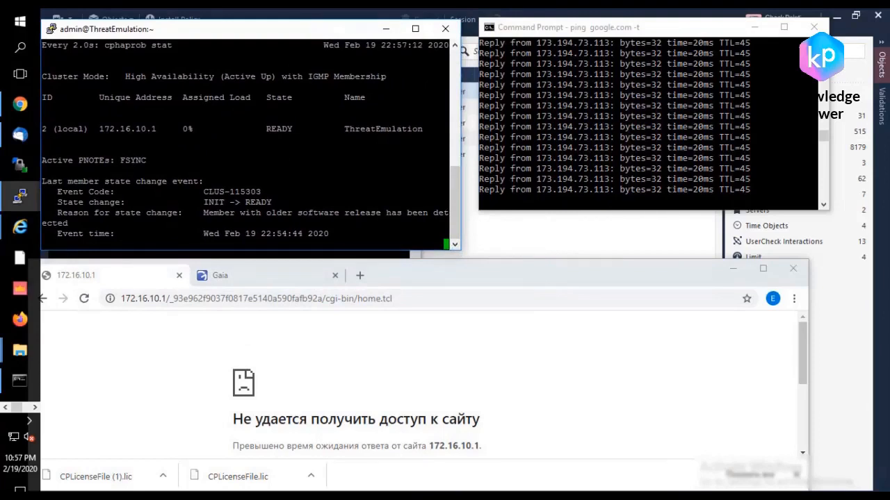
left_click_drag(456, 250, 423, 217)
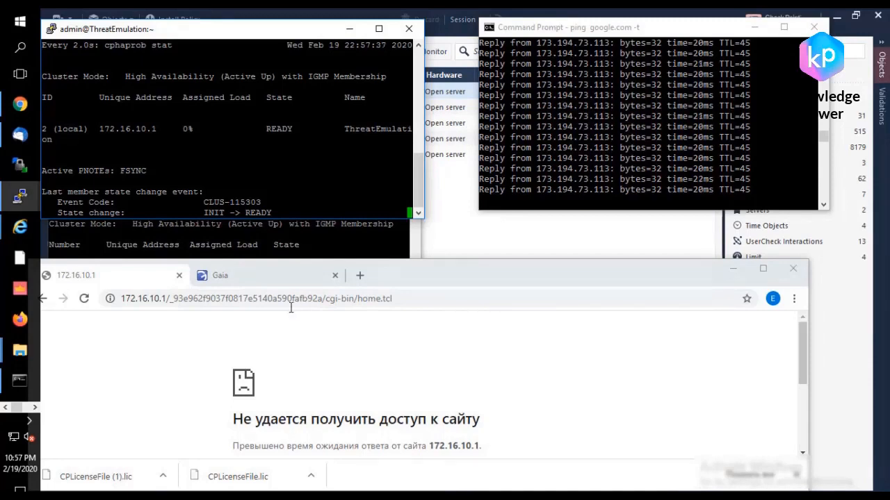
Step: Stop the cluster state watch in the ThreatEmulation2 terminal and run watch -d "cphaprob stat" again
left_click(276, 233)
key("ctrl+c")
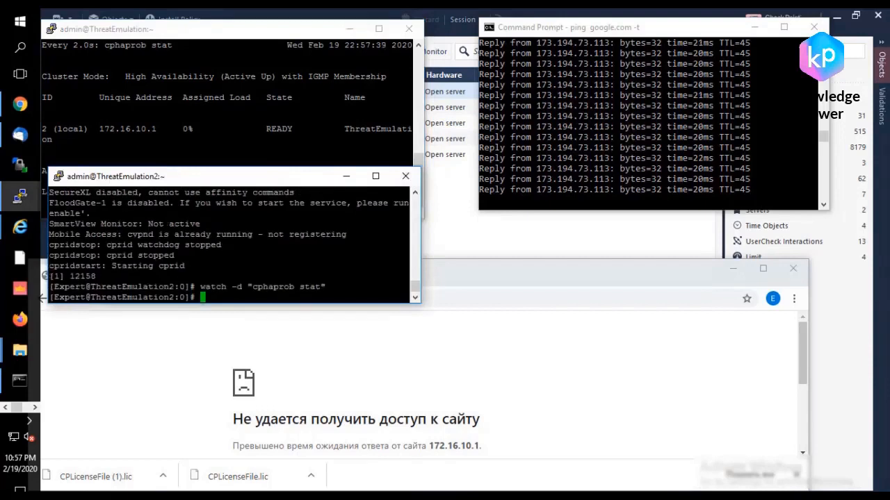
key("Up")
key("Return")
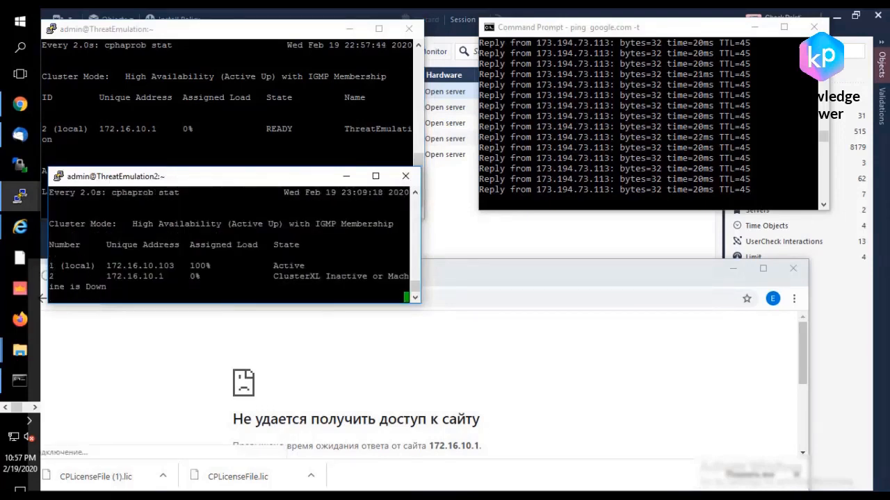
left_click(522, 302)
key("Return")
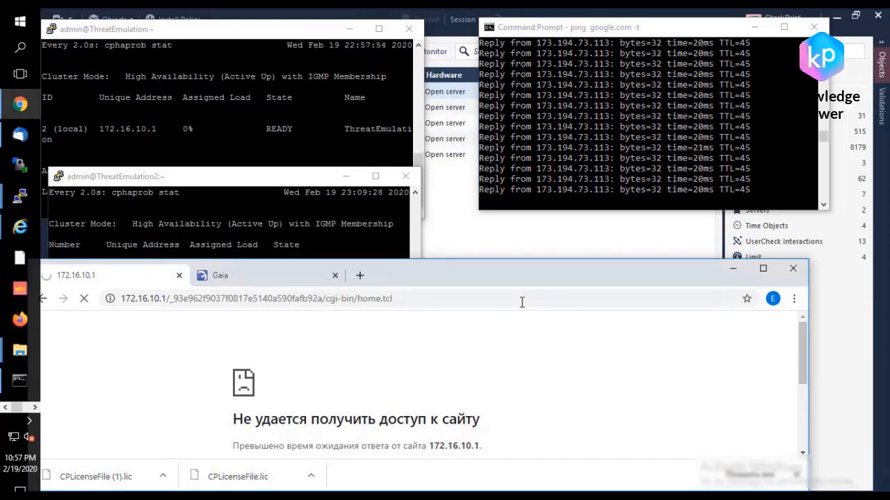
left_click(179, 275)
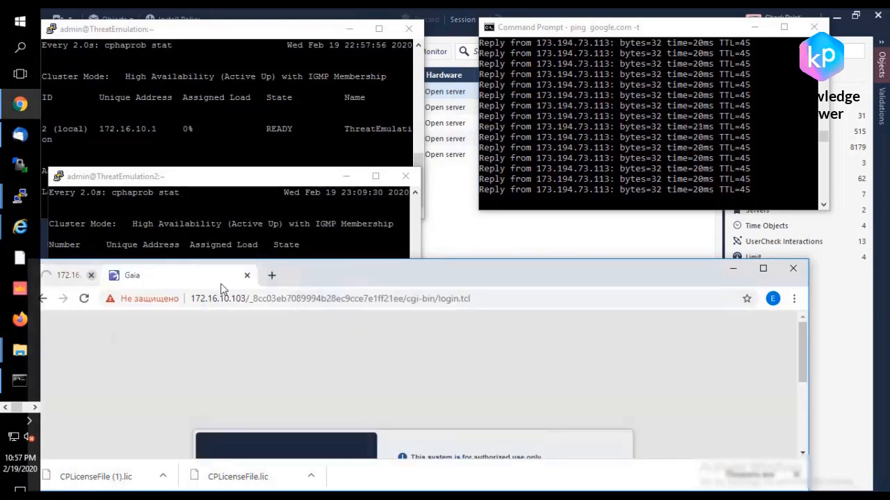
left_click(205, 277)
type("httt")
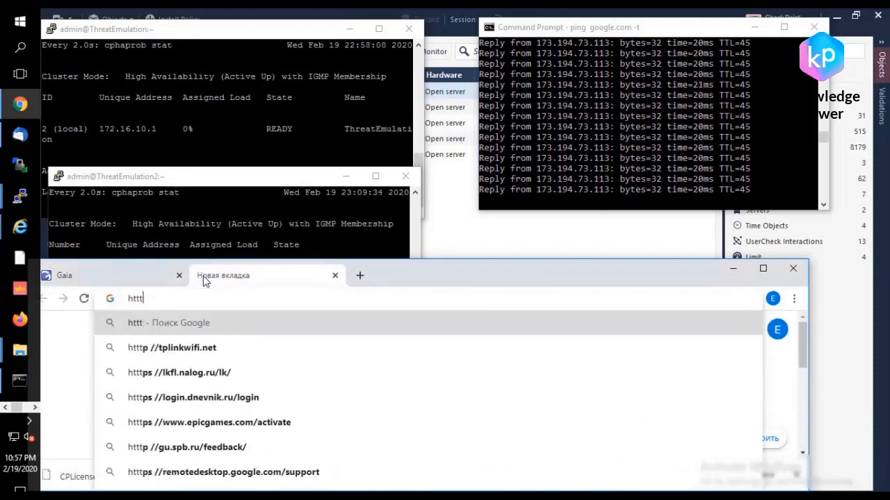
key("BackSpace")
type("ps://176")
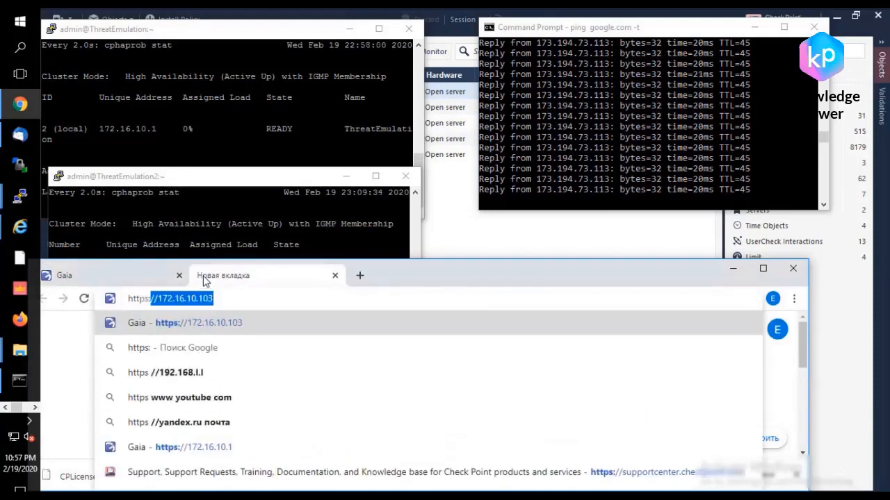
type("2")
key("BackSpace")
key("BackSpace")
type("2.16.10.1")
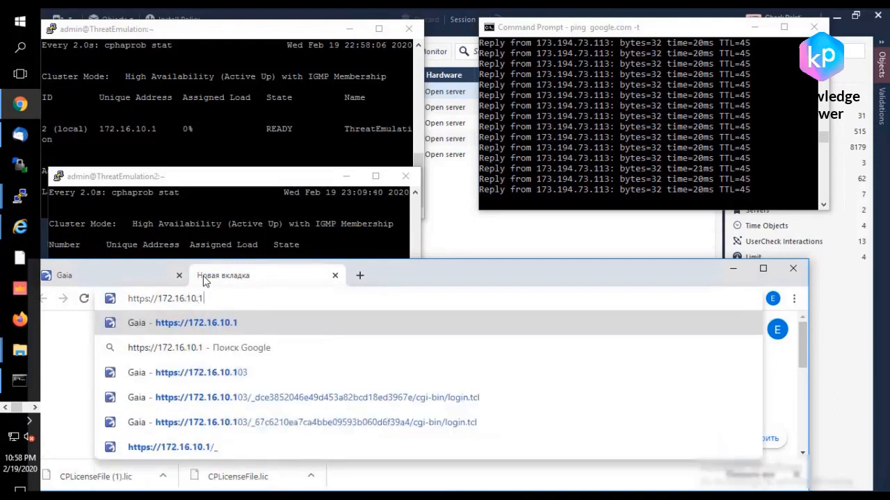
key("Return")
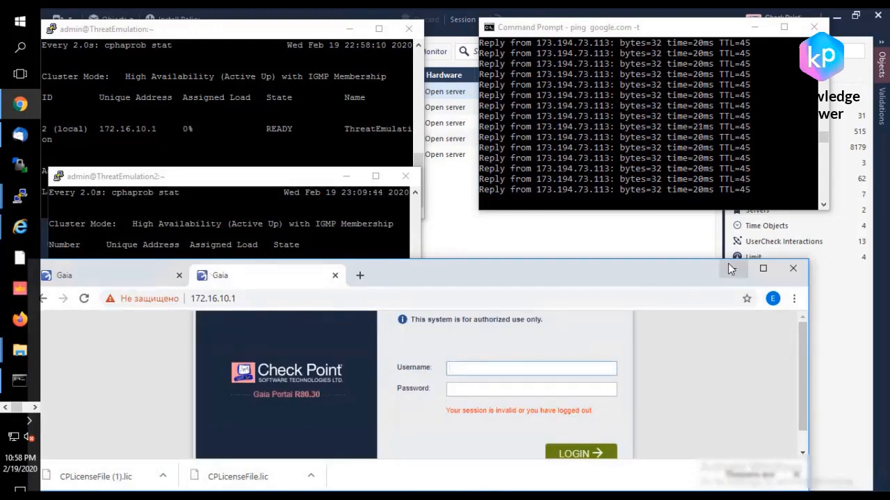
Step: Set the platform version of Cluster_172.16.10.104 to R80.30 in SmartConsole and save the cluster properties
left_click(481, 236)
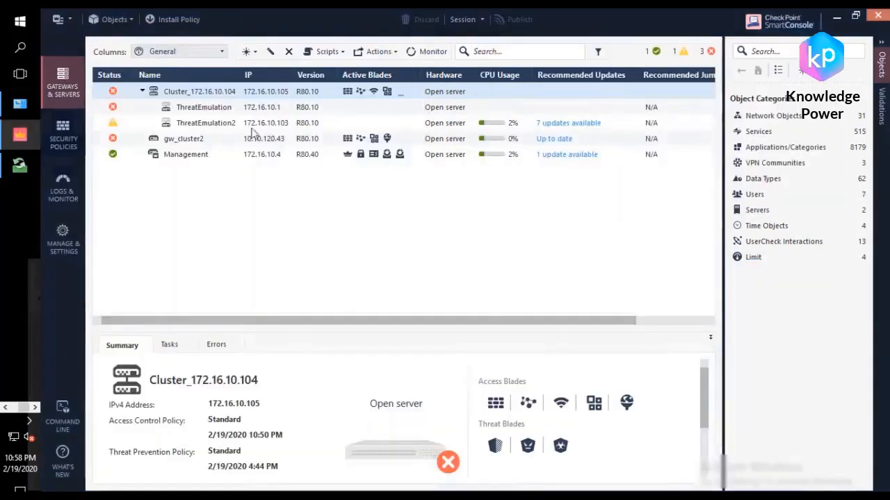
left_click(208, 91)
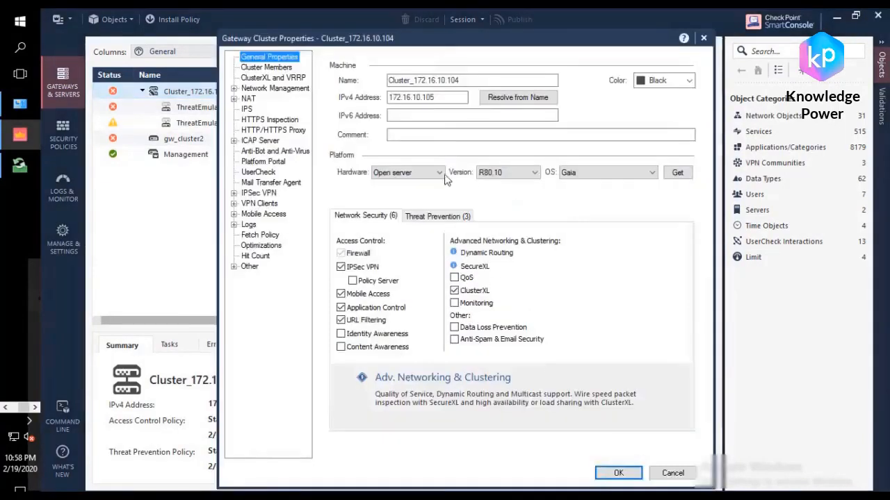
left_click(506, 173)
left_click(500, 194)
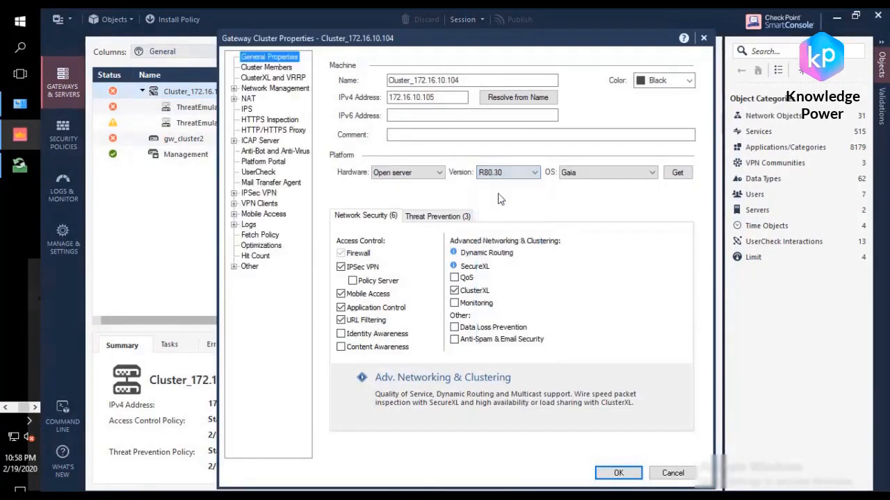
left_click(620, 474)
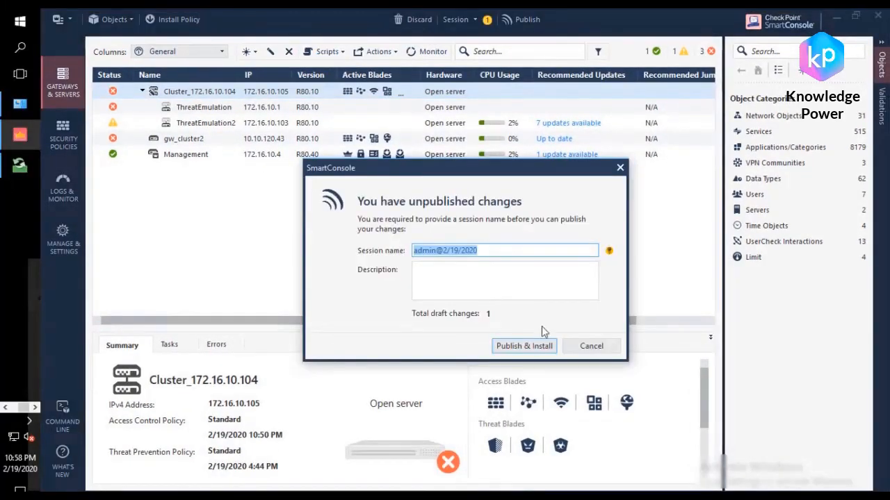
Step: Publish the change, install the Standard Access Control policy on the cluster without requiring every member to succeed, and open the installation details
left_click(517, 345)
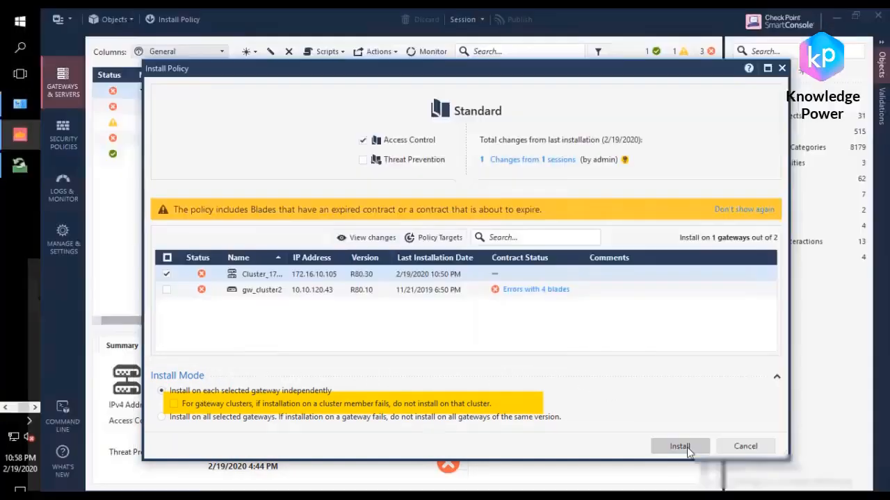
left_click(687, 447)
left_click(516, 346)
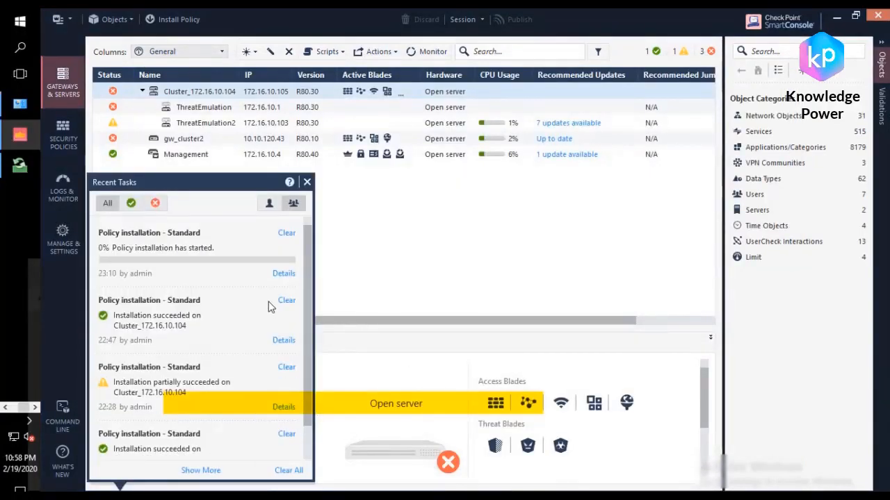
left_click(291, 279)
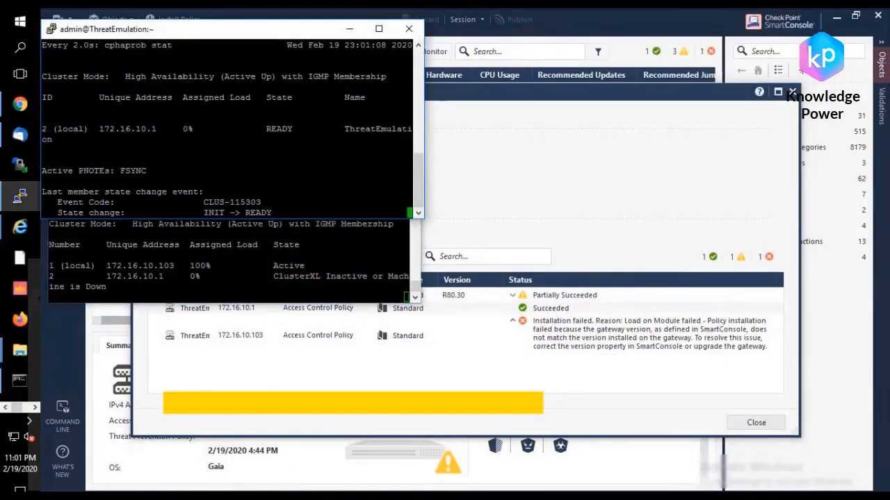
Step: Stop the cluster state watch on ThreatEmulation and reboot that member, keeping the ThreatEmulation2 and ping windows in view
key("ctrl+c")
type("reboot")
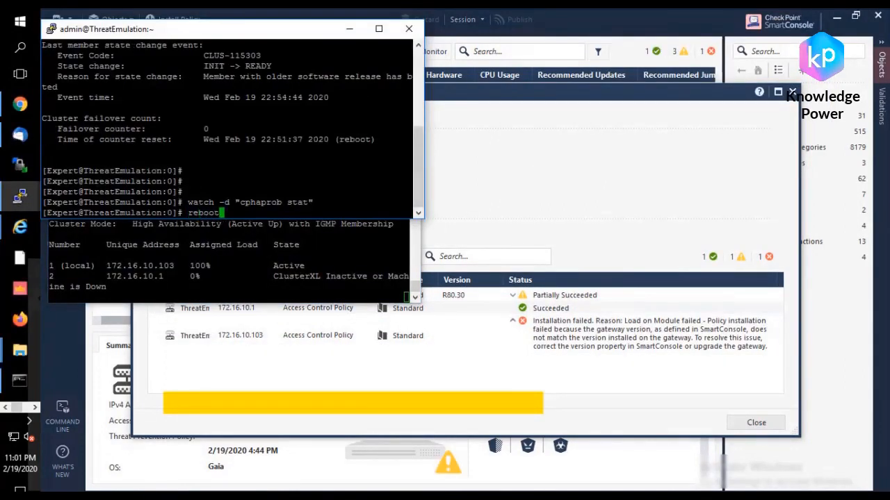
key("Return")
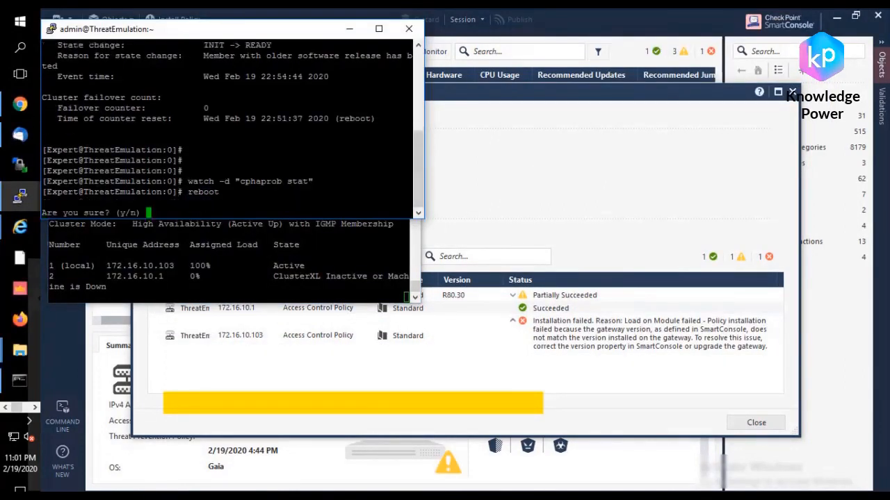
type("y")
key("Return")
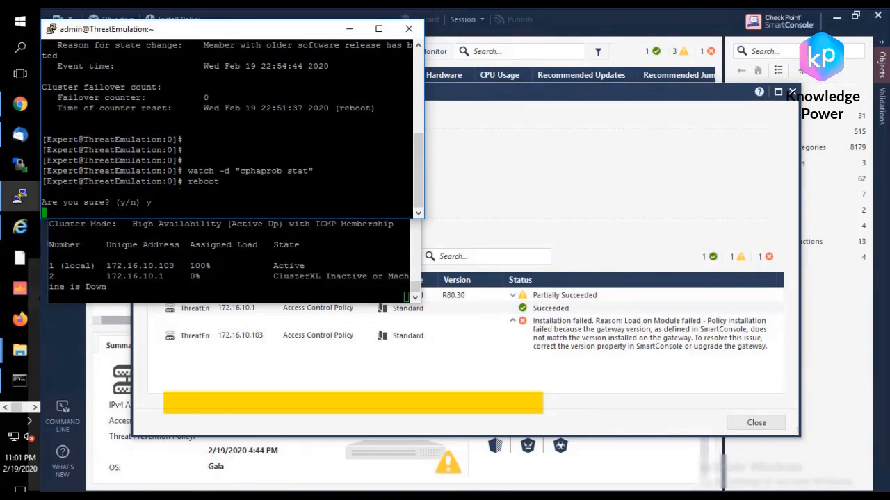
left_click(201, 257)
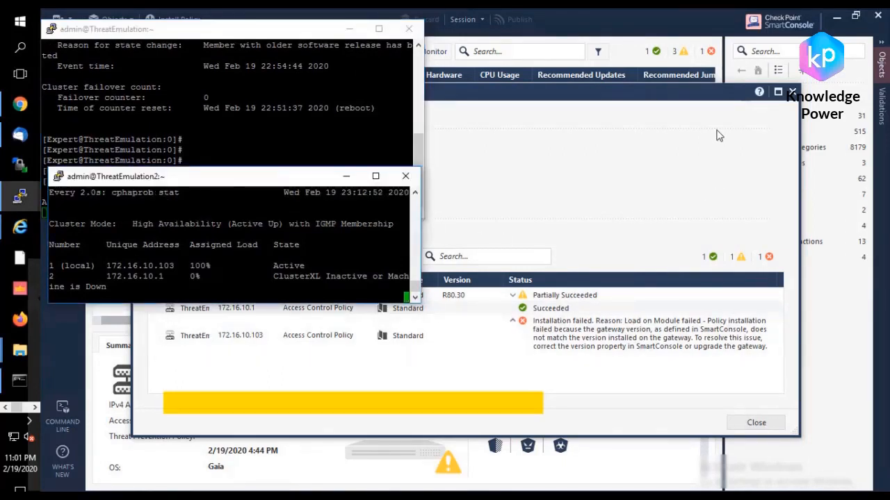
left_click(19, 381)
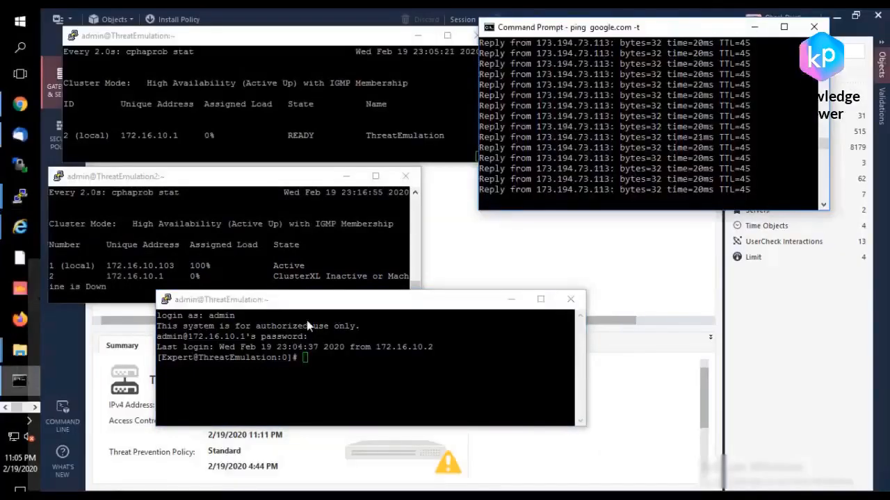
Step: Run cphacu start no_dr in the free ThreatEmulation terminal to start the connectivity upgrade on the ready member
left_click(380, 315)
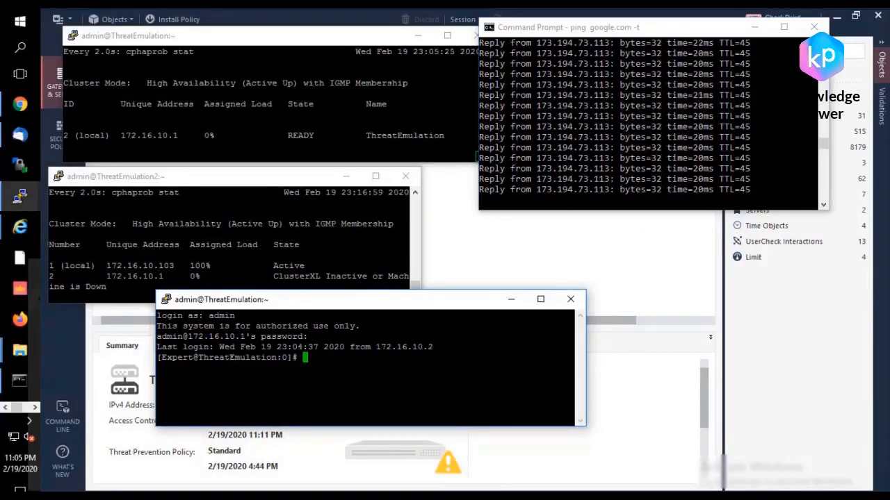
type("cp")
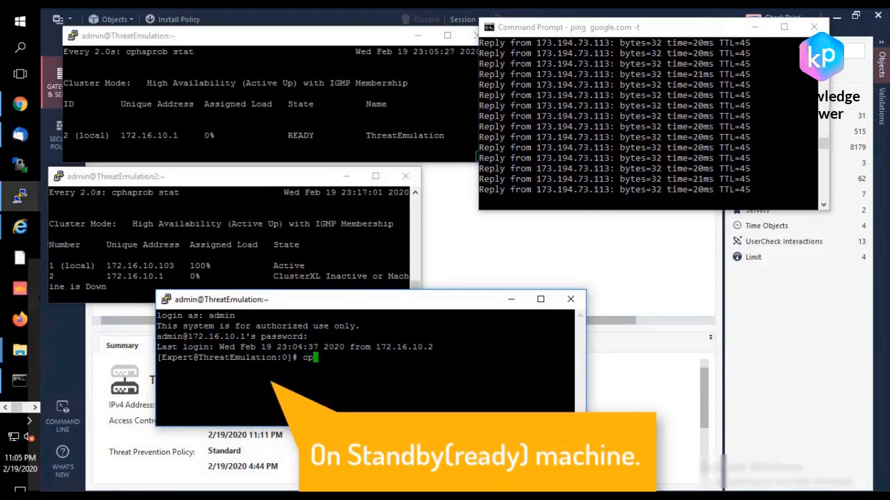
type("hacu start")
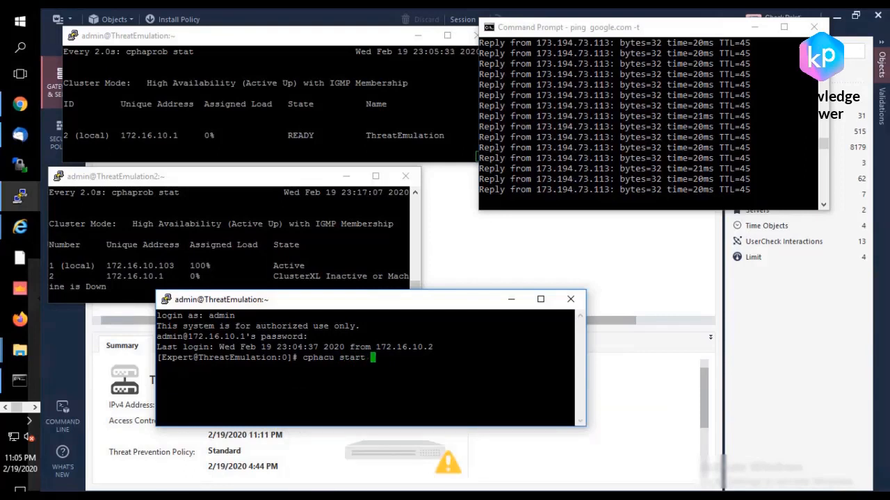
type(" no_dr")
key("Return")
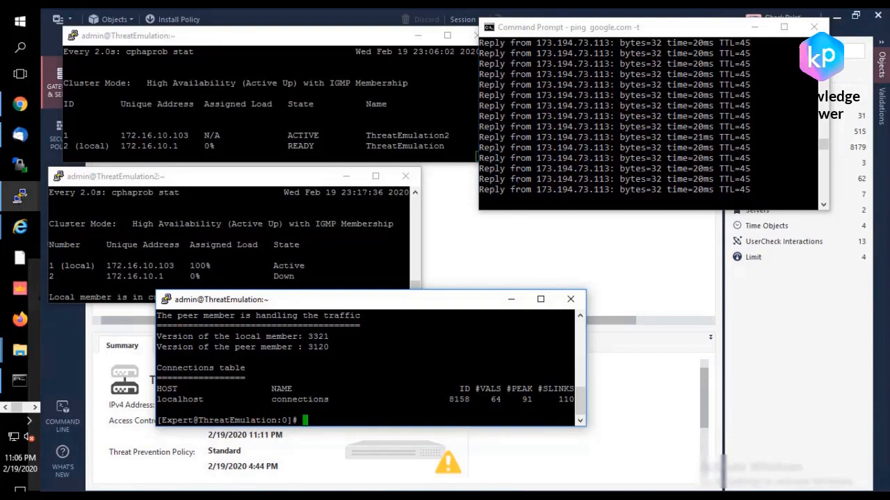
Step: Duplicate the ThreatEmulation2 session, log in as admin with the account password, and arrange the command terminals clear of the state watches
left_click(169, 265)
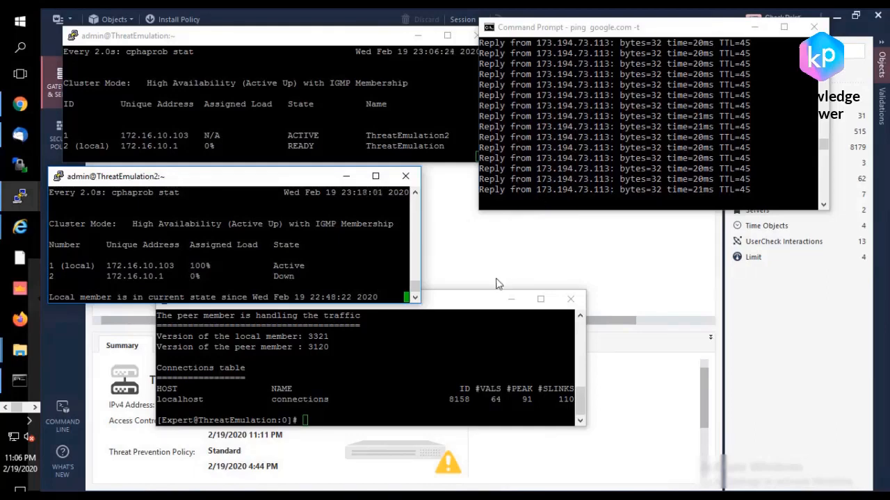
left_click_drag(455, 301, 745, 29)
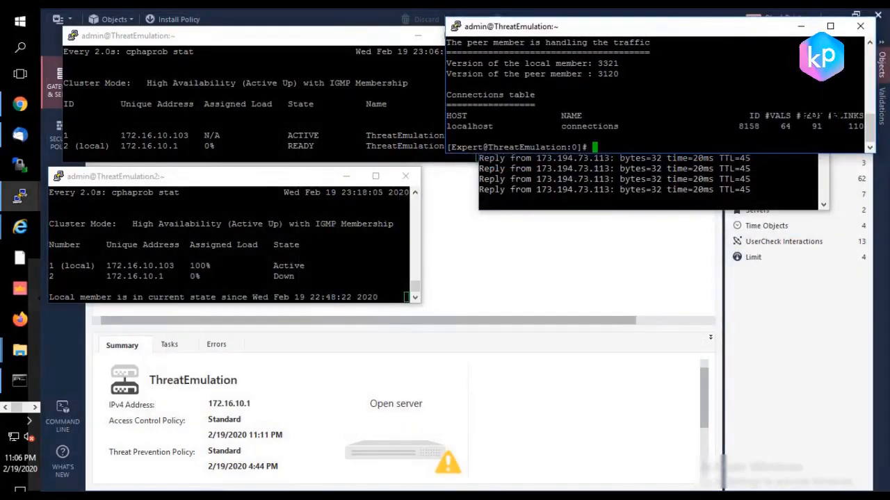
right_click(280, 178)
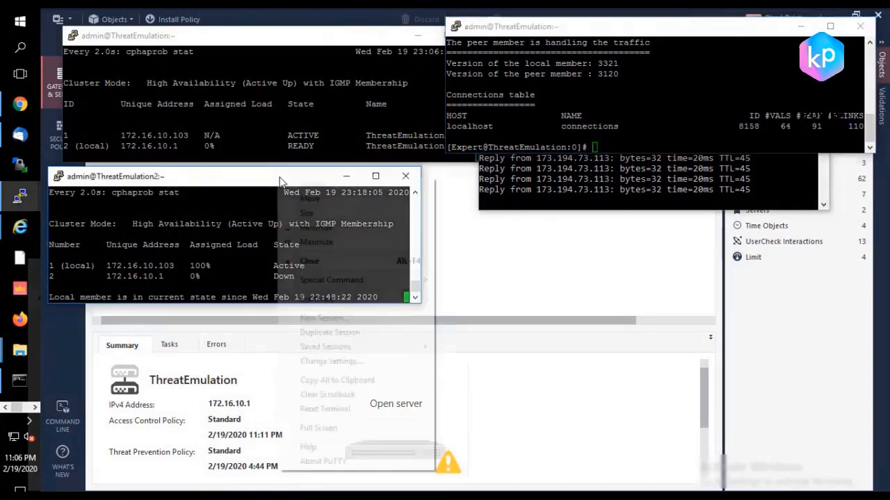
left_click(329, 332)
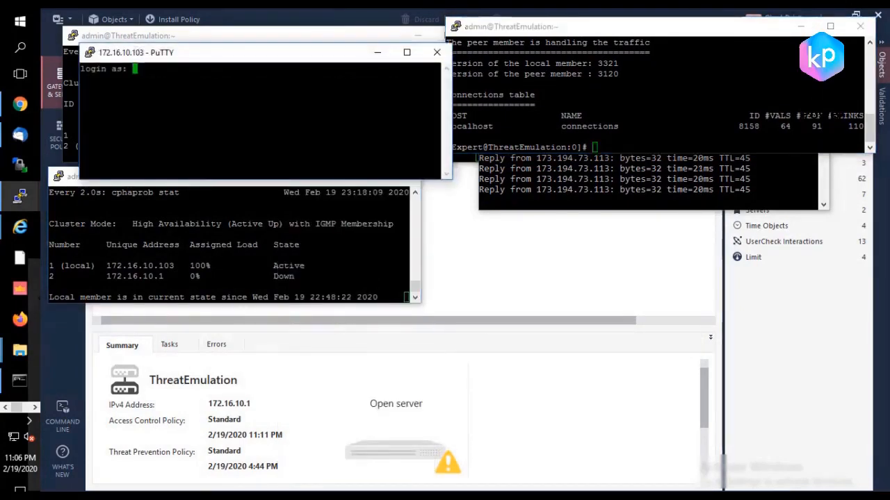
type("admin")
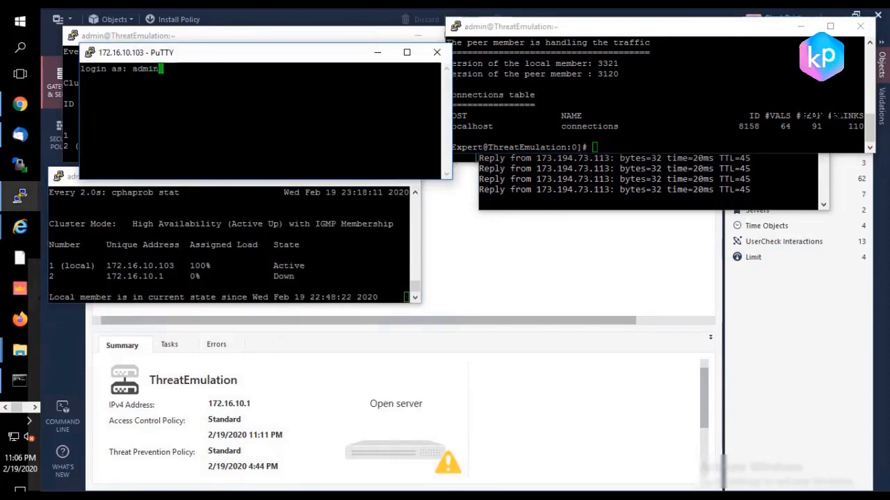
key("Return")
key("Return")
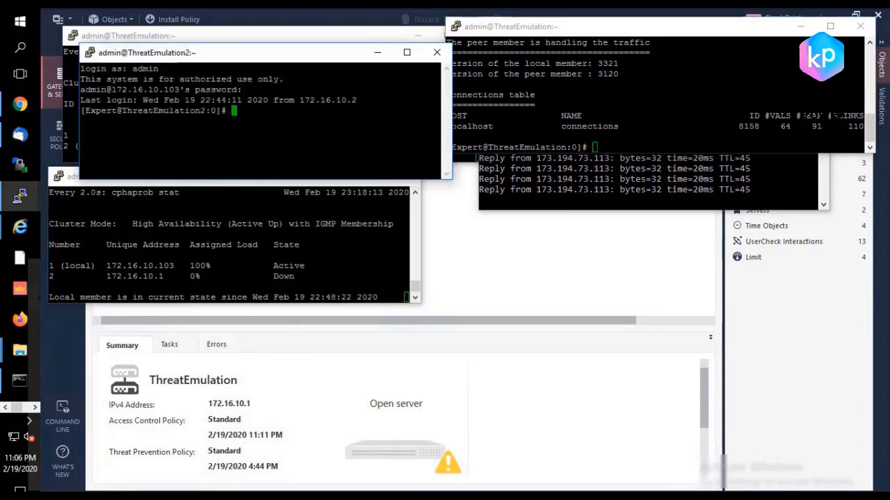
left_click_drag(284, 59, 592, 245)
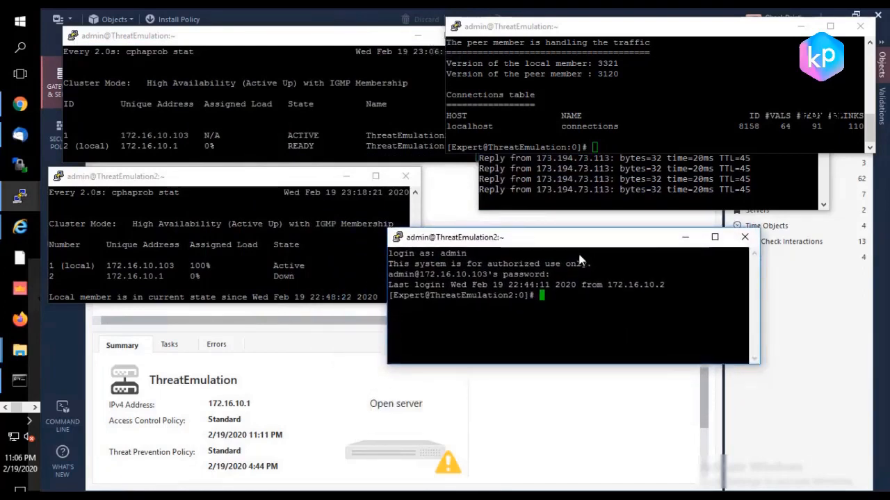
Step: Run cphacu stat in the new ThreatEmulation2 session to check its connectivity upgrade status
type("cp")
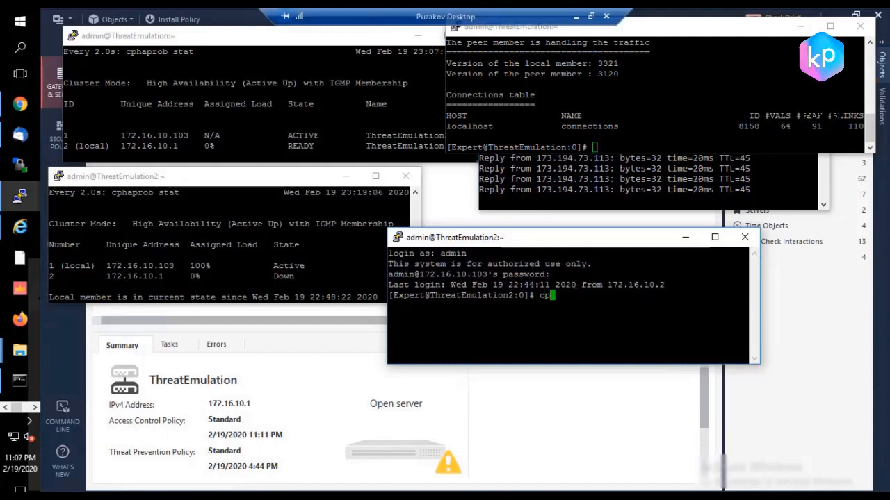
type("f")
key("BackSpace")
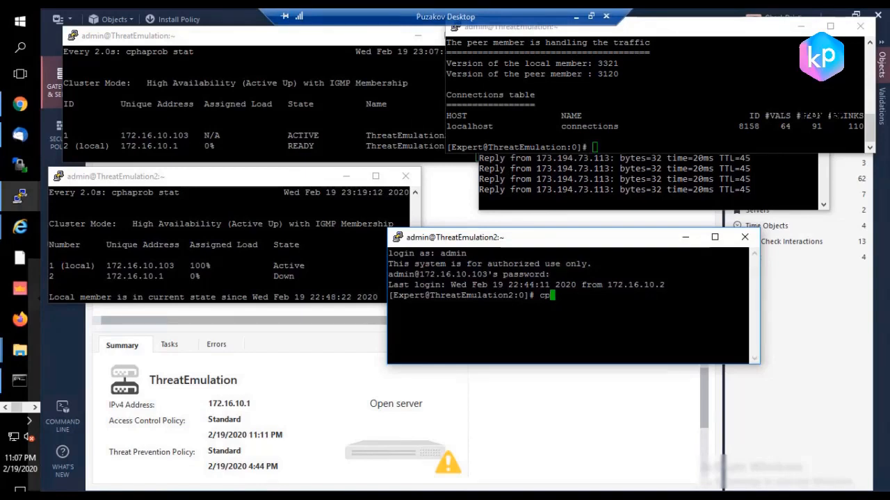
type("h")
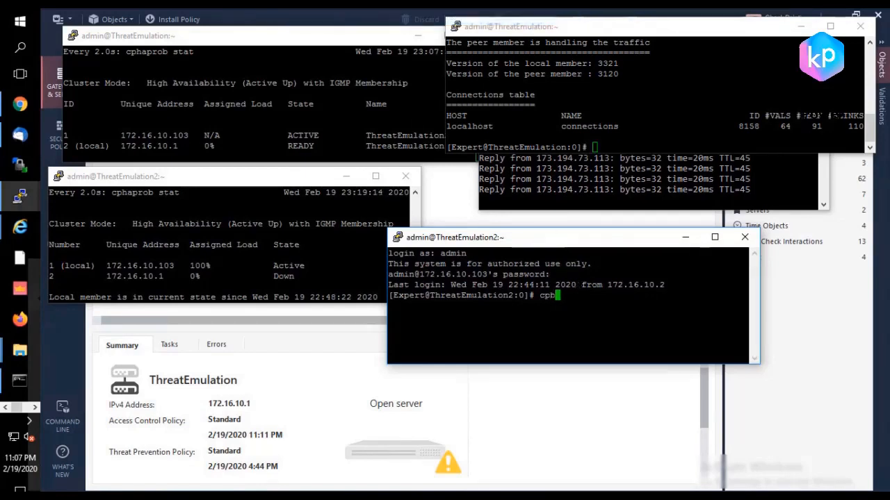
type("acu stat")
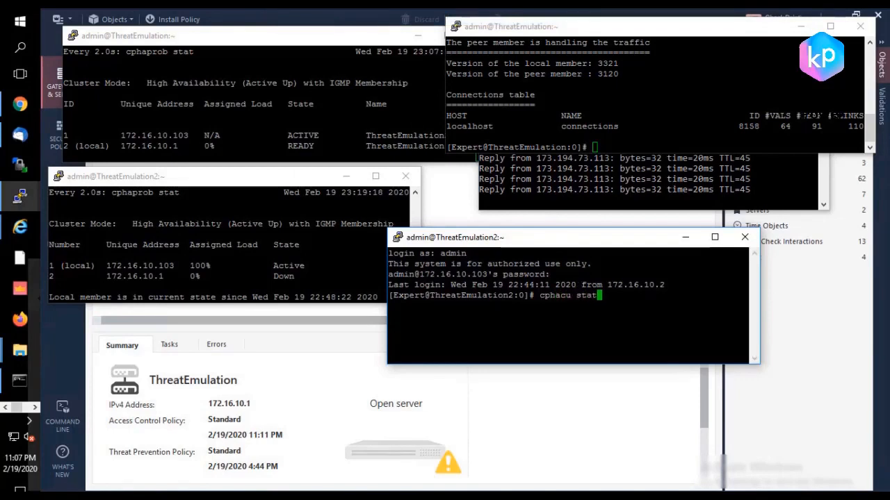
key("Return")
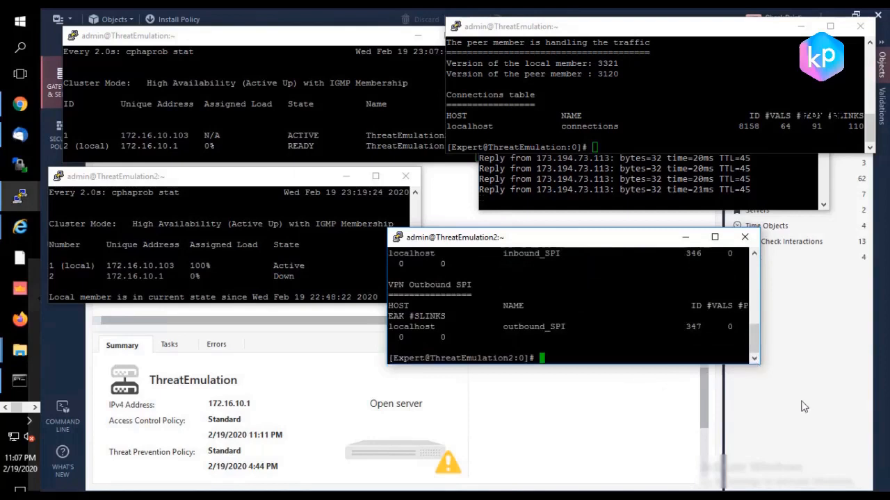
Step: Enlarge the ThreatEmulation2 and ThreatEmulation command terminals and examine the connectivity upgrade status and sync output on both members
left_click_drag(564, 244, 433, 147)
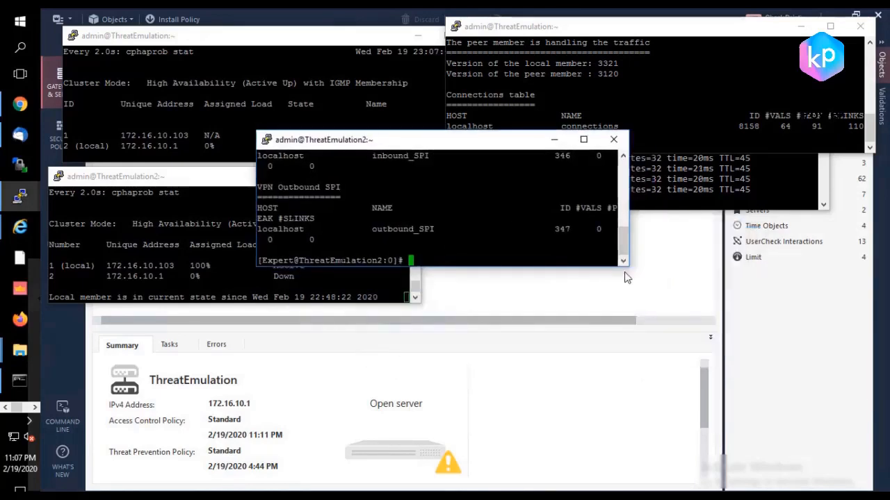
left_click_drag(627, 268, 800, 456)
scroll(522, 292, "up", 3)
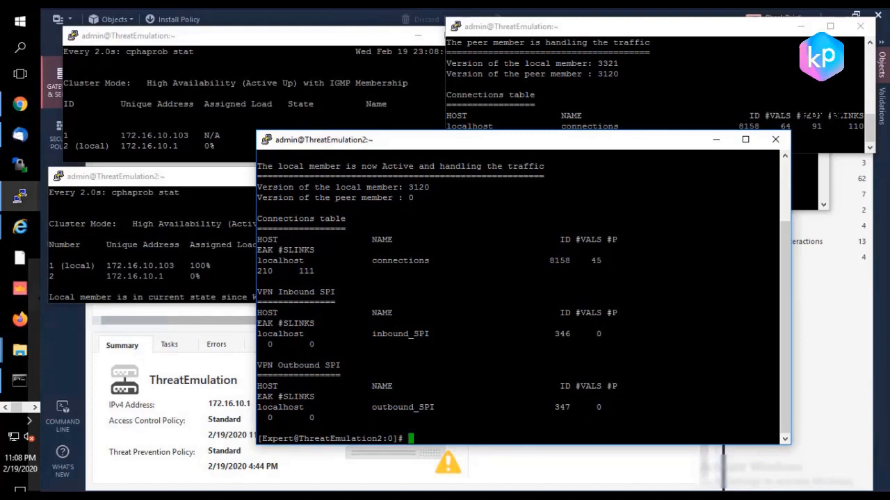
scroll(521, 292, "up", 3)
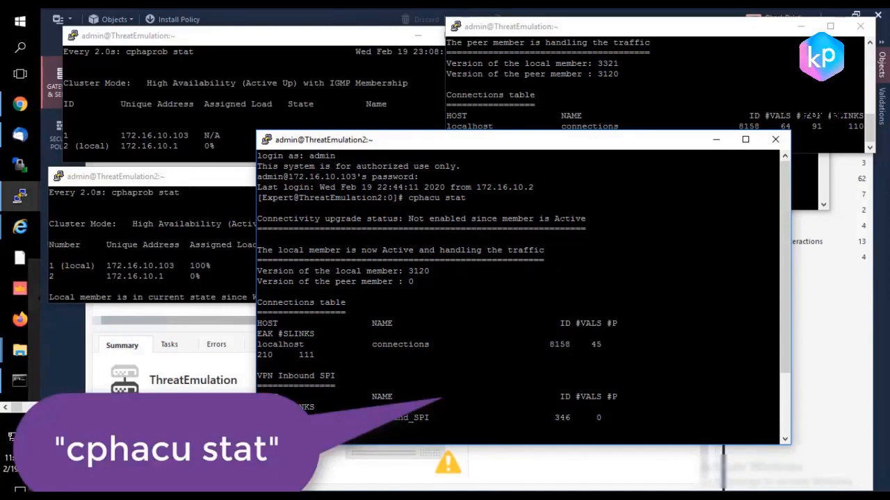
left_click(445, 53)
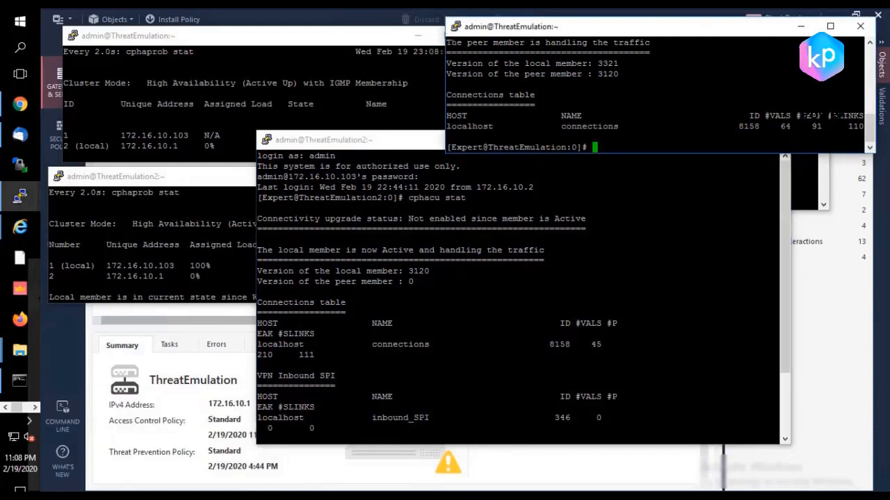
left_click_drag(877, 156, 864, 299)
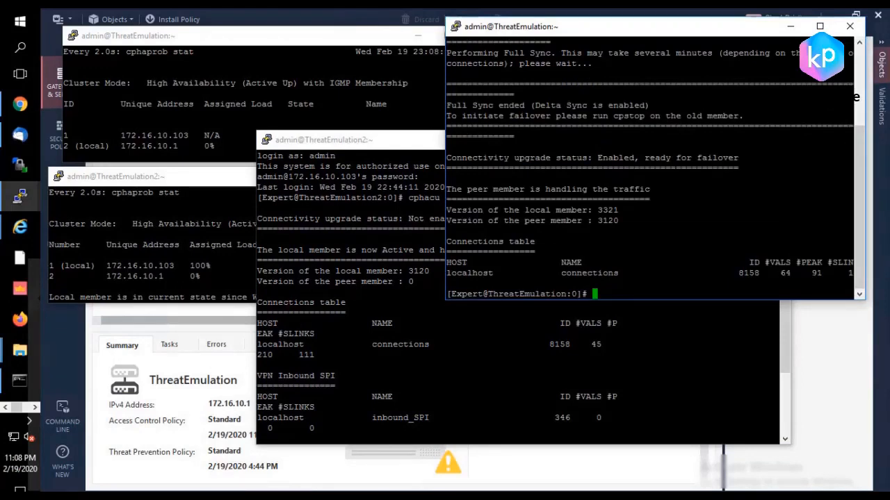
Step: Run cpstop in the ThreatEmulation2 command terminal to fail over from the old active member
left_click(598, 376)
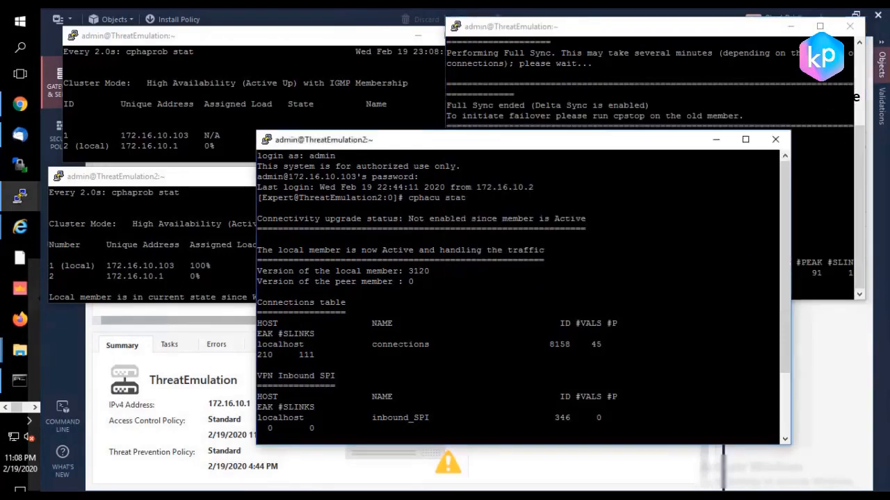
key("Return")
type("c")
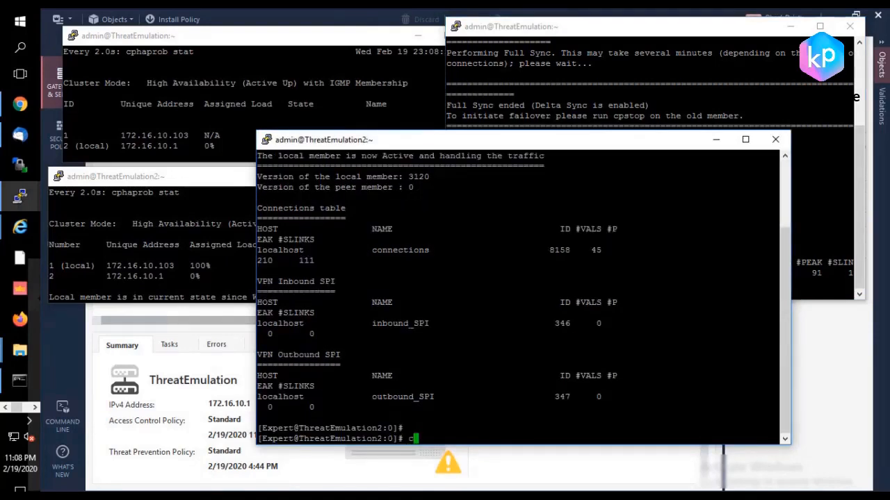
type("pstop")
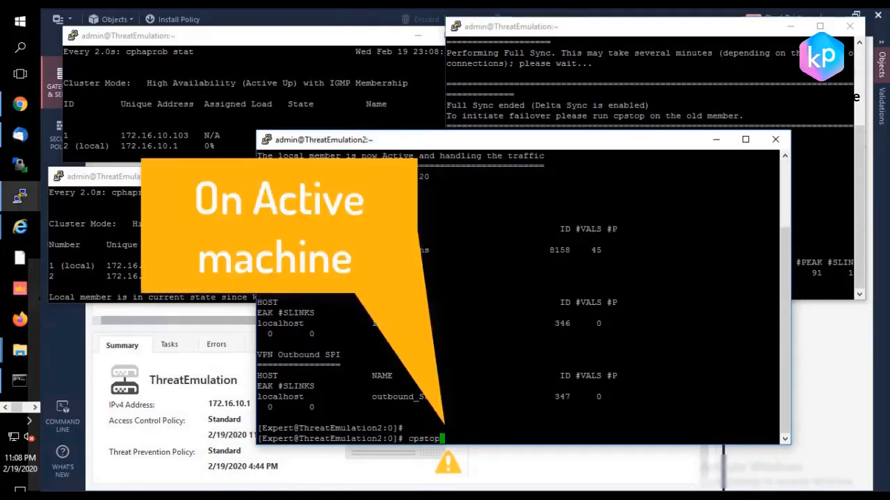
key("Return")
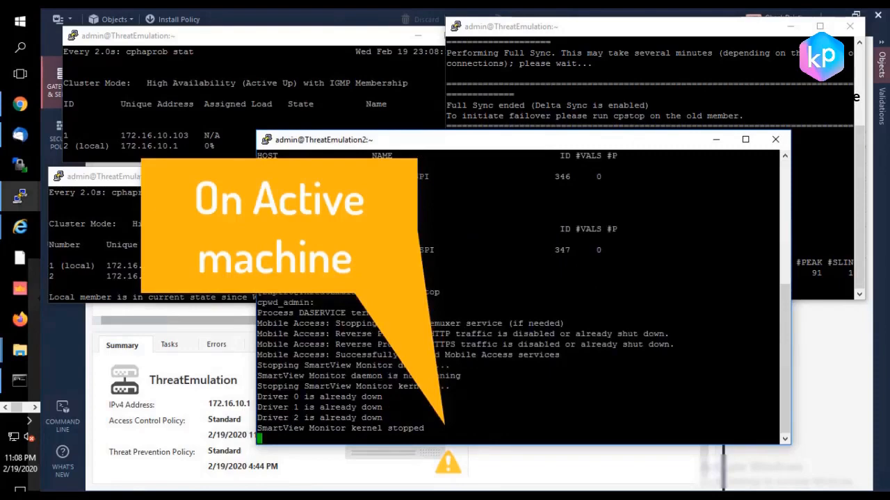
Step: Minimize the ThreatEmulation command terminal and watch the google.com ping and both members' cluster state during the failover
left_click(789, 27)
left_click(707, 98)
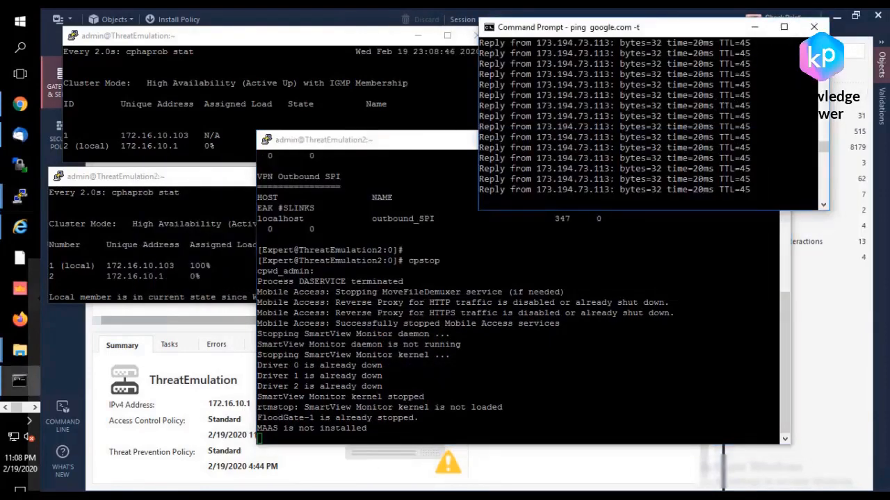
left_click(240, 123)
left_click(197, 201)
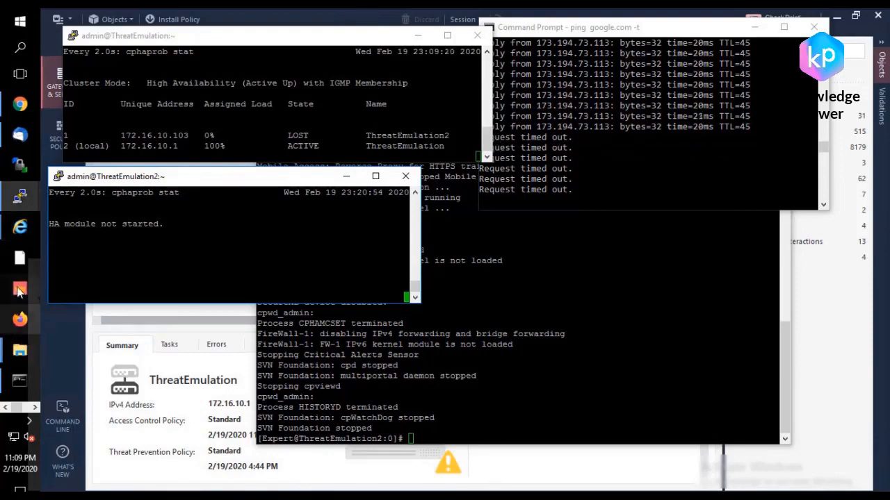
Step: Search the web for fdfd in a new Chrome tab to test internet access through the cluster
left_click(19, 104)
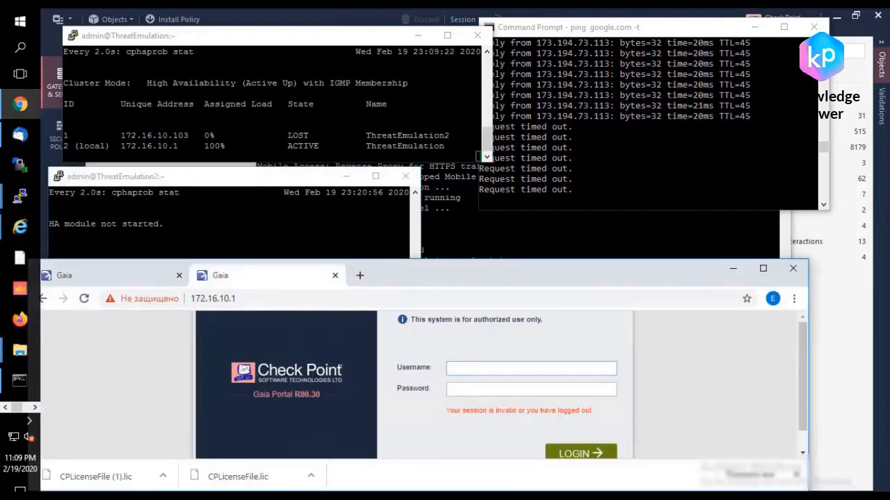
left_click(360, 275)
type("fdfd")
key("Return")
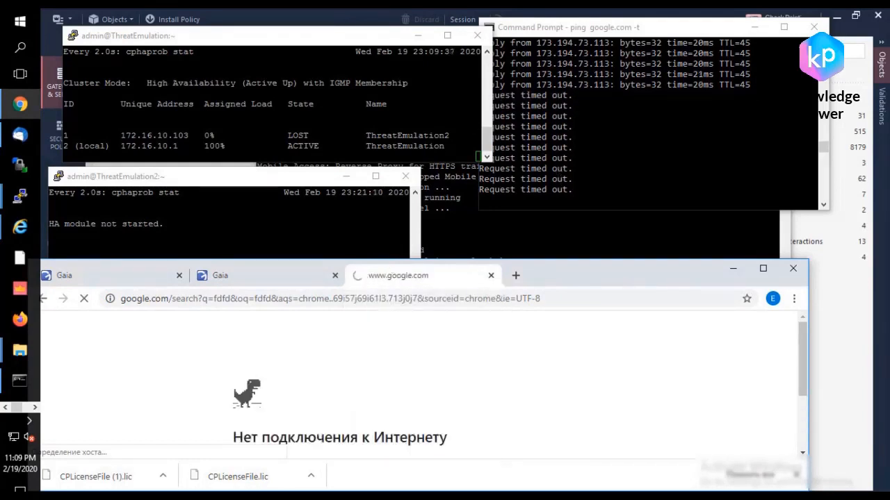
Step: Check the cluster state and ping replies after the failover, minimizing the browser to clear the view
left_click(265, 192)
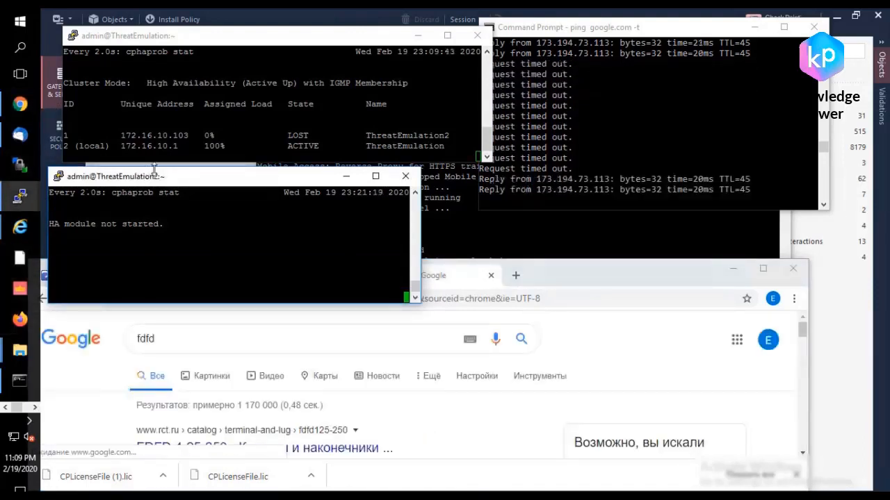
left_click(545, 97)
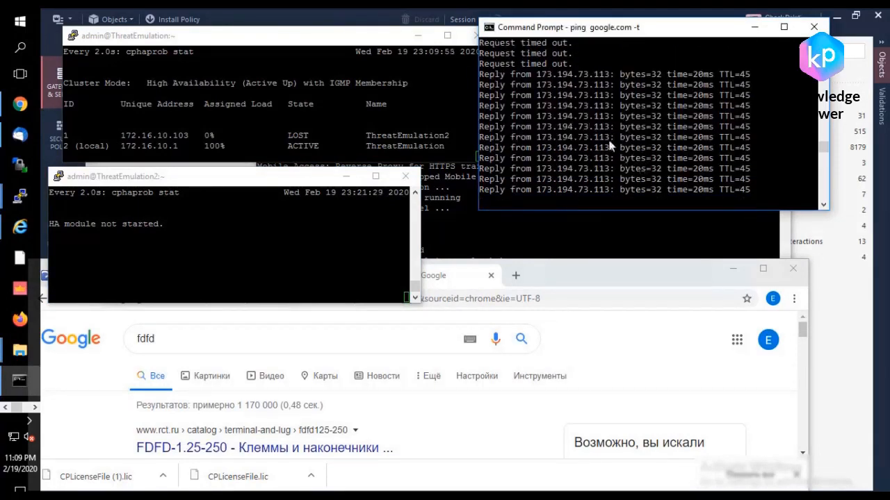
left_click(732, 270)
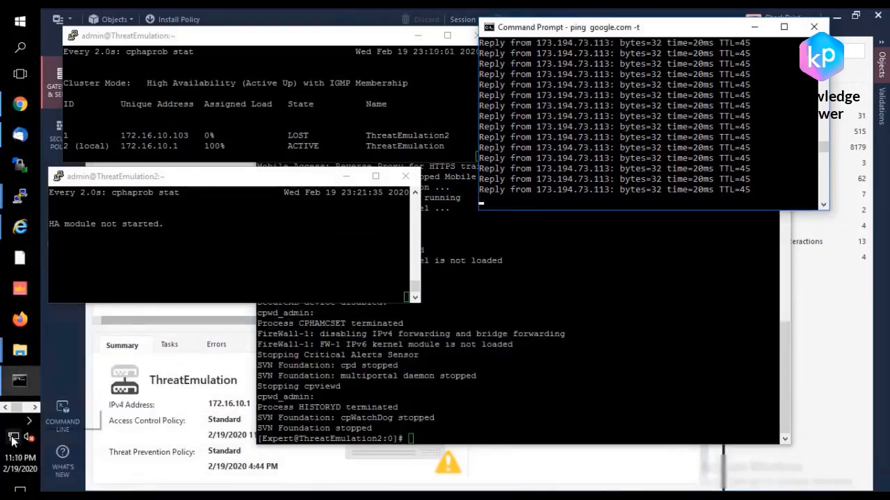
left_click(234, 298)
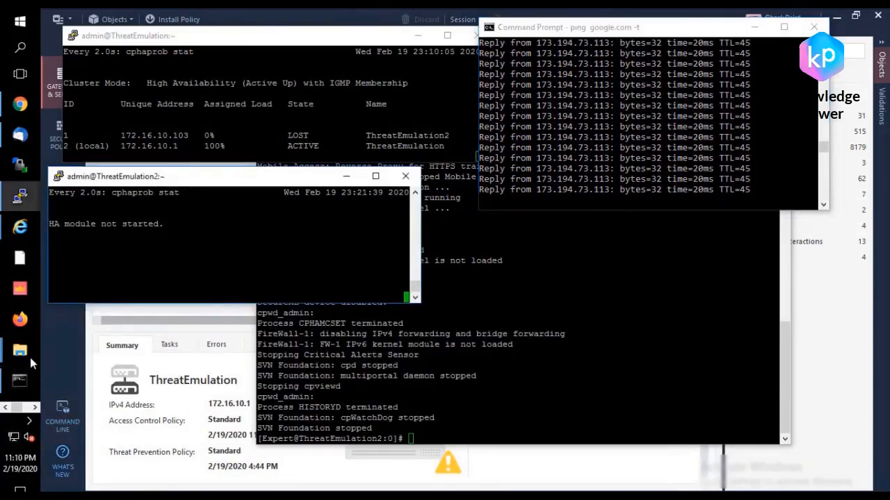
left_click(19, 105)
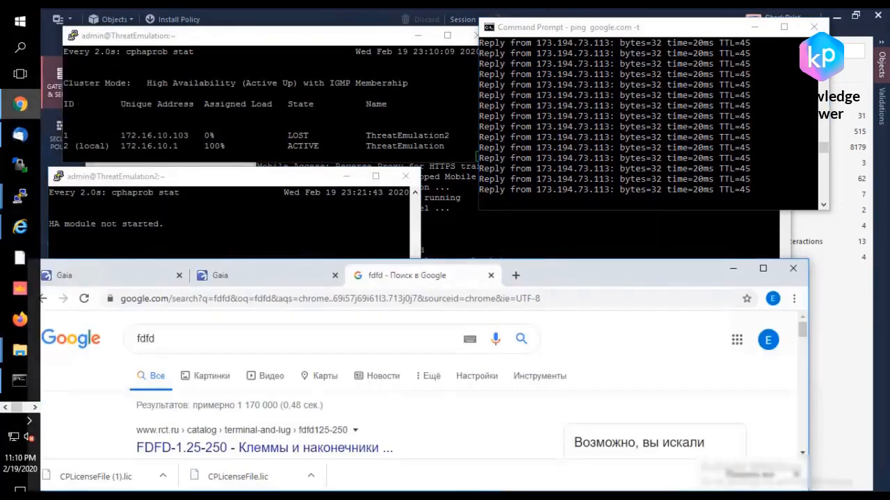
left_click(234, 275)
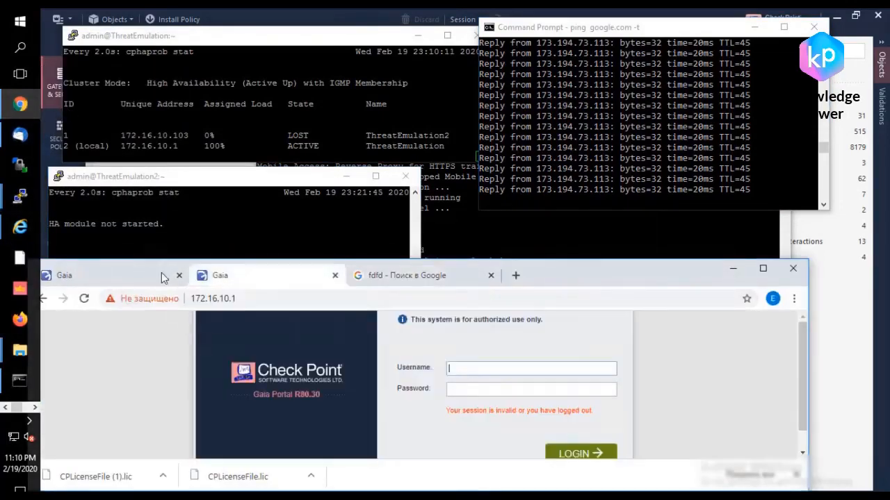
left_click(188, 278)
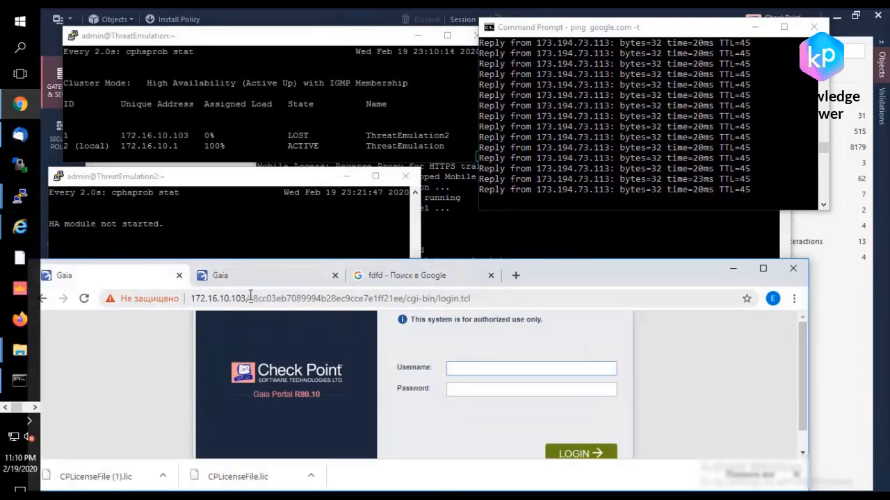
left_click_drag(471, 298, 252, 298)
key("BackSpace")
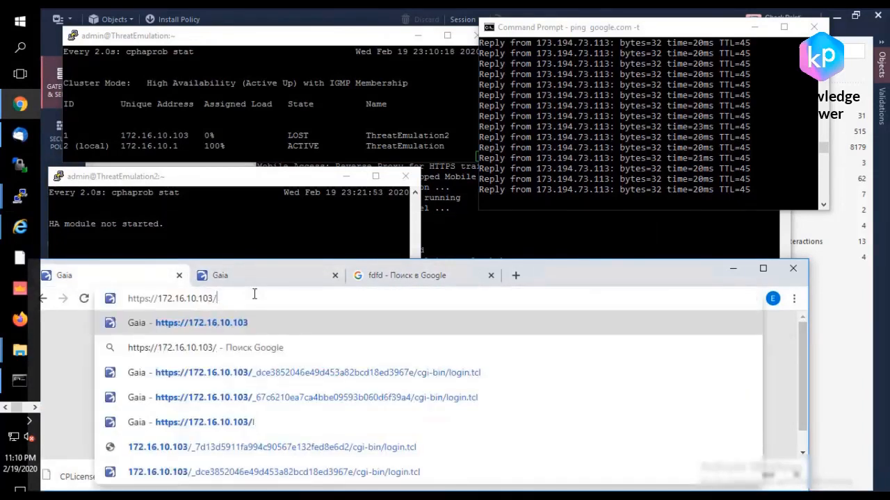
key("Return")
type("admin")
key("Tab")
type("••••••")
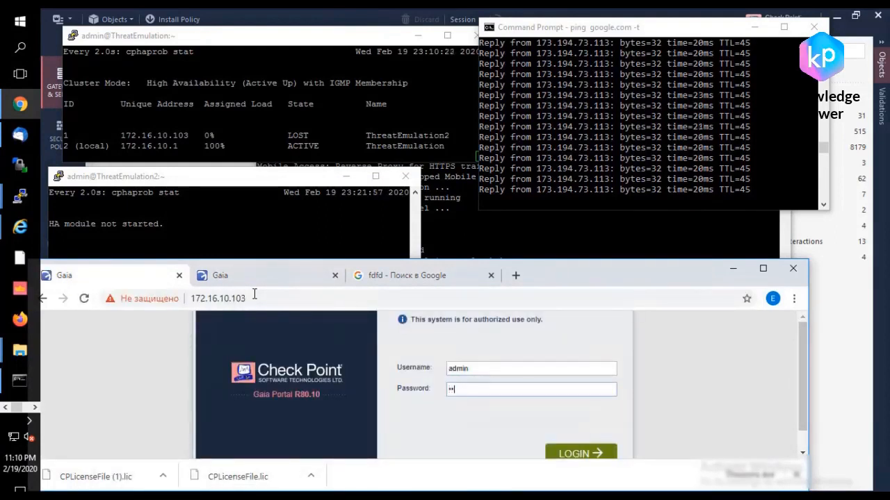
key("Return")
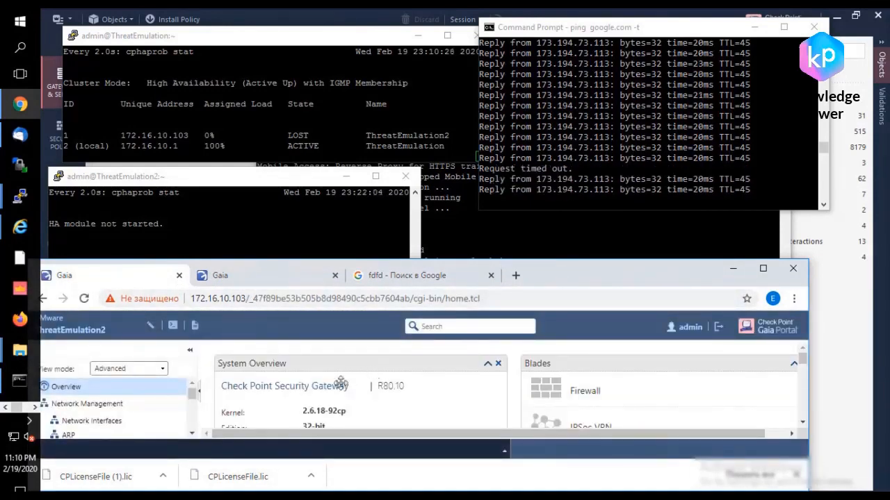
Step: Move and enlarge the browser window, and open ThreatEmulation2's CPUSE upgrade Status and Actions page
left_click_drag(577, 265, 582, 221)
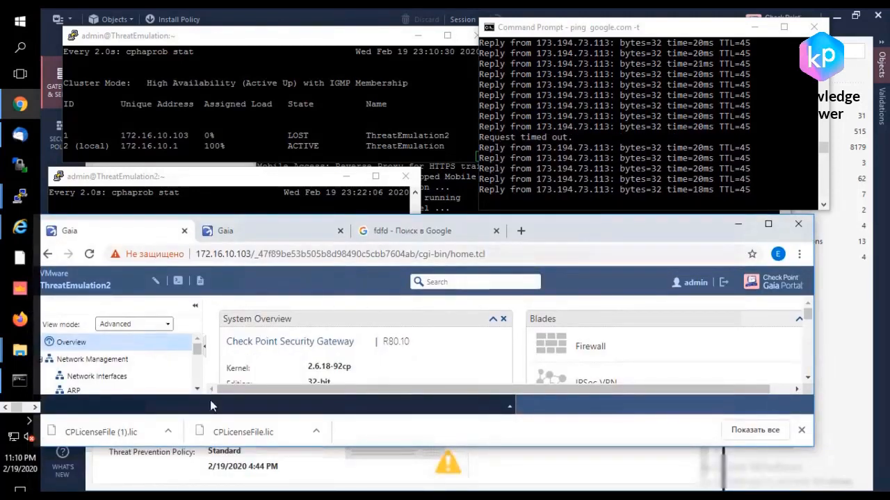
left_click_drag(253, 445, 253, 494)
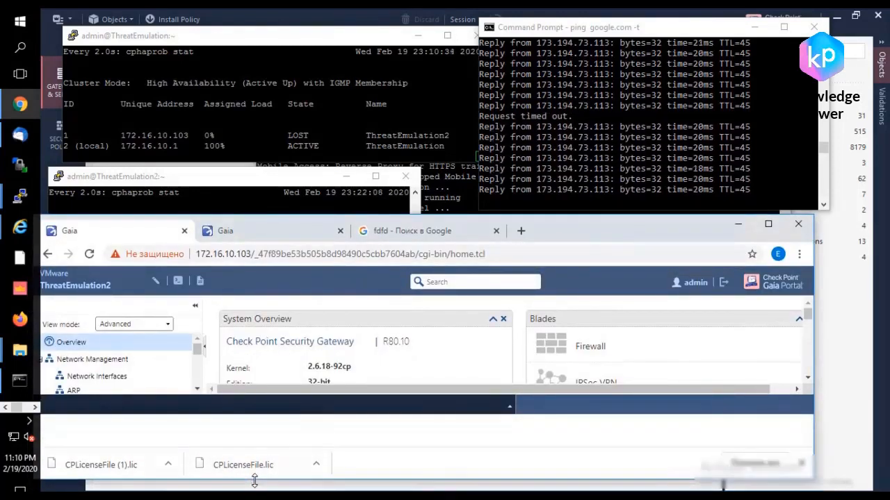
scroll(159, 389, "down", 12)
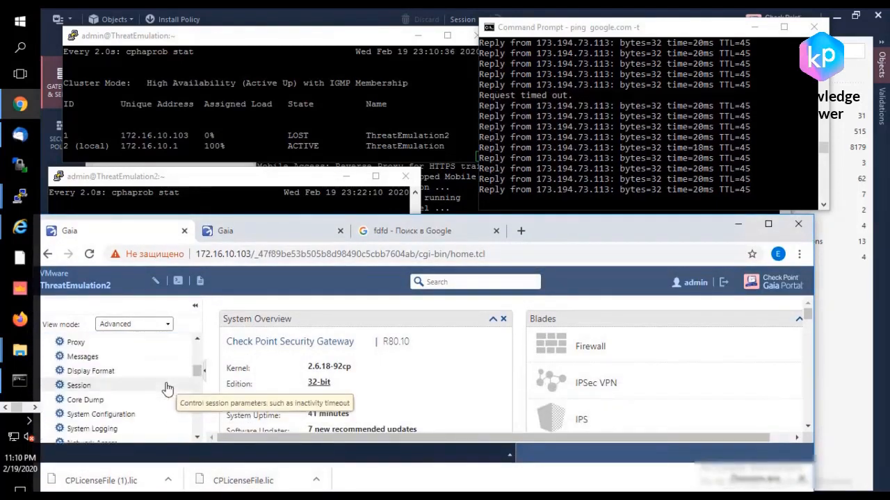
scroll(170, 387, "down", 15)
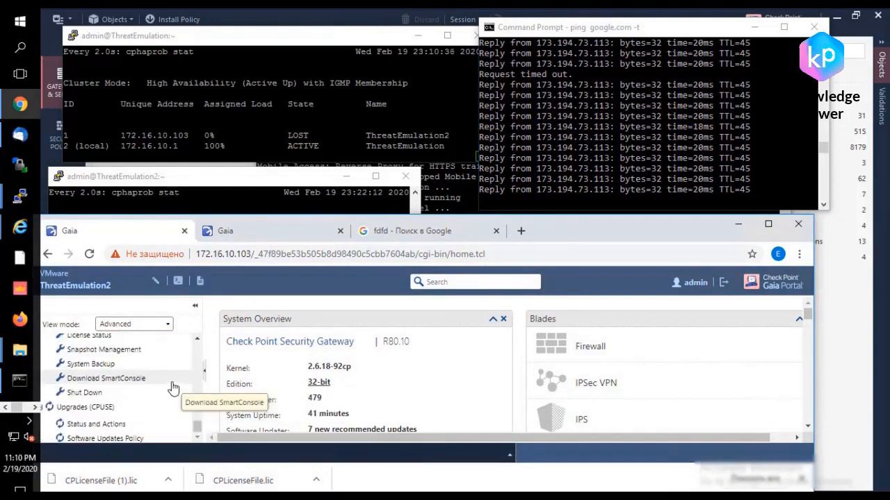
left_click(122, 426)
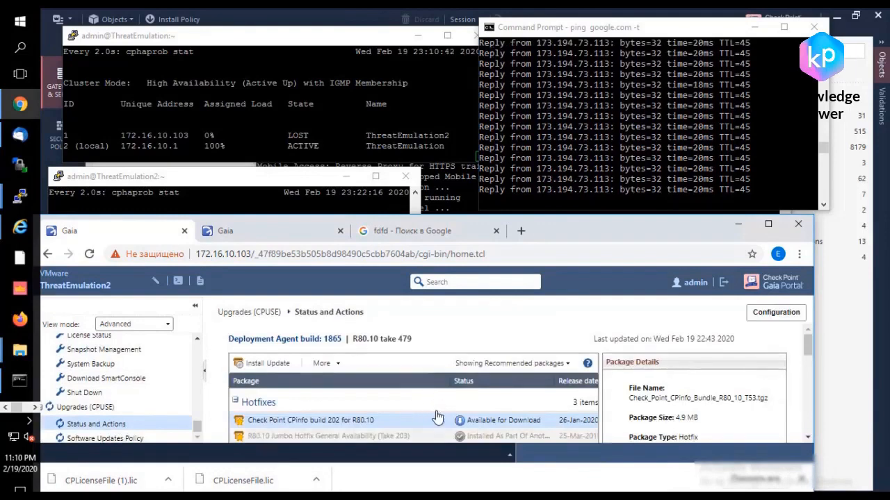
Step: Start the upgrade of ThreatEmulation2 with the downloaded R80.30 Fresh Install and Upgrade package for Security Gateway
scroll(421, 407, "down", 10)
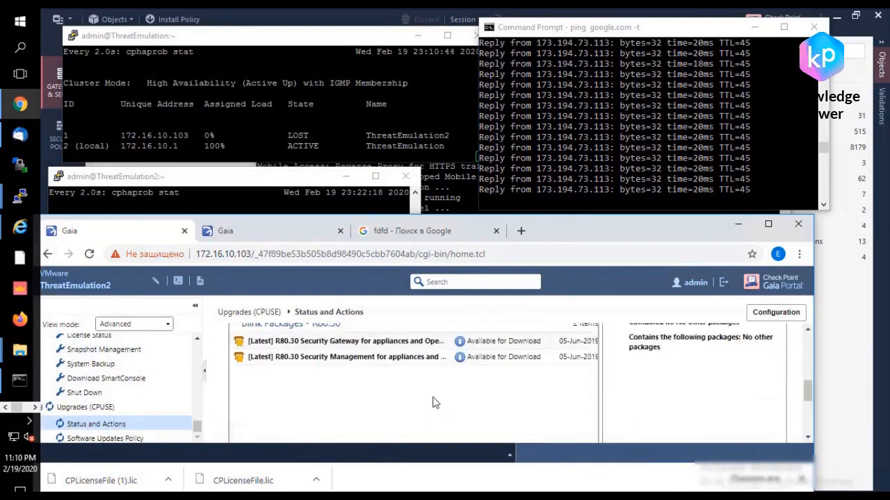
scroll(433, 402, "up", 2)
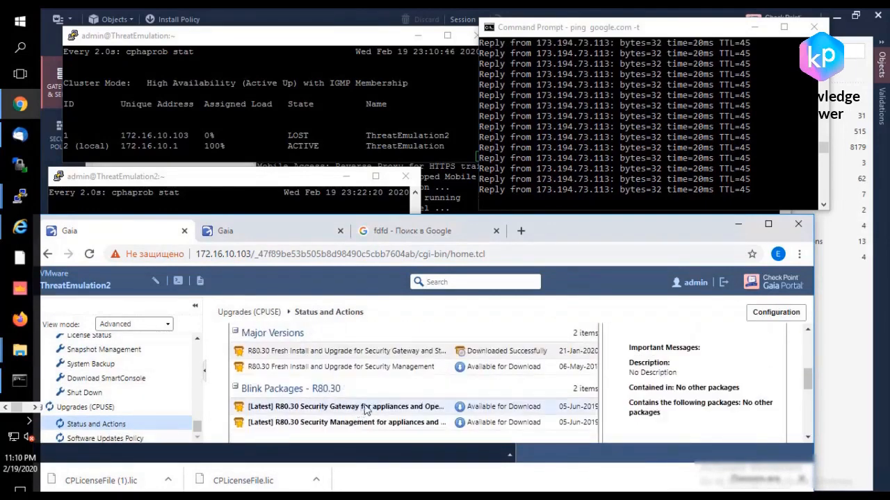
left_click(367, 352)
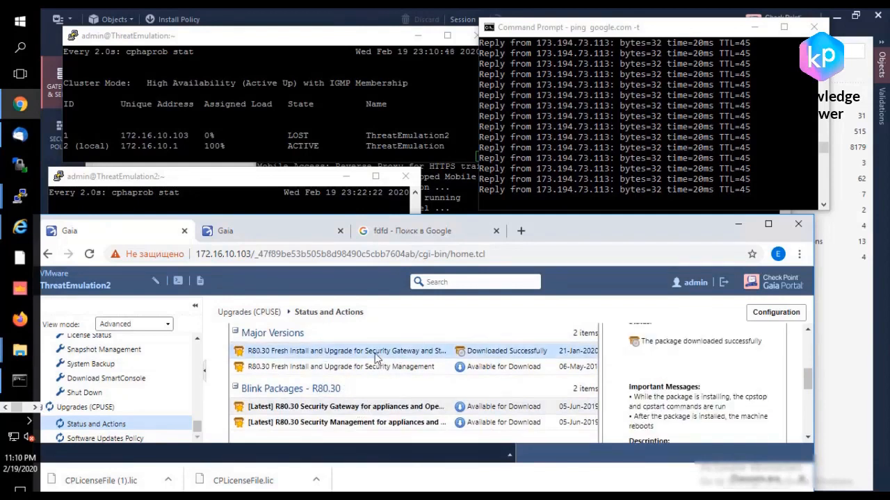
right_click(381, 355)
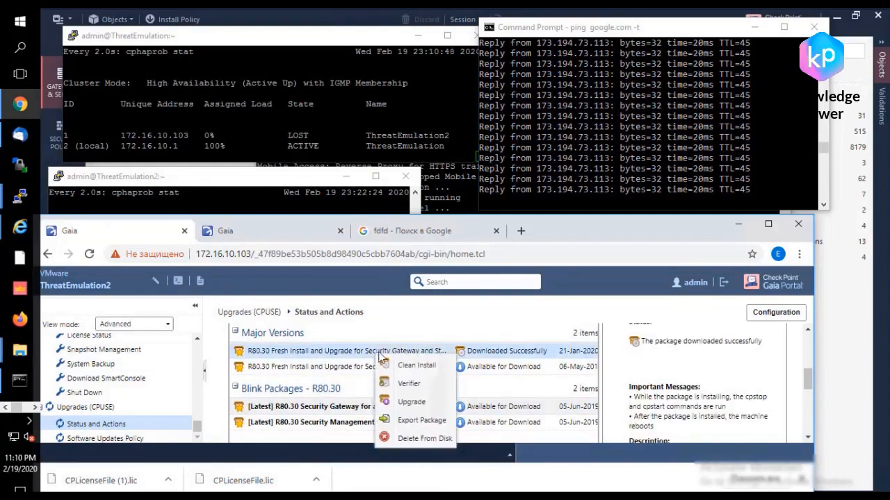
left_click(412, 403)
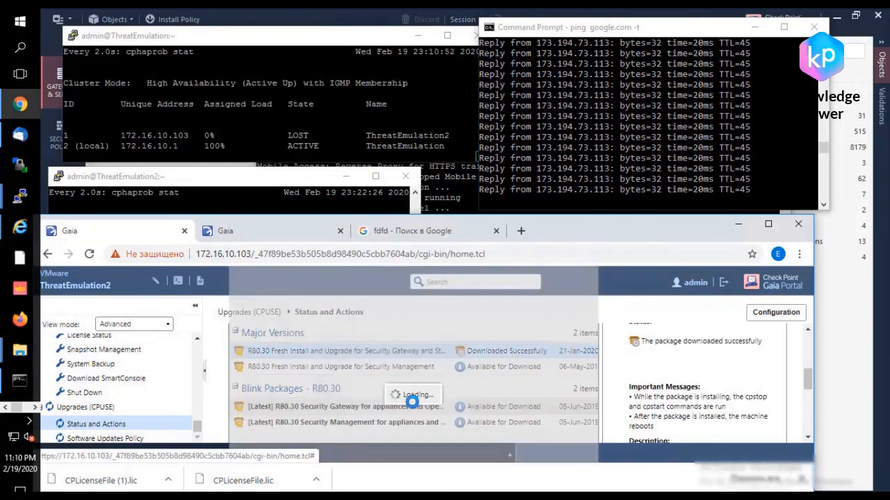
left_click(395, 392)
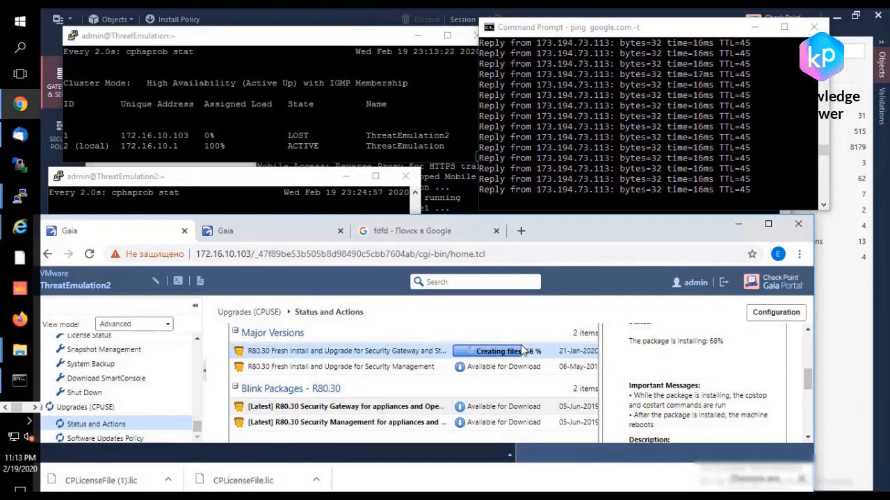
Step: Monitor the package installation and both members' cluster state while ThreatEmulation2 upgrades and reboots
left_click(225, 191)
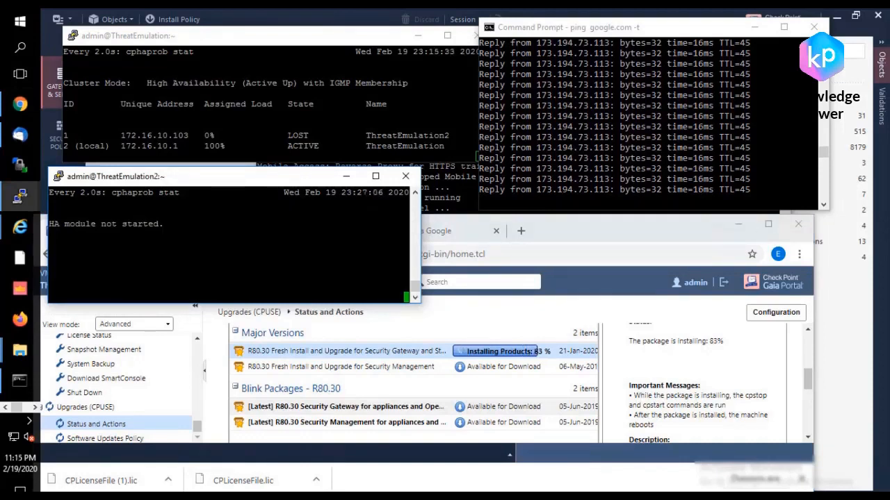
left_click(338, 359)
left_click(278, 118)
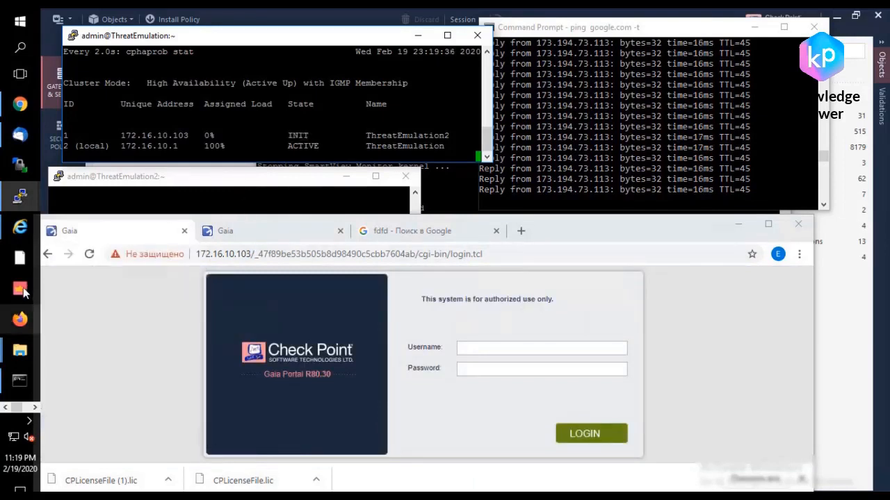
left_click(35, 409)
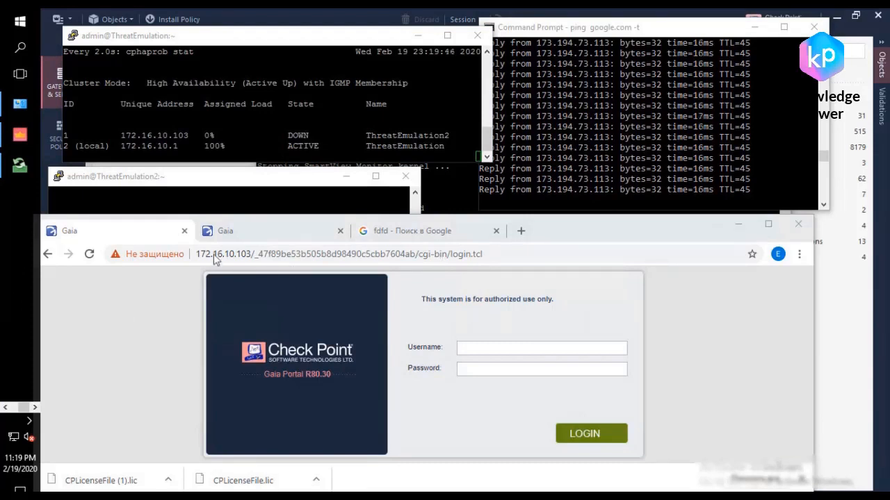
Step: Open a new SSH session to 172.16.10.103 and log in as admin with the account password
left_click(242, 213)
left_click(559, 314)
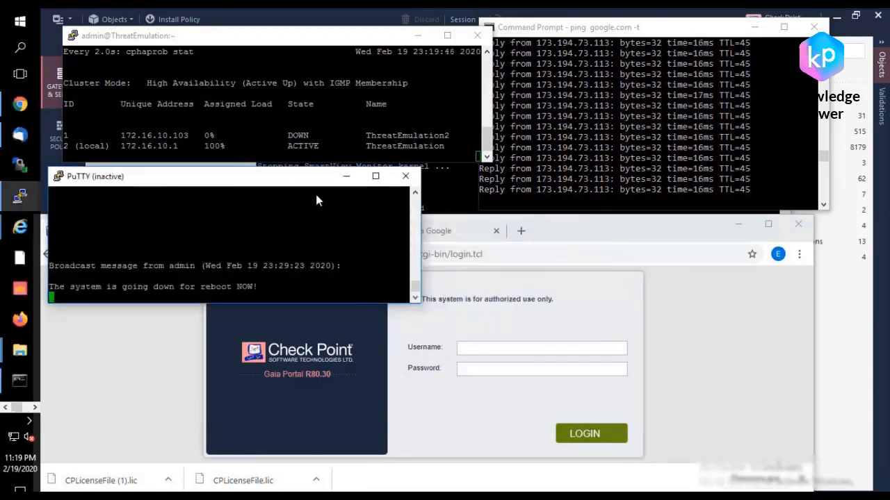
right_click(287, 180)
left_click(349, 302)
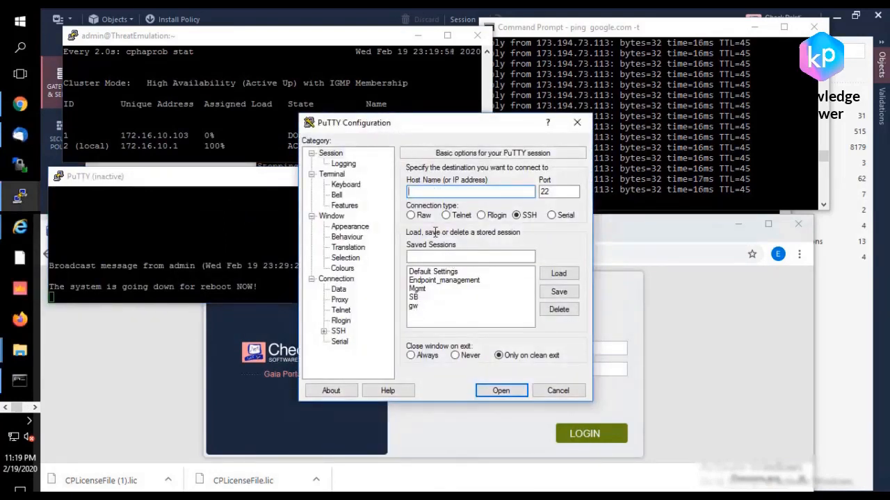
type("172.16")
key("BackSpace")
type("03")
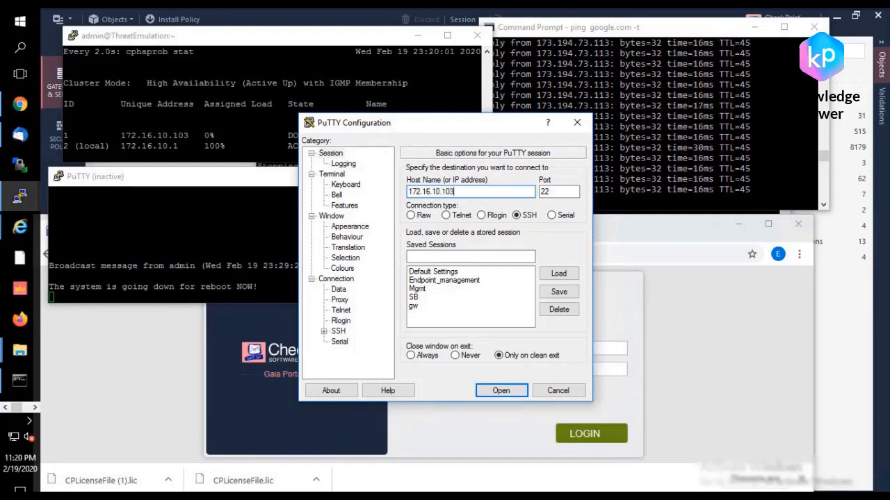
key("Return")
type("admin")
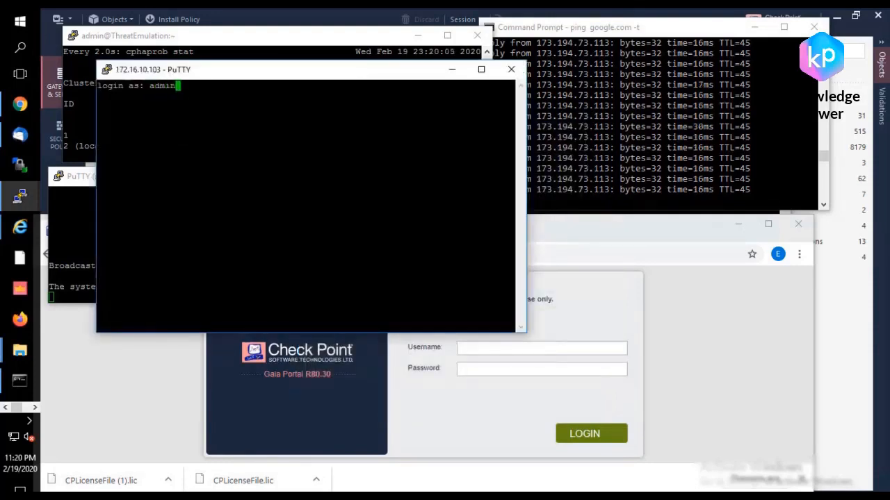
key("Return")
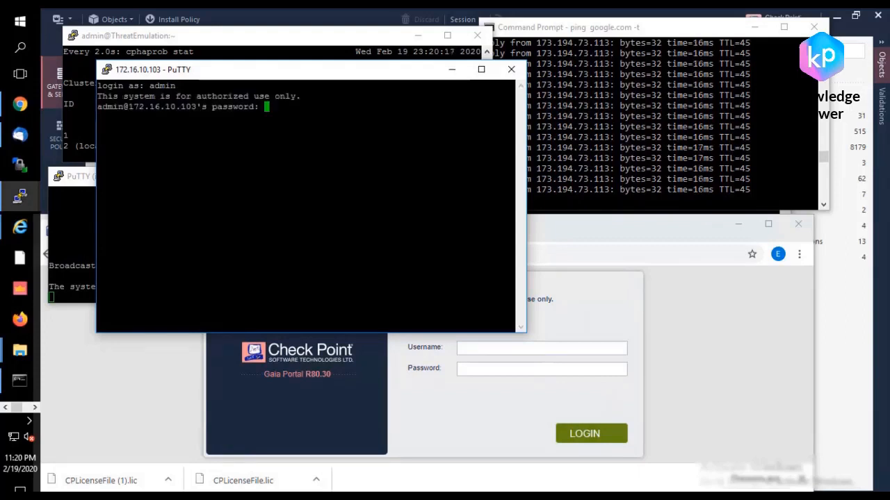
key("Return")
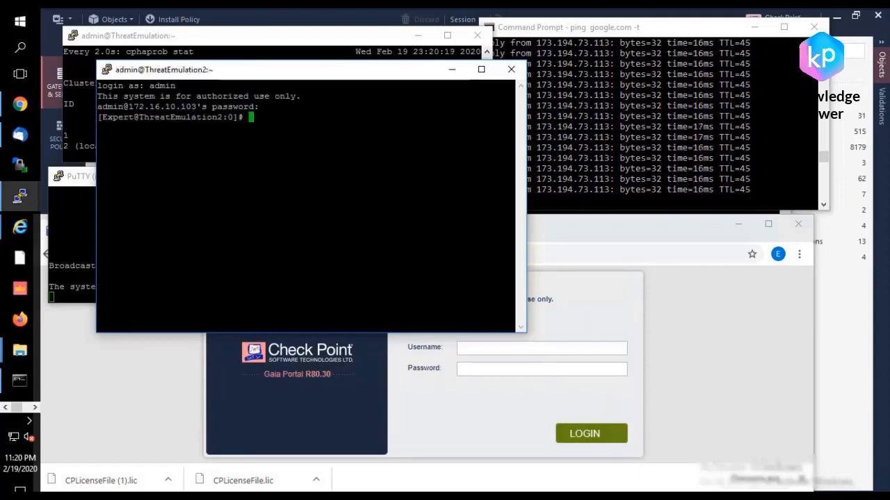
Step: Start the Check Point services on ThreatEmulation2 with cpstart and move its terminal below the cluster state monitor
type("cpstart")
key("Return")
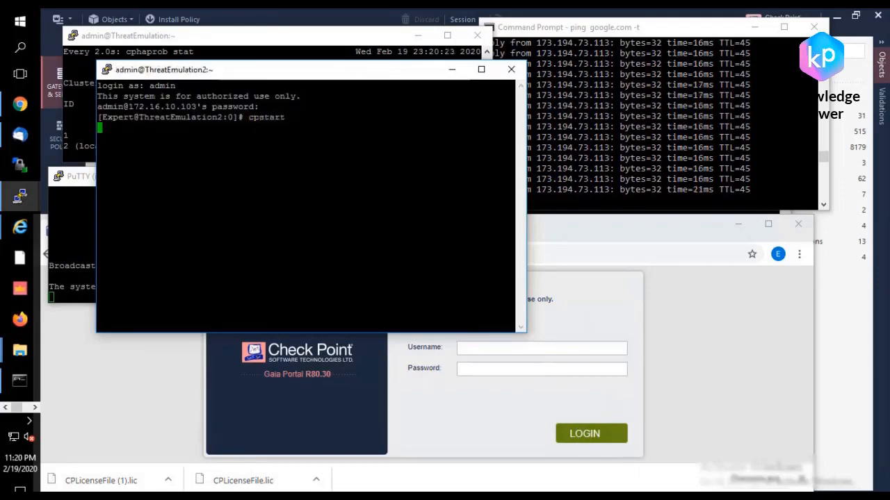
left_click_drag(309, 74, 276, 201)
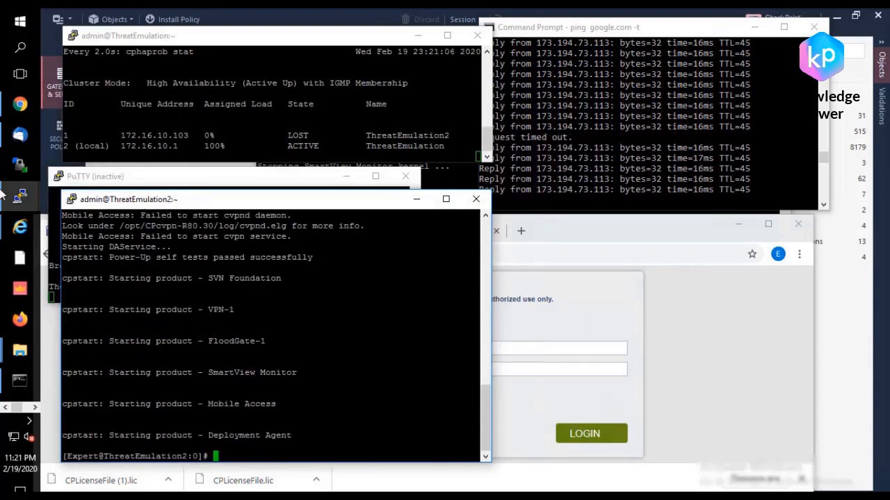
Step: Reload ThreatEmulation2's Gaia Portal at 172.16.10.103 to check whether it responds, and minimize the browser
left_click(661, 352)
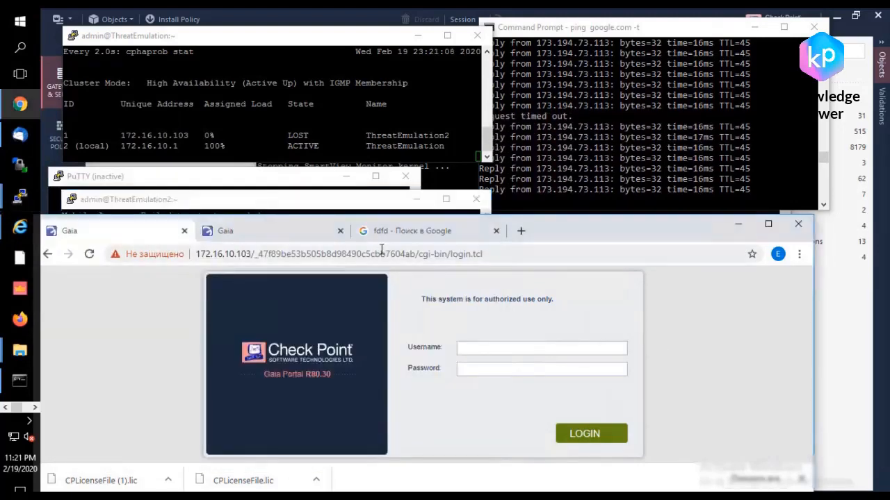
left_click(381, 252)
key("Return")
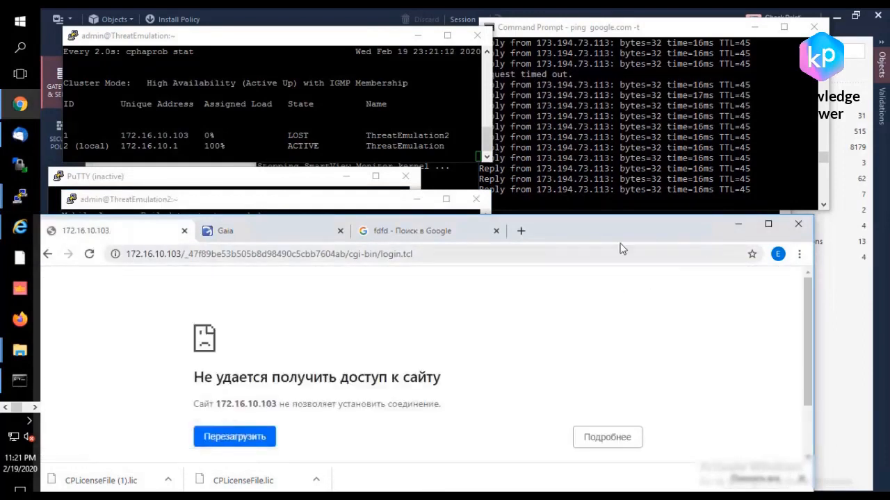
left_click(738, 224)
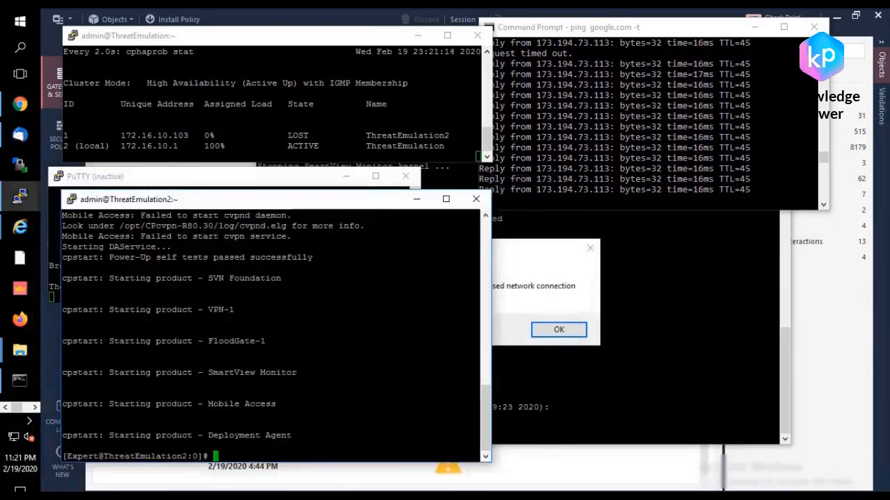
Step: Dismiss the connection error and close the disconnected PuTTY windows together with the current ThreatEmulation2 session
left_click(550, 330)
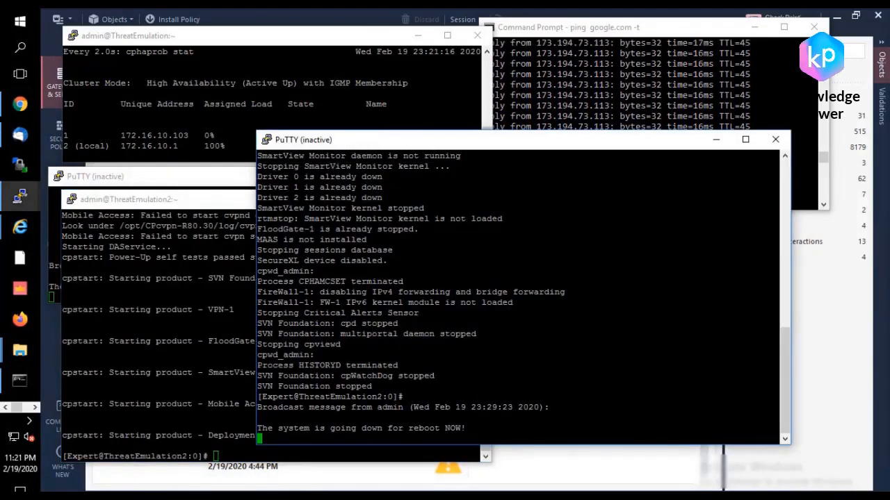
left_click(775, 139)
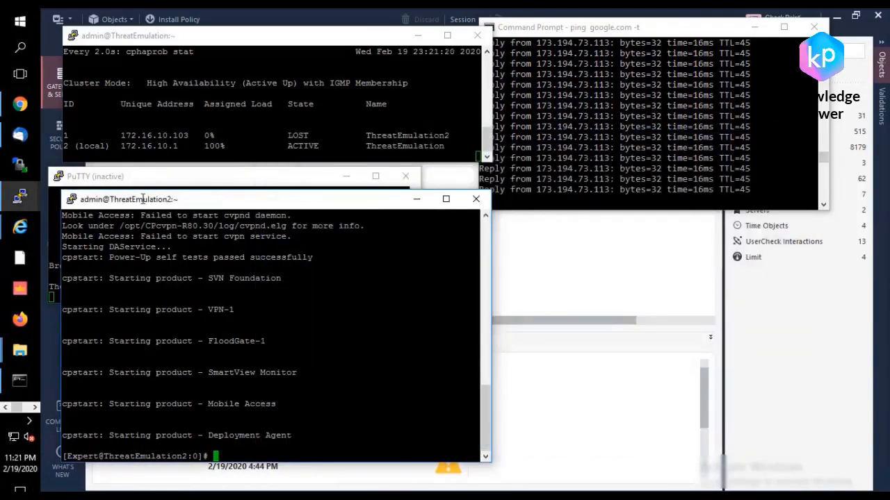
key("Return")
key("Return")
key("Return")
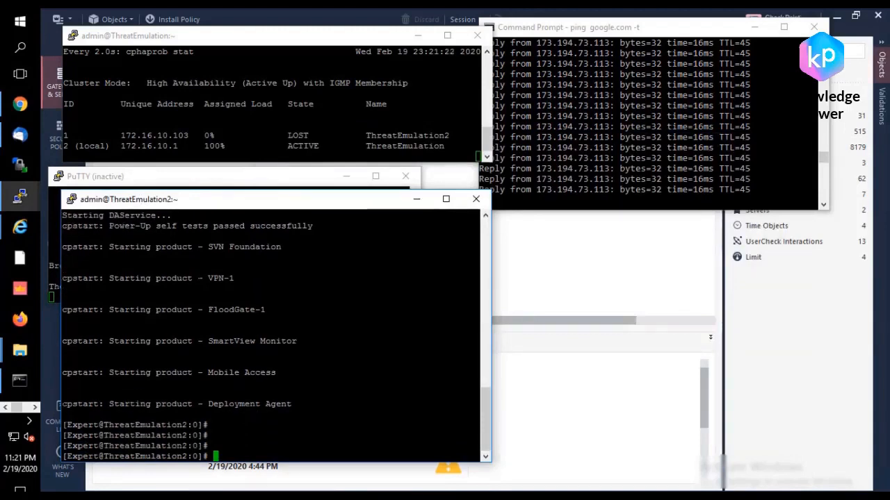
type("cpw")
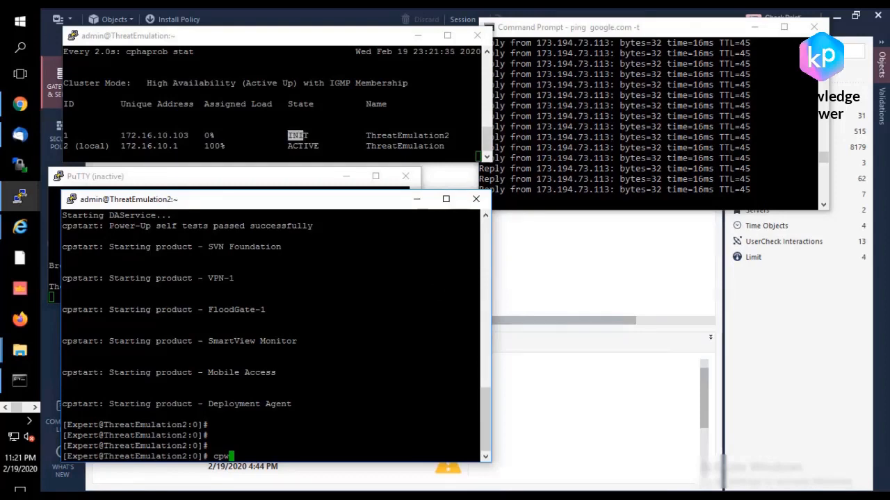
left_click(476, 198)
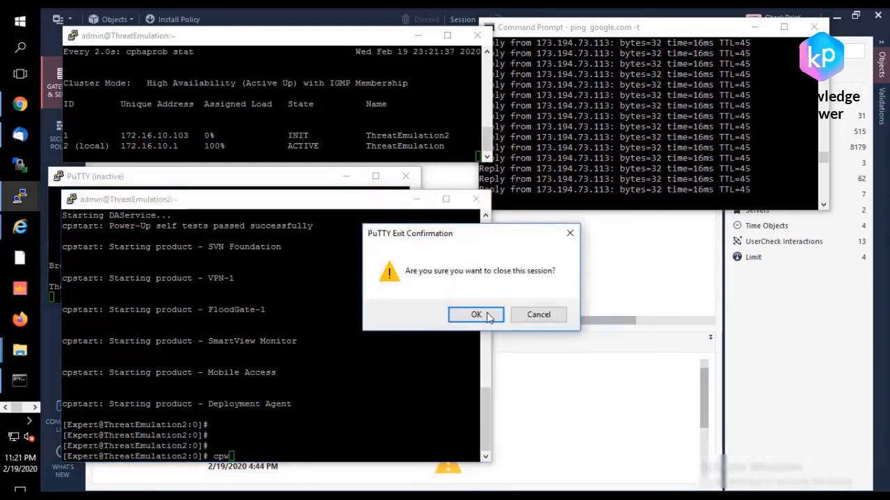
left_click(472, 314)
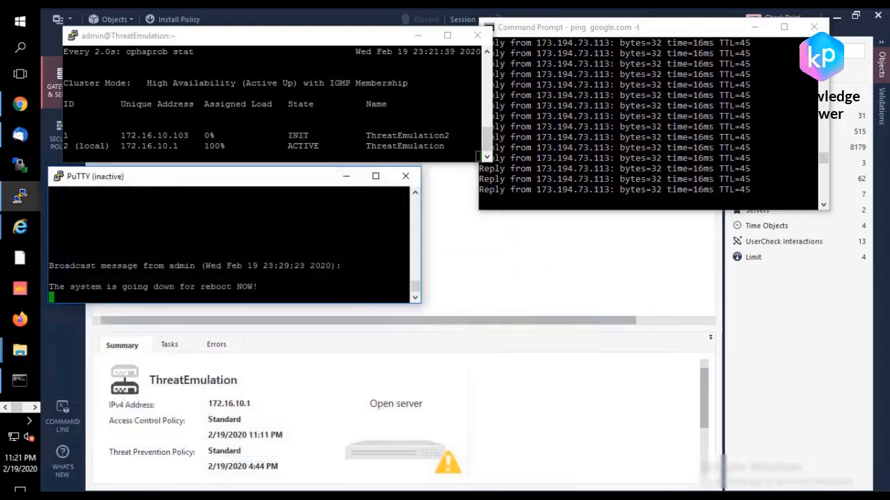
left_click(406, 177)
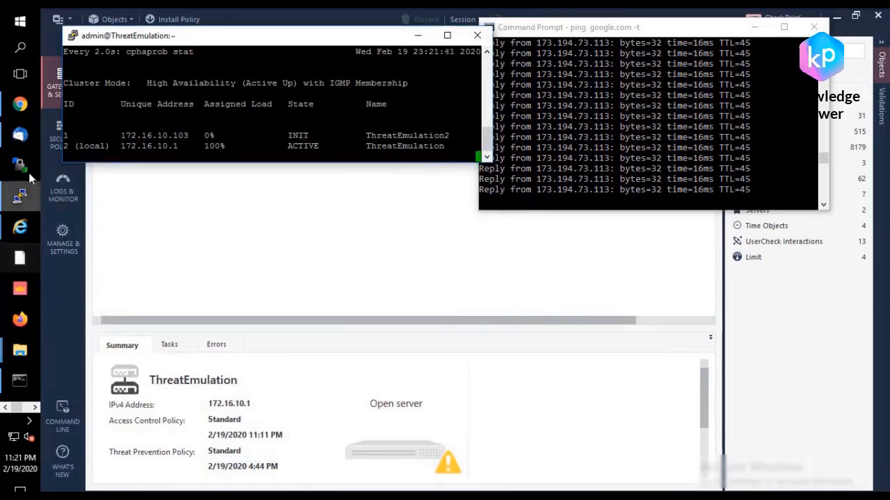
right_click(189, 37)
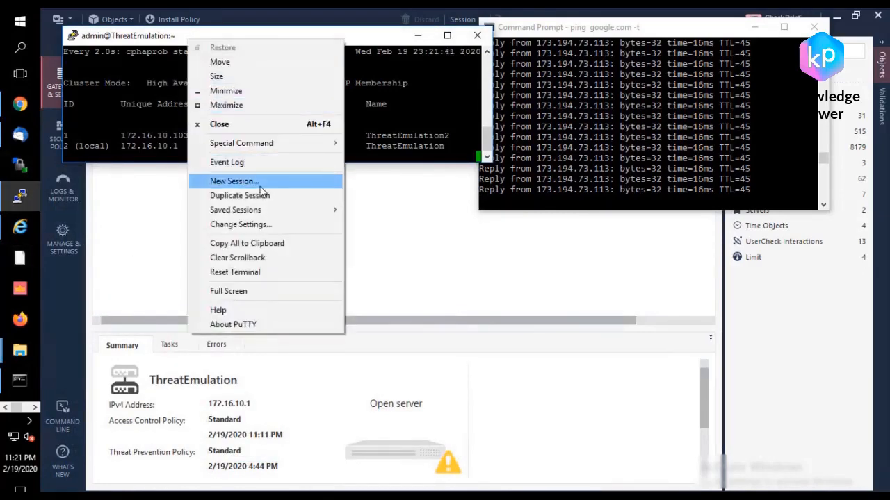
left_click(261, 182)
left_click_drag(397, 123, 286, 186)
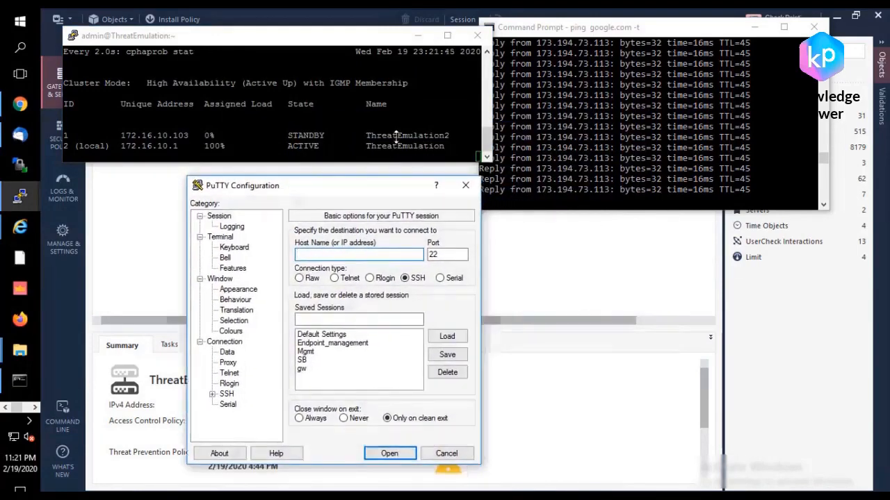
left_click(465, 185)
Step: Switch to SmartConsole and install the Standard policy on the R80.30 cluster with only Access Control included
left_click(352, 222)
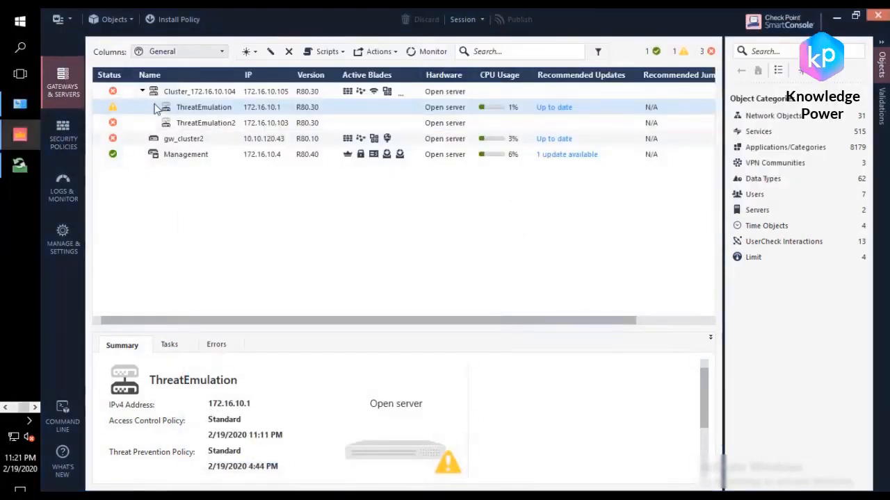
left_click(175, 23)
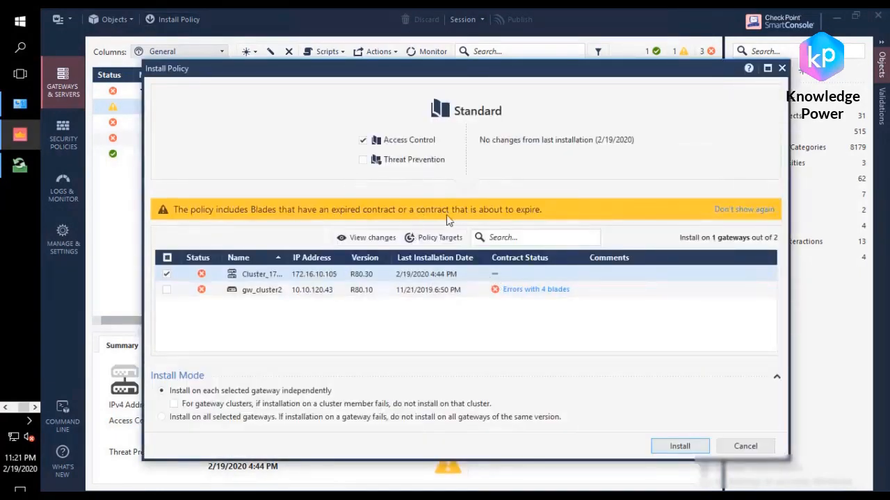
left_click(680, 446)
left_click(516, 346)
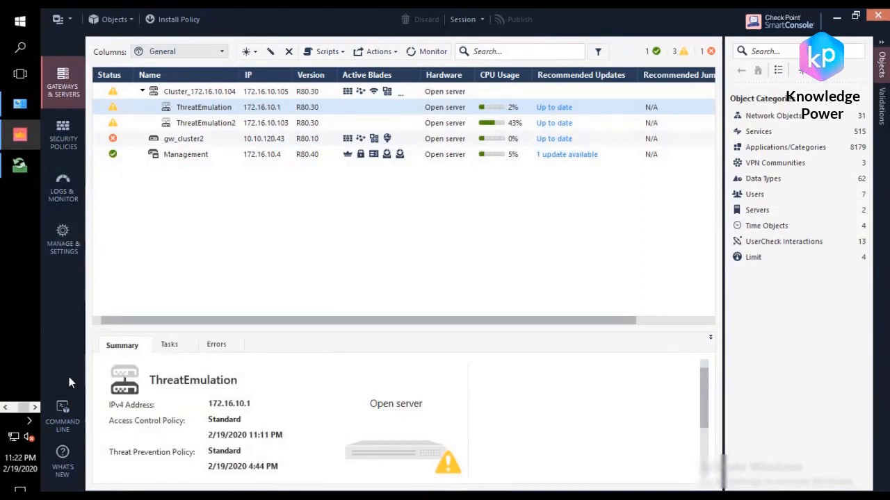
Step: Switch to PuTTY, open a fresh SSH session to 172.16.10.103, and log in as admin with the account password
left_click(7, 408)
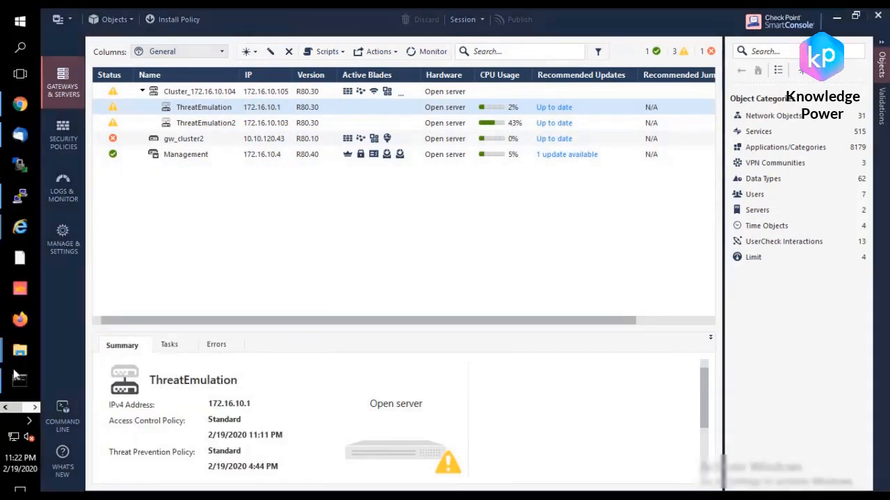
left_click(19, 196)
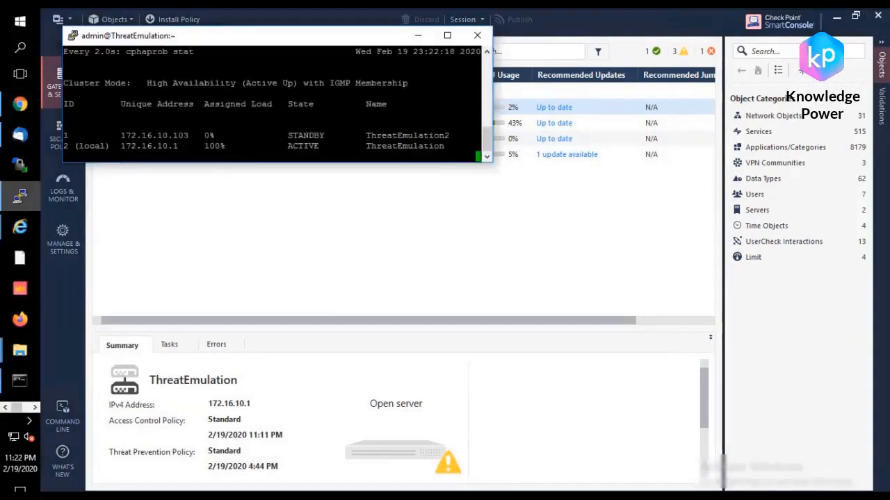
right_click(162, 41)
left_click(226, 179)
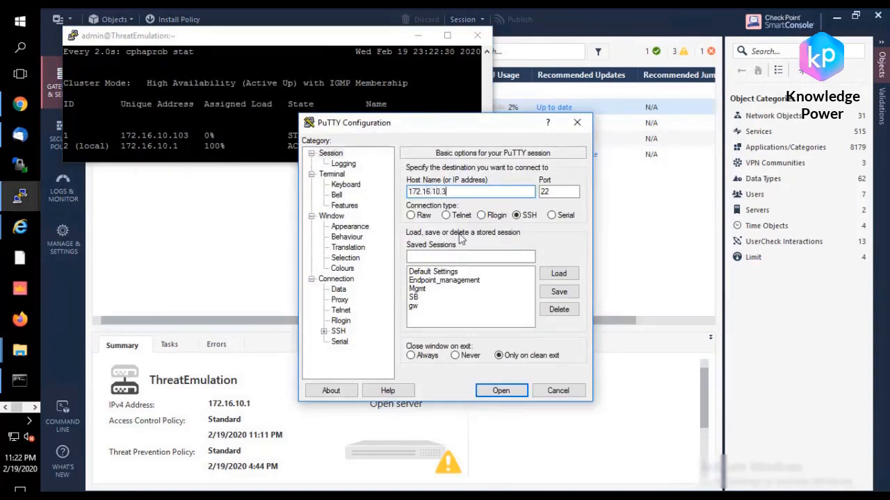
key("Return")
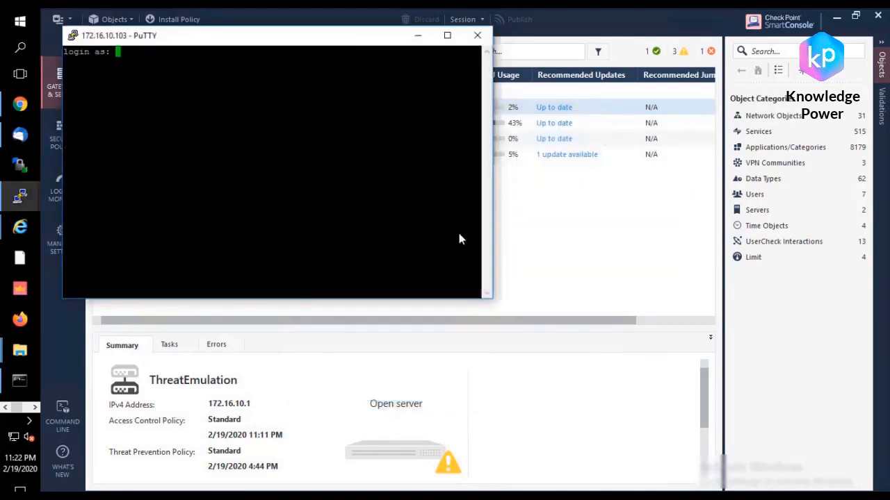
type("admin")
key("Return")
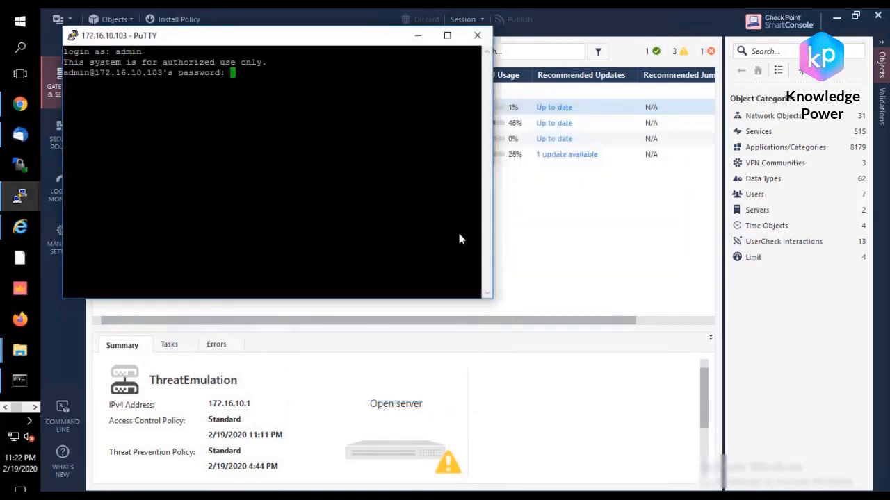
key("Return")
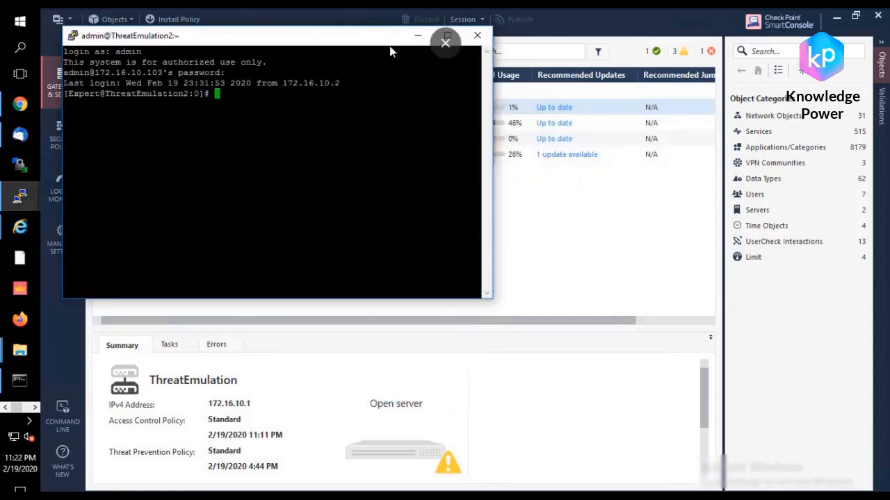
Step: Place the ThreatEmulation2 terminal below the other member's and run watch -d "cphaprob stat" in it
left_click_drag(302, 37, 303, 178)
type("c")
key("BackSpace")
type("watch -d \"cp")
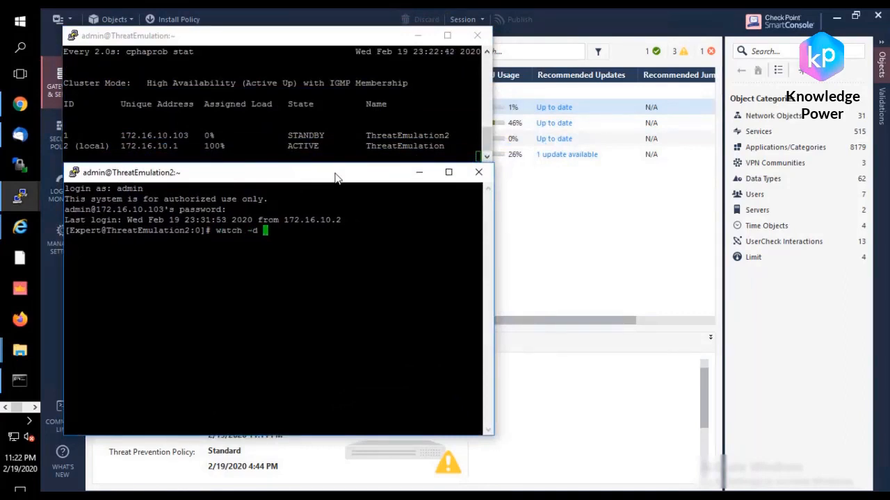
type("prob stat\"")
key("Return")
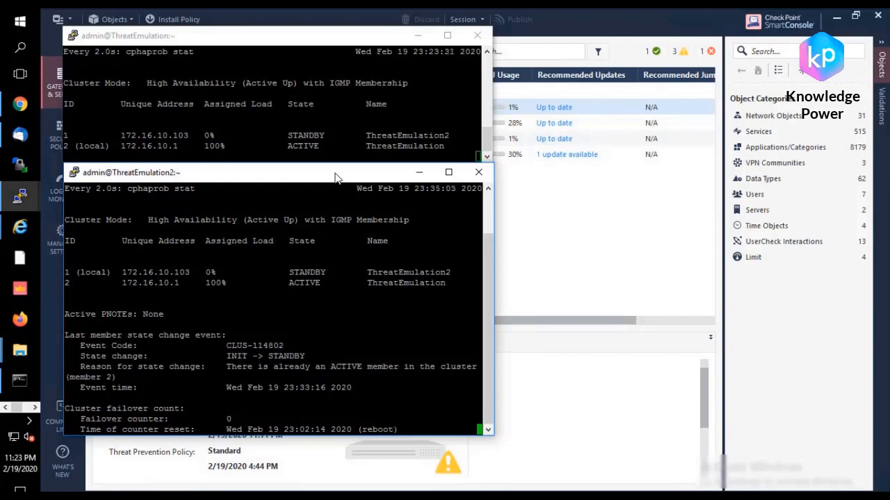
Step: Open the details of the latest Standard policy installation in SmartConsole and examine the status for both cluster members
left_click(522, 255)
left_click(120, 495)
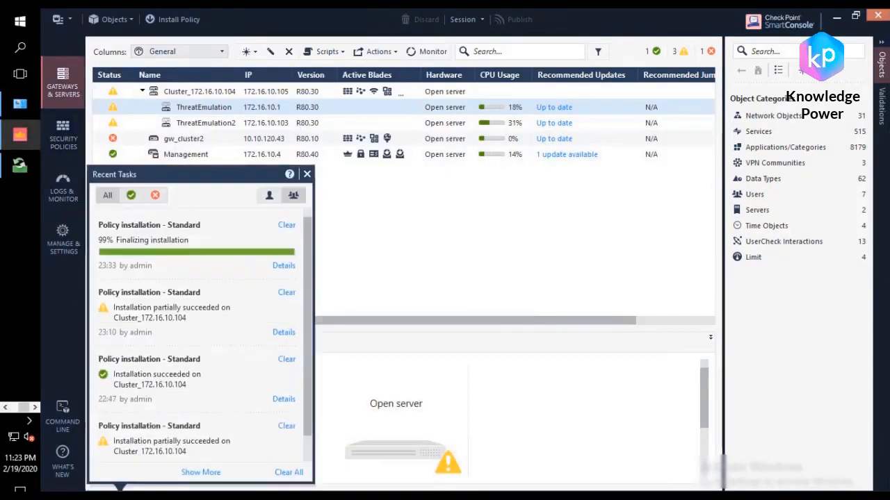
left_click(288, 266)
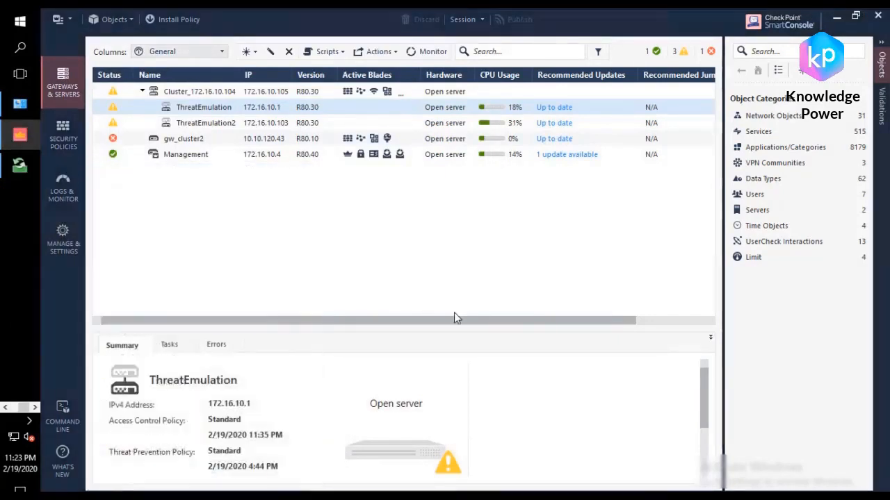
left_click(512, 310)
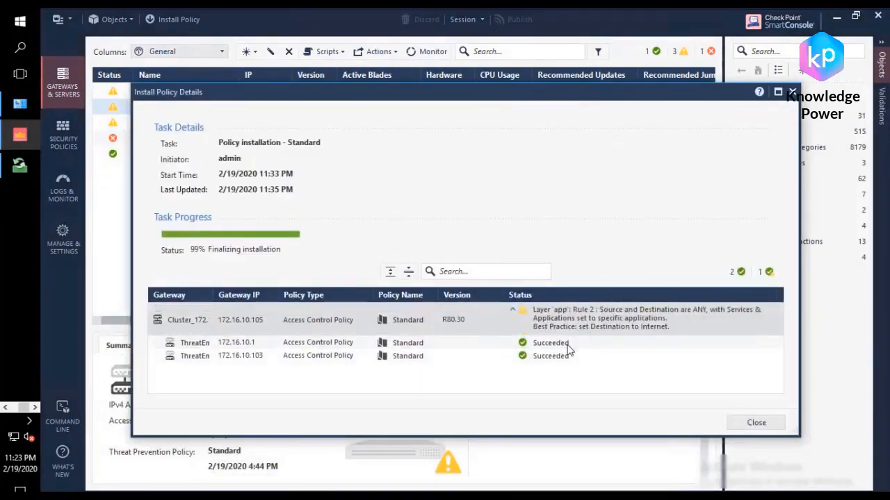
left_click(560, 362)
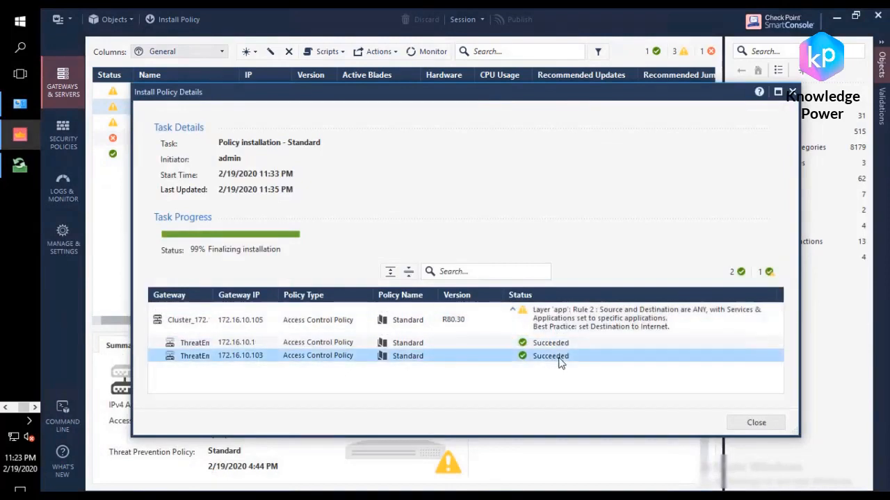
Step: Close the policy installation details and open the ThreatEmulation member's device and license information to examine its software blade statuses
left_click(792, 92)
left_click(424, 51)
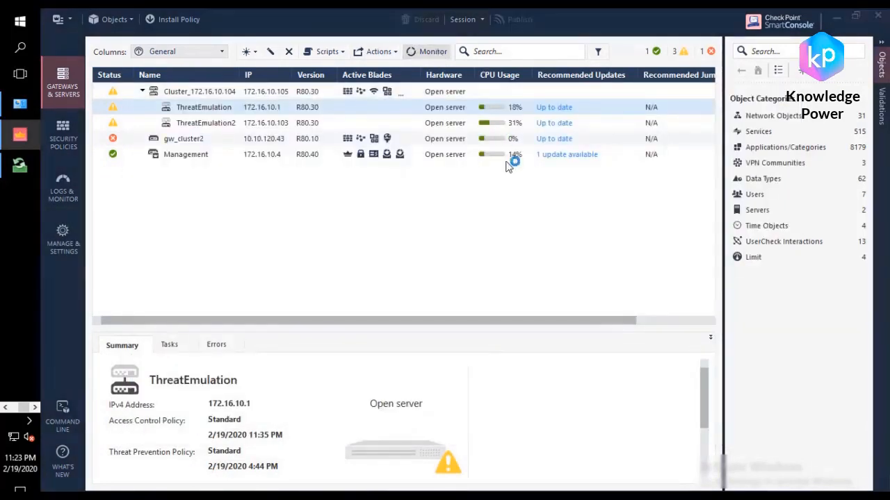
scroll(548, 263, "down", 5)
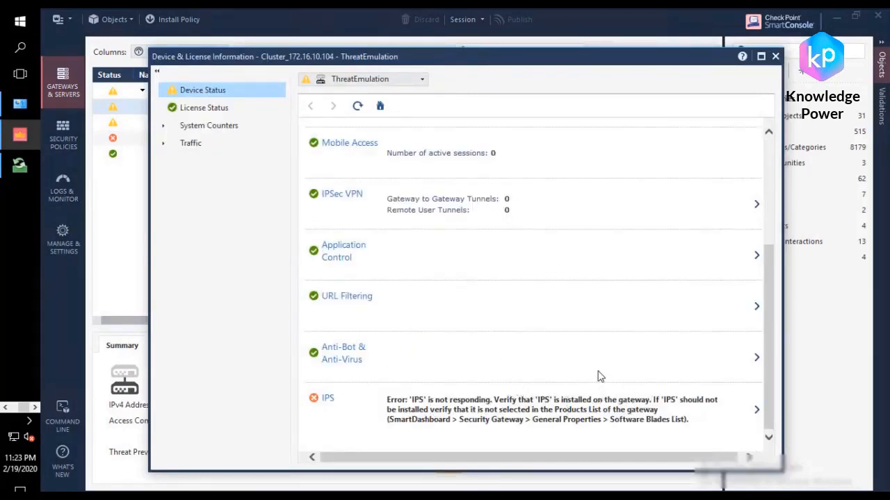
scroll(608, 362, "up", 5)
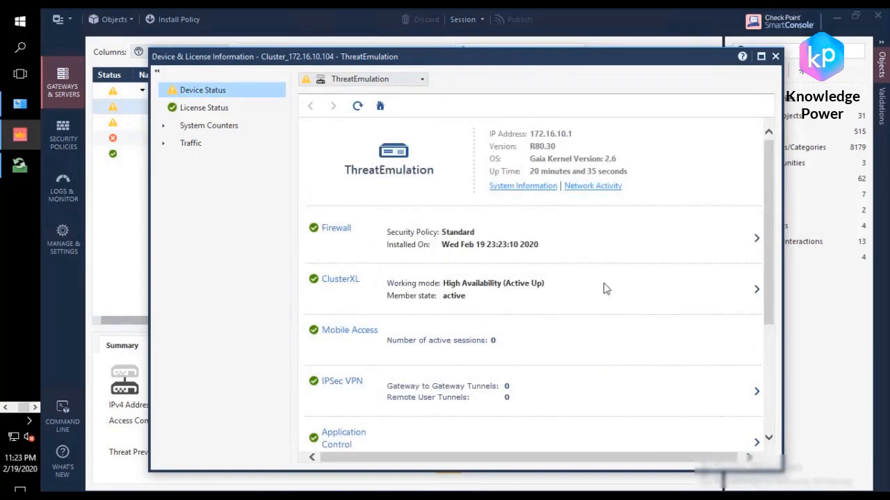
Step: Open ThreatEmulation's ClusterXL details and examine the general info, problem notification table and interface table
left_click(757, 291)
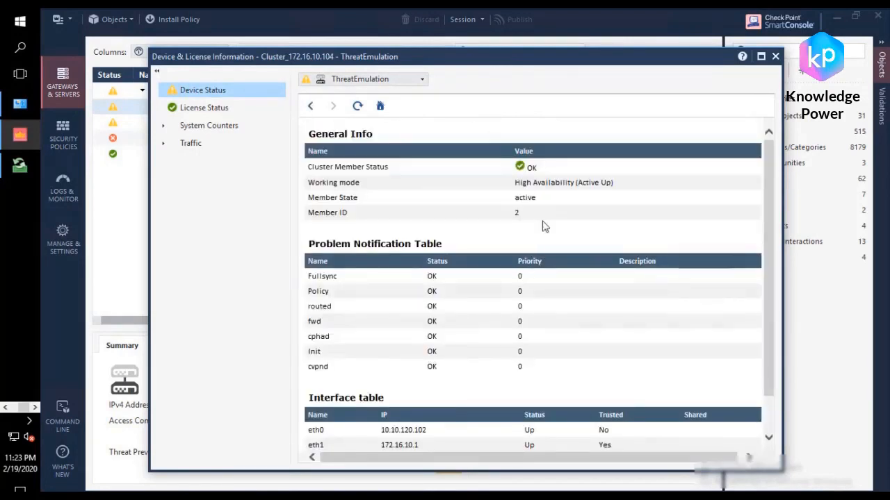
scroll(545, 249, "down", 1)
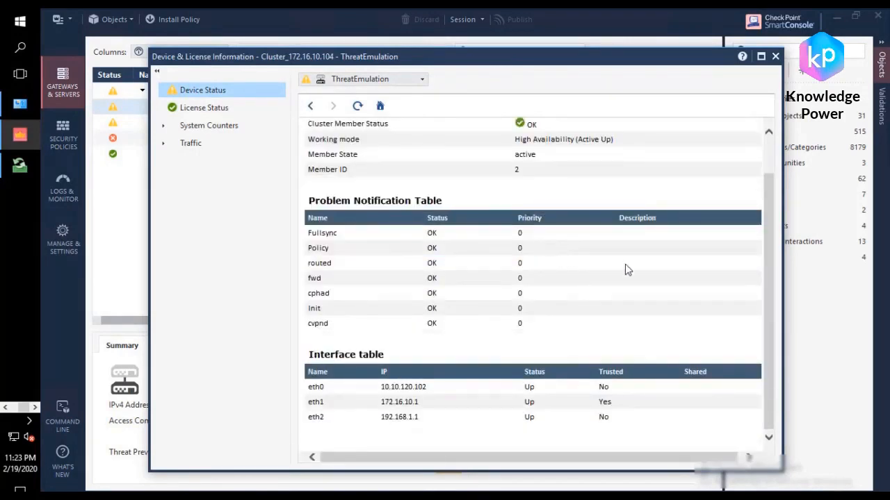
scroll(659, 171, "up", 1)
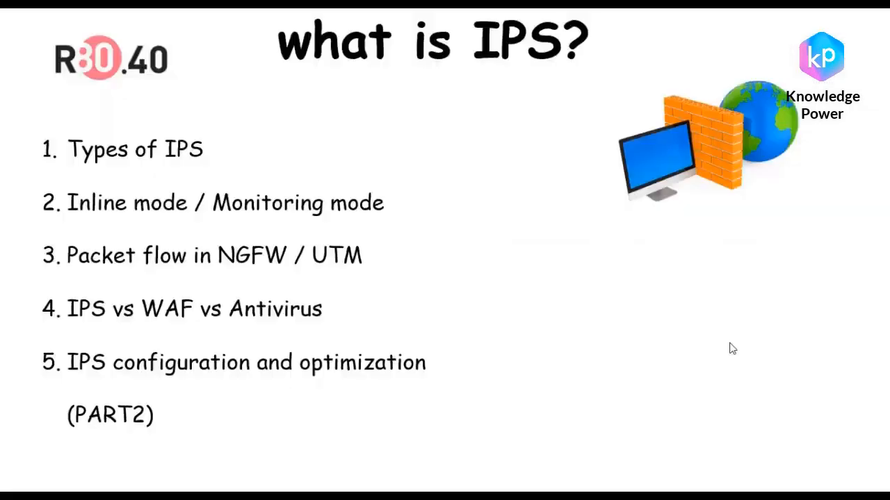
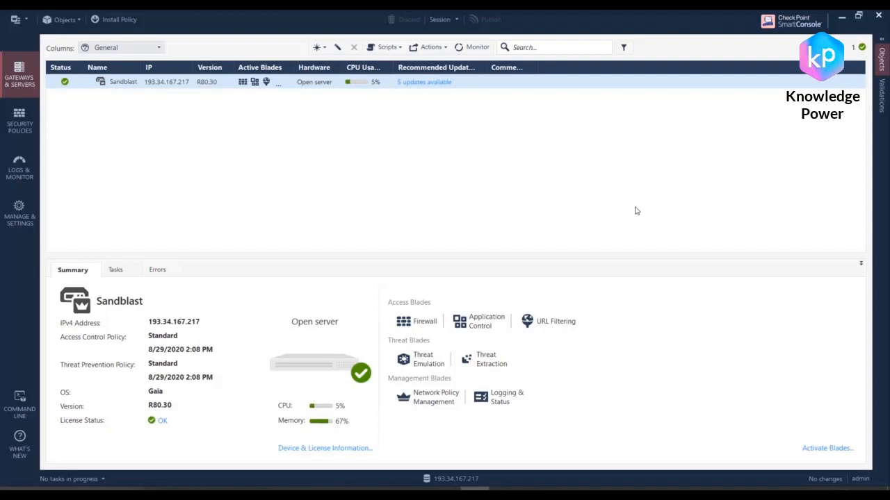
Step: Enable the IPS blade on the Sandblast gateway, activated according to the Threat Prevention policy, review its IPS settings and save the gateway
double_click(133, 83)
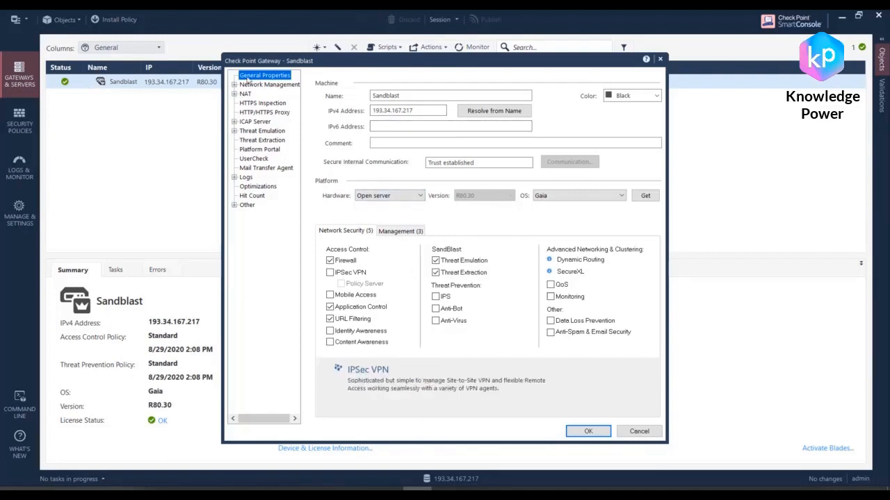
left_click(436, 296)
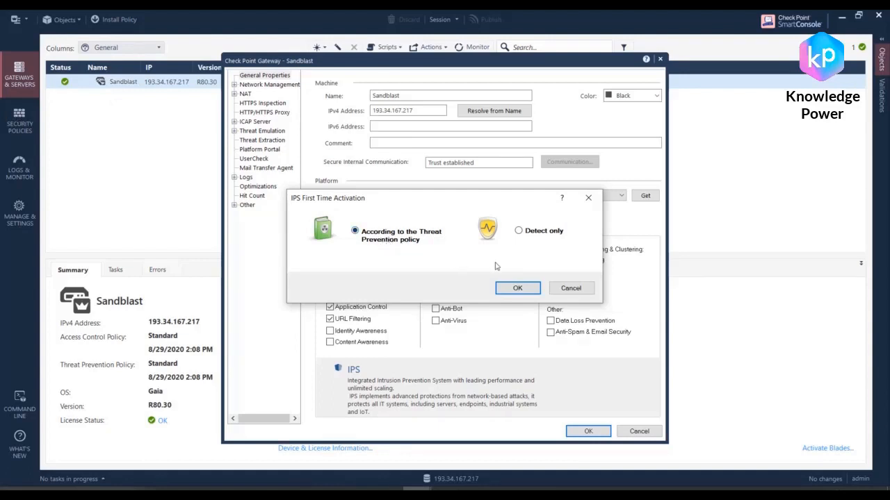
left_click(519, 232)
left_click(356, 232)
left_click(523, 291)
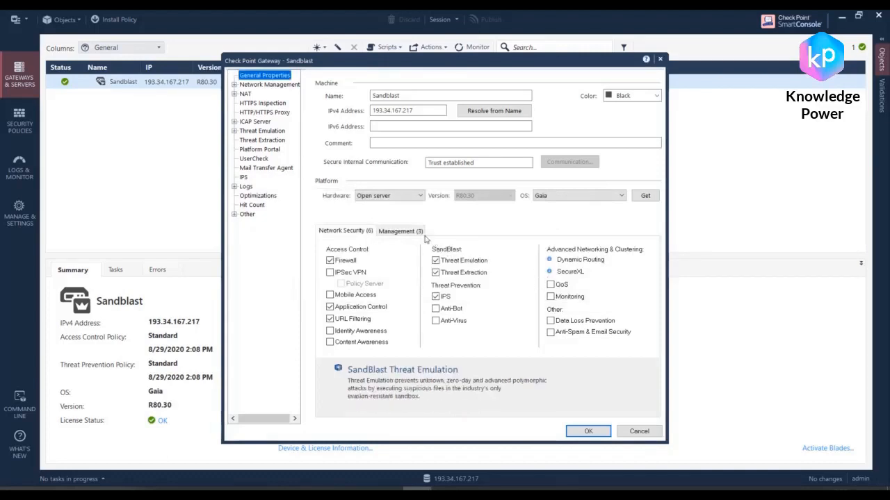
left_click(245, 178)
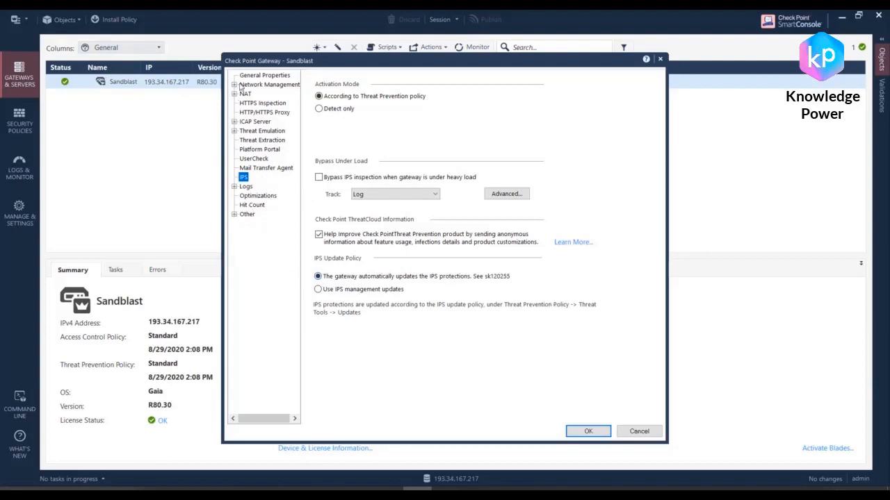
left_click(587, 432)
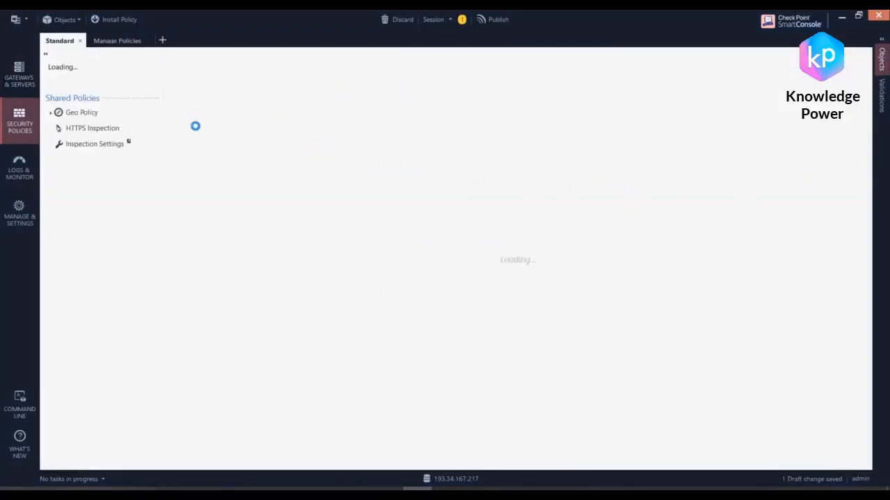
Step: View the application layer's rules, then open the manager for policies and layers and reposition its window
left_click(132, 117)
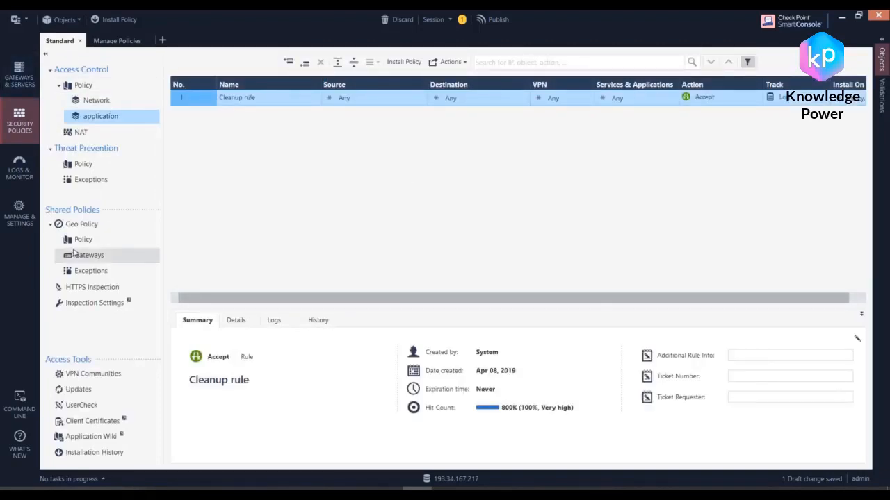
left_click(116, 42)
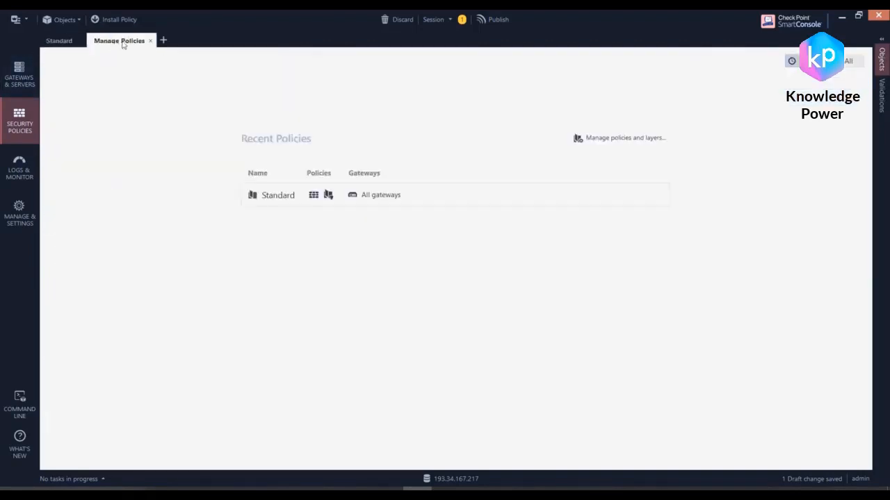
left_click(613, 138)
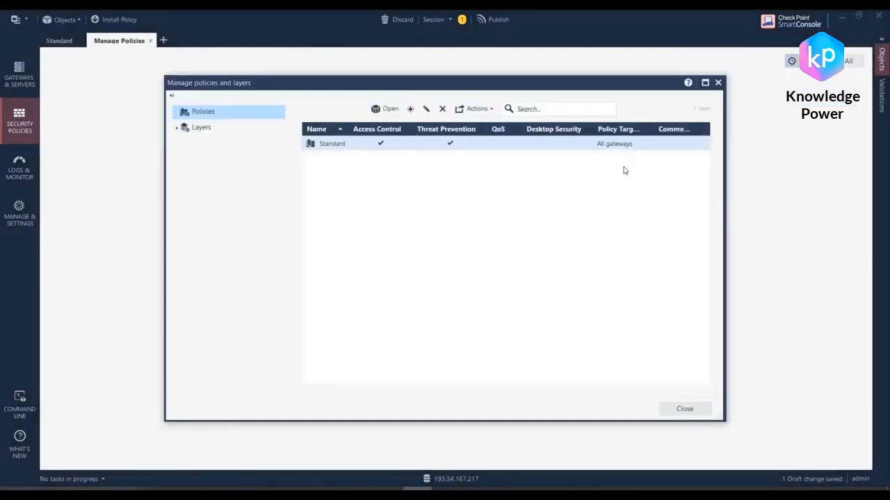
left_click_drag(381, 82, 473, 267)
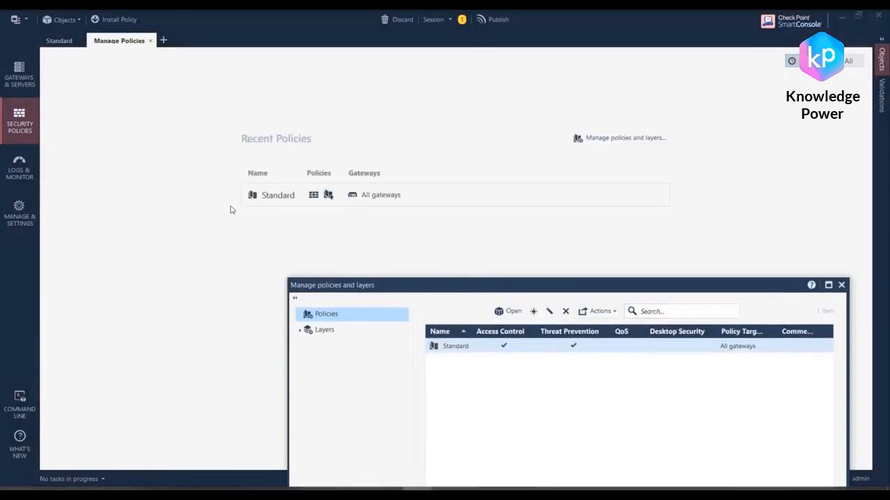
left_click_drag(537, 280, 412, 211)
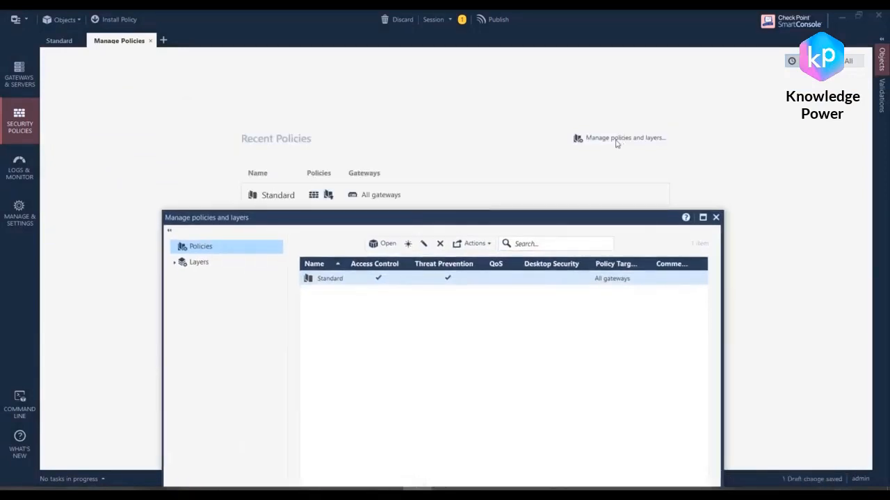
left_click_drag(577, 215, 591, 120)
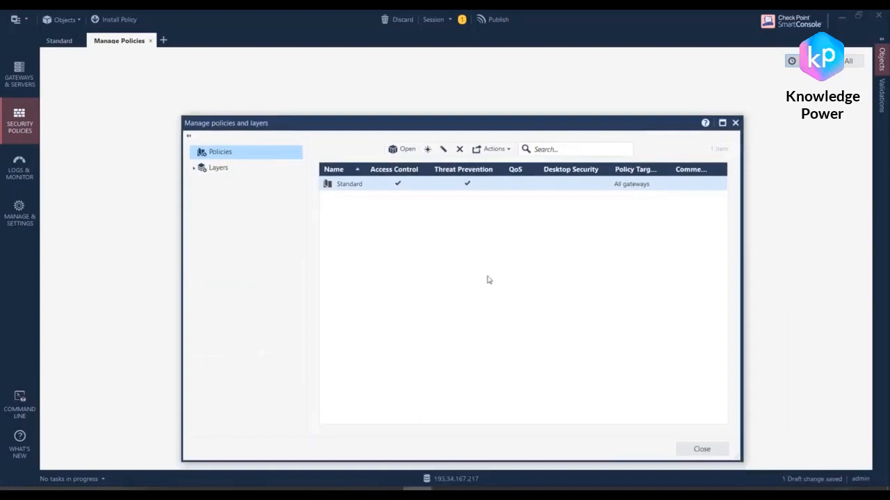
Step: Open the Standard policy's properties to examine its Access Control and Threat Prevention layers, and close them without adding a layer
left_click(362, 185)
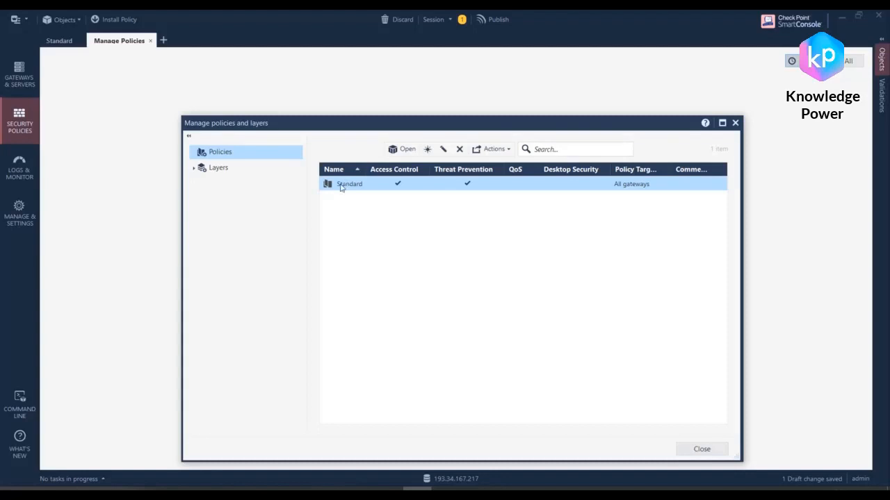
left_click(443, 149)
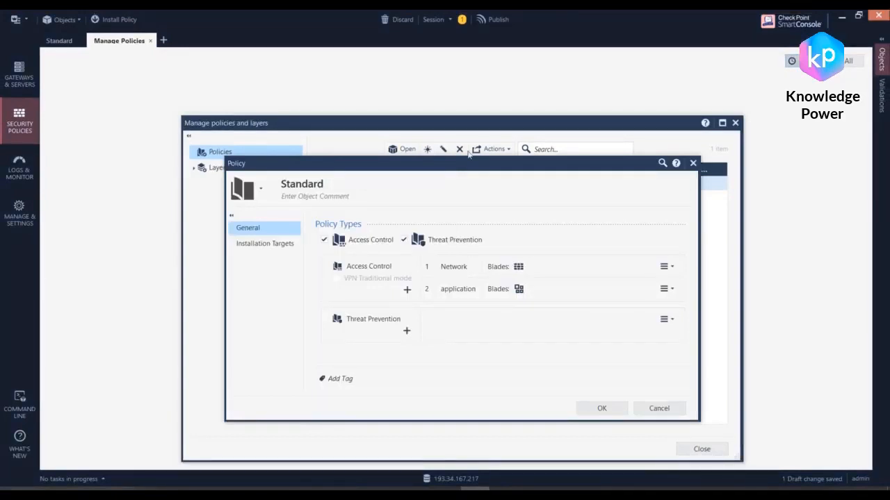
left_click_drag(465, 164, 553, 169)
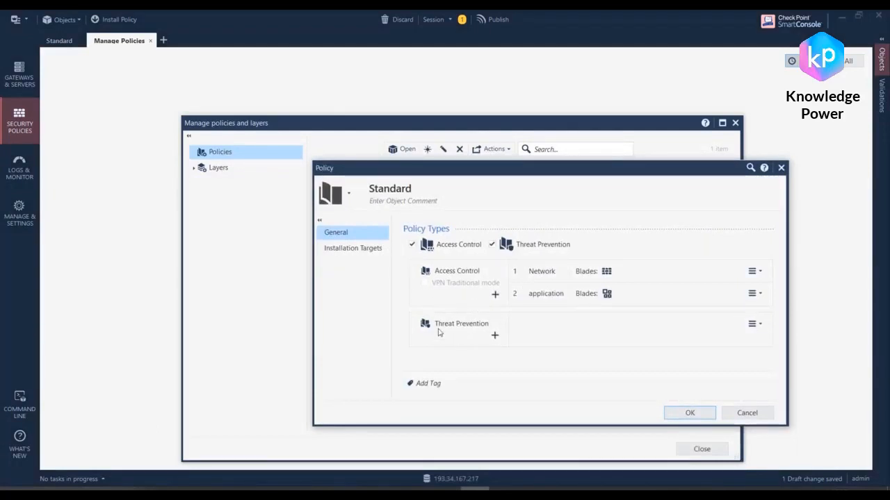
left_click(494, 335)
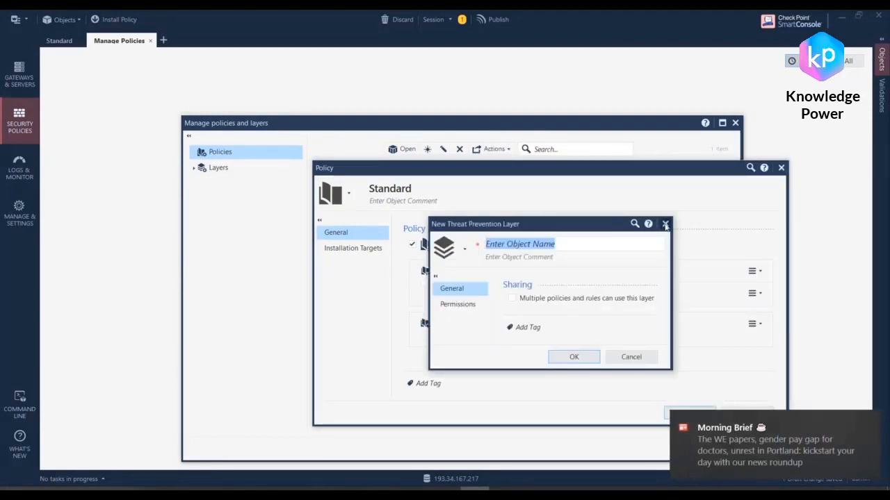
left_click(664, 224)
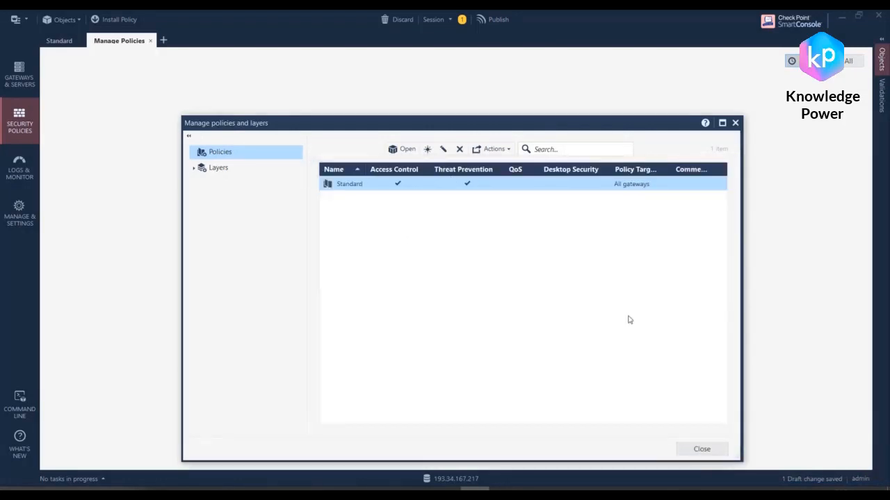
left_click(702, 449)
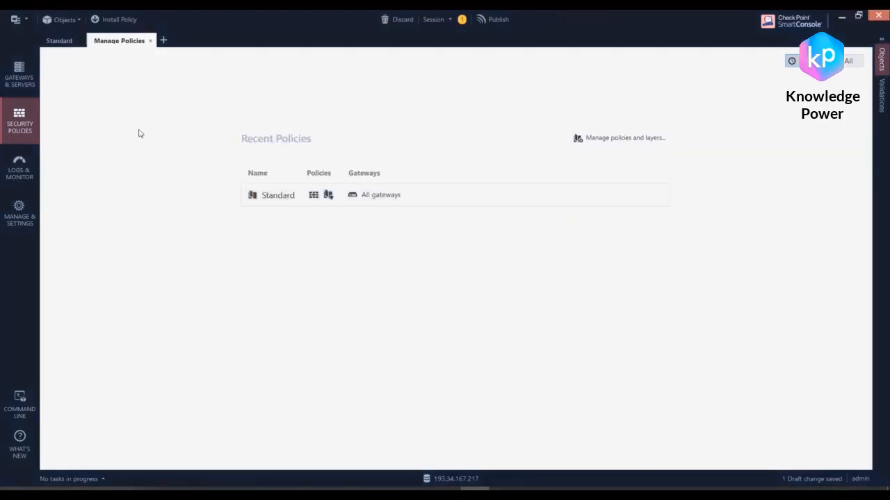
Step: Edit Sandblast_Profile from rule 1 of the Standard Threat Prevention policy and activate the IPS blade in it
left_click(60, 41)
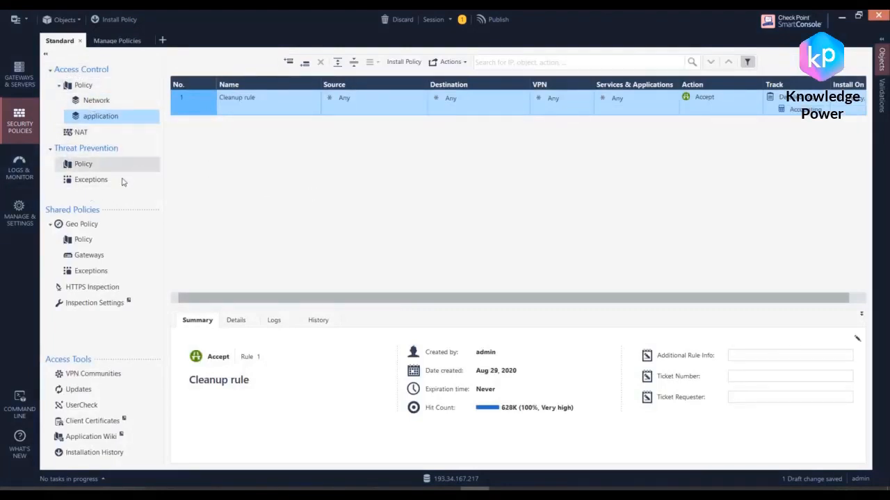
left_click(83, 167)
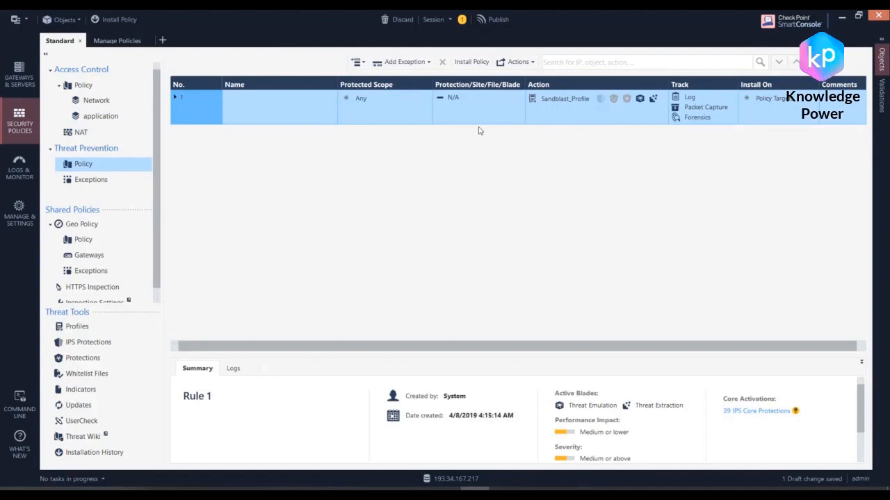
left_click(654, 104)
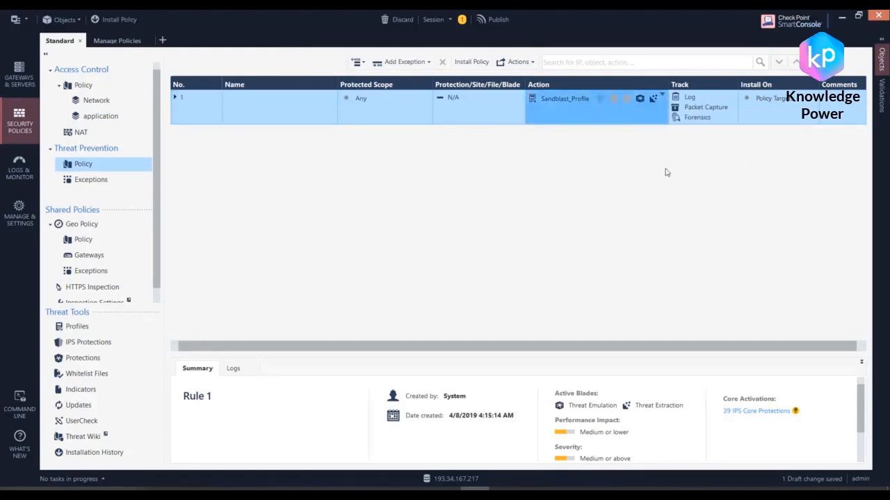
left_click(616, 120)
left_click(596, 141)
left_click(650, 120)
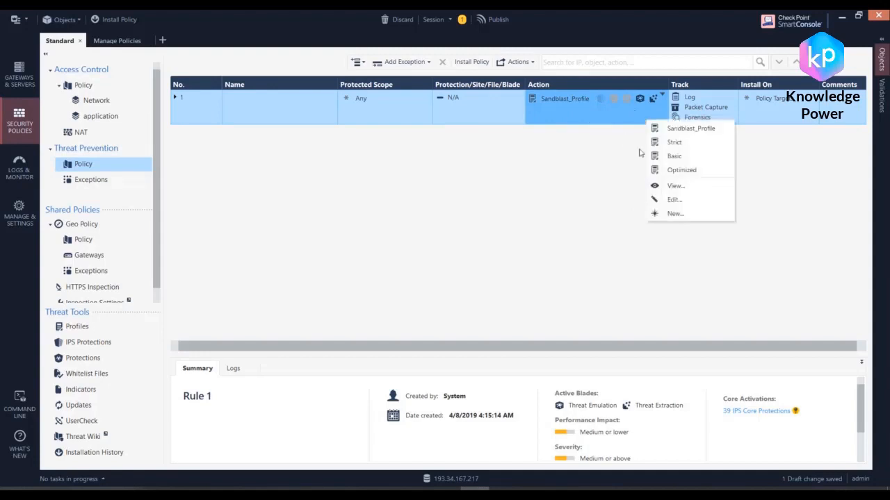
left_click(674, 200)
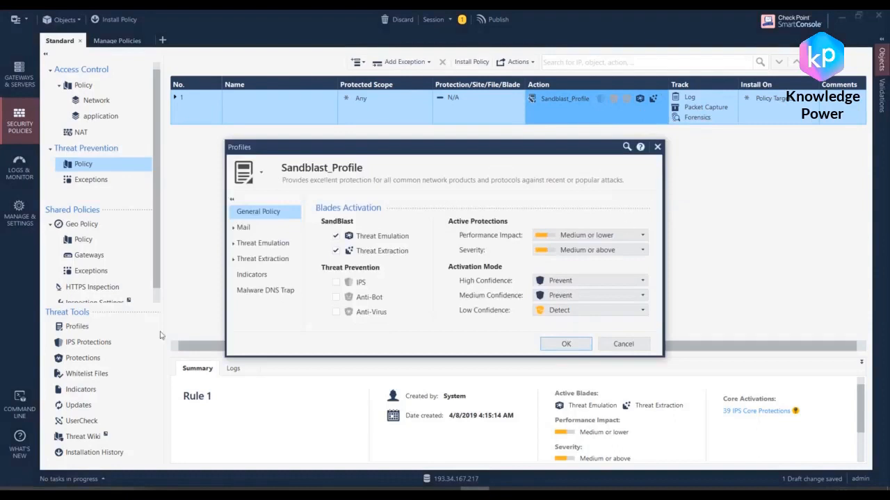
left_click(336, 282)
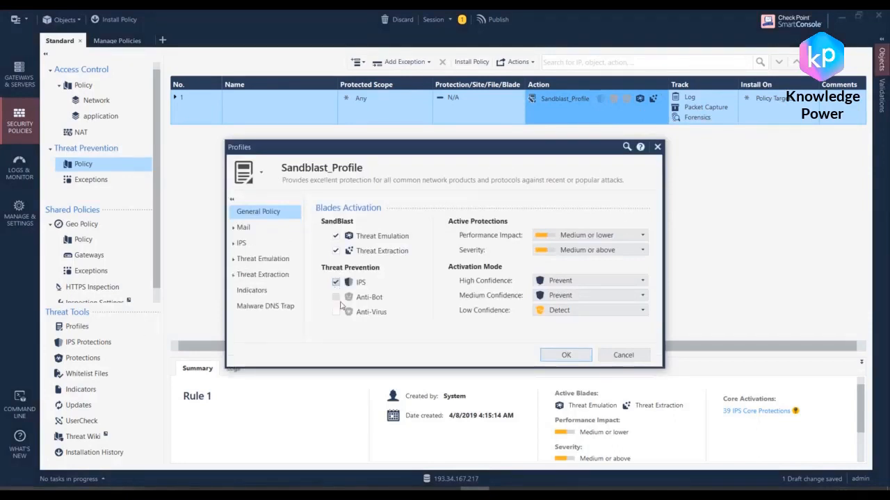
Step: Set newly downloaded IPS protections in Sandblast_Profile to activate in staging mode (Detect) and save the profile
left_click(241, 243)
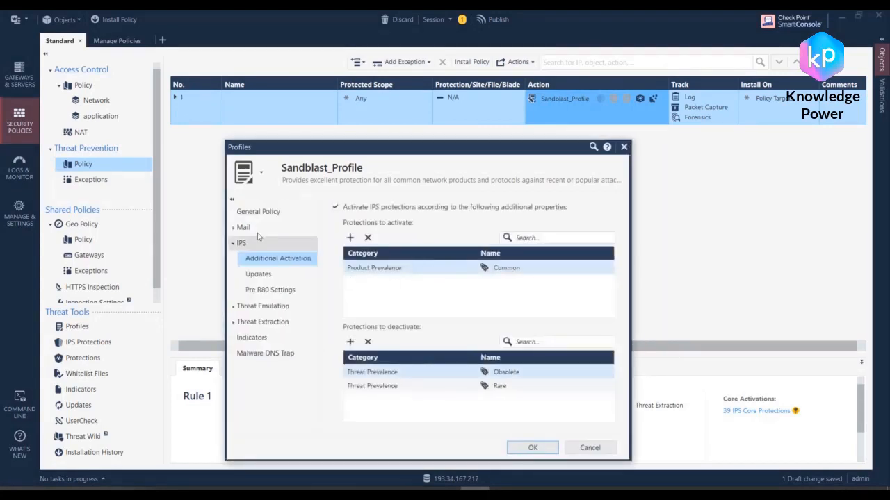
left_click(290, 275)
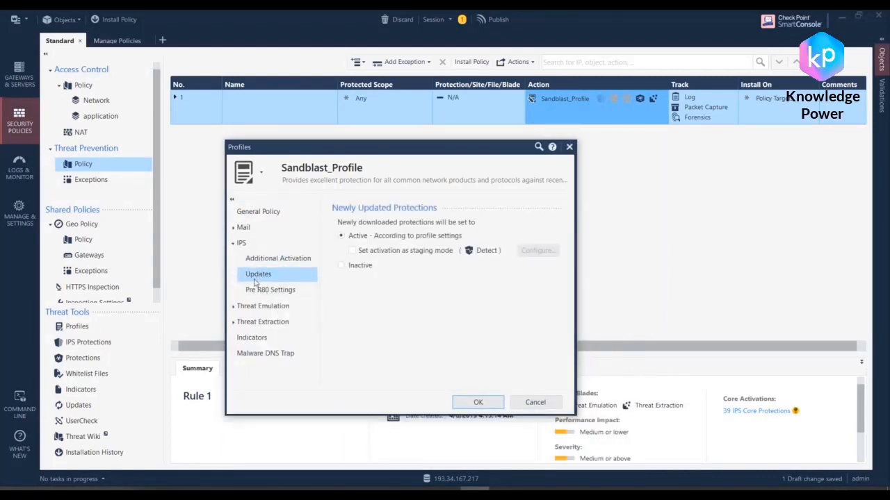
left_click(353, 251)
left_click(478, 403)
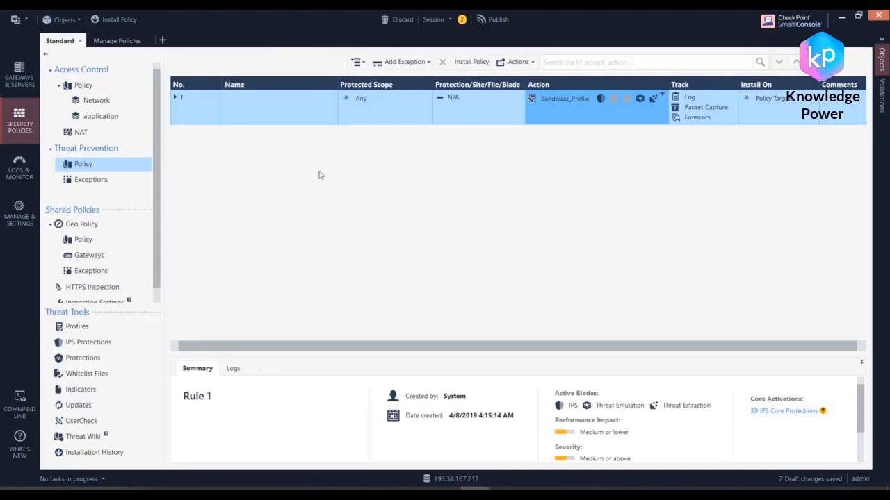
Step: Show the Threat Prevention updates page and publish the session's changes
scroll(144, 232, "down", 1)
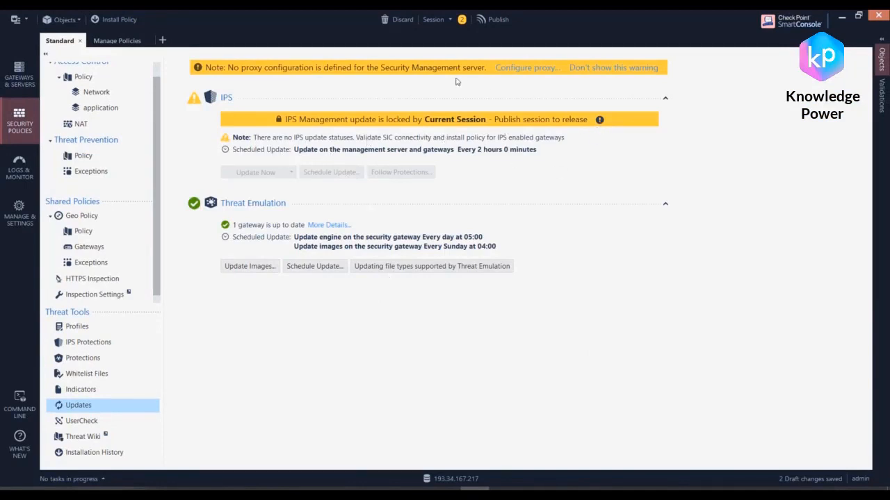
left_click(501, 23)
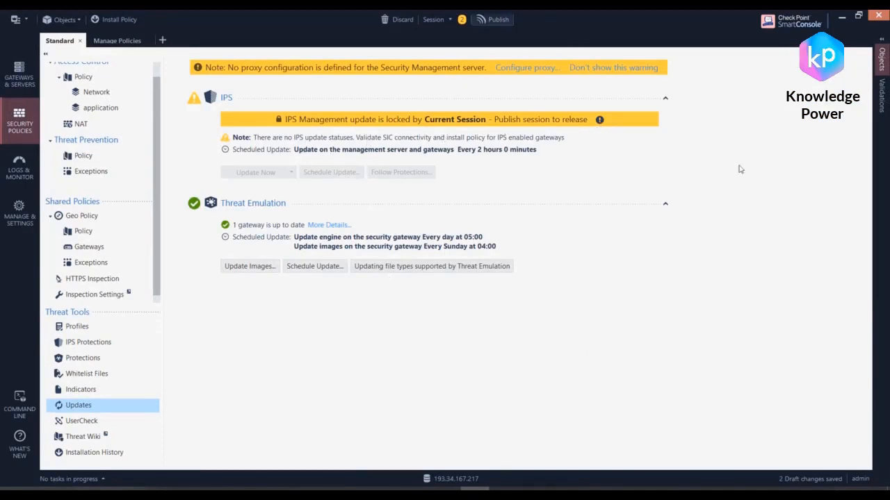
left_click(541, 335)
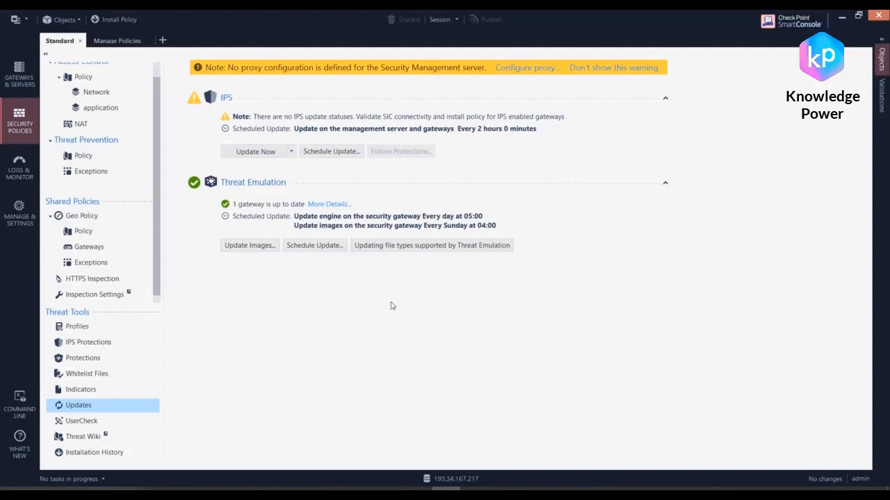
Step: Examine the available IPS update methods, including SmartConsole, Security Management server, offline and version switching, without starting an update
left_click(254, 155)
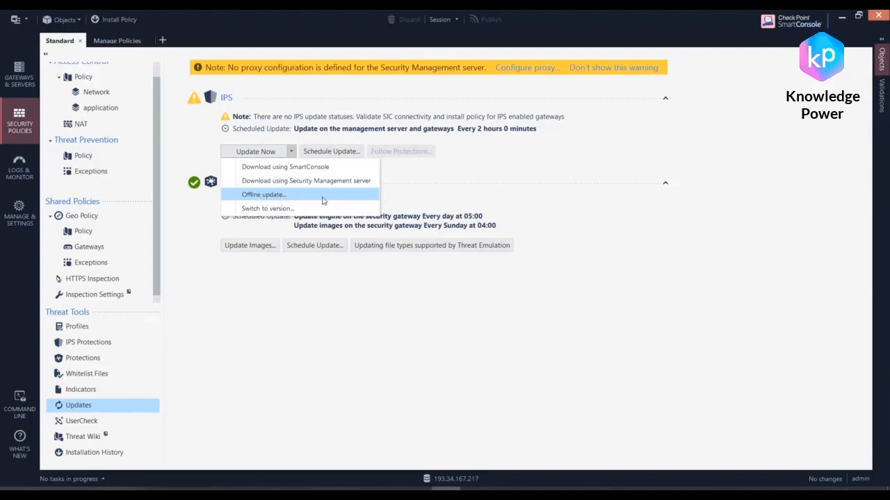
left_click(535, 184)
left_click(258, 152)
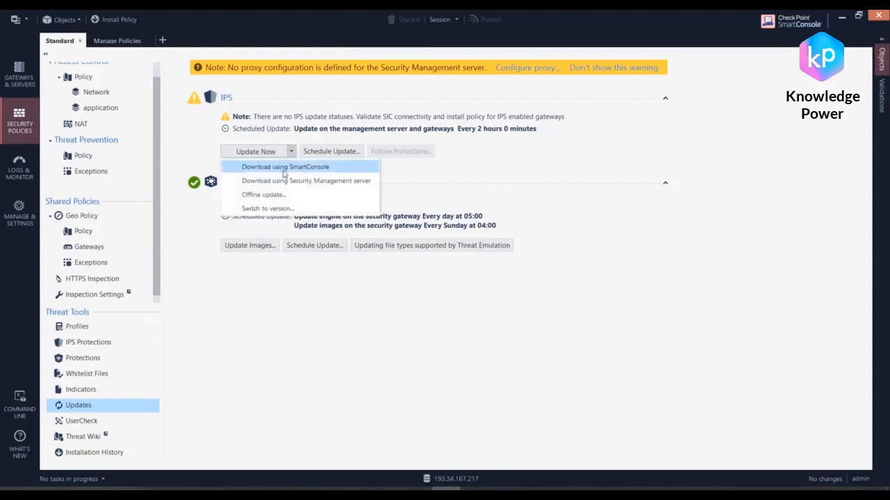
left_click(474, 183)
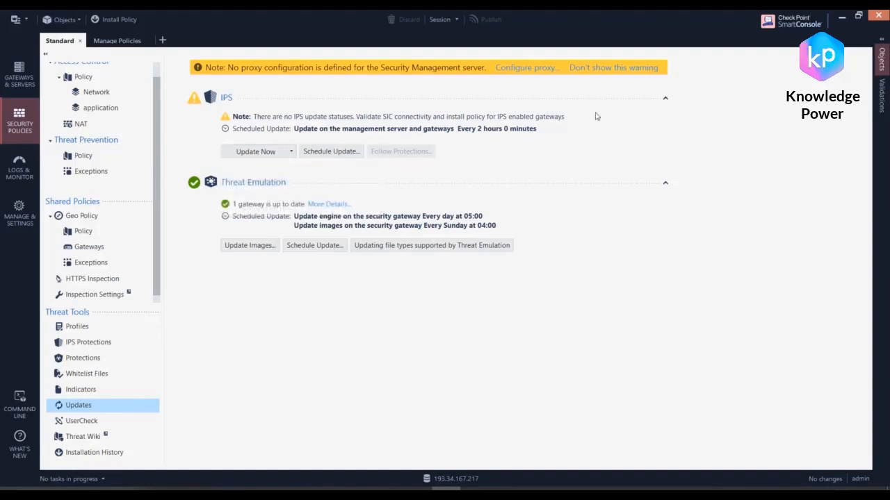
left_click(292, 150)
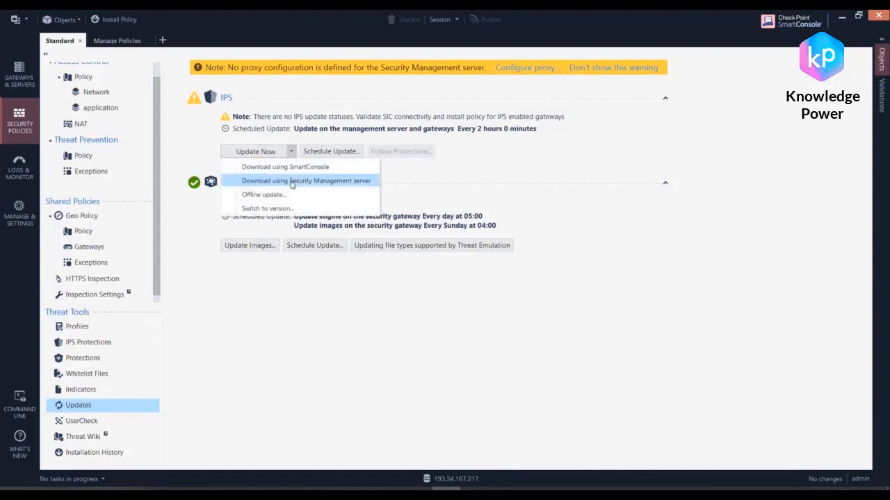
left_click(395, 235)
left_click(270, 153)
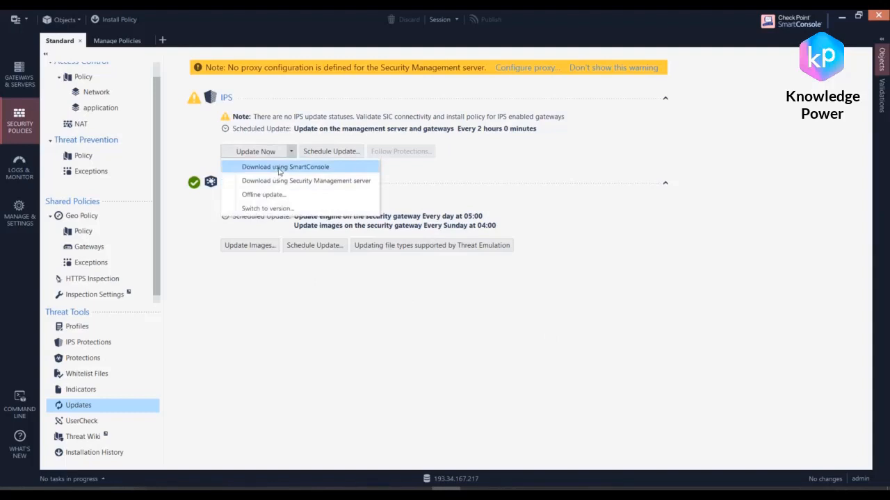
left_click(480, 194)
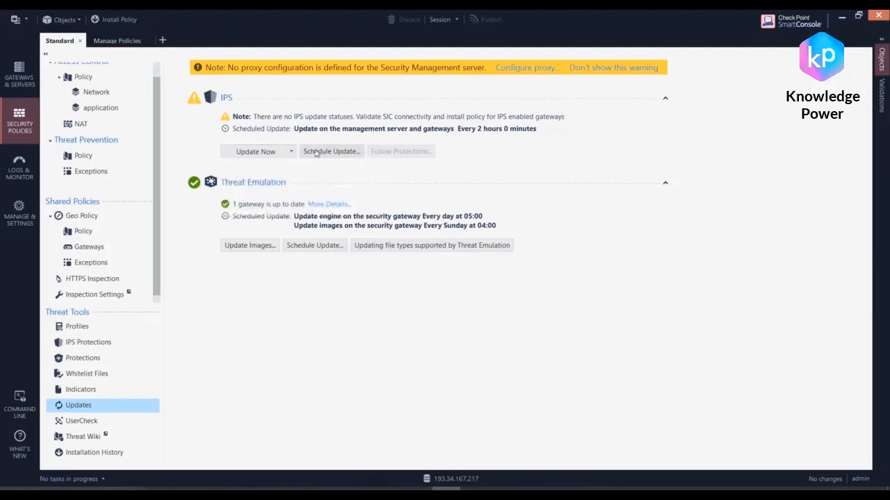
Step: Review the IPS scheduled update settings and their time-of-event options, and close both dialogs without changing anything
left_click(315, 150)
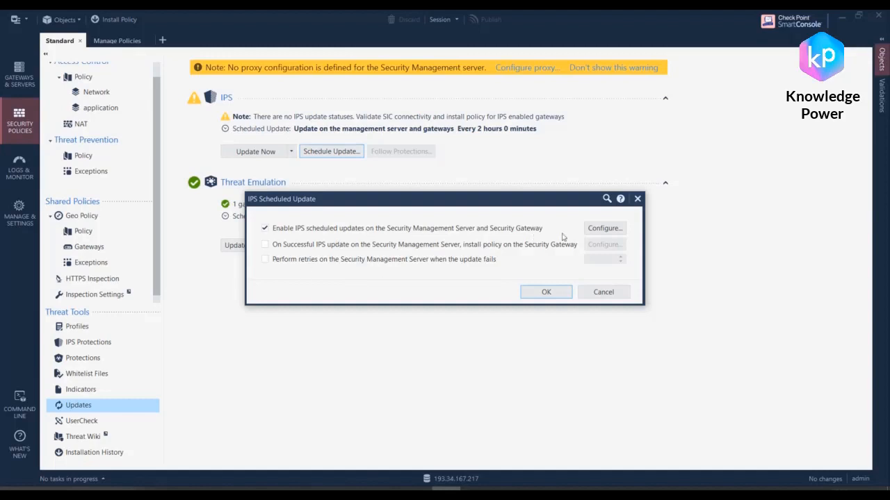
left_click(622, 227)
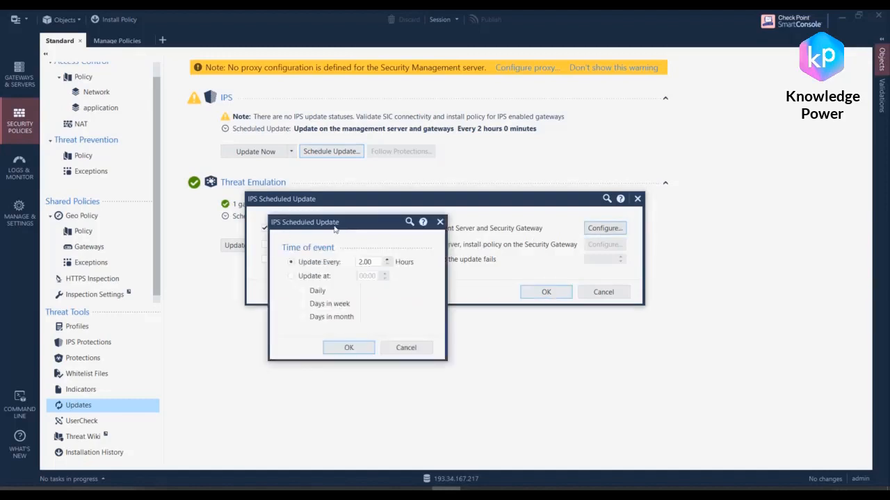
left_click_drag(336, 229, 695, 275)
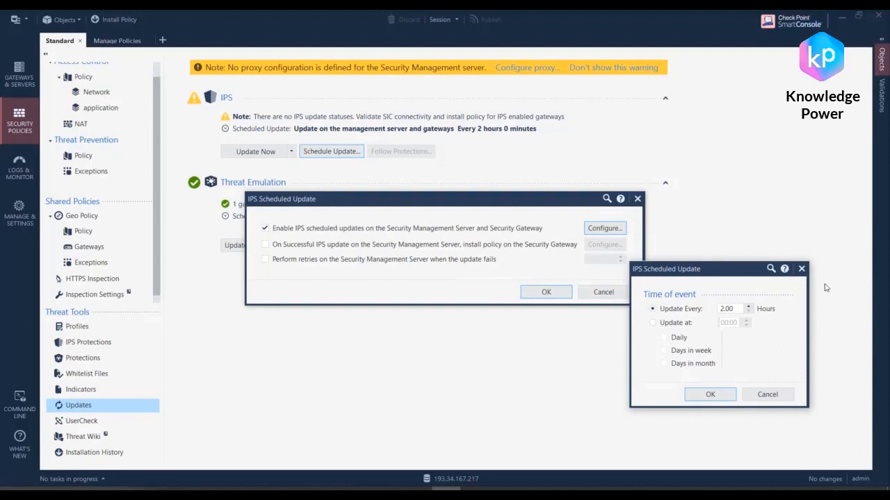
left_click(801, 268)
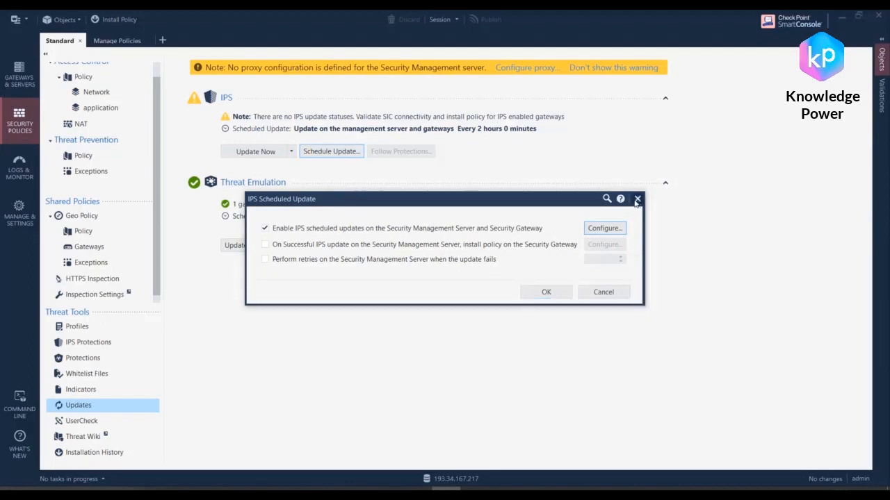
left_click(637, 201)
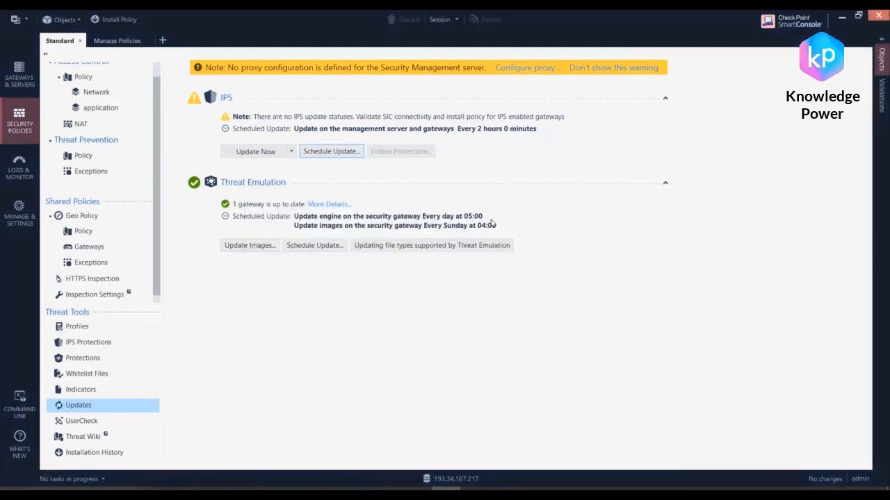
left_click(422, 317)
Step: Open the logs view and clear the Threat Extraction blade filter to query all log records
left_click(20, 167)
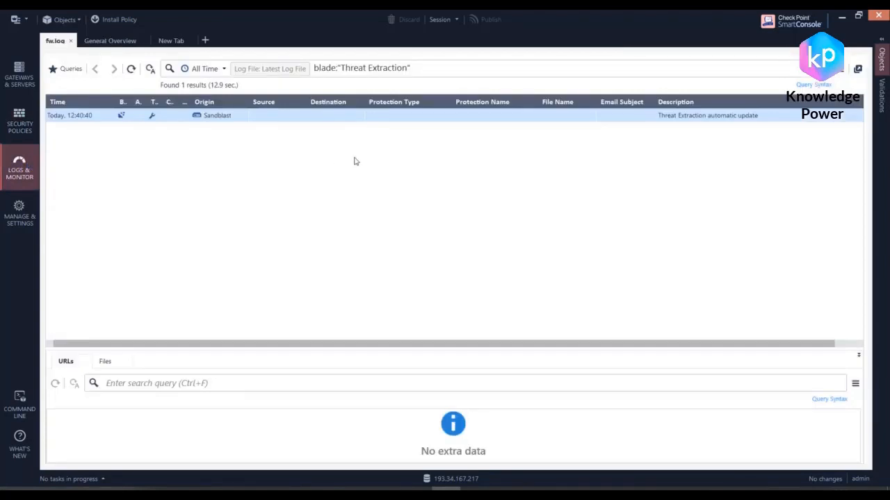
left_click(414, 68)
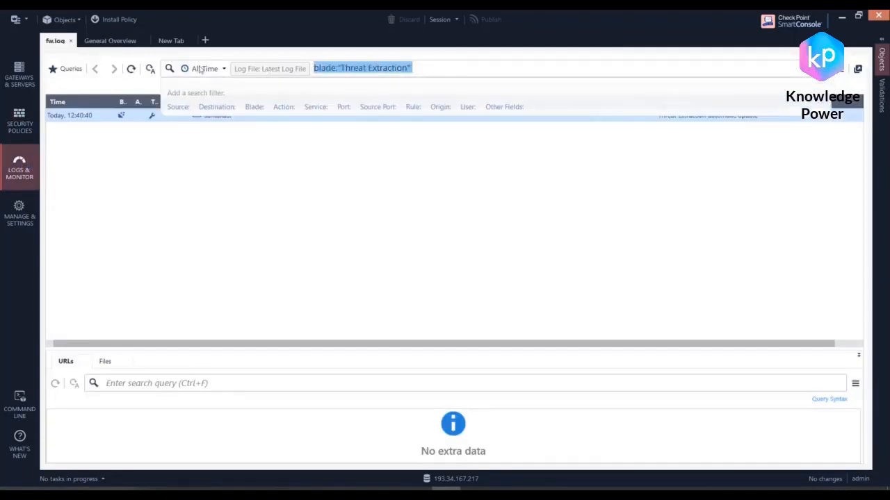
key("BackSpace")
key("Return")
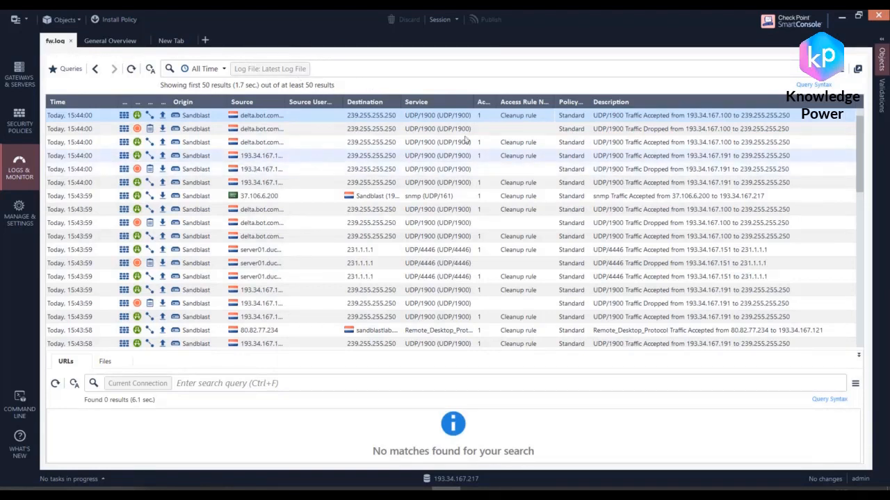
Step: Run the predefined Staging query of the IPS Blade under Threat Prevention's GW Security blades, and dismiss the resulting dialog
left_click(69, 69)
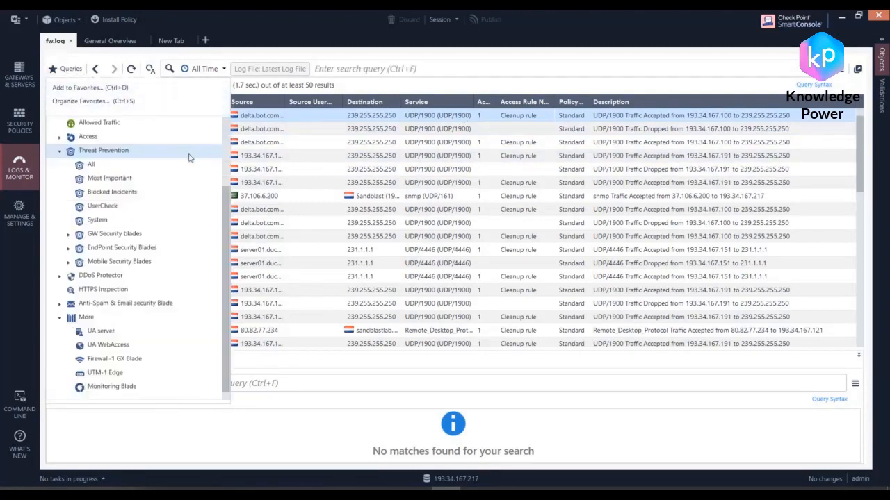
scroll(181, 196, "up", 3)
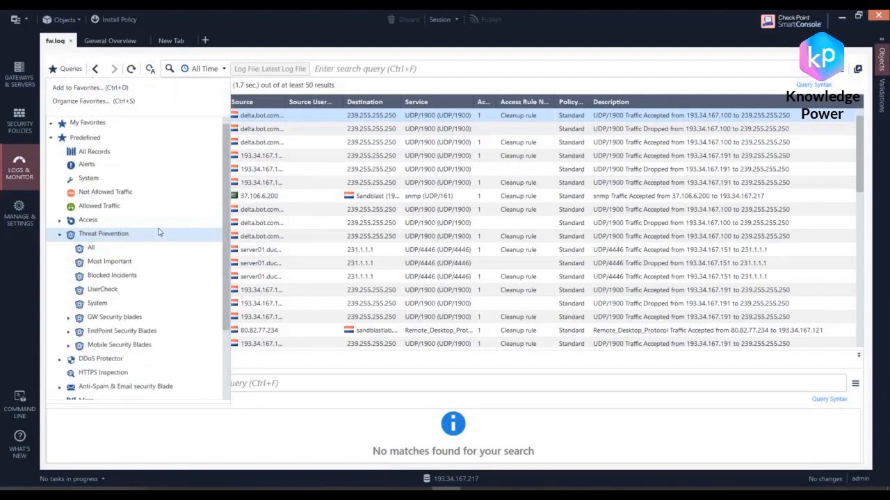
left_click_drag(159, 232, 113, 320)
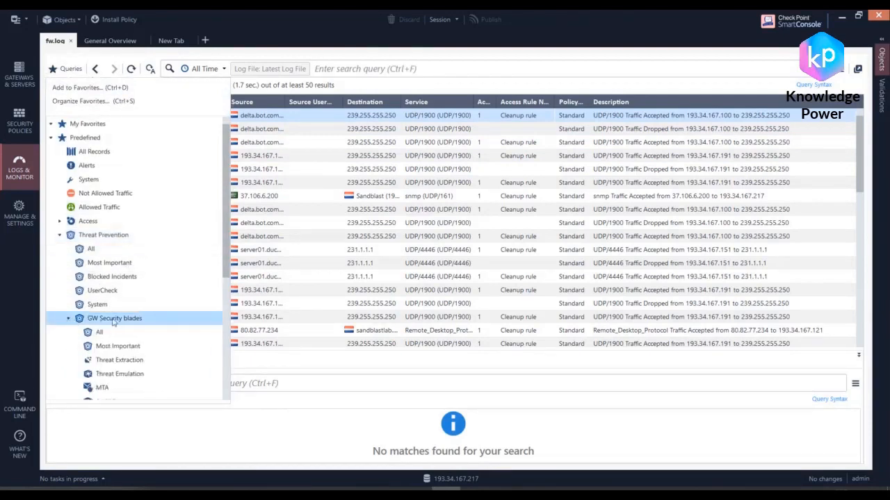
left_click(70, 69)
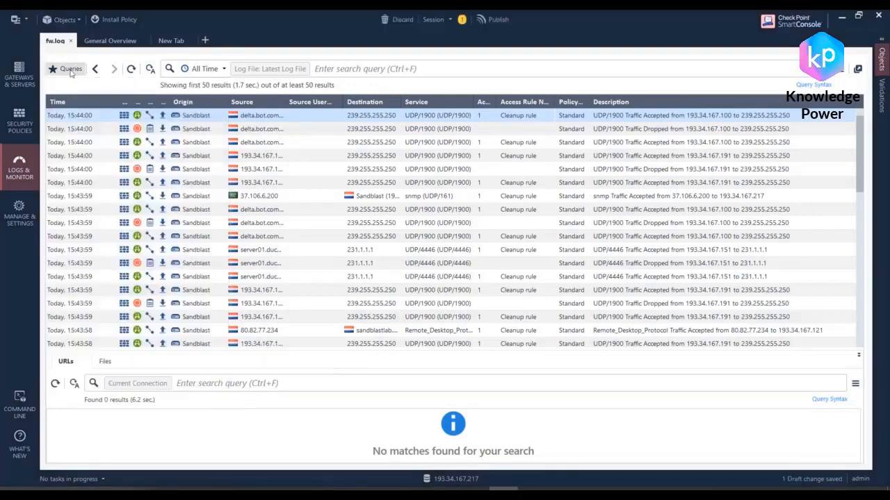
left_click(70, 71)
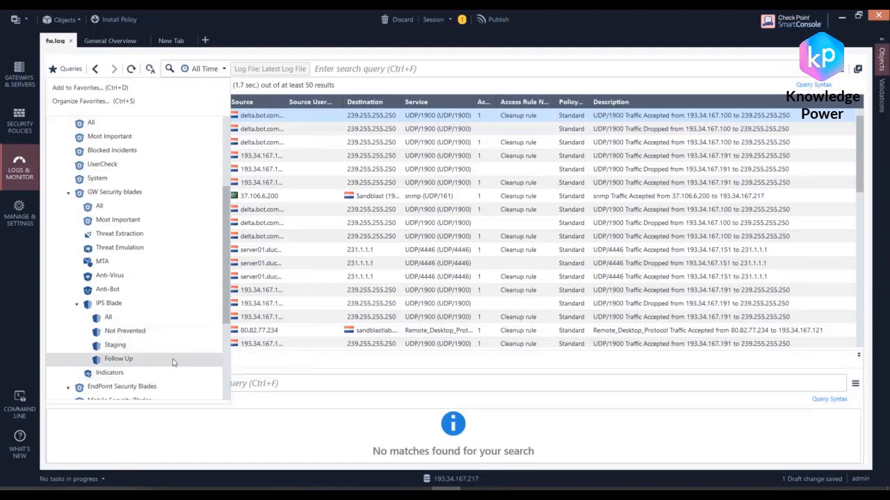
left_click(106, 345)
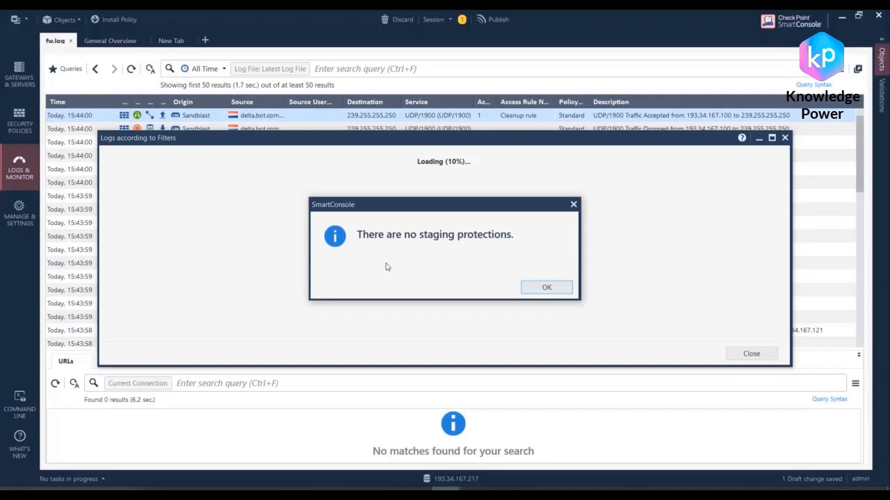
left_click(567, 290)
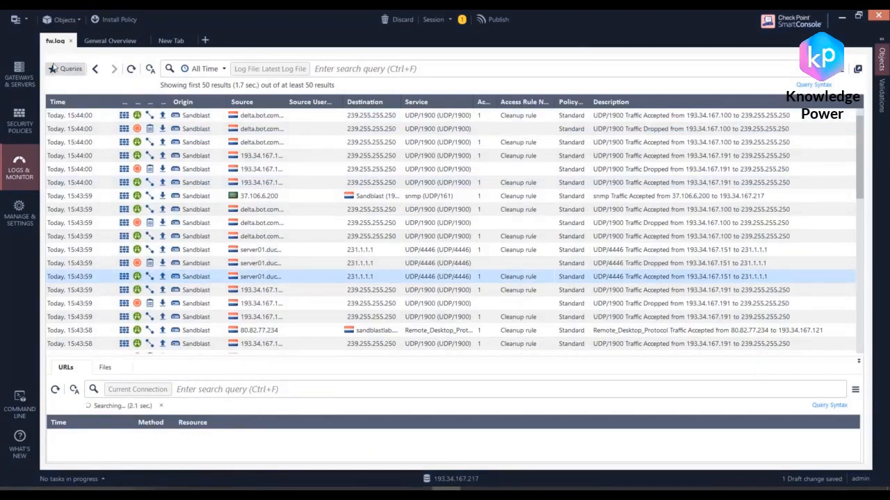
Step: Locate the IPS Blade's Staging query once more among the predefined log queries and close the list without running it
left_click(70, 68)
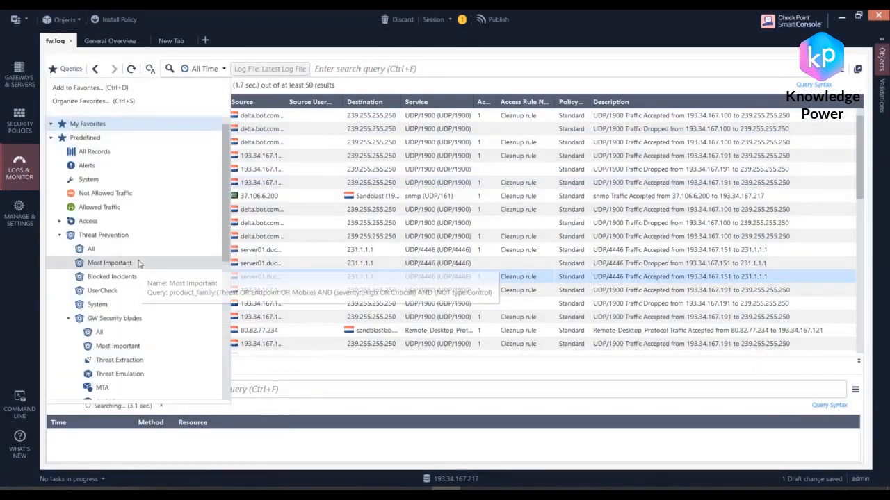
scroll(139, 292, "down", 3)
scroll(159, 362, "down", 3)
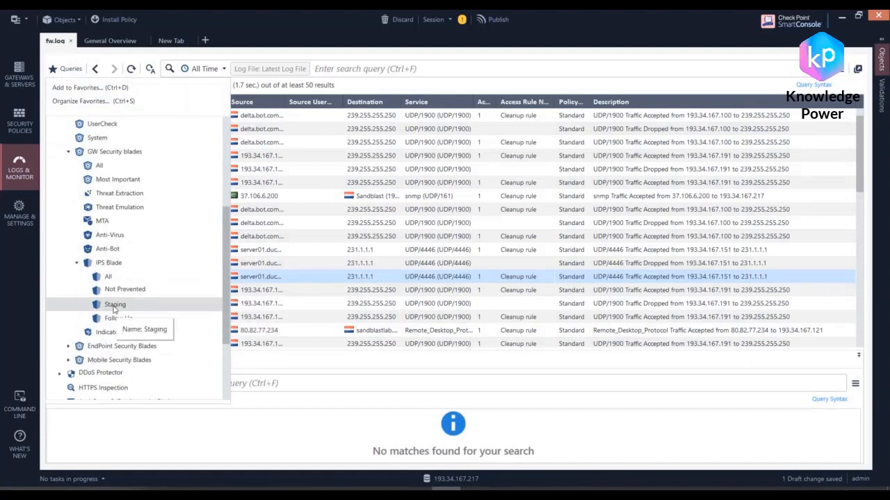
left_click(323, 399)
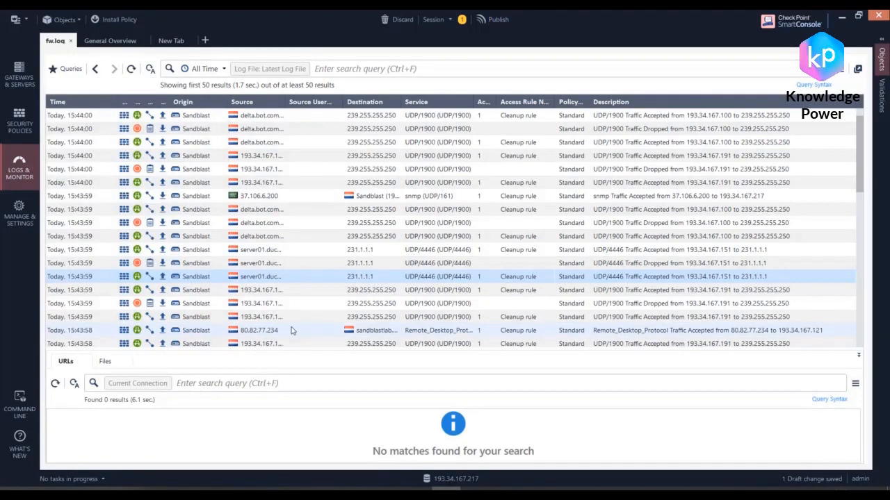
Step: Show the IPS protections and review which IPS enabled profiles are displayed, keeping all four selected
left_click(28, 125)
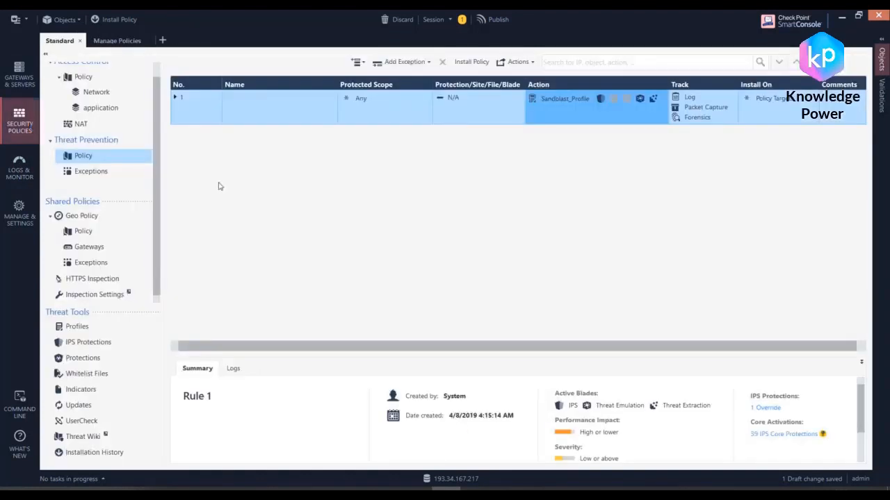
left_click(79, 345)
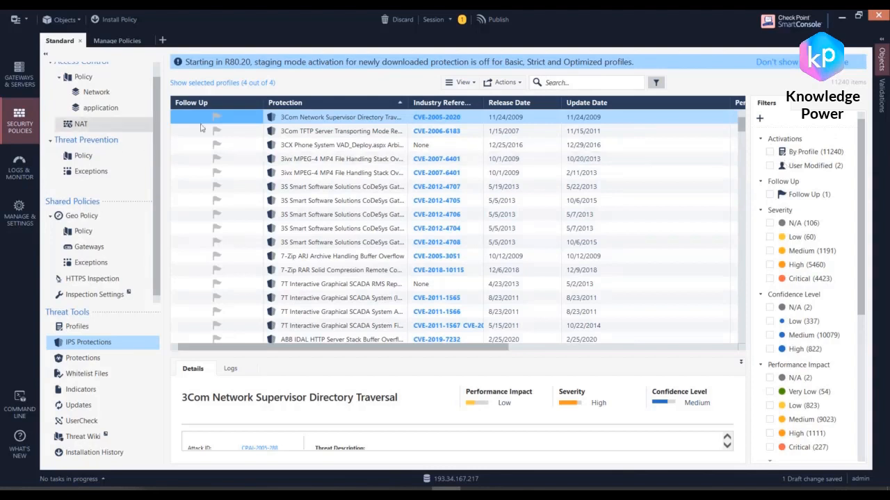
left_click(246, 86)
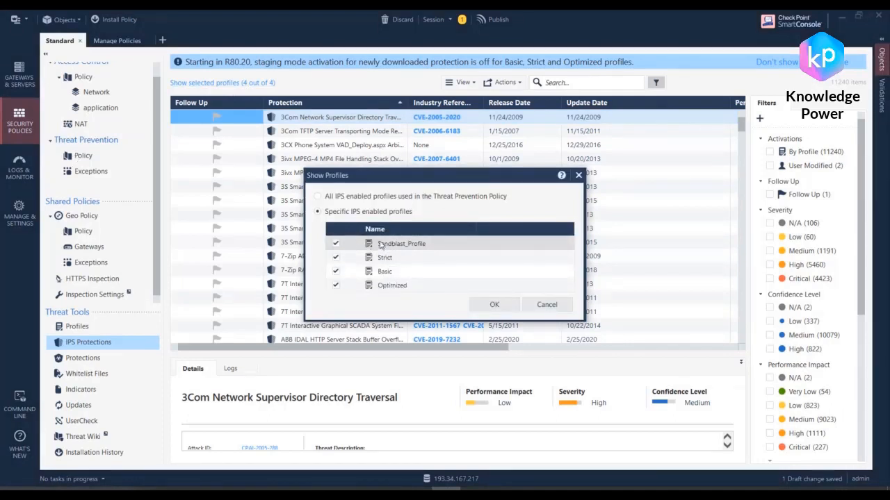
left_click(493, 304)
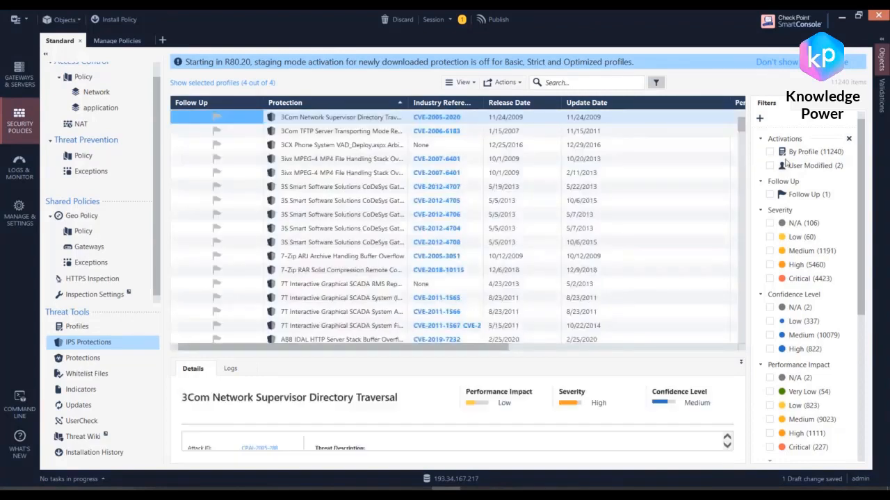
Step: Widen the Sandblast_Profile column in the IPS protections list to fit its title and sort the protections by it
left_click_drag(493, 347, 723, 348)
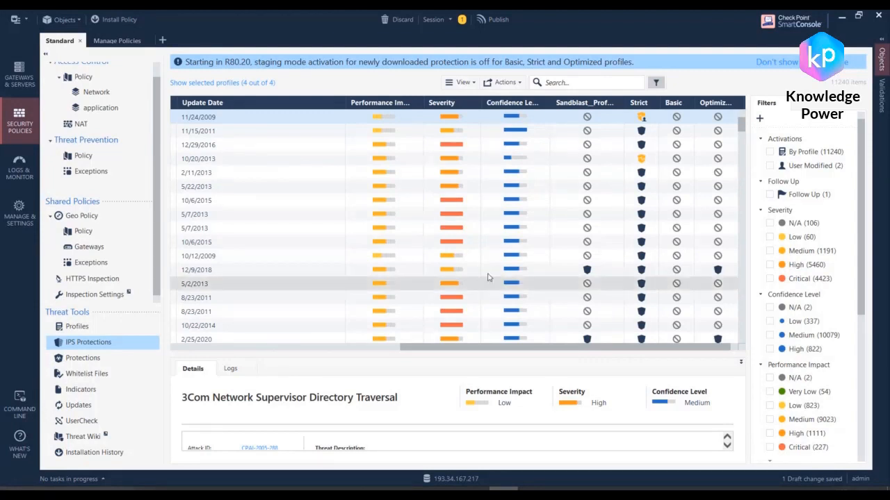
double_click(620, 103)
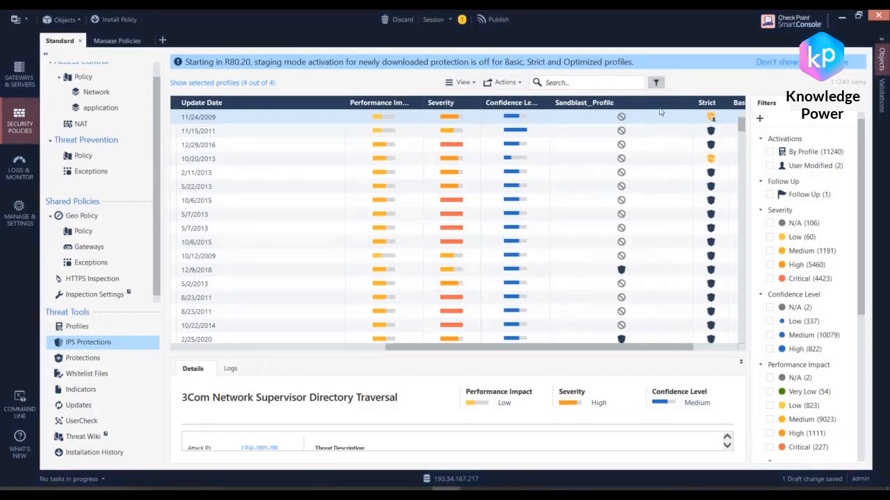
left_click(591, 107)
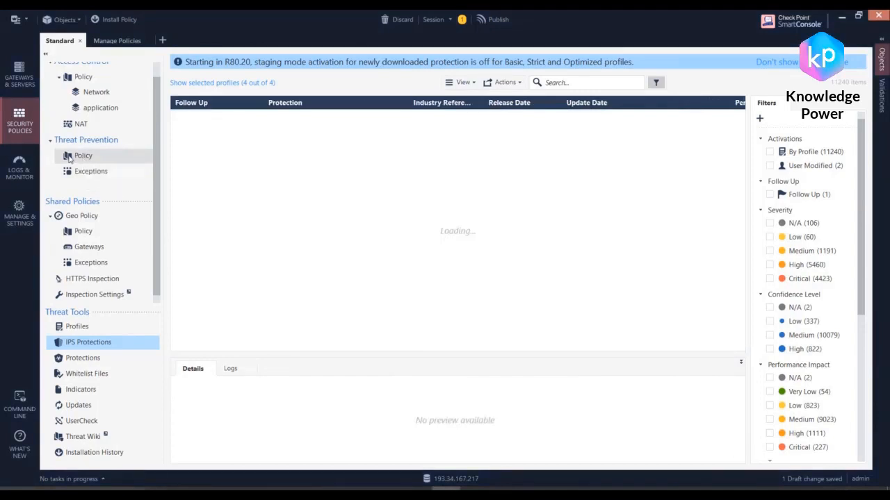
Step: Examine the profiles available as the action of rule 1 in the Threat Prevention policy, leaving the assigned profile unchanged
left_click(69, 160)
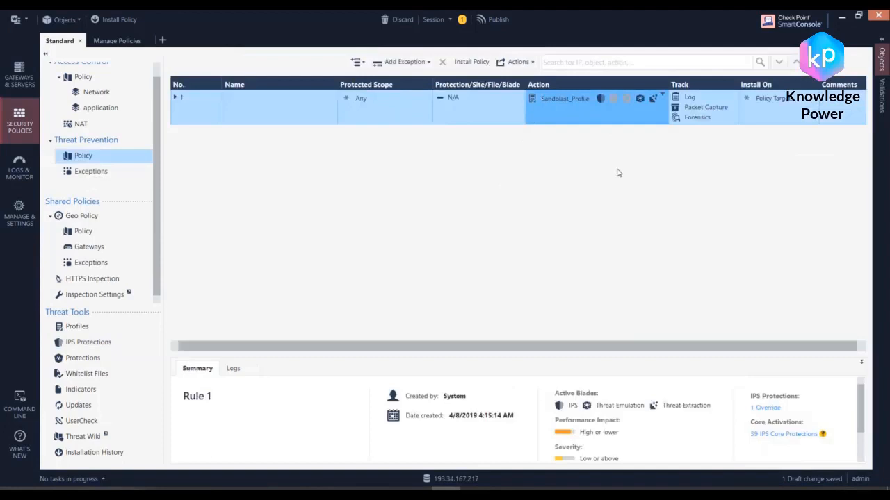
left_click(625, 111)
left_click(603, 109)
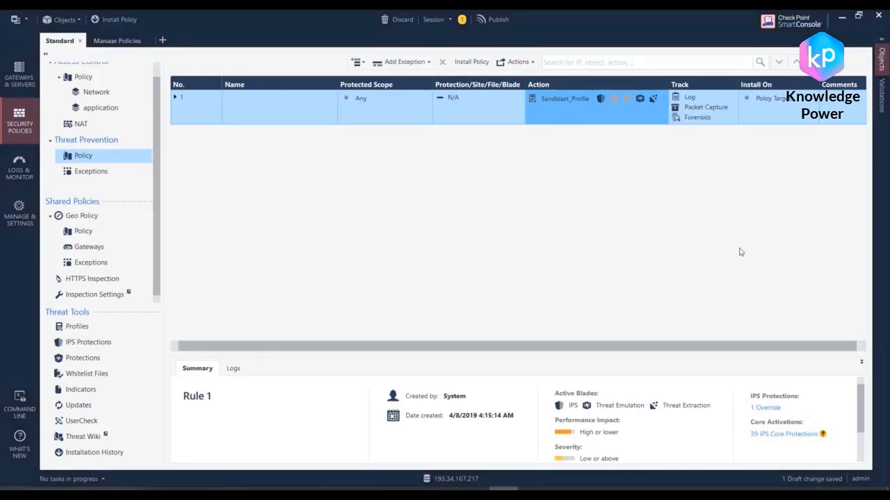
left_click(587, 121)
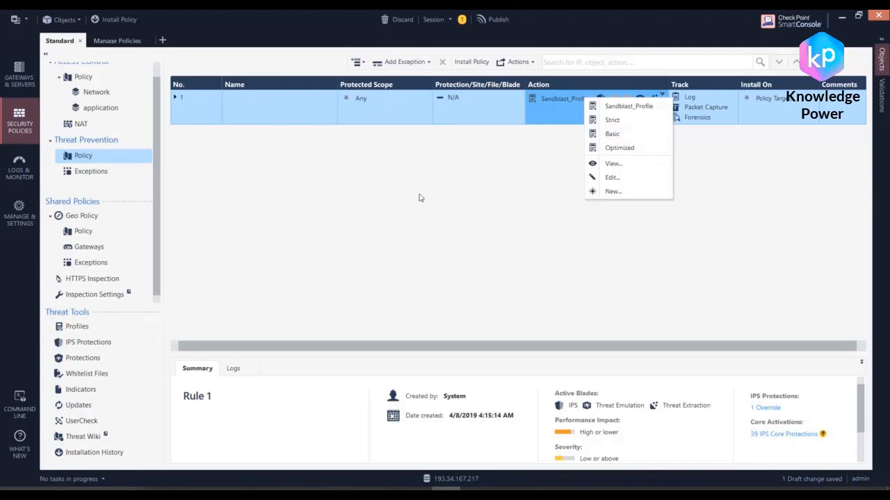
left_click(404, 238)
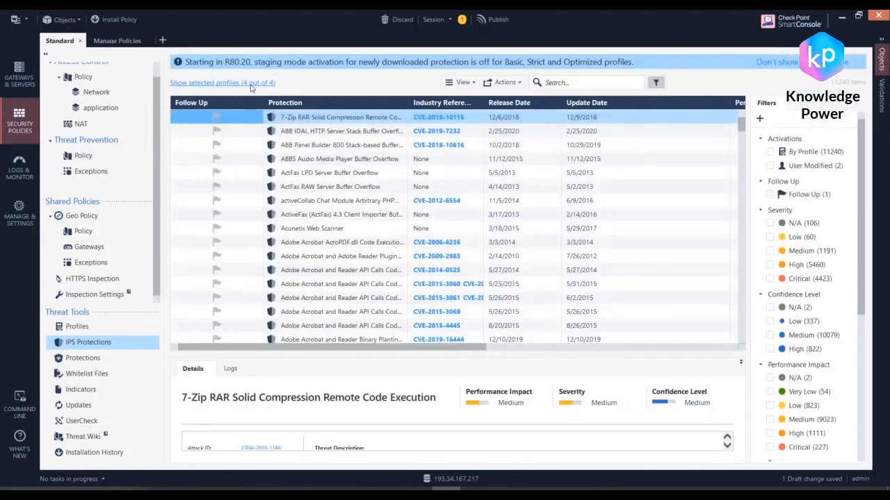
Step: Narrow the Confidence Level and Update Date columns of the IPS protections list and fit the Sandblast_Profile column to its full title
scroll(686, 342, "right", 1)
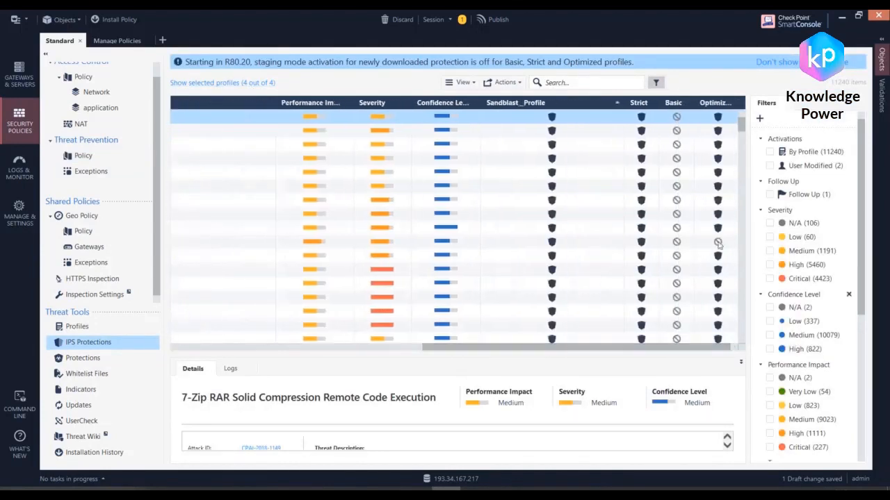
double_click(623, 102)
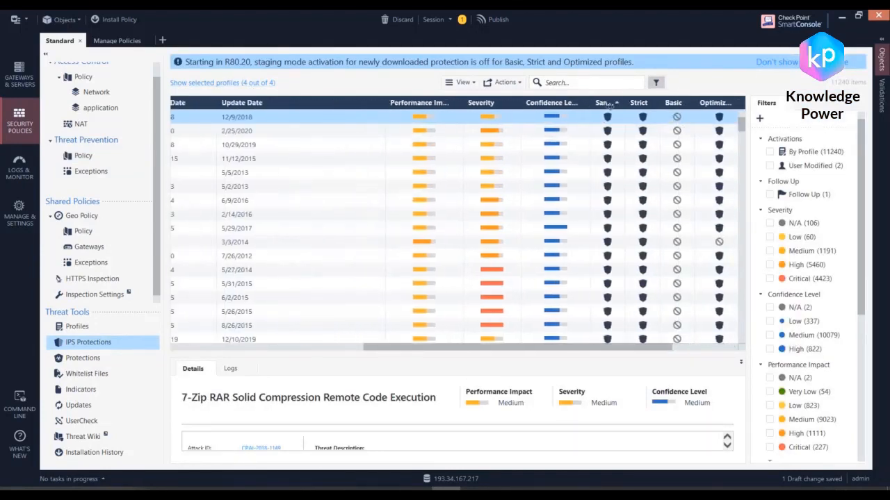
left_click_drag(542, 102, 539, 103)
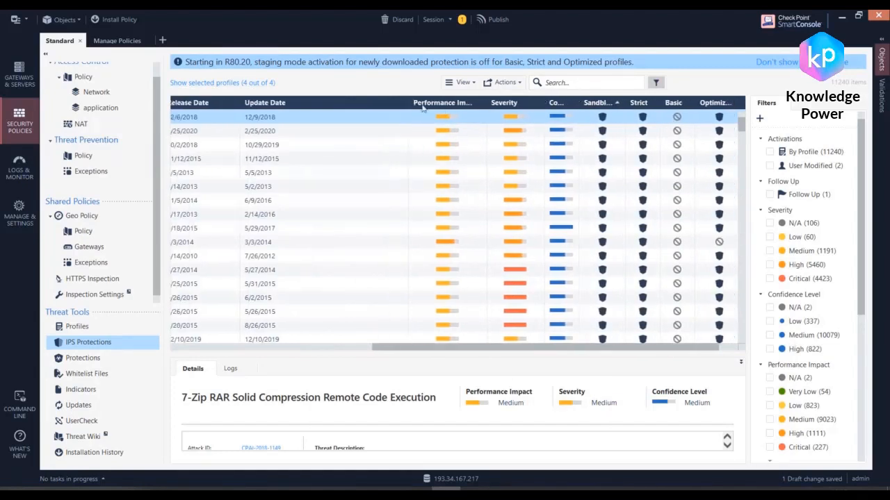
left_click_drag(407, 103, 359, 102)
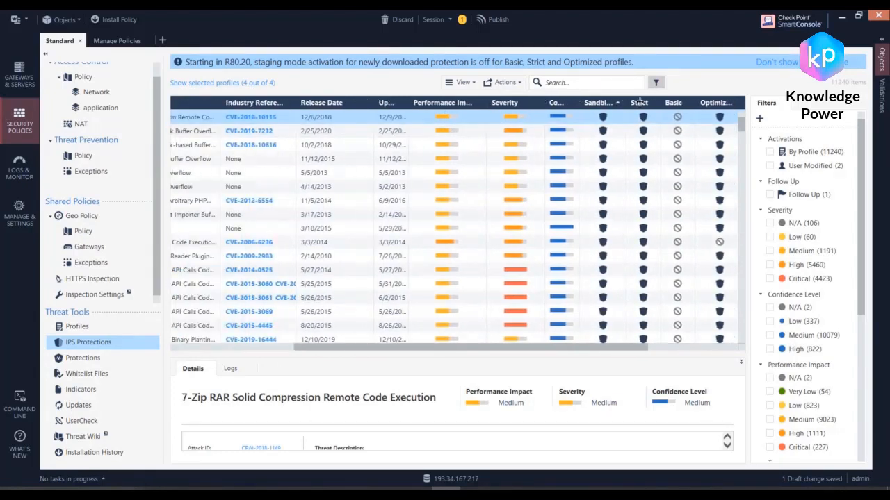
left_click_drag(623, 102, 657, 102)
left_click_drag(654, 348, 675, 348)
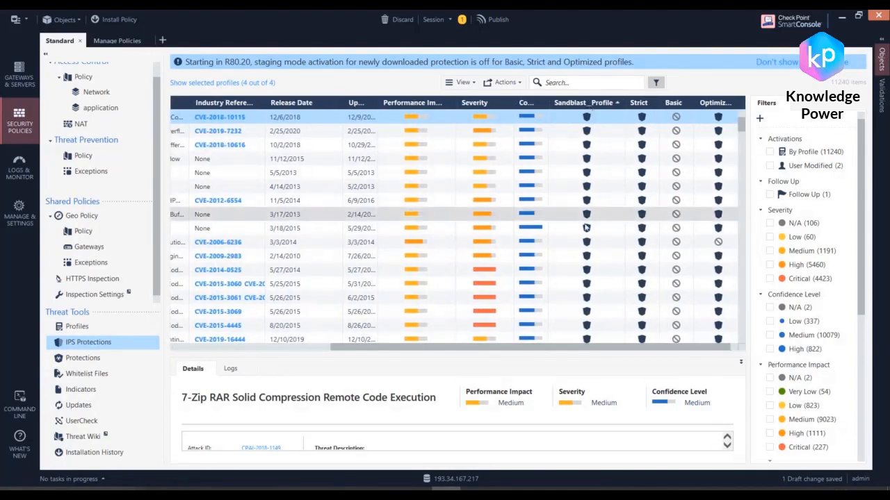
Step: Compare how the IPS protections are activated under the Sandblast_Profile, Strict, Basic and Optimized profiles
scroll(589, 209, "down", 3)
scroll(590, 209, "up", 3)
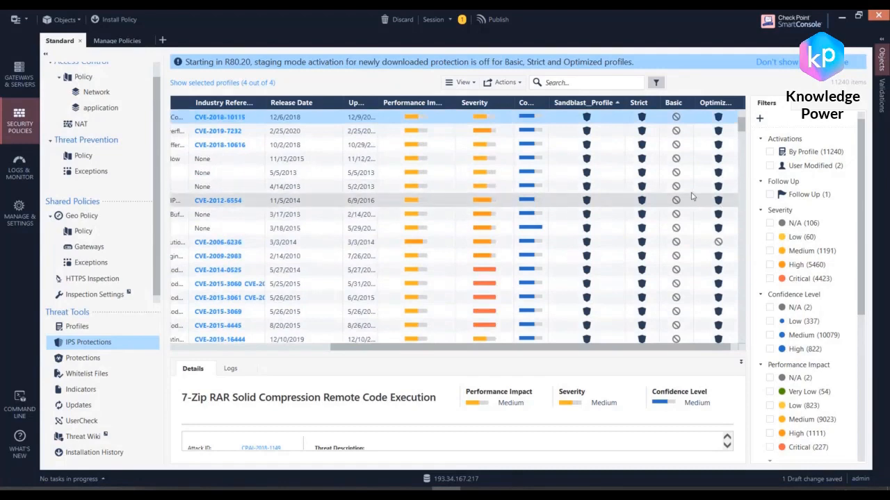
scroll(683, 181, "down", 2)
scroll(682, 181, "down", 6)
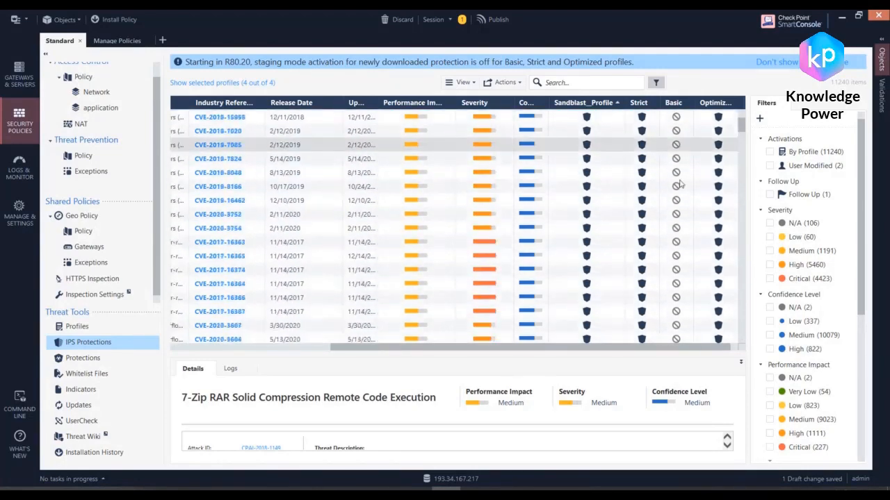
scroll(683, 181, "down", 8)
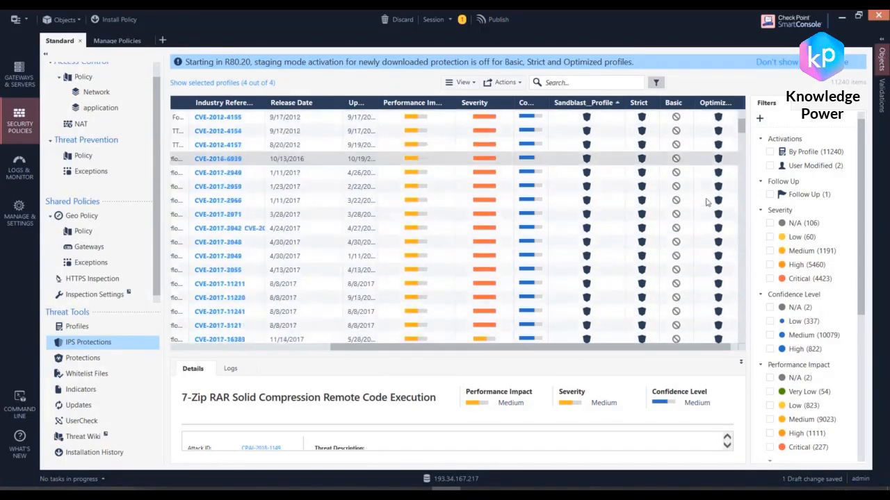
scroll(686, 185, "down", 6)
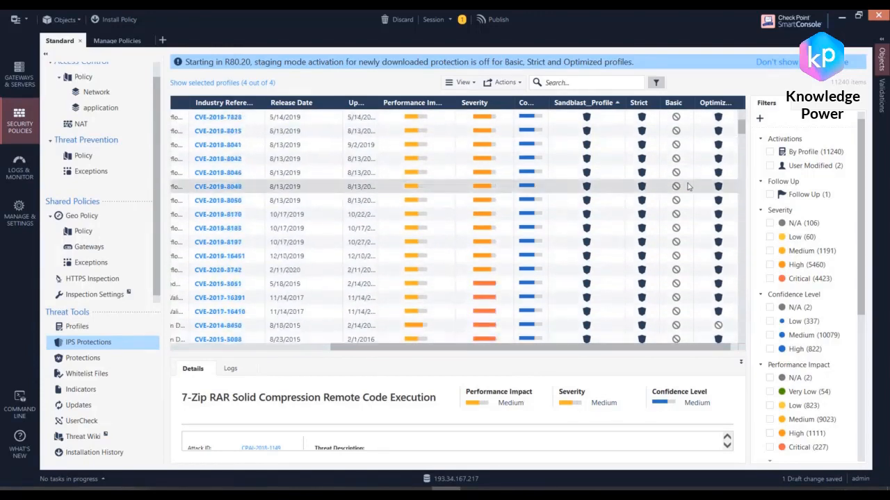
scroll(688, 185, "down", 6)
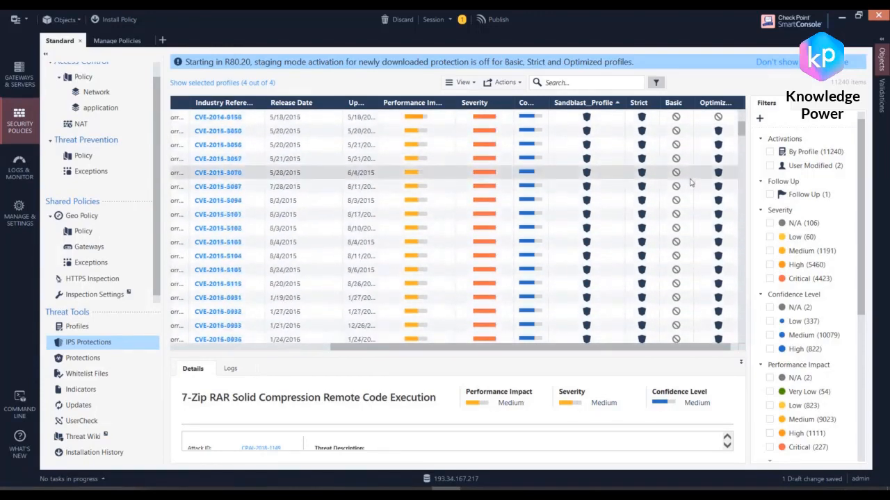
scroll(698, 173, "down", 7)
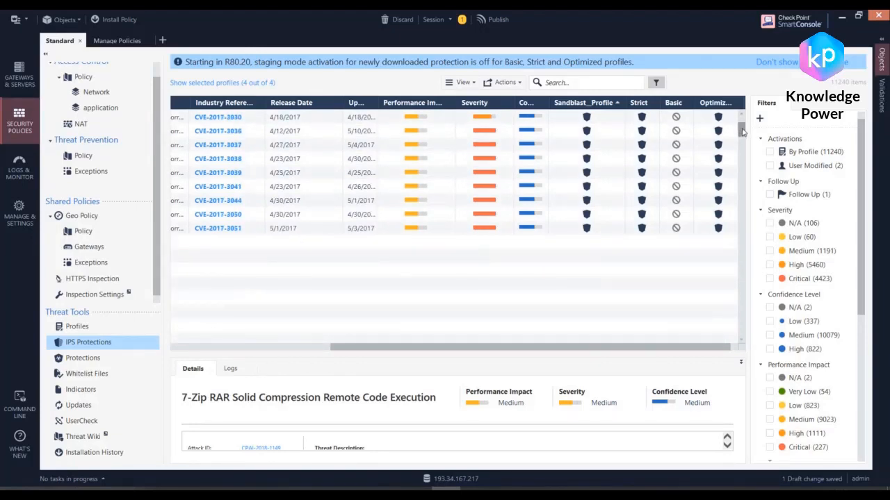
left_click_drag(743, 132, 737, 198)
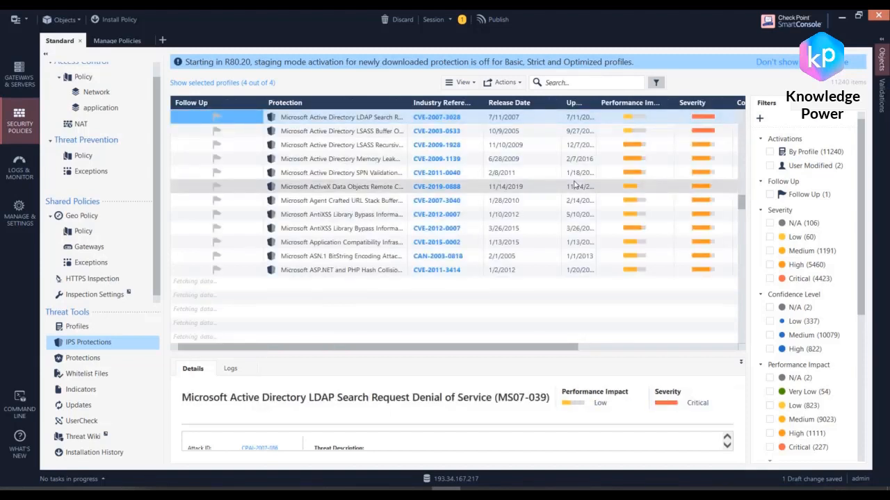
left_click_drag(554, 347, 706, 347)
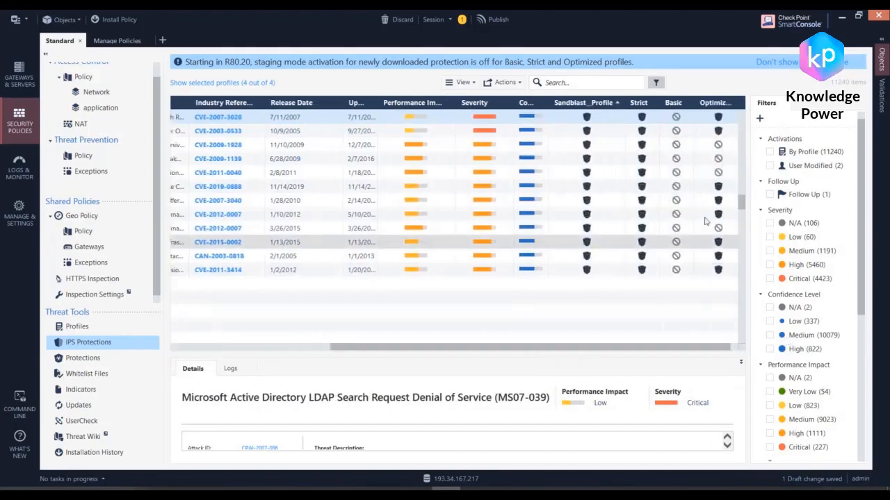
scroll(611, 247, "down", 3)
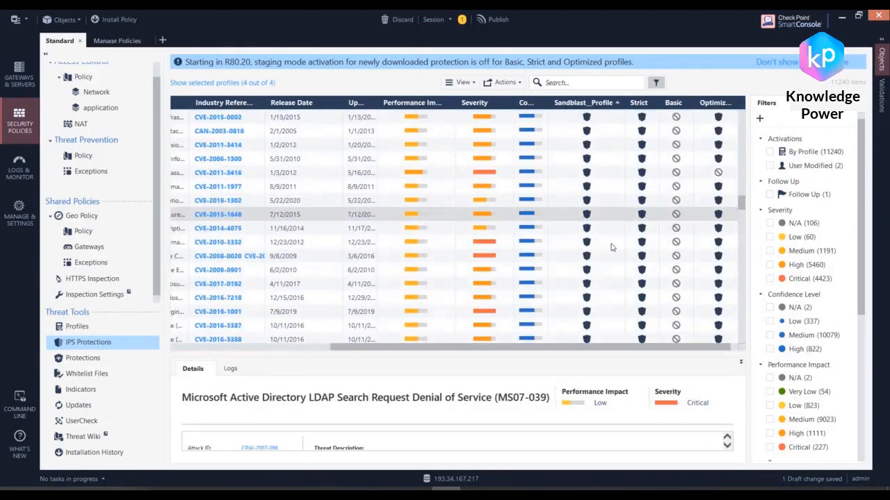
scroll(612, 247, "down", 5)
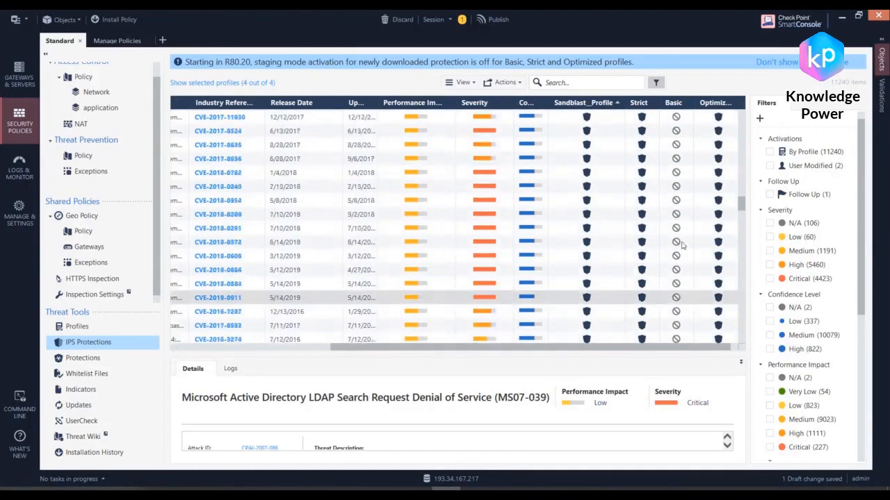
scroll(682, 245, "down", 5)
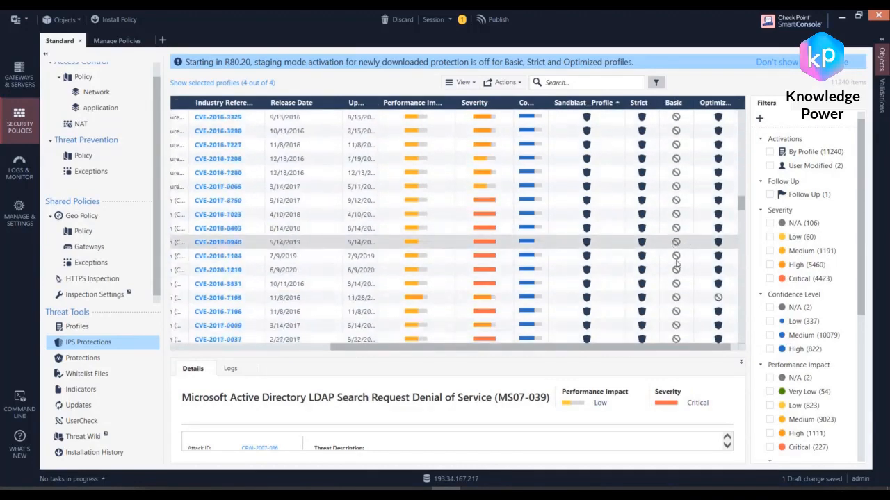
Step: Examine the Microsoft Browser Memory Corruption protections CVE-2016-7195 and CVE-2016-3331 and their profile activations, and browse further down the protections list
left_click(677, 297)
left_click_drag(469, 349, 317, 347)
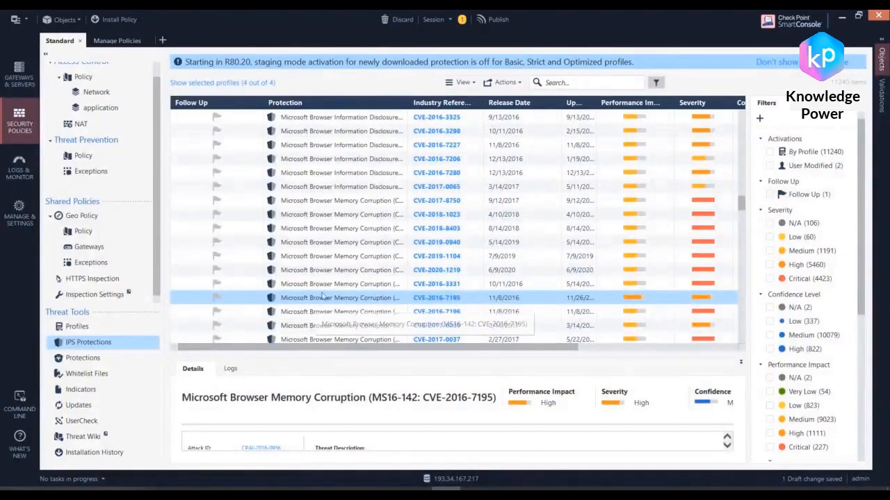
key("Up")
left_click_drag(389, 350, 722, 347)
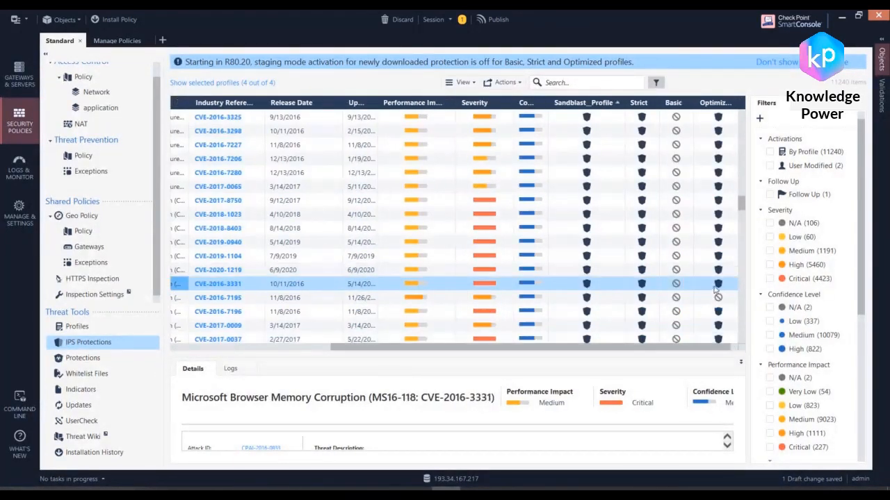
left_click_drag(741, 203, 741, 273)
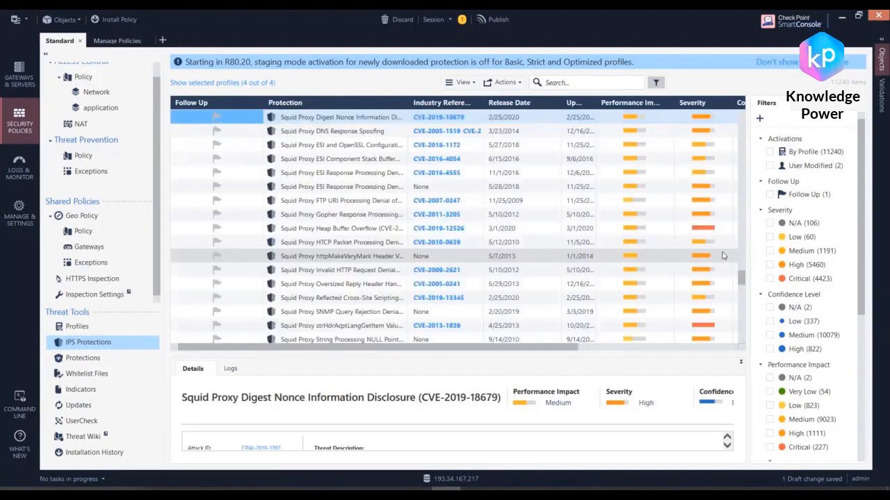
mouse_move(542, 353)
left_mouse_down()
mouse_move(700, 353)
mouse_move(546, 353)
left_mouse_up()
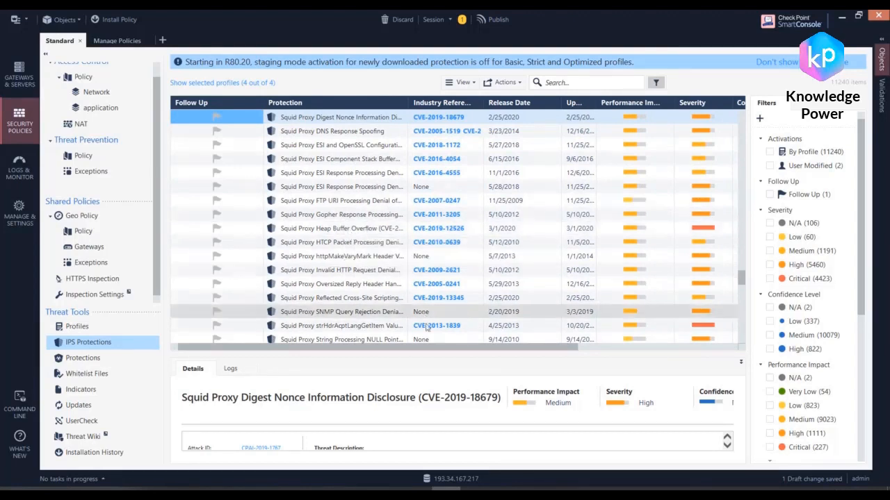
scroll(738, 280, "right", 5)
left_click_drag(739, 280, 739, 312)
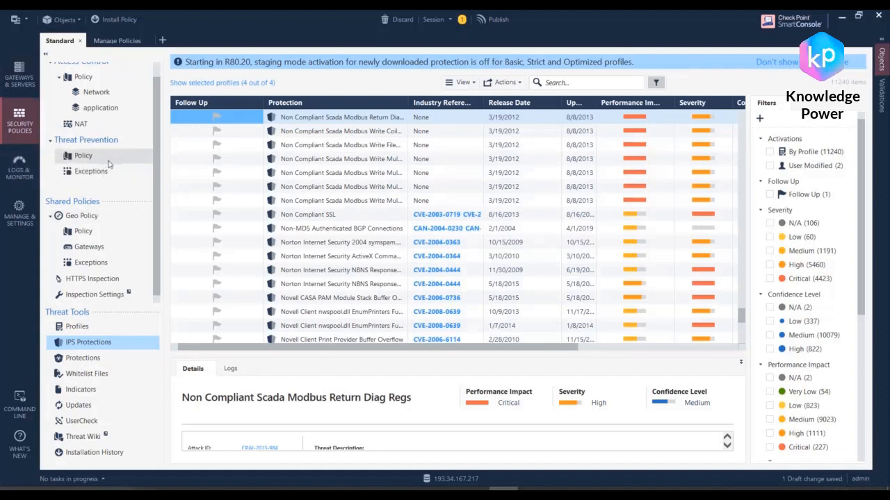
Step: Open the Standard policy for editing from the policies and layers manager
scroll(97, 129, "up", 1)
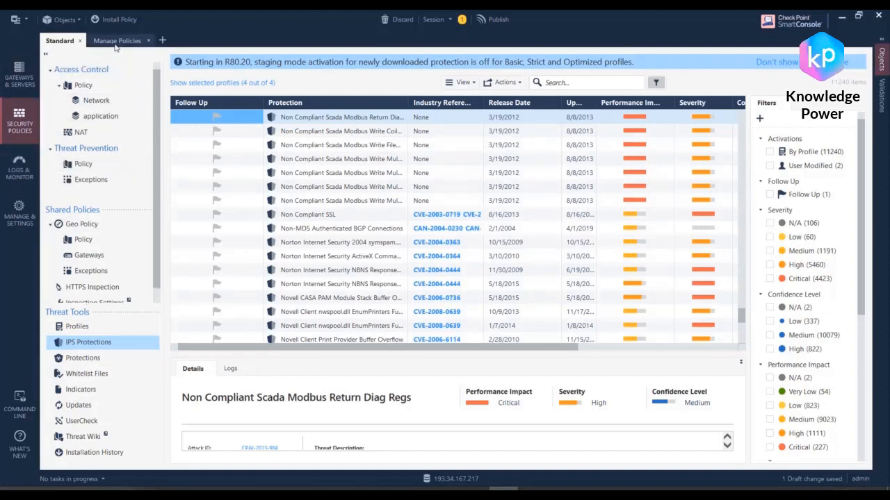
left_click(116, 41)
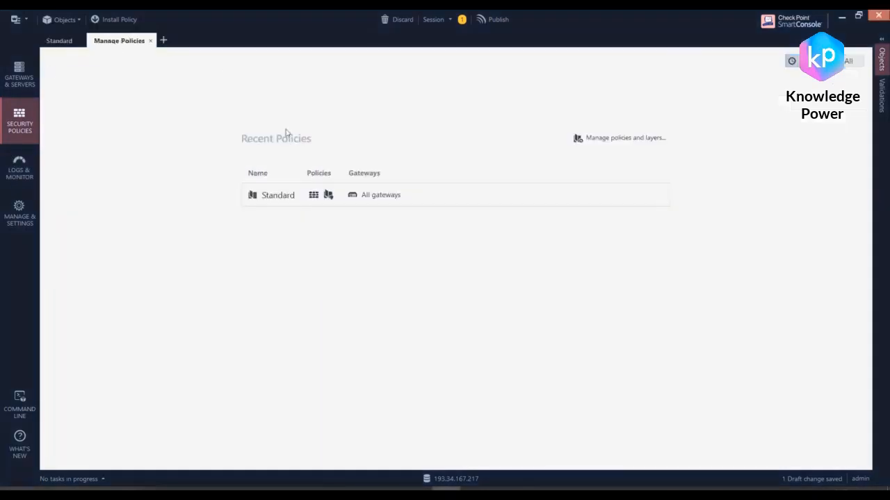
left_click(438, 201)
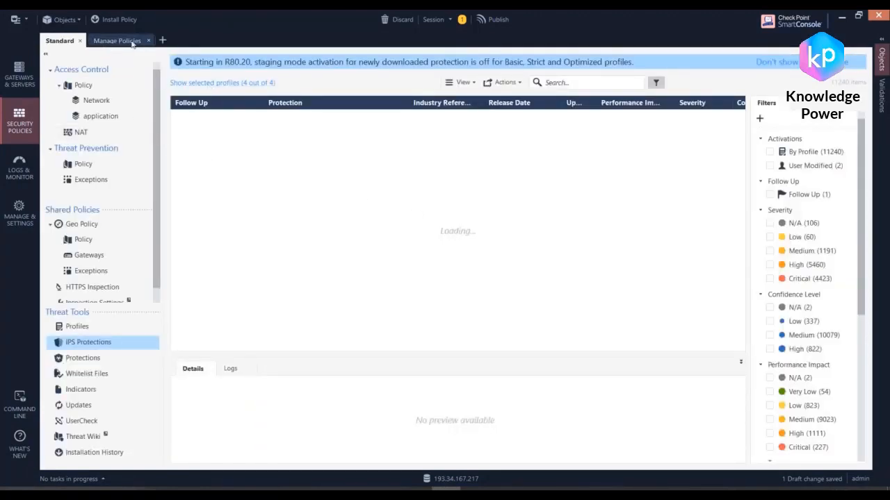
left_click(131, 43)
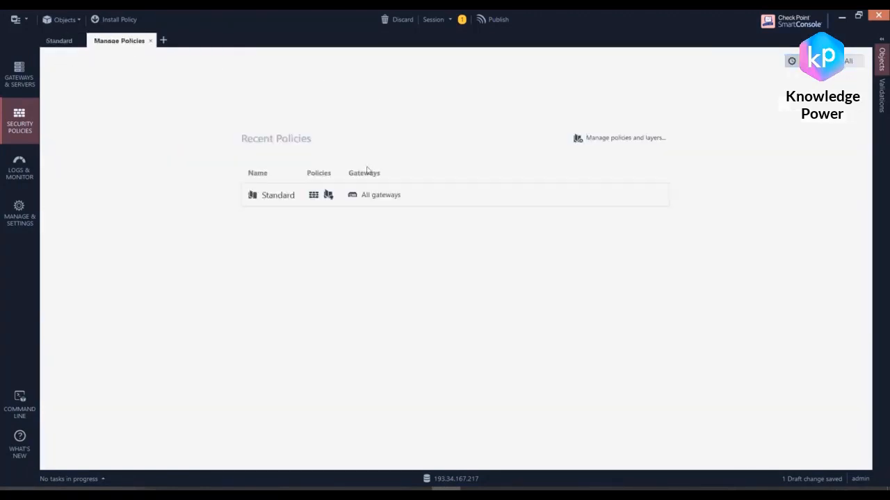
left_click(622, 141)
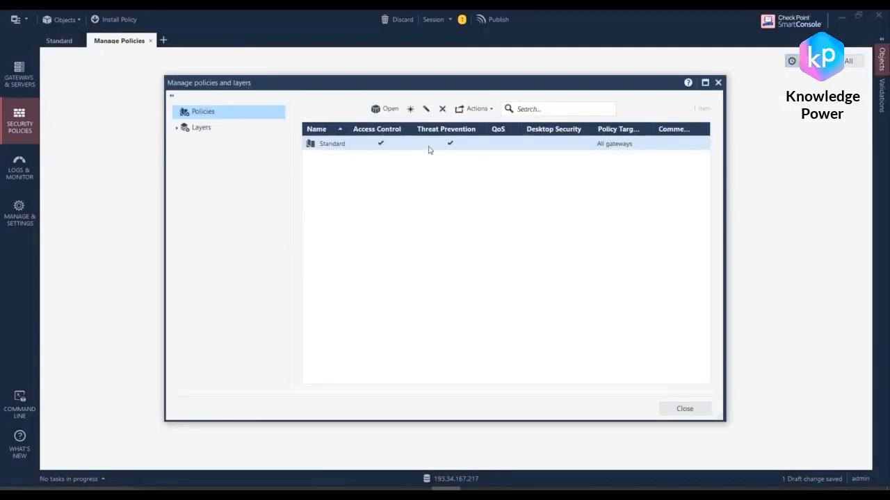
left_click(428, 111)
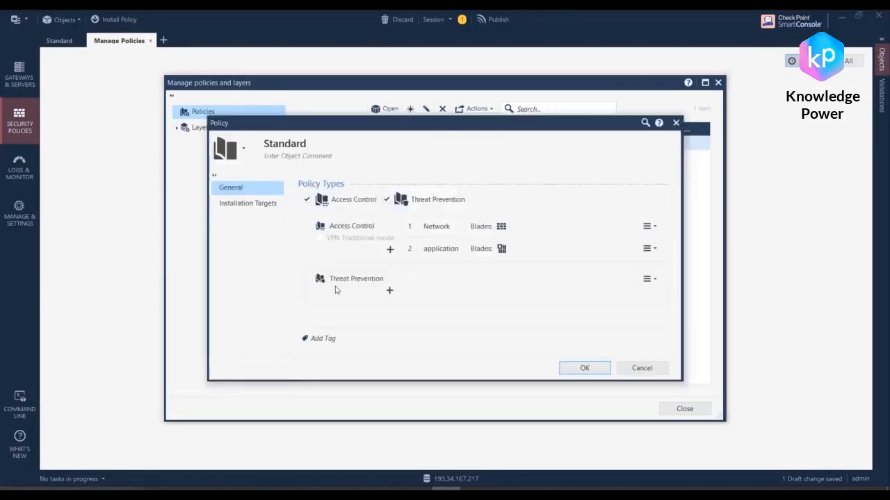
Step: Start a new Threat Prevention layer in the Standard policy and name it ips
left_click(390, 292)
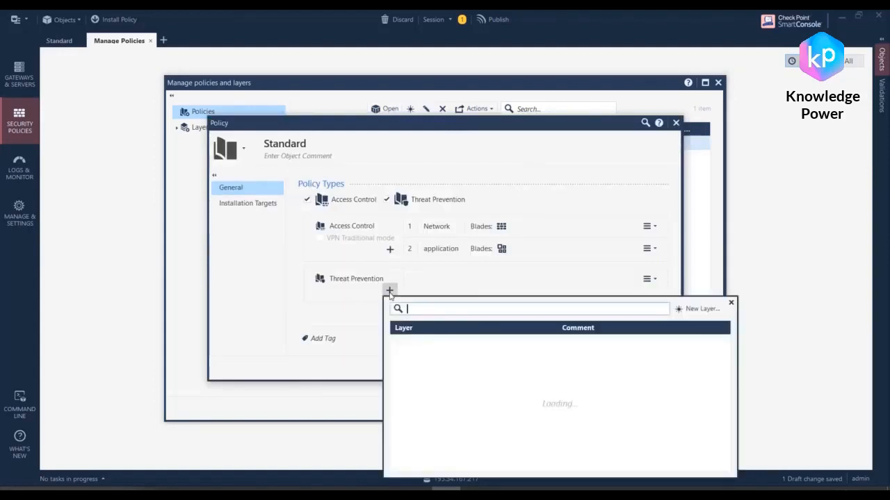
left_click(698, 309)
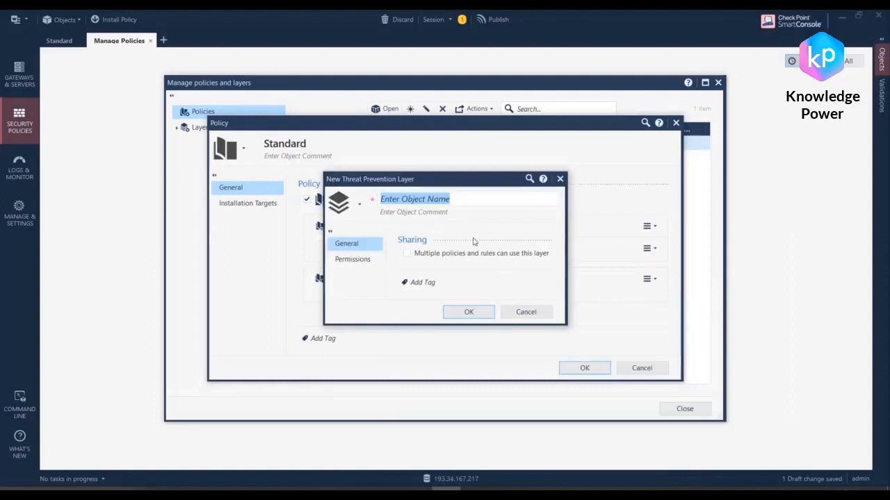
left_click(362, 259)
left_click(373, 247)
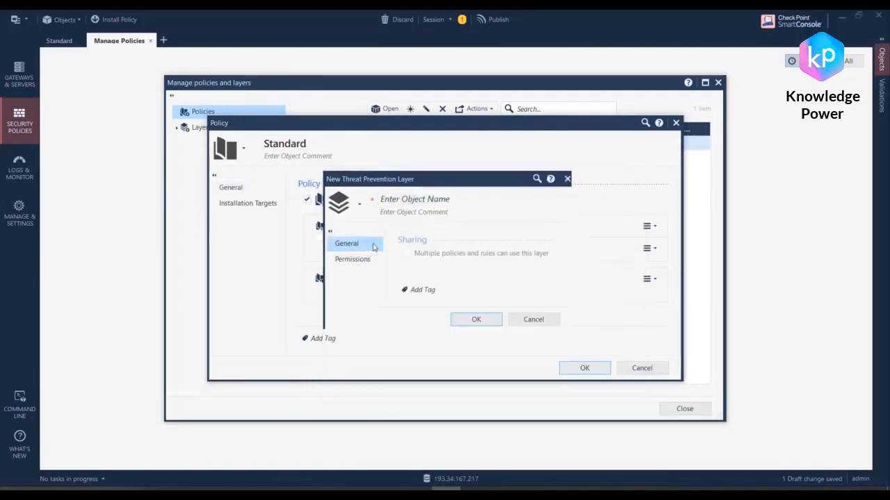
left_click(470, 202)
type("ip")
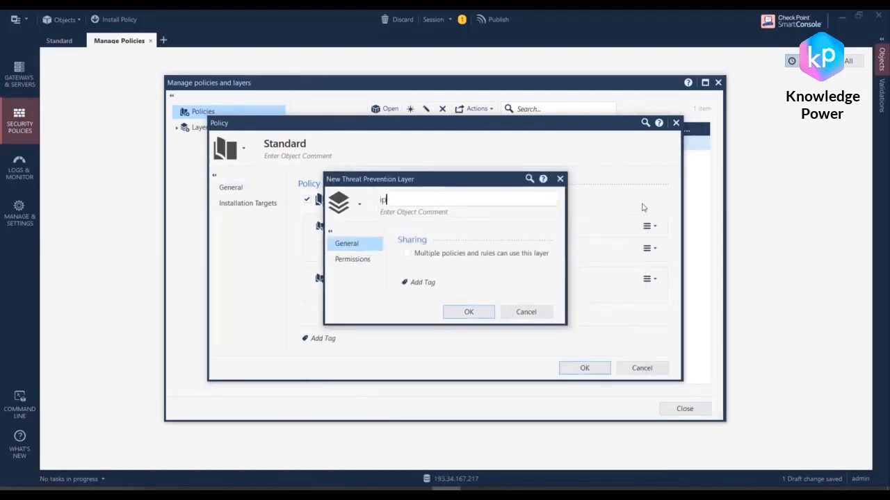
type("s")
Step: Review the ips layer's permissions without adding any profile, and save both the layer and the Standard policy
left_click_drag(484, 179, 467, 187)
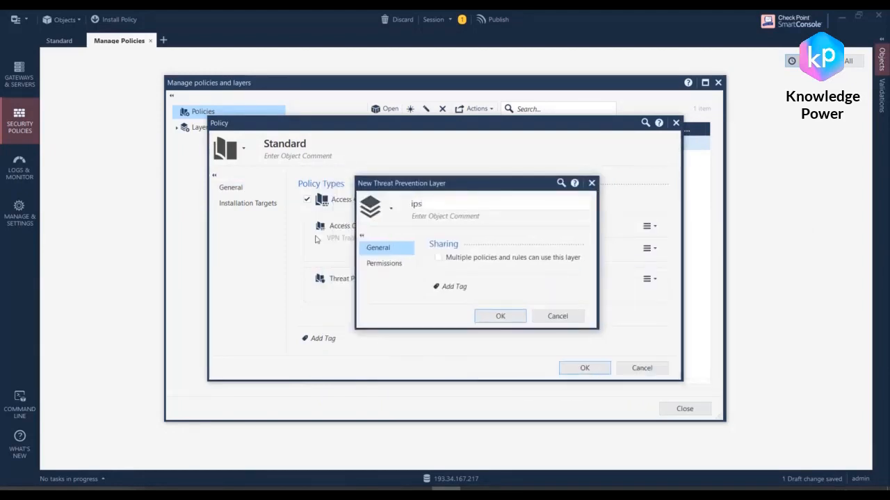
left_click(384, 264)
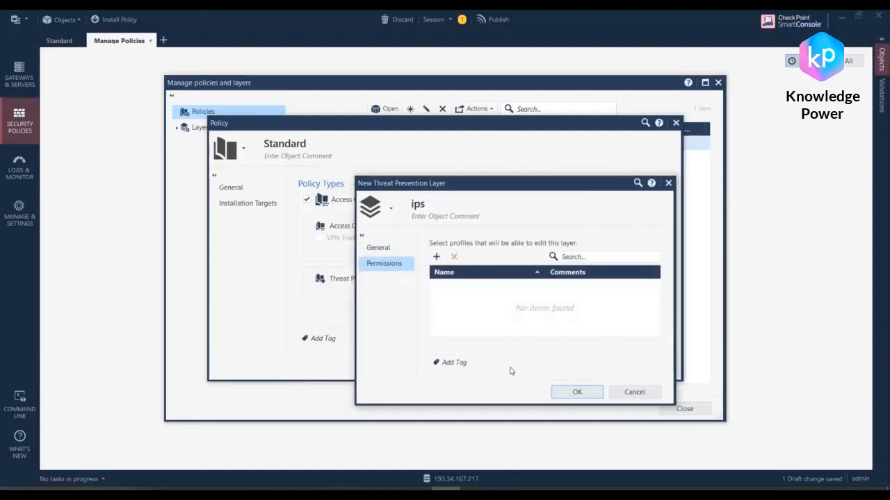
left_click(582, 391)
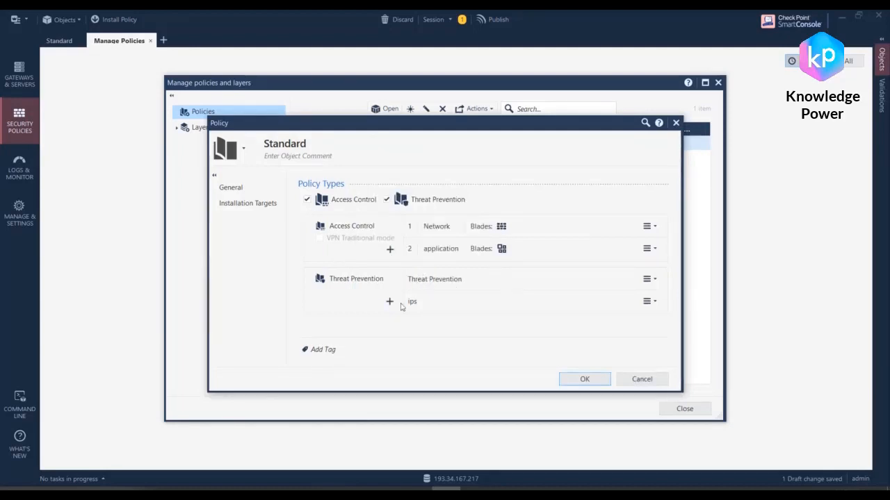
left_click(579, 378)
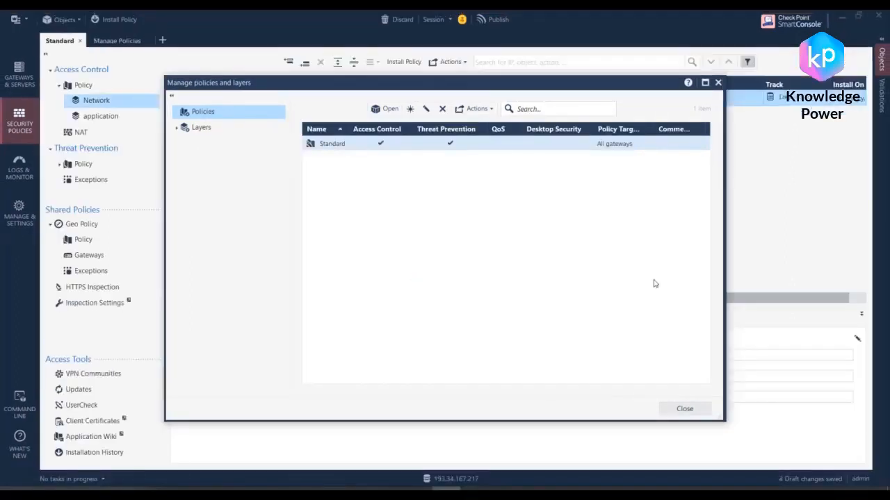
Step: Close the policies and layers manager and view the rule in the Threat Prevention policy's ips layer
left_click(691, 410)
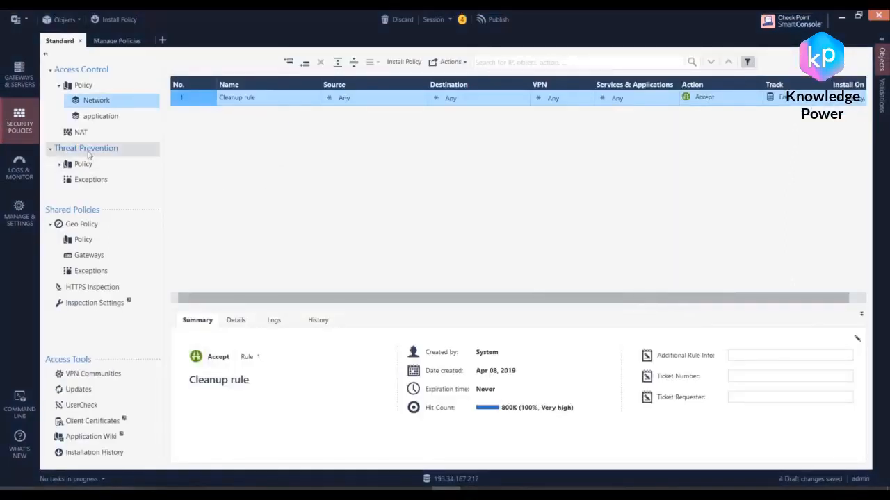
left_click(78, 166)
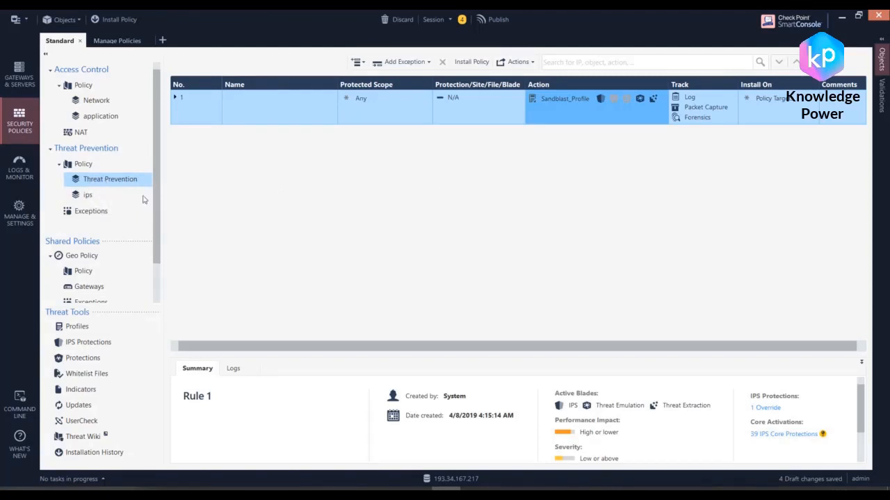
left_click(88, 195)
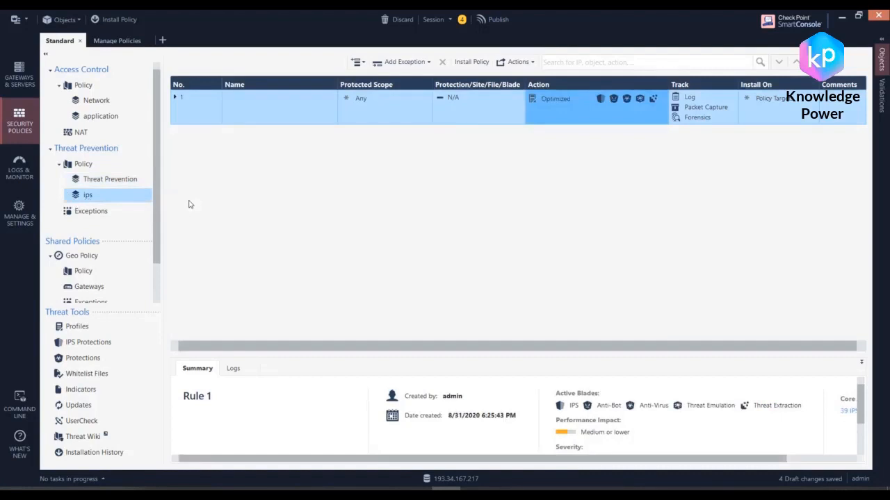
Step: Disable the IPS blade in the Sandblast_Profile used by the Threat Prevention layer's rule and save the profile
left_click(90, 182)
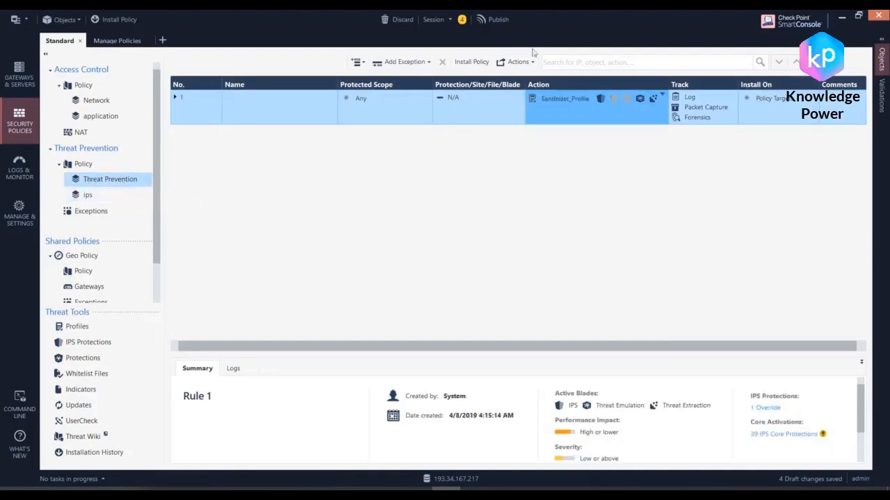
left_click(662, 94)
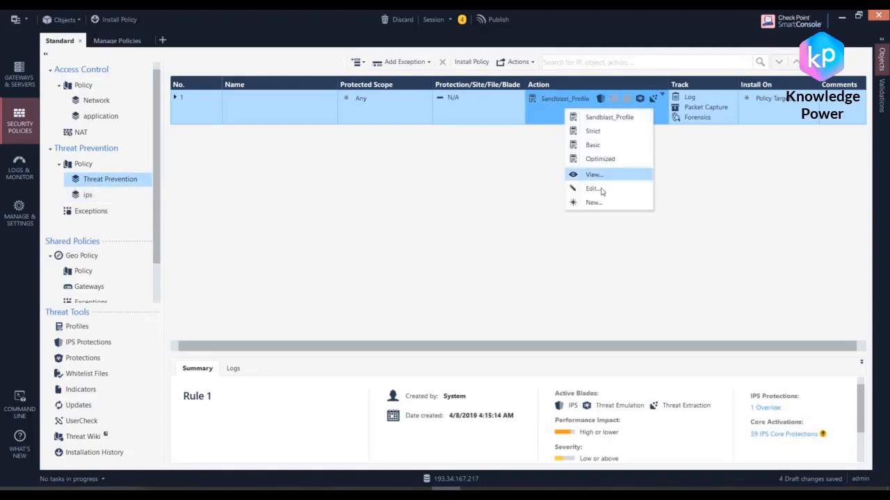
left_click(597, 190)
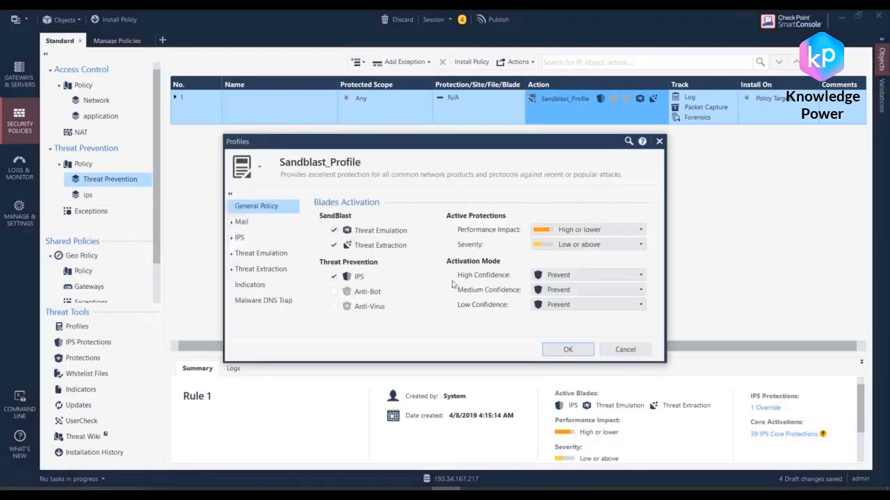
left_click(333, 275)
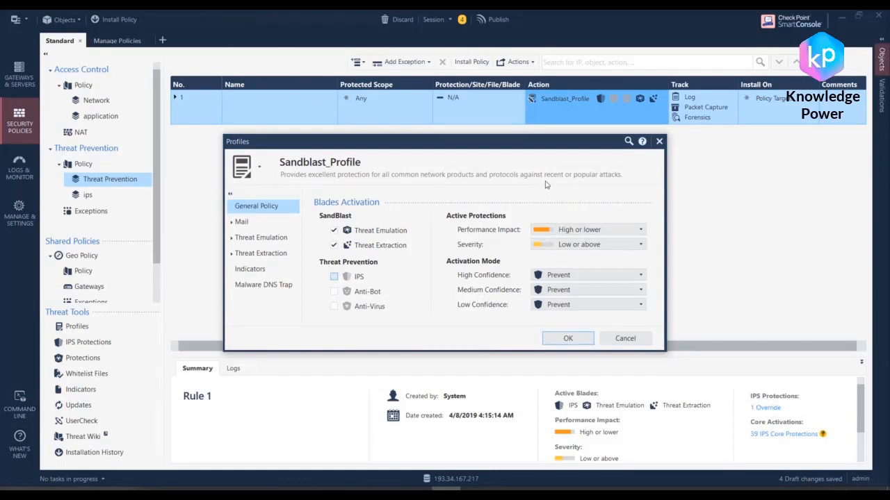
left_click(580, 341)
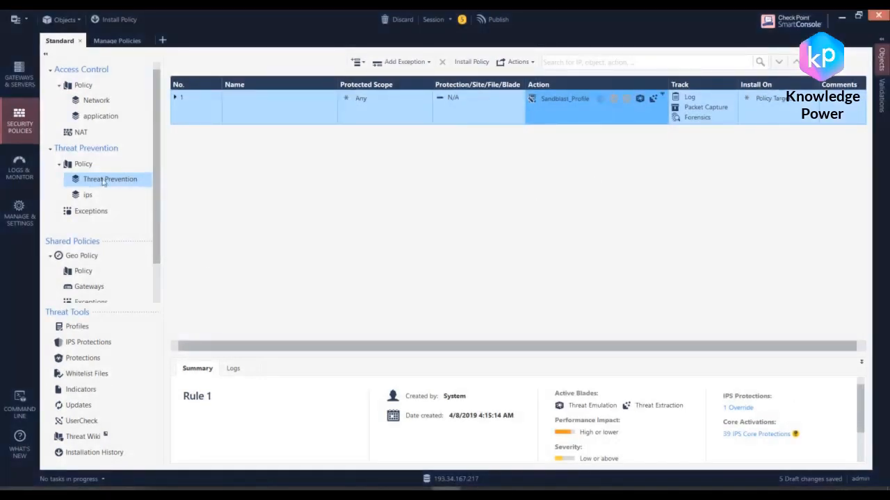
Step: Name the first rule in the ips layer client
left_click(78, 195)
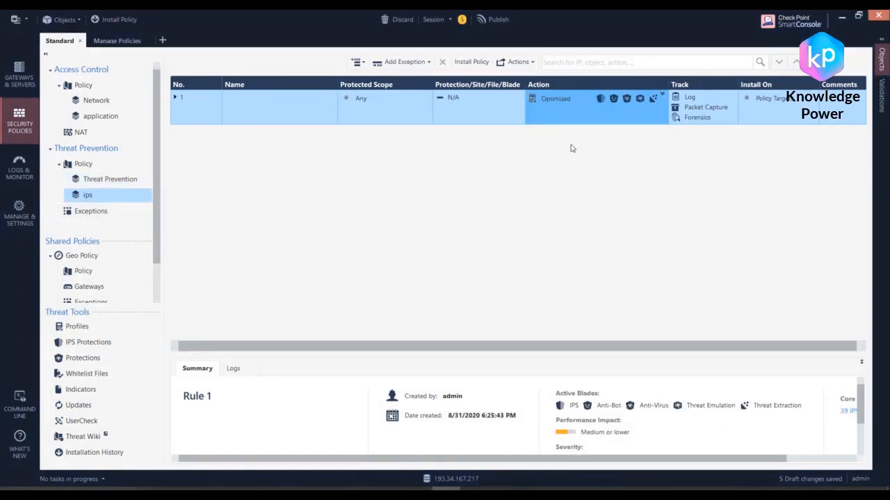
left_click(253, 99)
left_click(251, 102)
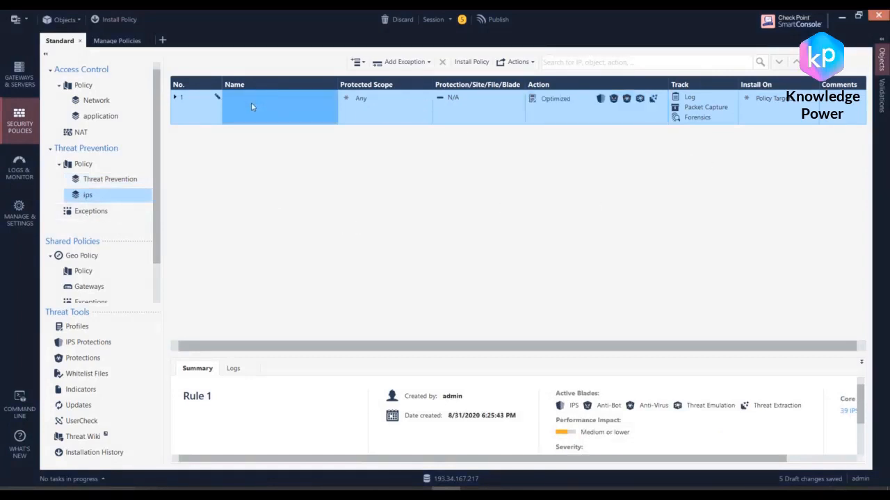
type("C")
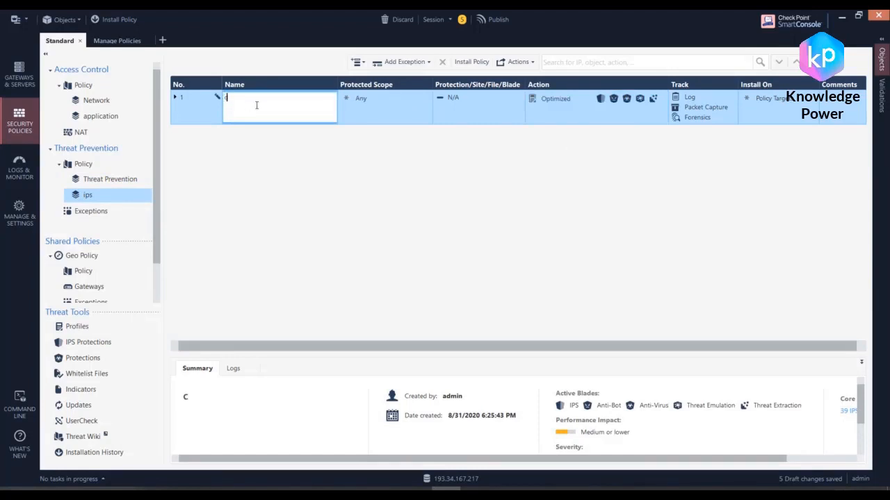
type("lient")
left_click(398, 113)
left_click(304, 116)
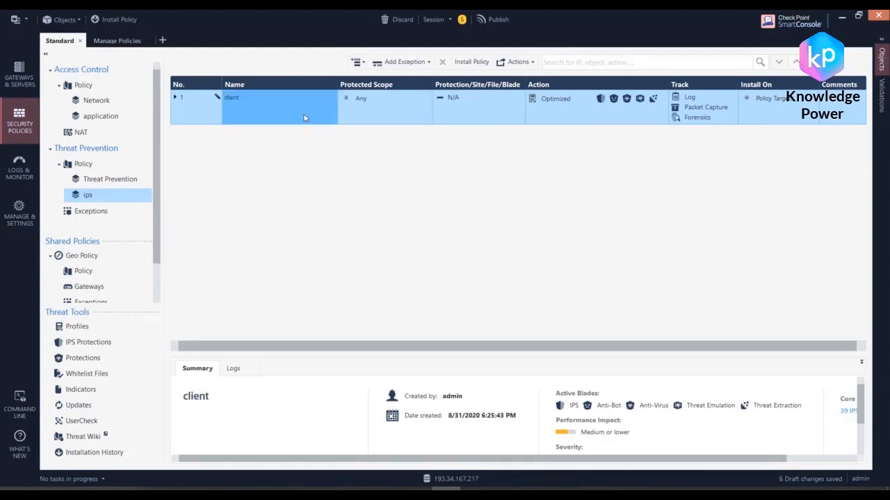
Step: Add a rule below the client rule in the ips layer and name it server
left_click(358, 63)
left_click(356, 54)
left_click(357, 65)
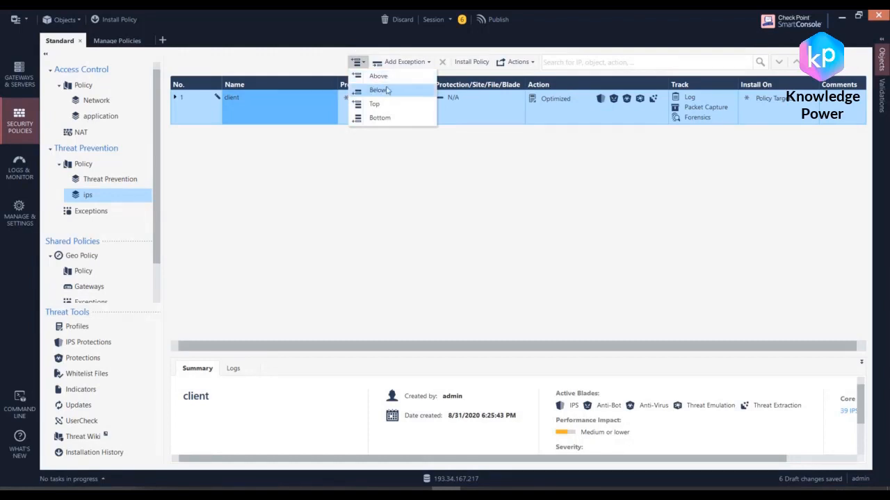
left_click(378, 90)
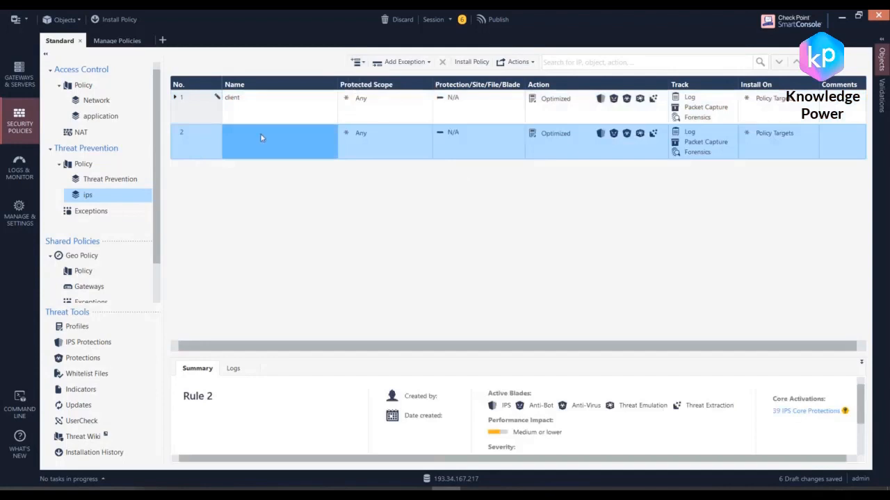
double_click(262, 138)
type("se")
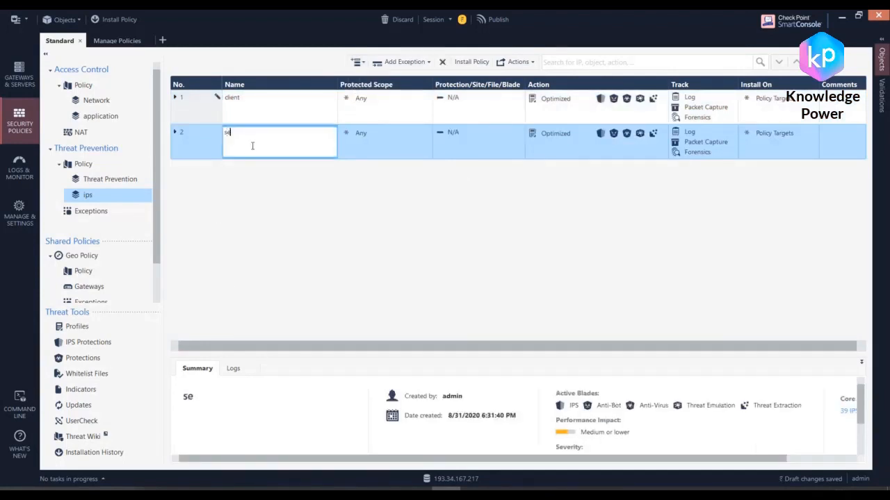
type("rver")
left_click(375, 116)
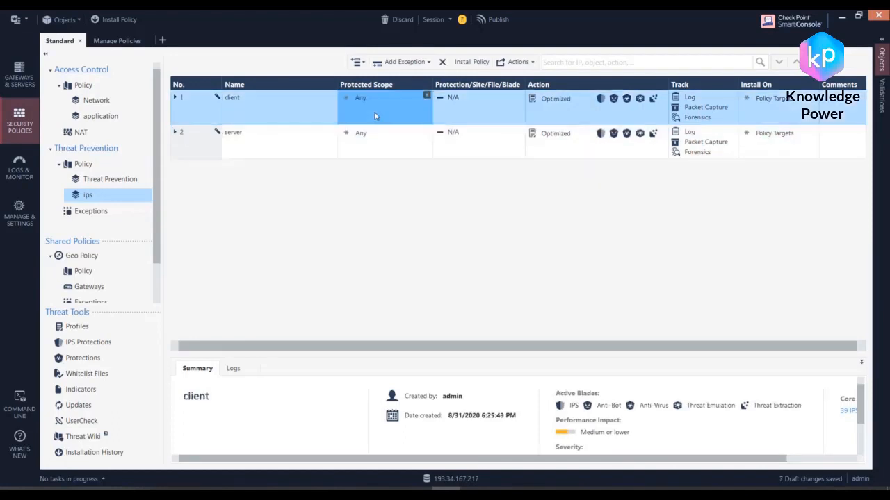
left_click(479, 107)
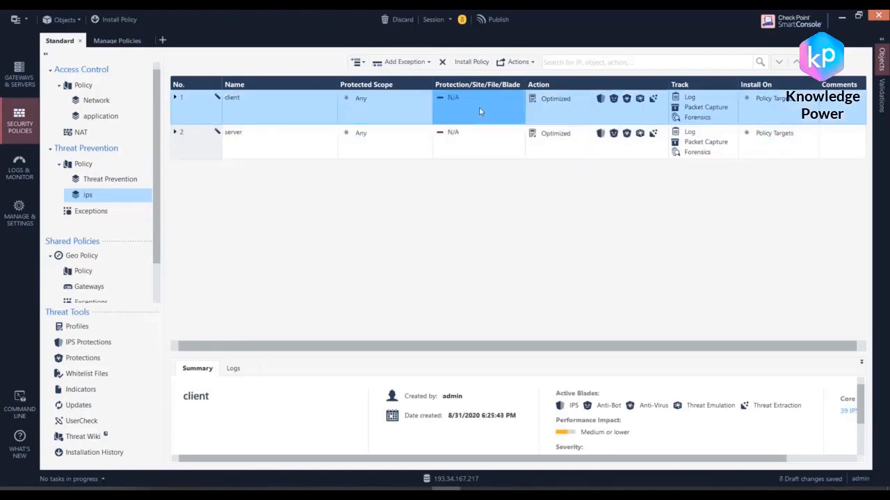
left_click(464, 151)
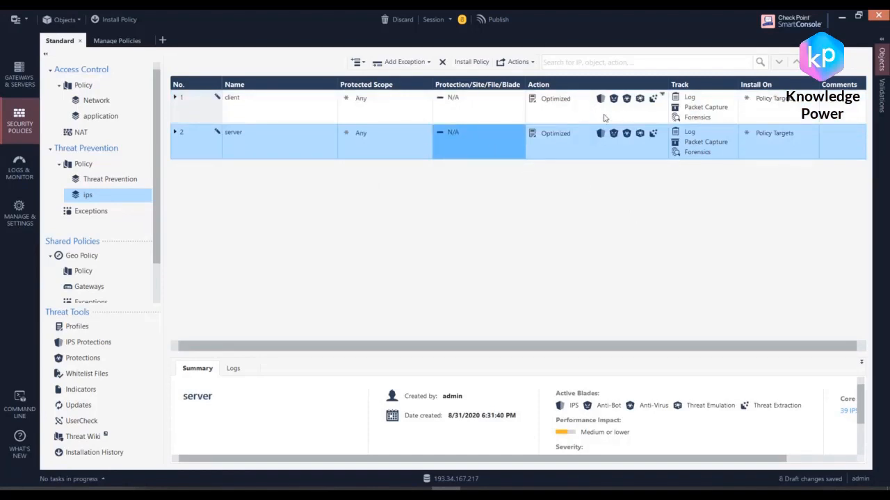
Step: Open the client rule's Optimized profile for editing and rename it client_ips
left_click(626, 119)
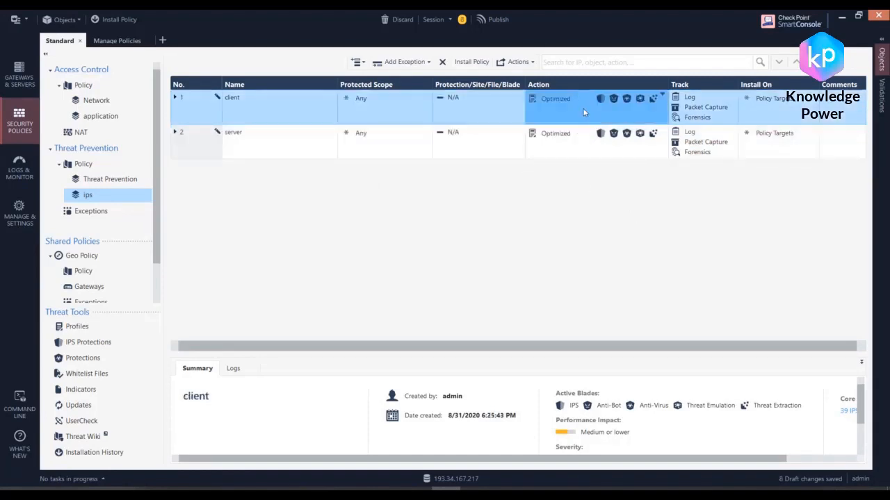
left_click(629, 112)
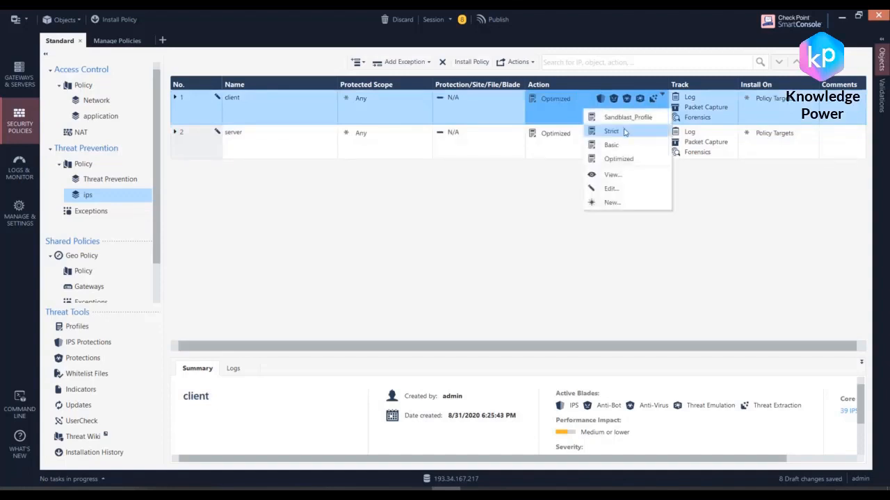
left_click(615, 191)
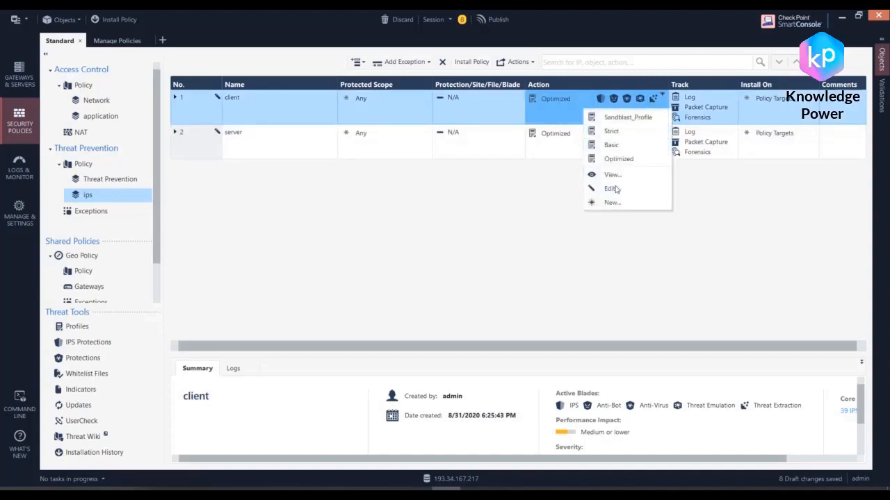
left_click(614, 189)
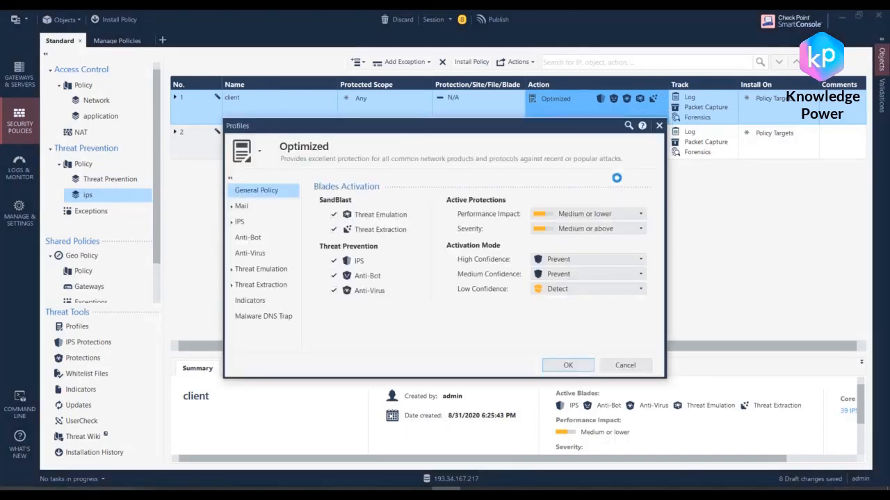
left_click(344, 144)
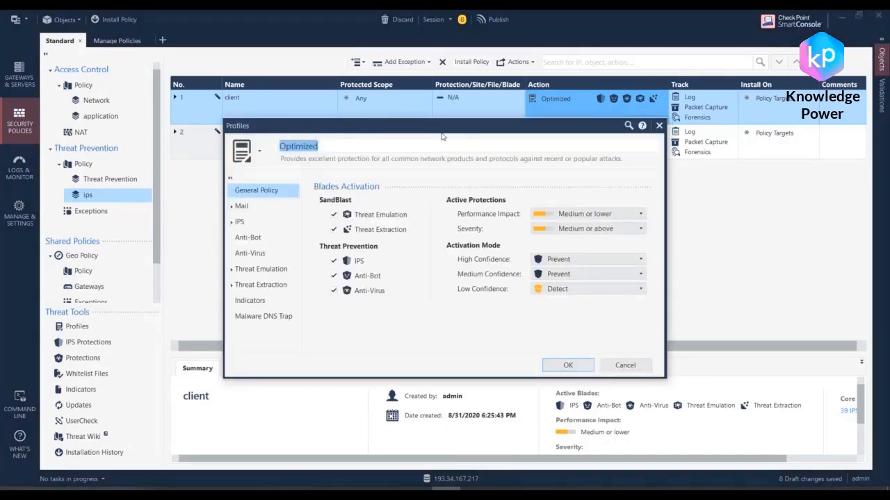
type("clie")
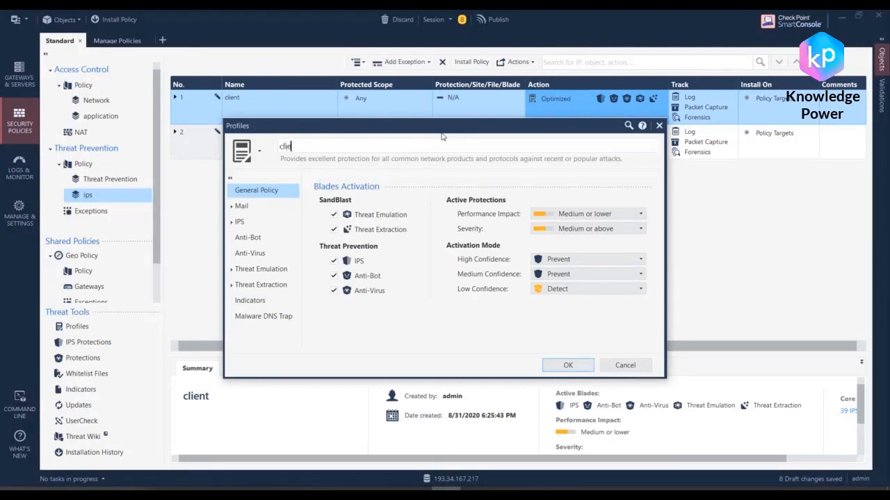
type("nt_ips")
Step: Disable Anti-Bot, Anti-Virus, Threat Extraction and Threat Emulation in the client_ips profile, leaving only IPS enabled
left_click(334, 276)
left_click(333, 291)
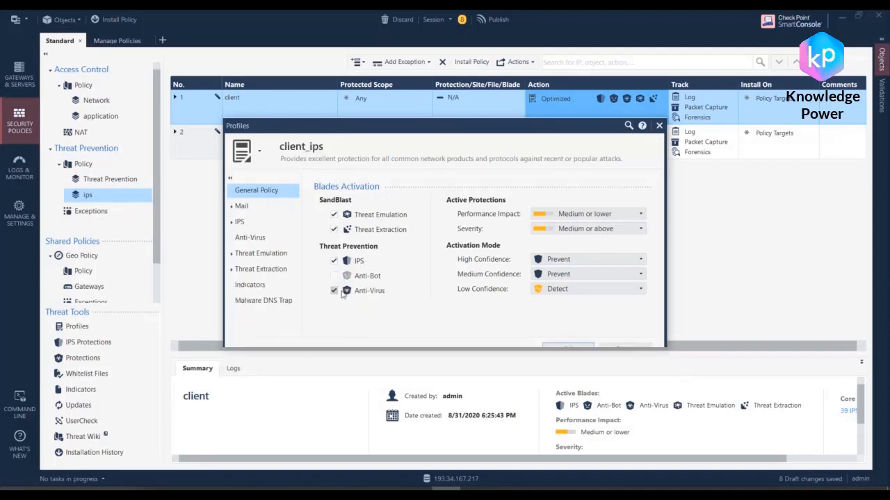
left_click(334, 230)
left_click(333, 215)
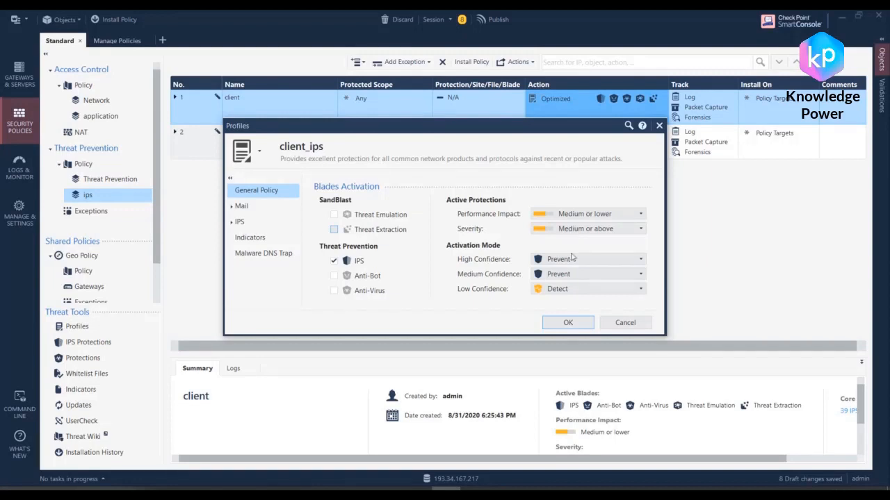
Step: Set client_ips to Prevent for low confidence, severity Low or above and performance impact High or lower
left_click(564, 292)
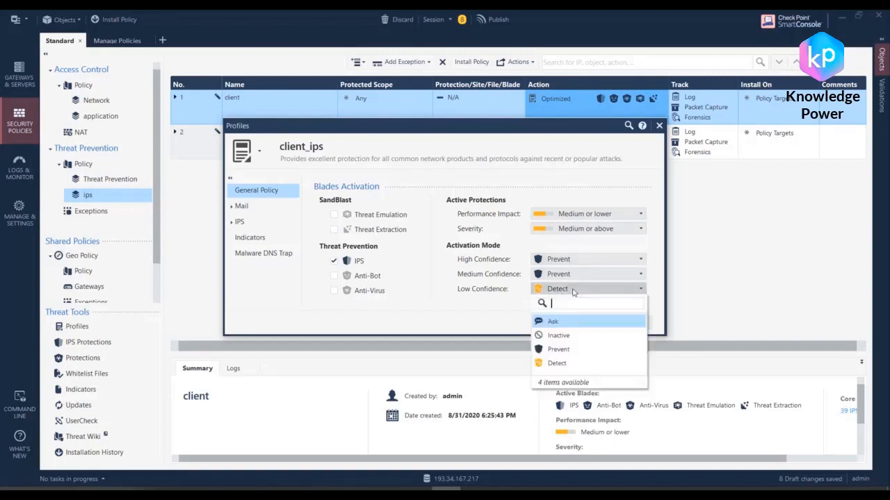
left_click(565, 350)
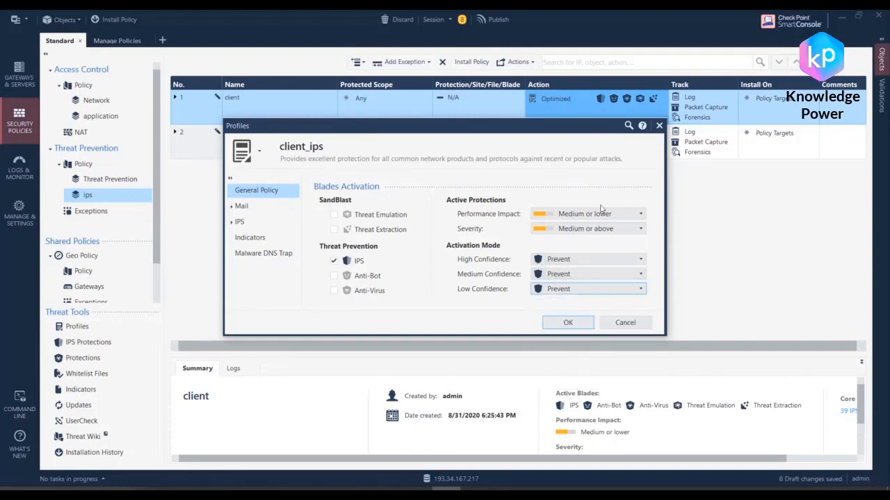
left_click(557, 234)
left_click(567, 242)
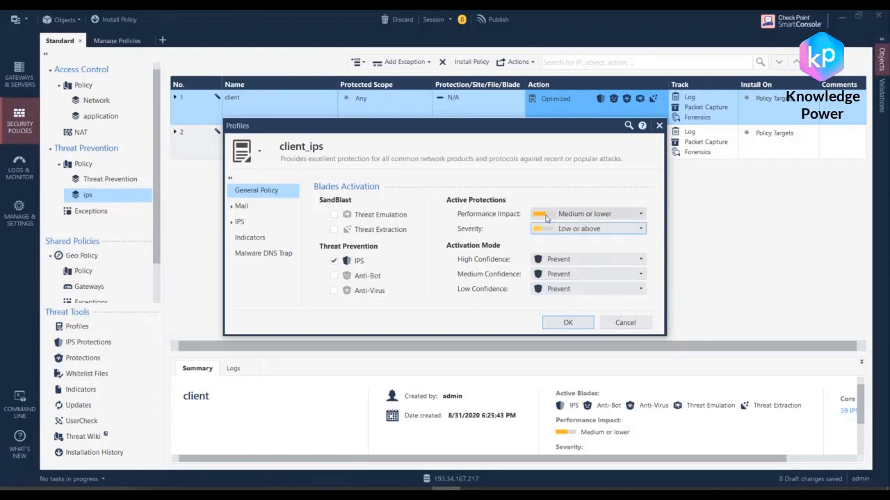
left_click(569, 215)
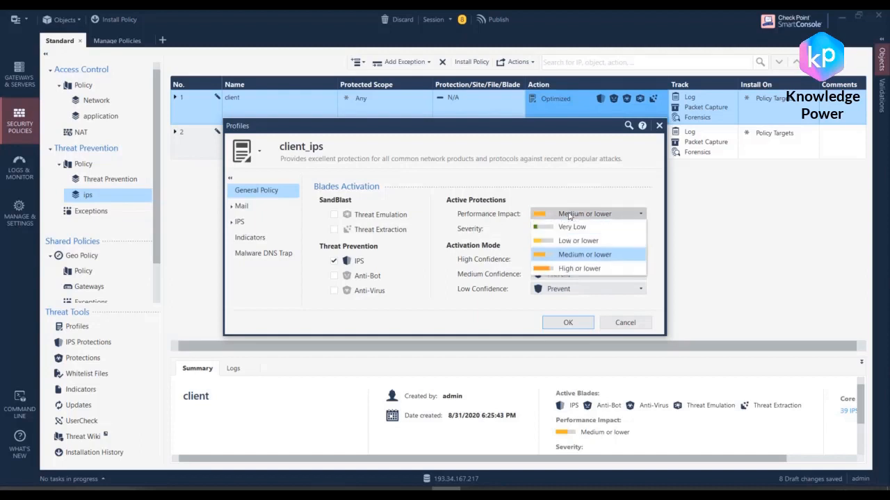
left_click(580, 269)
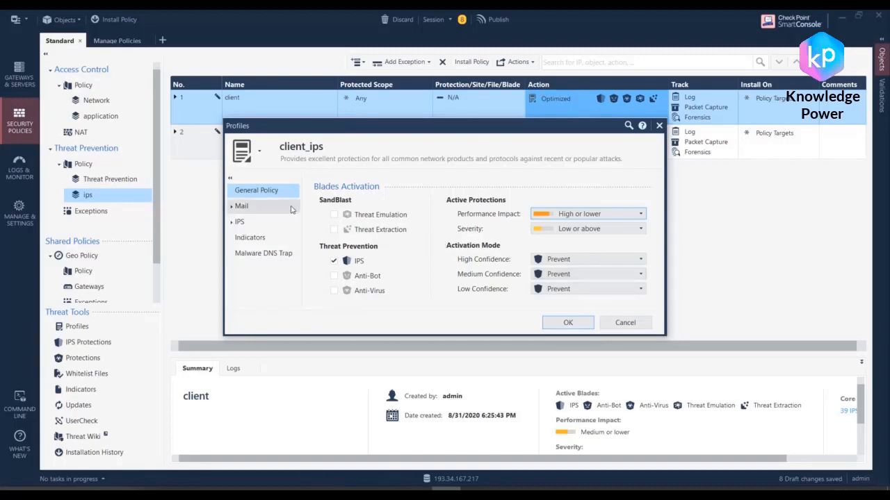
Step: Add the Windows product to the protections to activate in the client_ips profile's additional IPS activation settings
left_click(249, 208)
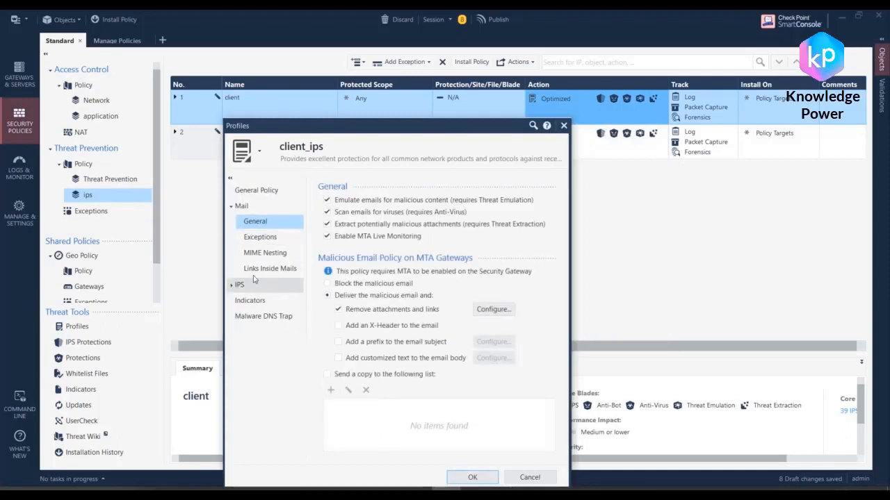
left_click(241, 282)
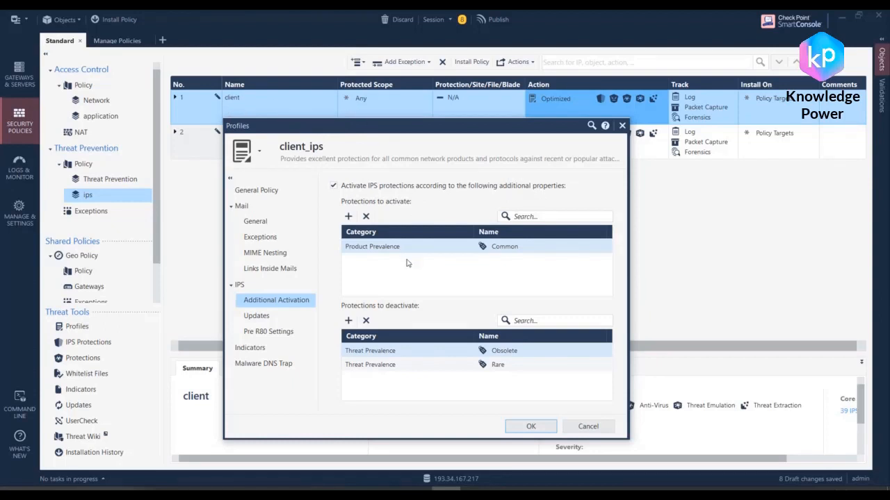
left_click(349, 217)
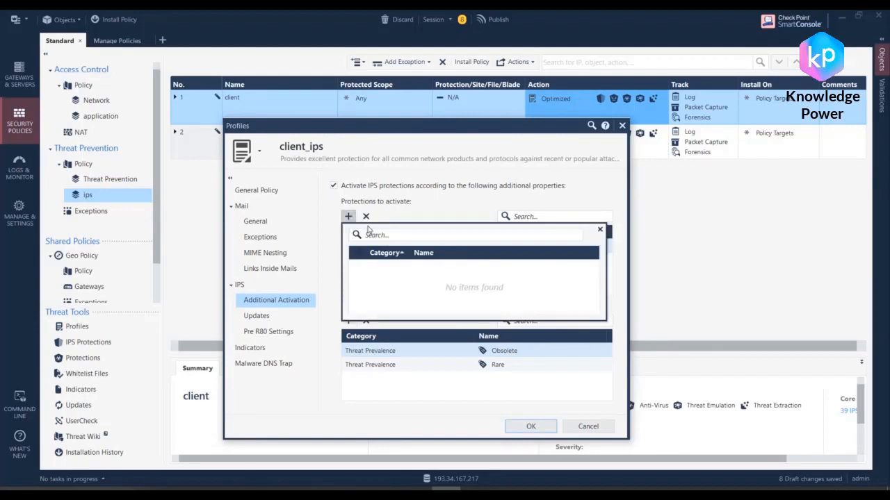
left_click(406, 199)
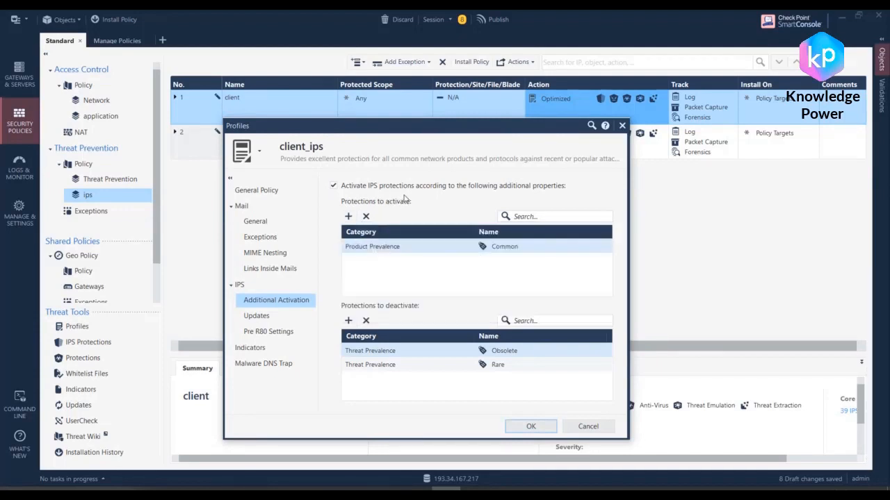
left_click(348, 216)
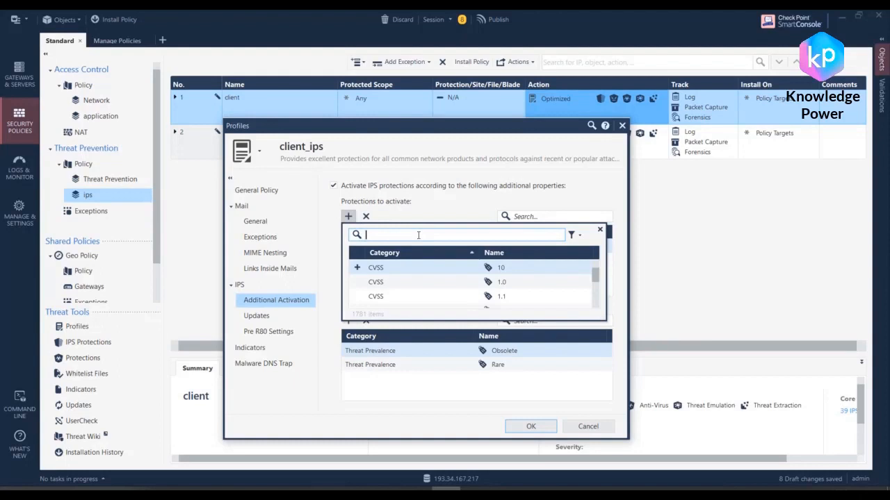
type("w")
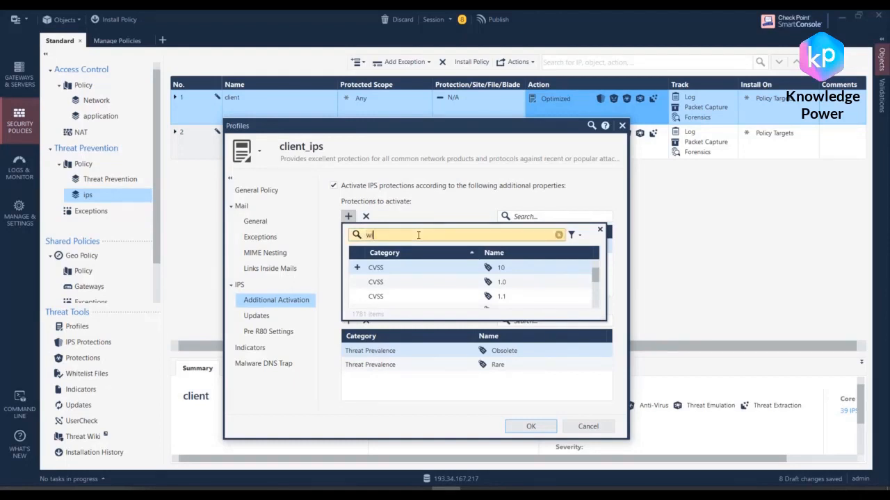
type("indows")
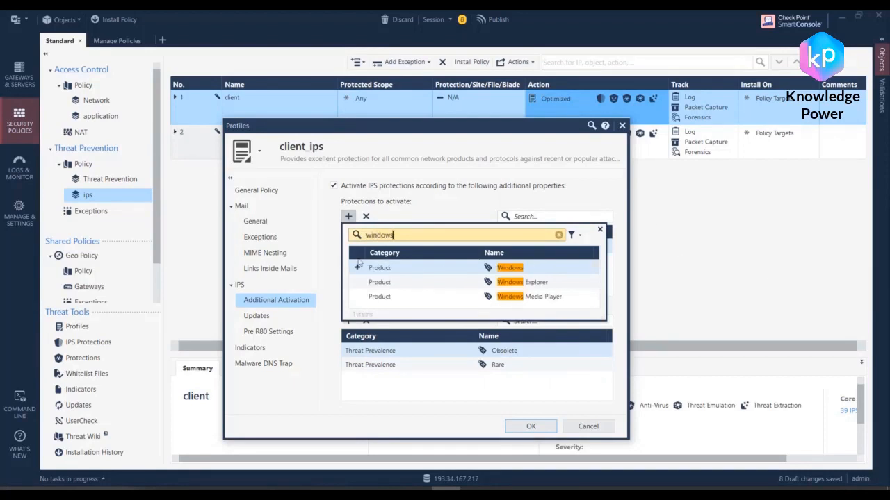
left_click(355, 268)
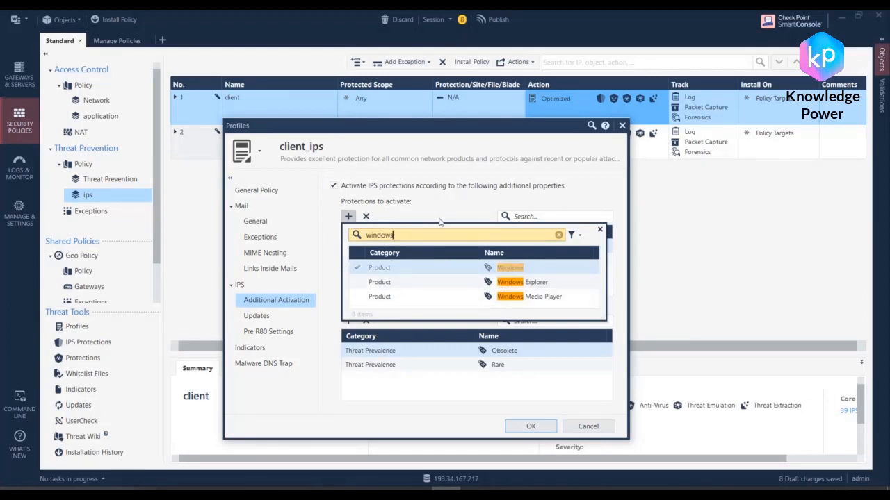
left_click(463, 216)
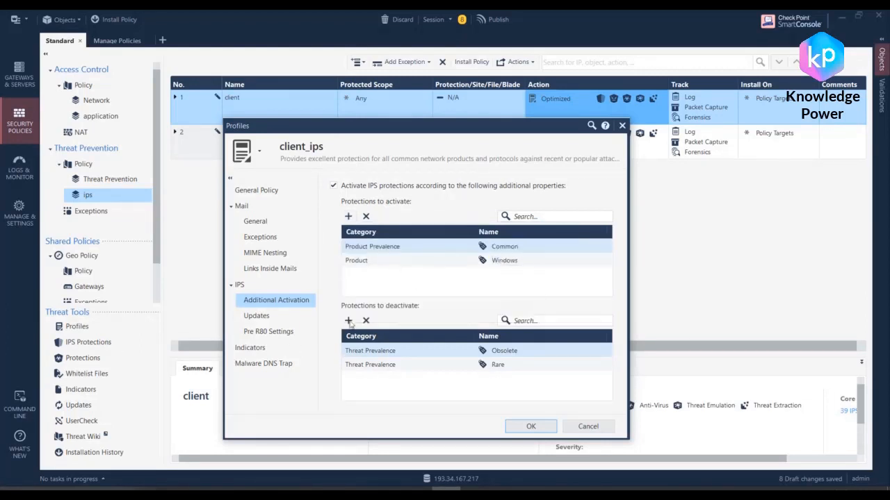
Step: Add the Linux product and Linux vendor tags to the protections to deactivate in client_ips
left_click(349, 320)
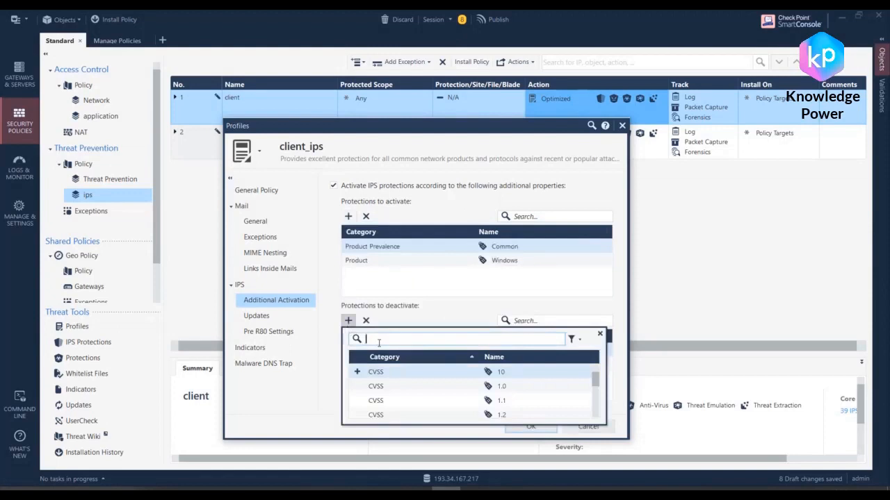
type("linux")
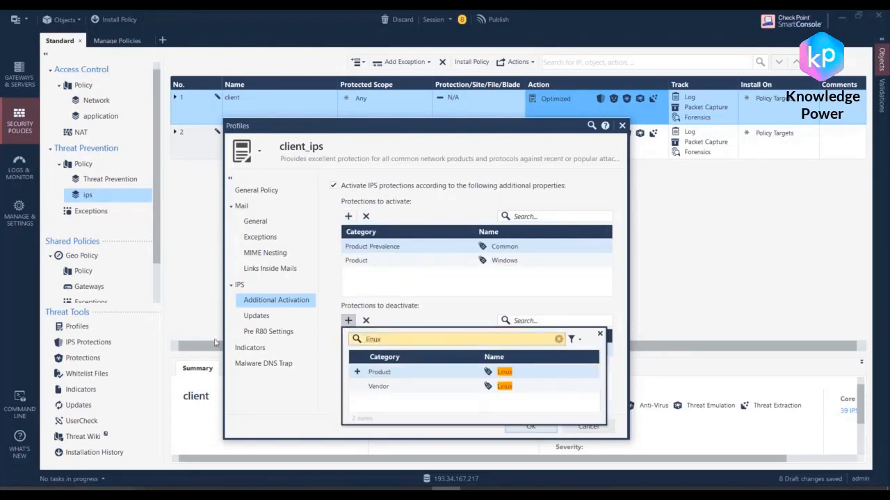
left_click(357, 373)
left_click(357, 386)
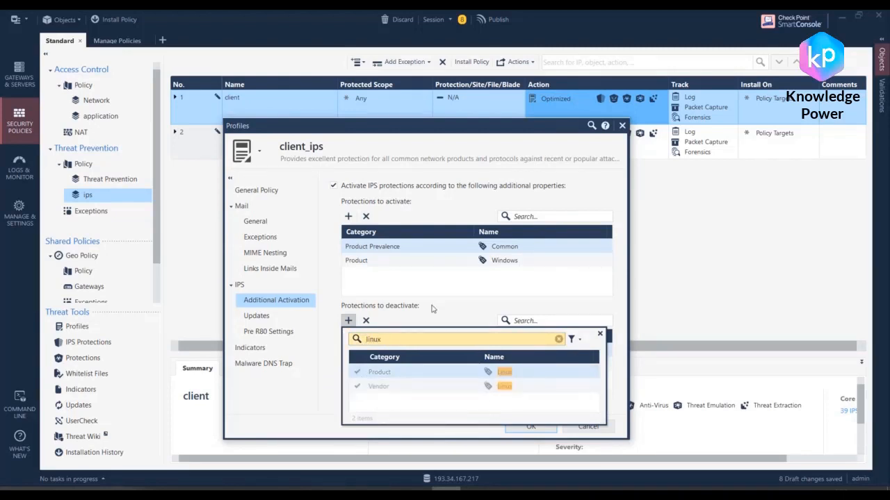
left_click(436, 309)
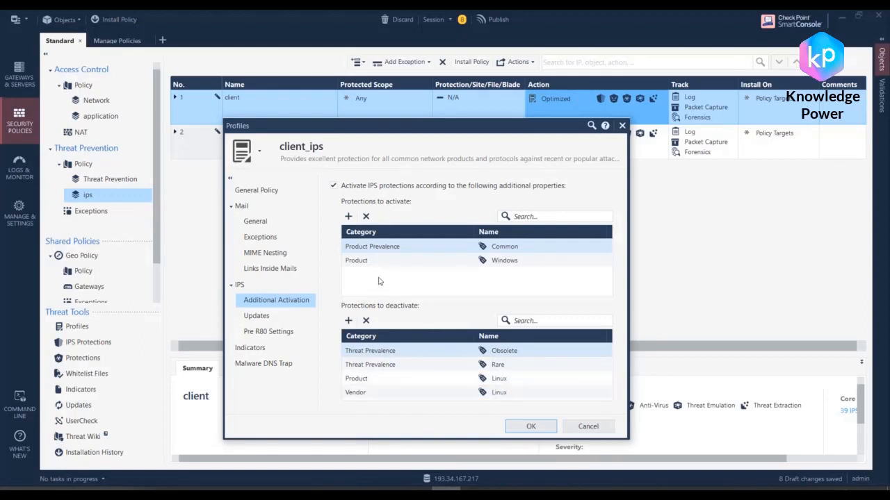
Step: Add the Protected Asset tag CLIENT to the protections to activate in client_ips
left_click(348, 216)
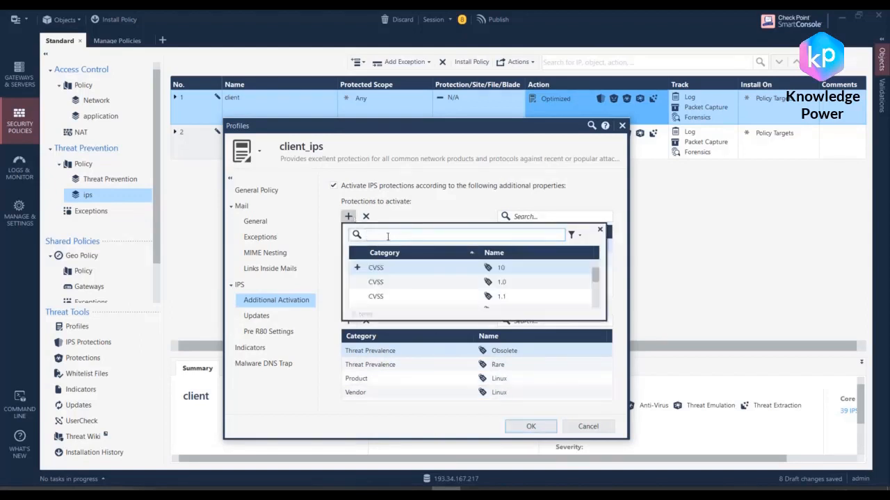
type("cl")
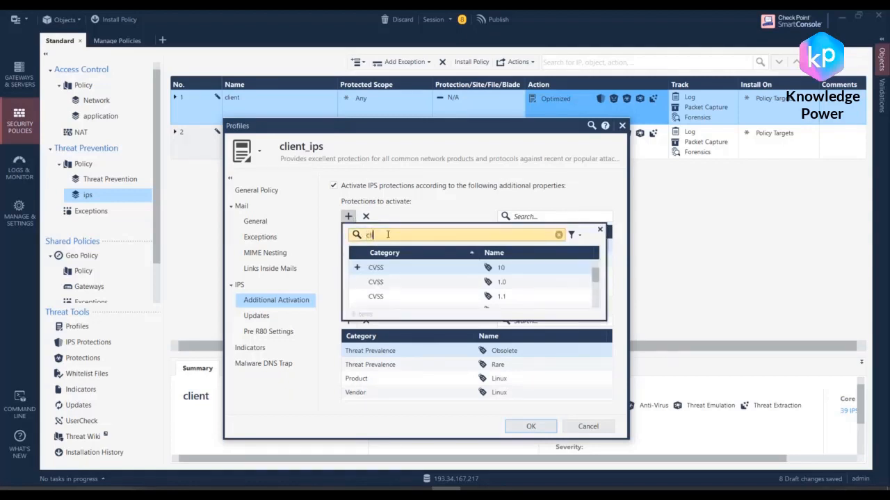
type("ient")
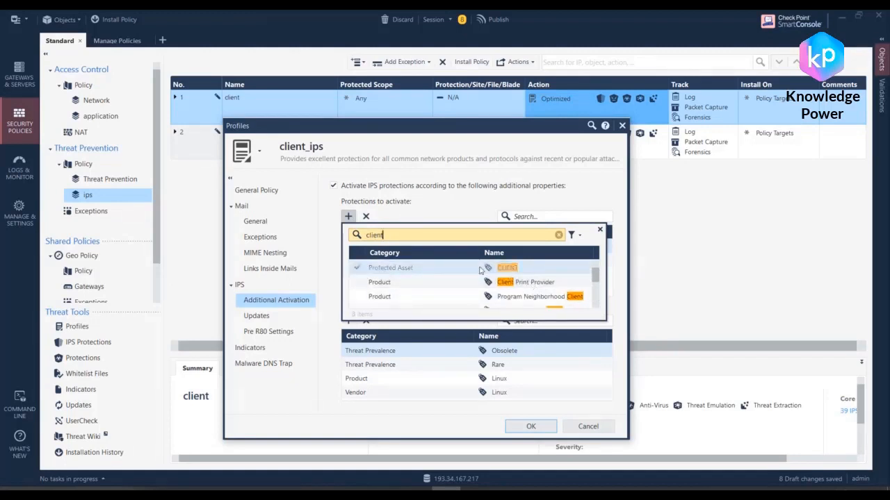
left_click(357, 268)
left_click(333, 186)
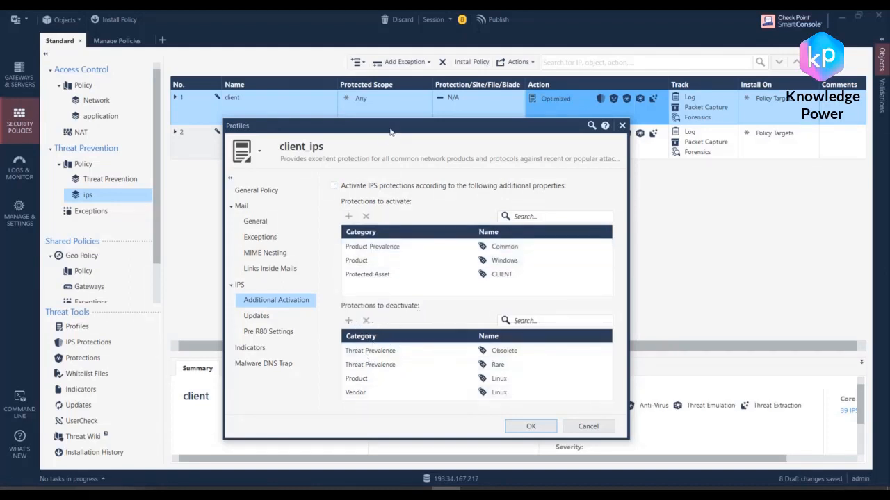
left_click_drag(391, 132, 408, 118)
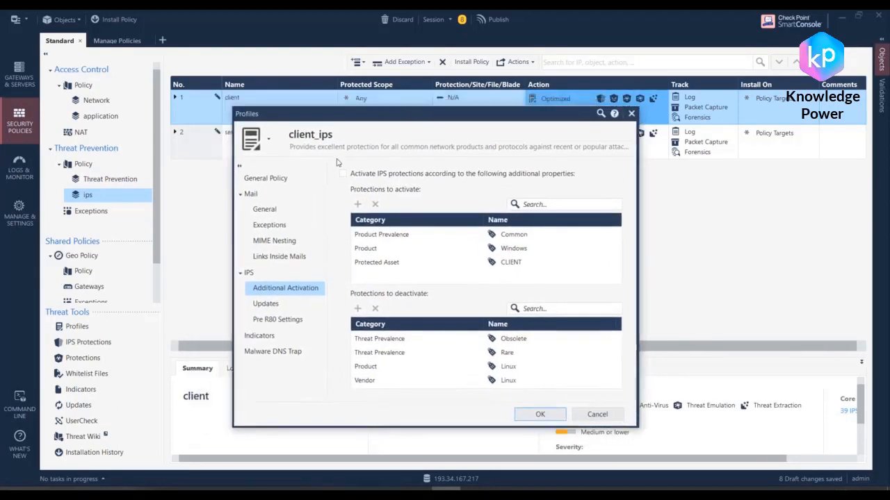
left_click(268, 304)
left_click(285, 288)
left_click(365, 174)
Step: Find the Protected Asset tag SERVER and add it to the protections to deactivate in client_ips
left_click(358, 308)
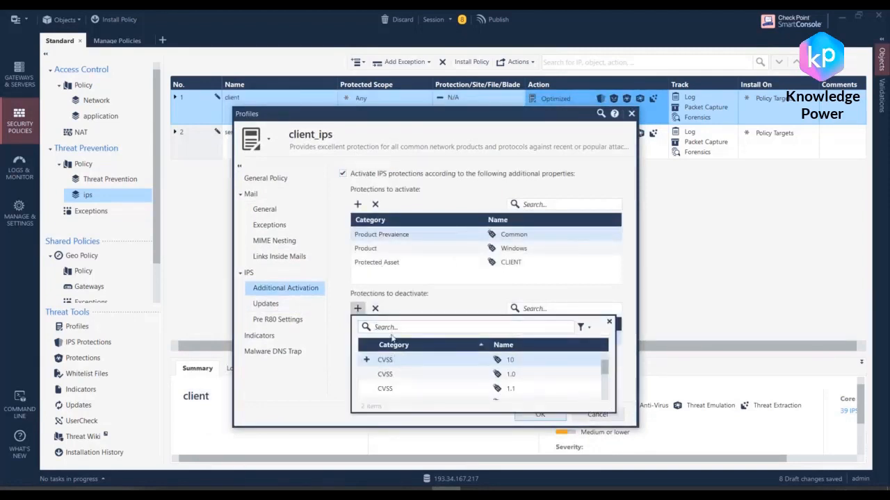
type("server")
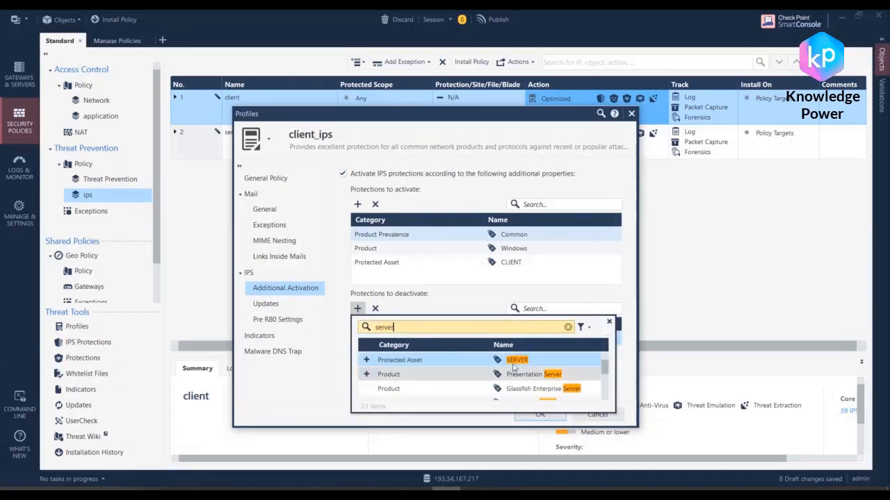
scroll(467, 381, "down", 1)
scroll(467, 382, "down", 3)
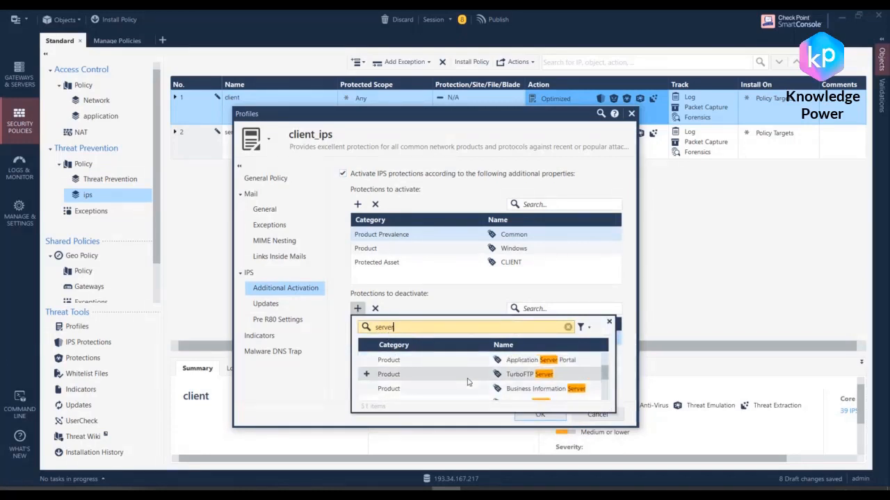
scroll(467, 381, "up", 4)
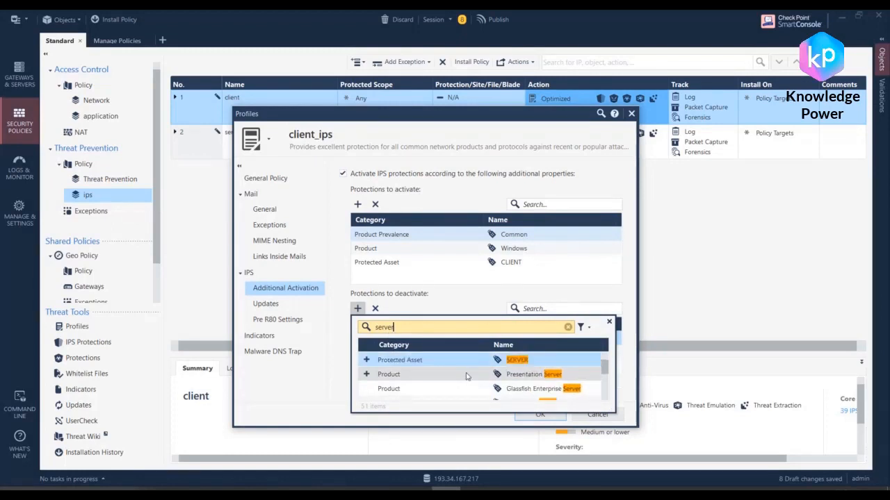
scroll(468, 376, "down", 2)
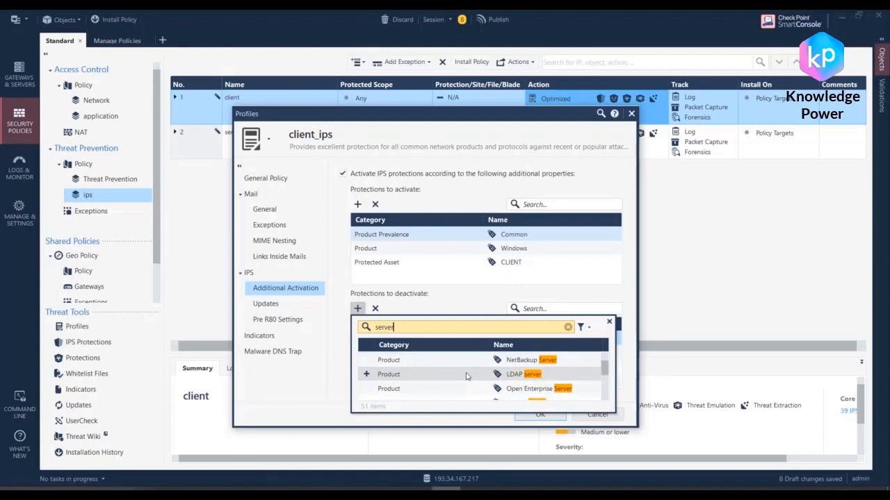
scroll(467, 376, "down", 4)
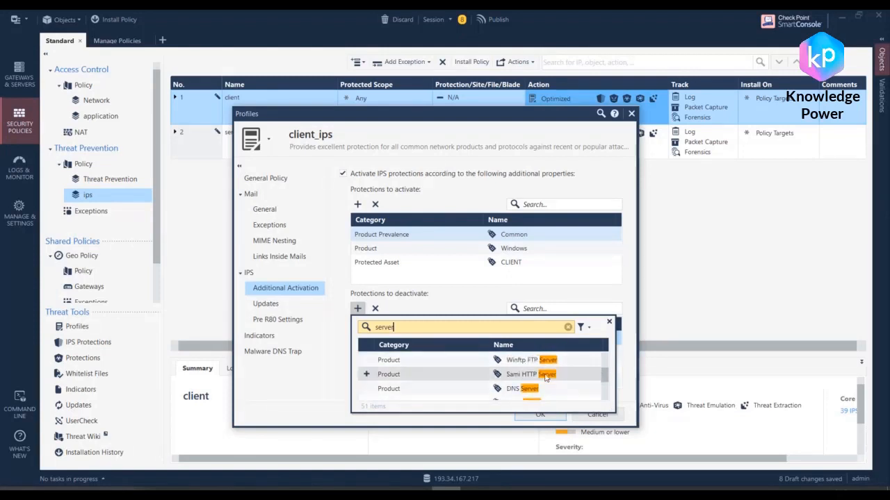
scroll(534, 377, "up", 6)
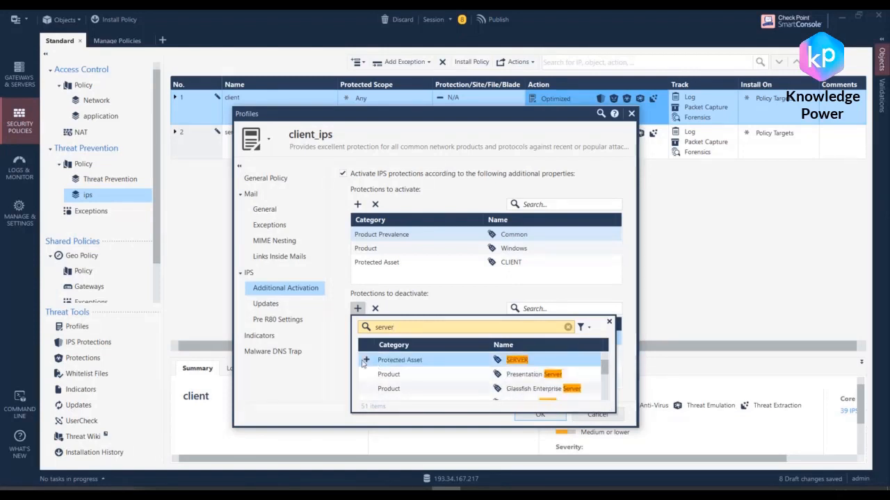
left_click(365, 361)
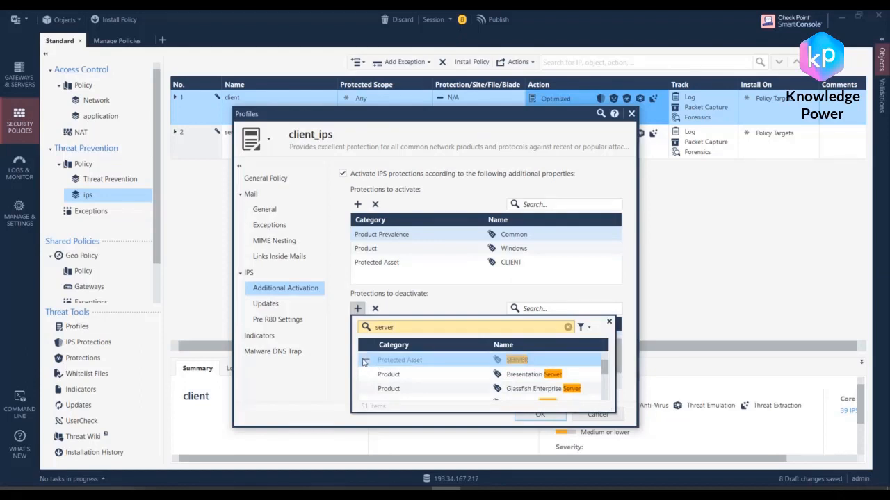
left_click(493, 307)
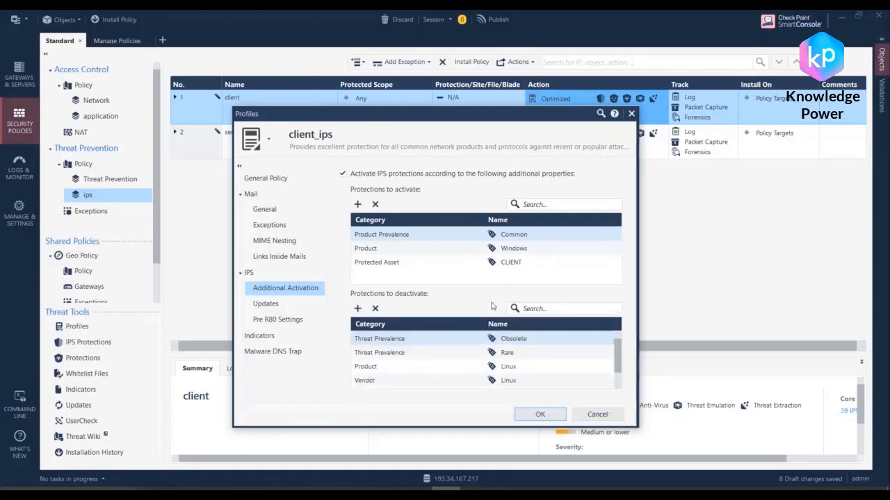
Step: Save the modified Optimized settings as a new profile named client_ips, without the clone suffix or a trailing space
left_click(545, 415)
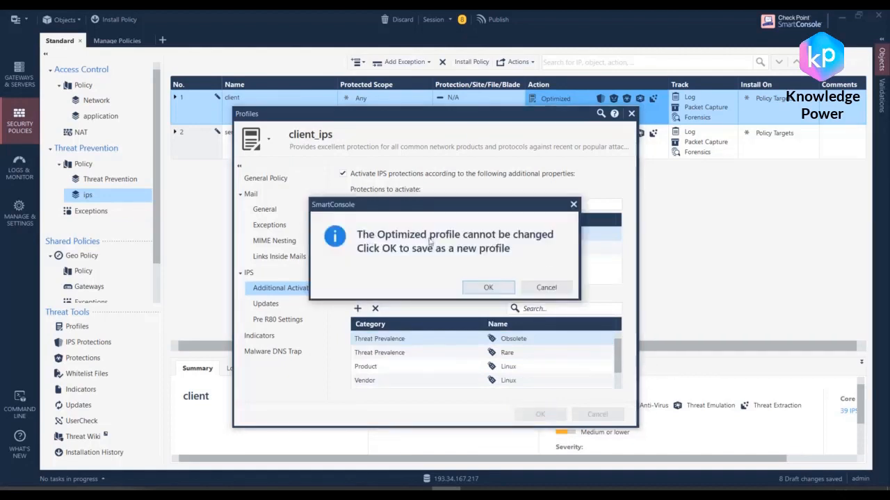
left_click(488, 287)
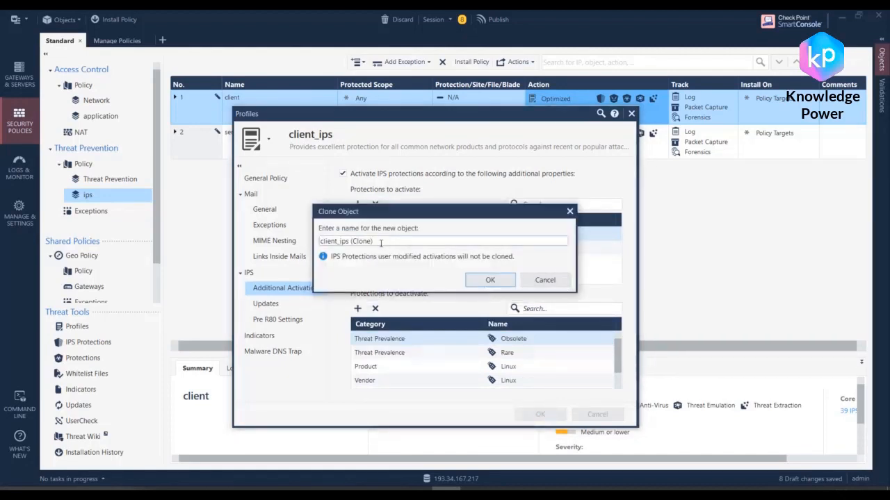
left_click_drag(381, 243, 349, 242)
key("BackSpace")
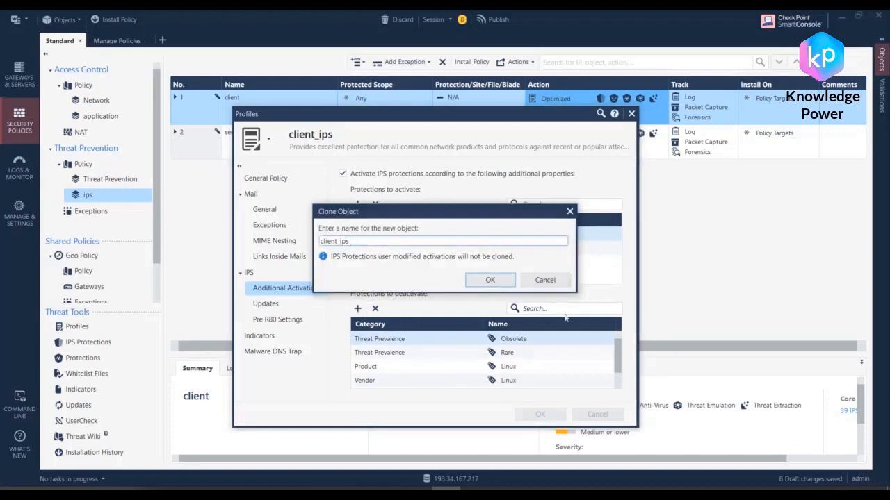
key("Return")
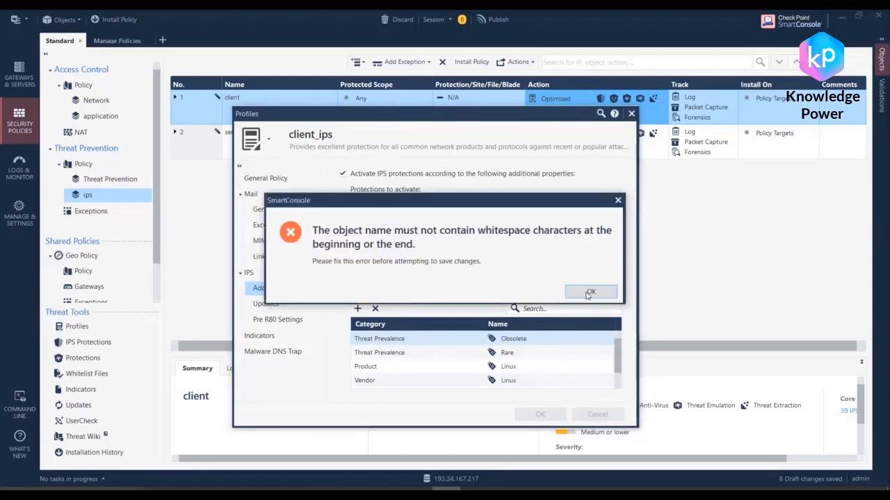
left_click(586, 292)
left_click(338, 135)
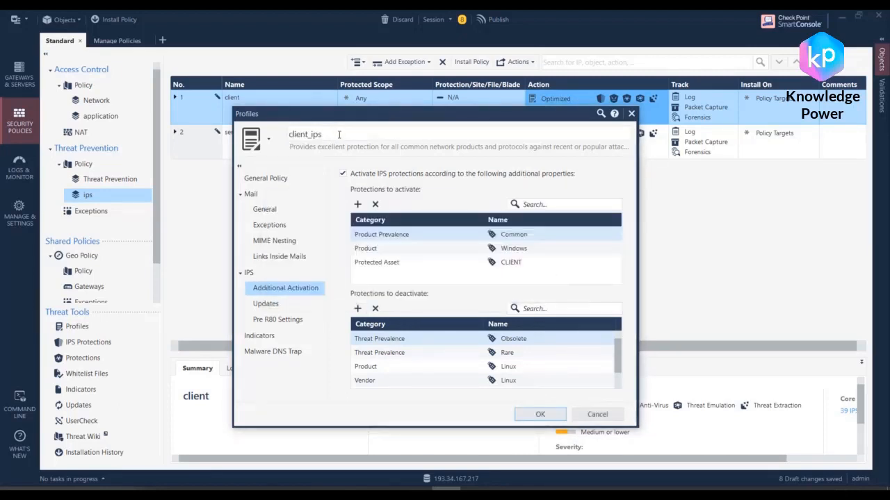
left_click(539, 414)
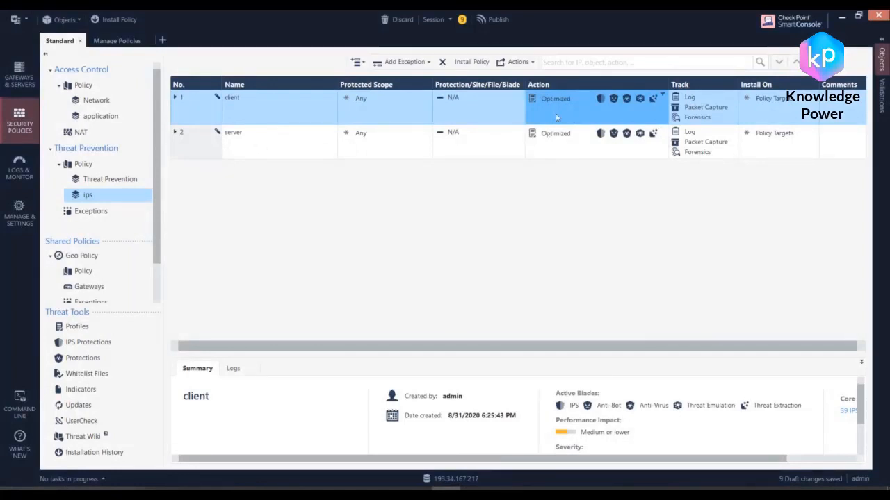
Step: Assign the client_ips profile as the action of the client rule in the ips layer
right_click(559, 101)
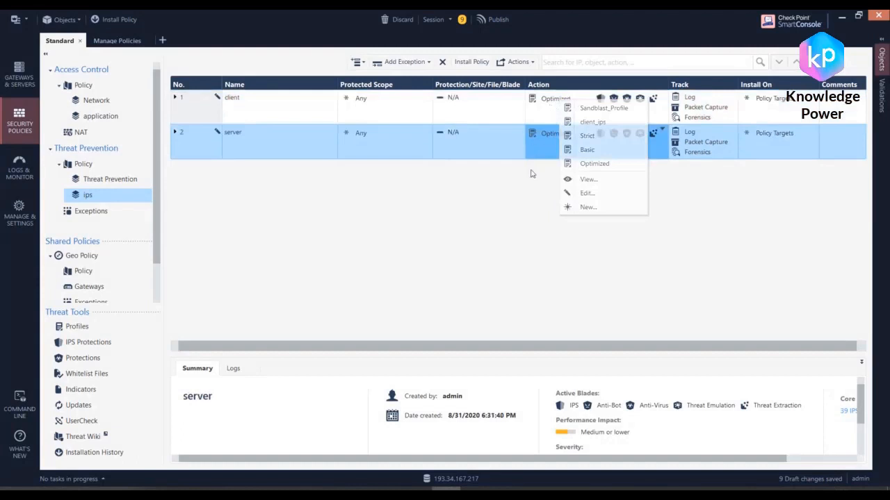
left_click(544, 113)
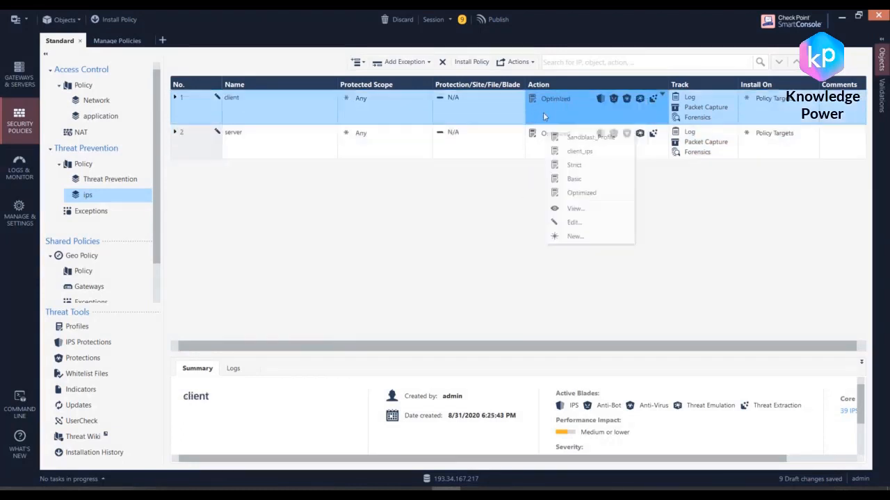
right_click(555, 99)
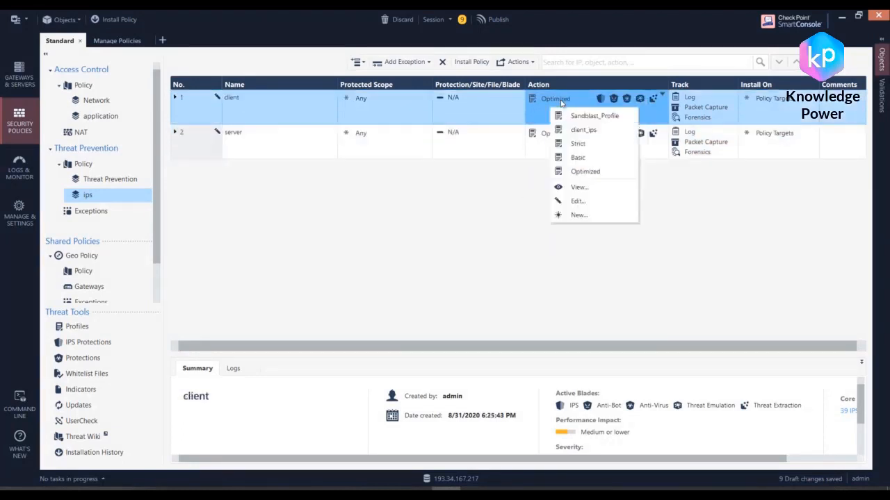
left_click(598, 123)
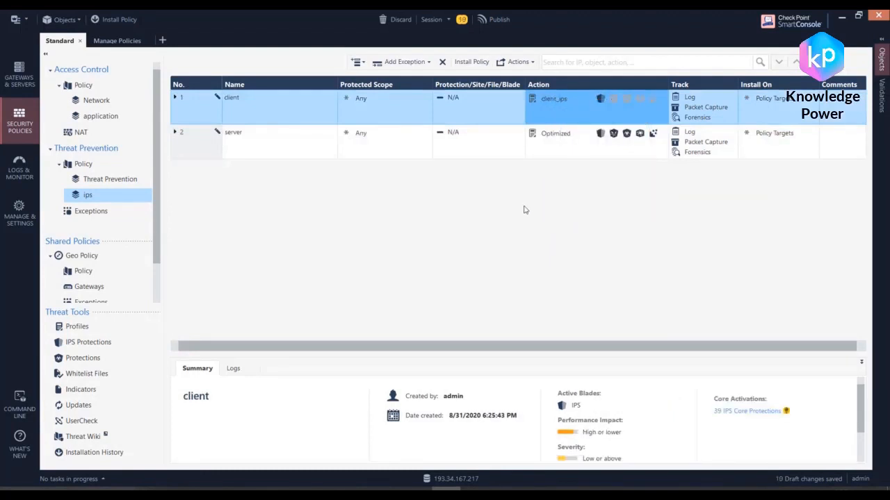
Step: Open the server rule's Optimized profile for editing and name it server_ips
left_click(556, 139)
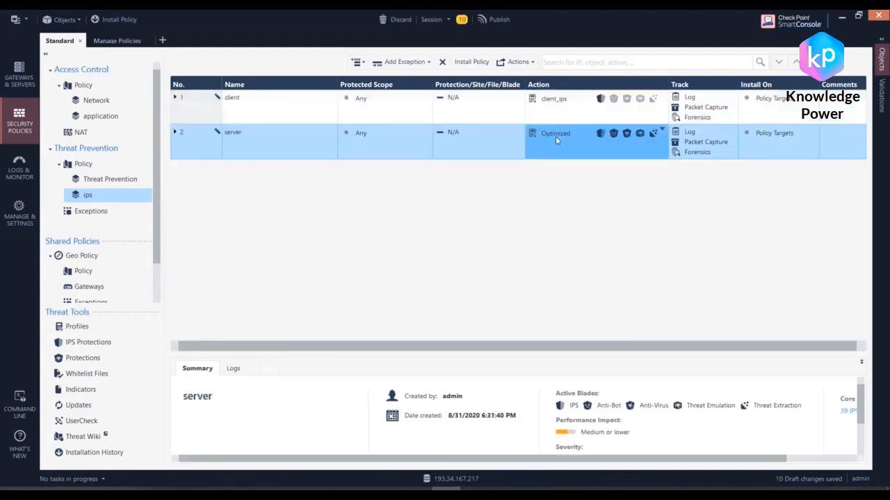
right_click(554, 136)
left_click(518, 251)
right_click(550, 129)
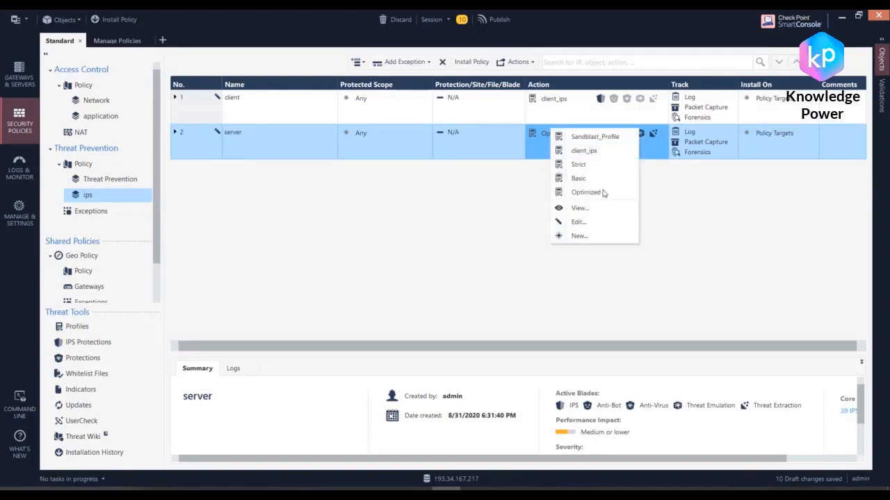
left_click(581, 222)
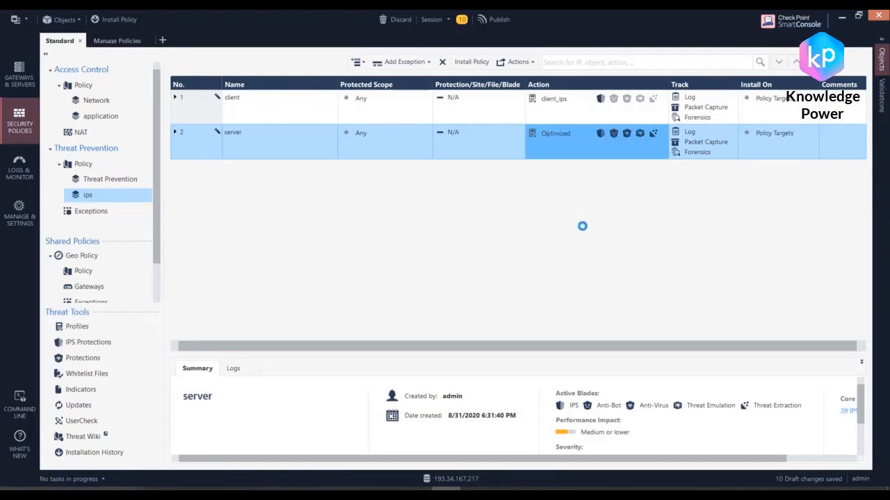
left_click(331, 147)
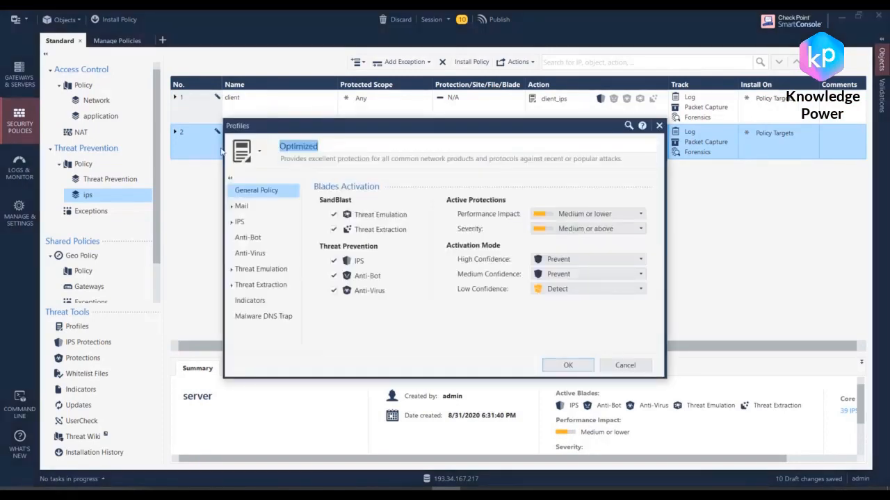
type("server_ips")
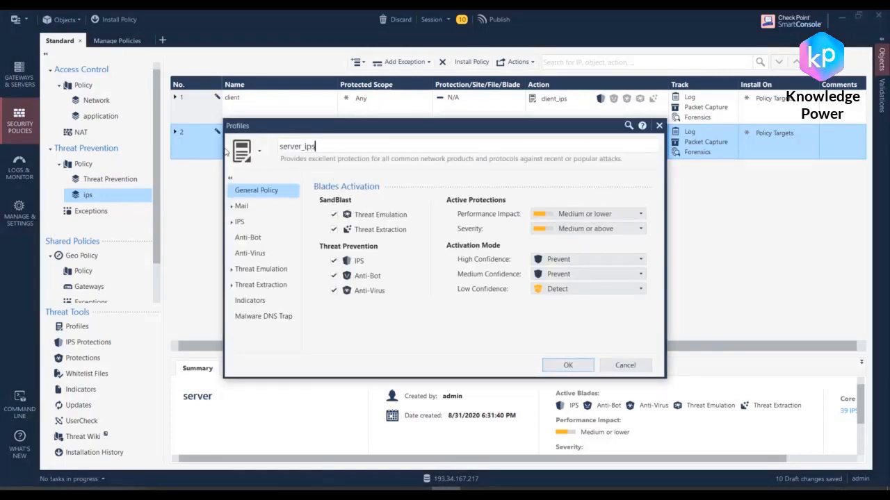
Step: Disable the Threat Emulation, Threat Extraction, Anti-Bot and Anti-Virus blades in server_ips, leaving only IPS active
left_click(333, 214)
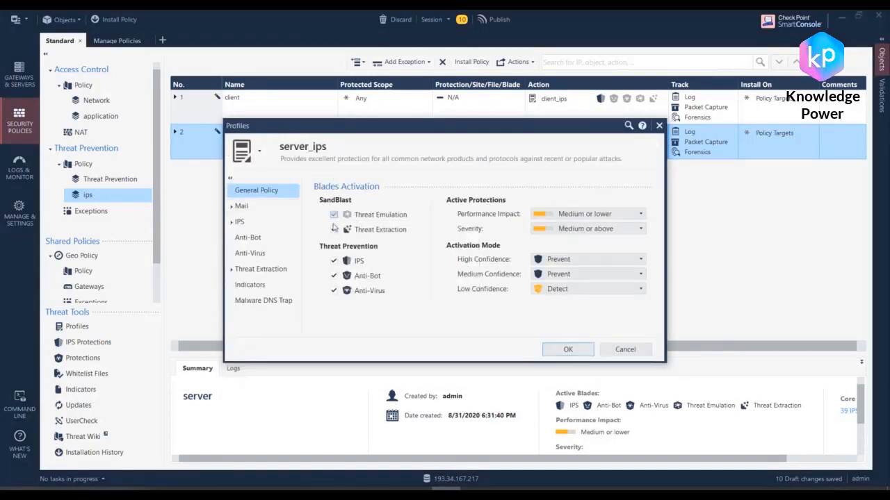
left_click(334, 230)
left_click(334, 275)
left_click(334, 291)
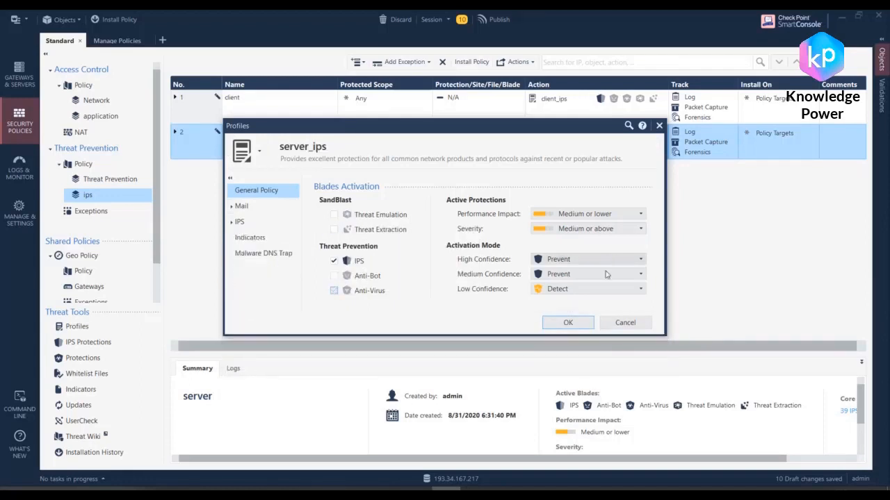
Step: Set server_ips to Prevent for low confidence, with performance impact High or lower and severity Low or above
left_click(563, 291)
left_click(562, 347)
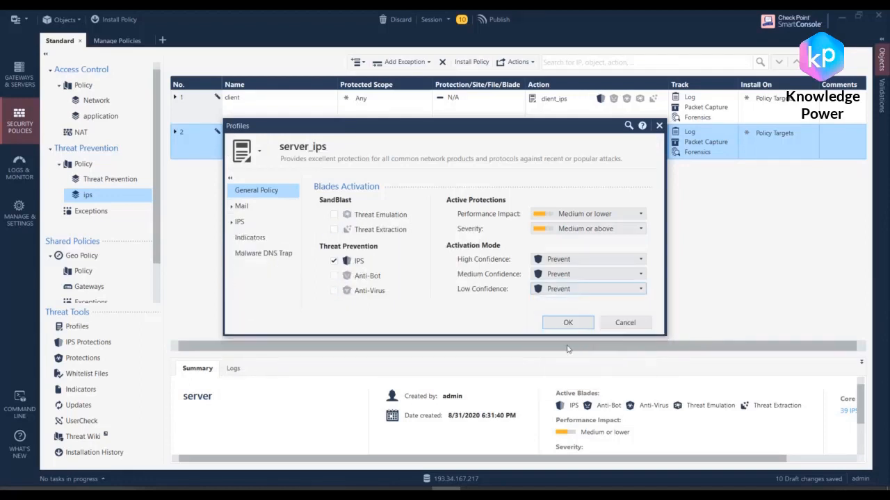
left_click(578, 214)
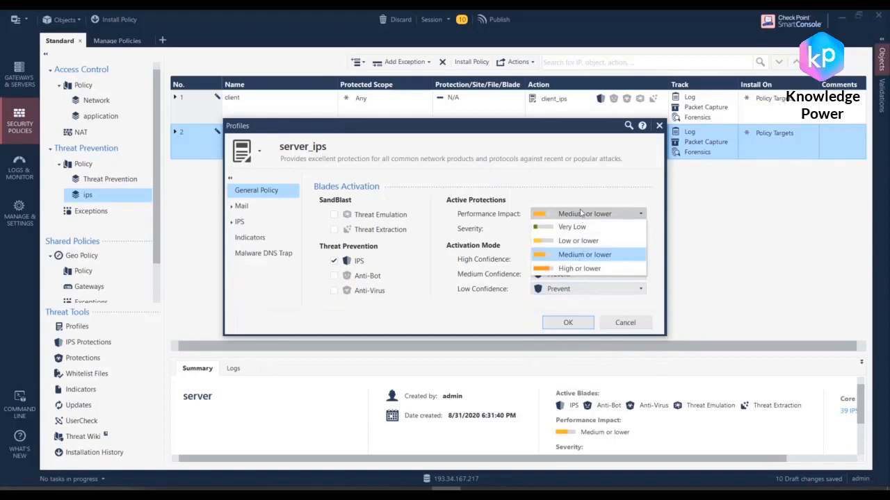
left_click(585, 269)
left_click(602, 230)
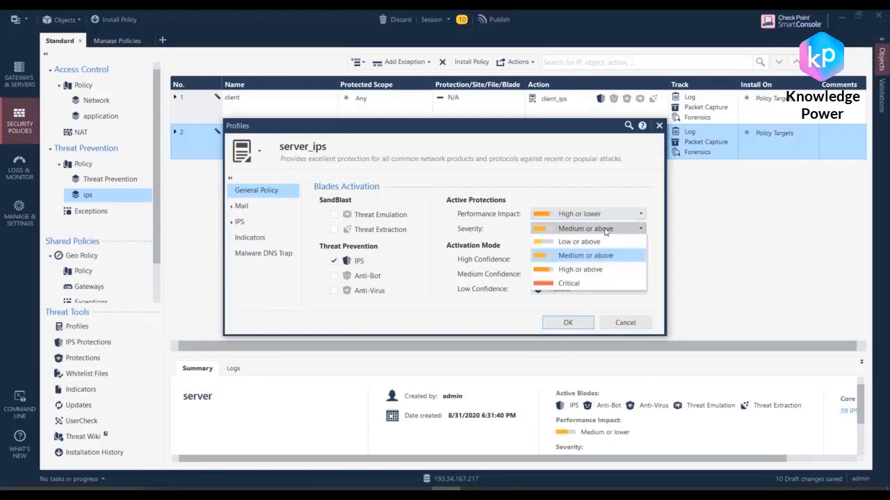
left_click(576, 243)
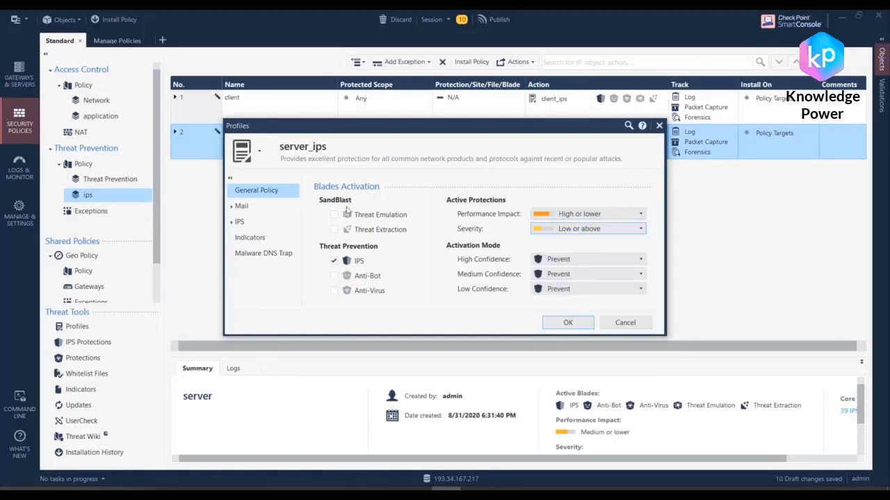
Step: Add the Protected Asset tag SERVER to the IPS protections to activate in server_ips
left_click(232, 221)
left_click(276, 237)
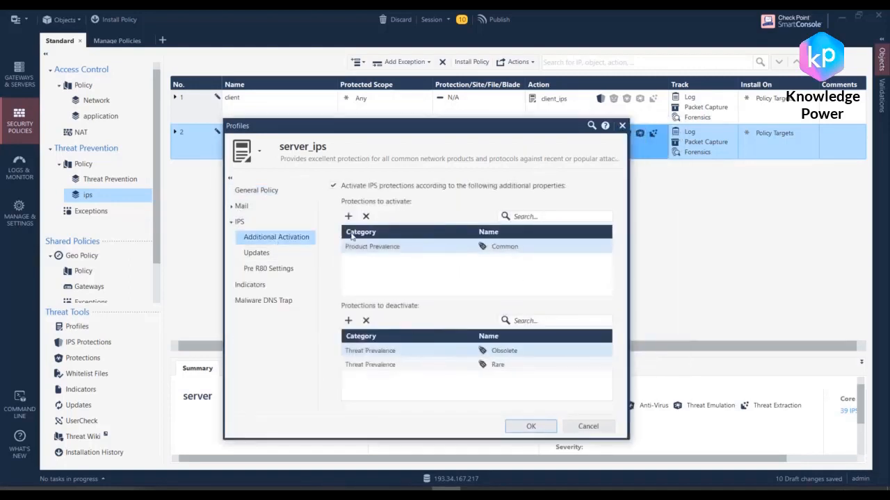
left_click(348, 216)
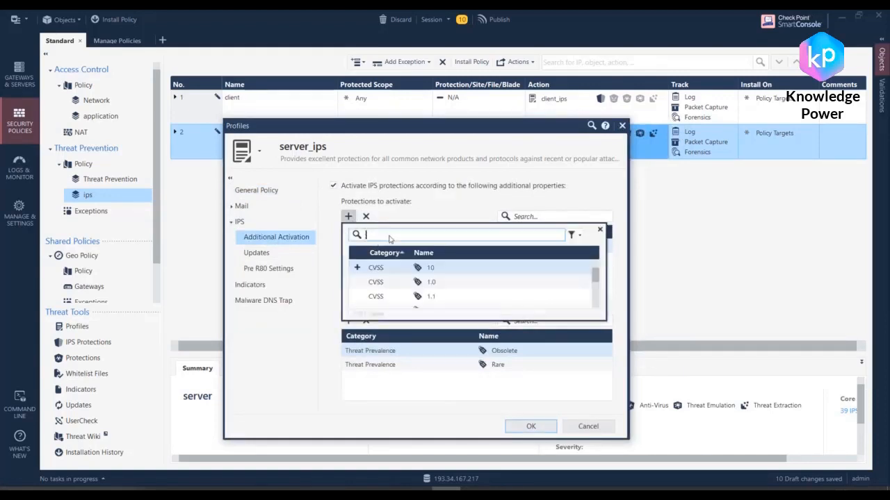
type("server")
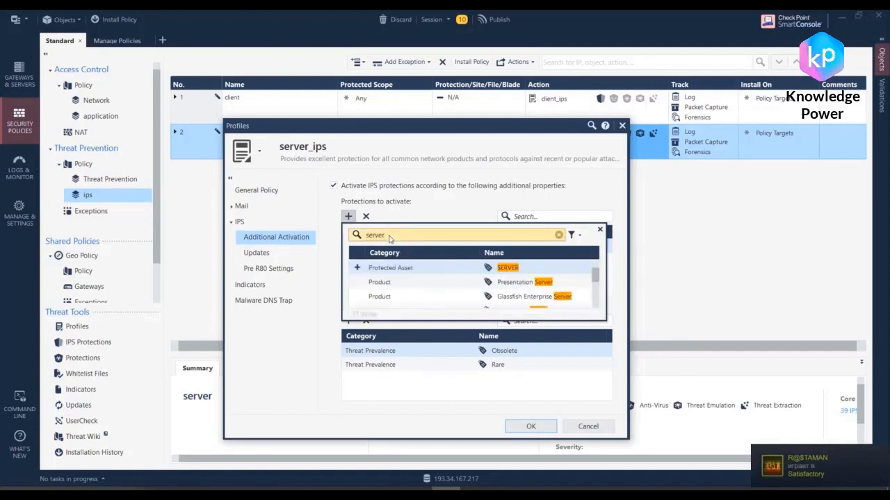
left_click(357, 268)
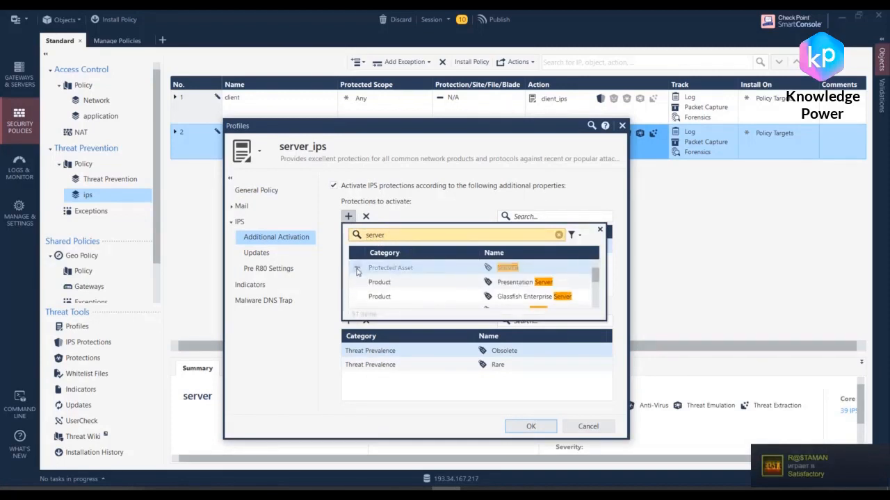
left_click(417, 210)
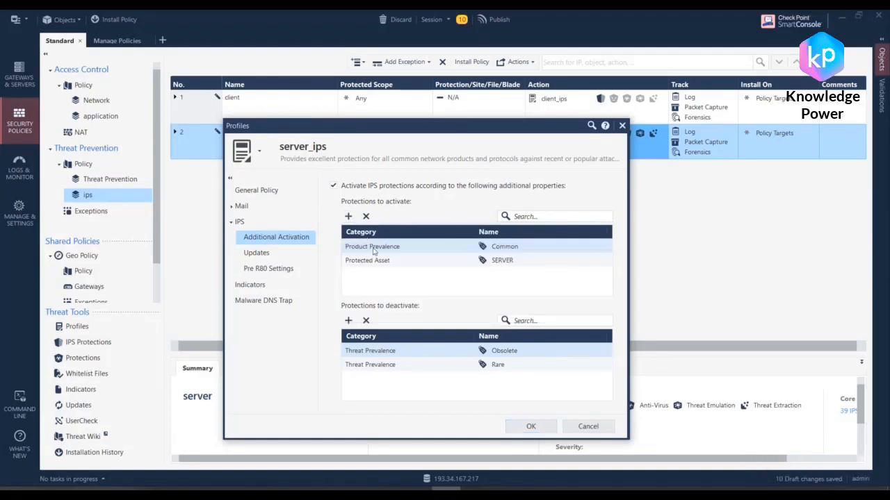
Step: Add the Linux product and Linux vendor tags to the protections to activate in server_ips
left_click(348, 216)
left_click(377, 236)
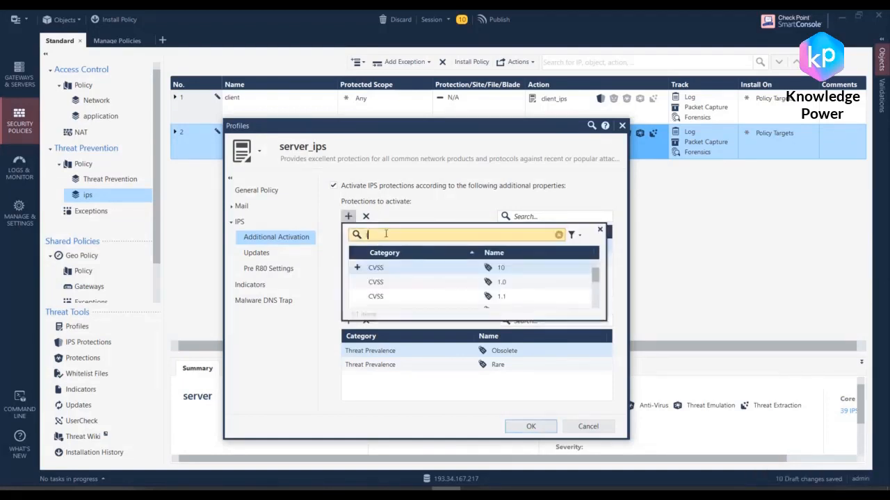
type("linux")
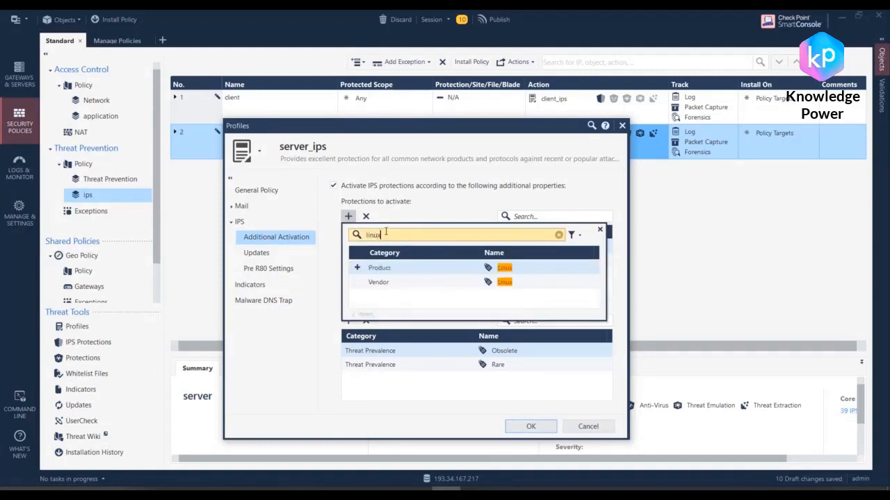
left_click(357, 267)
left_click(357, 281)
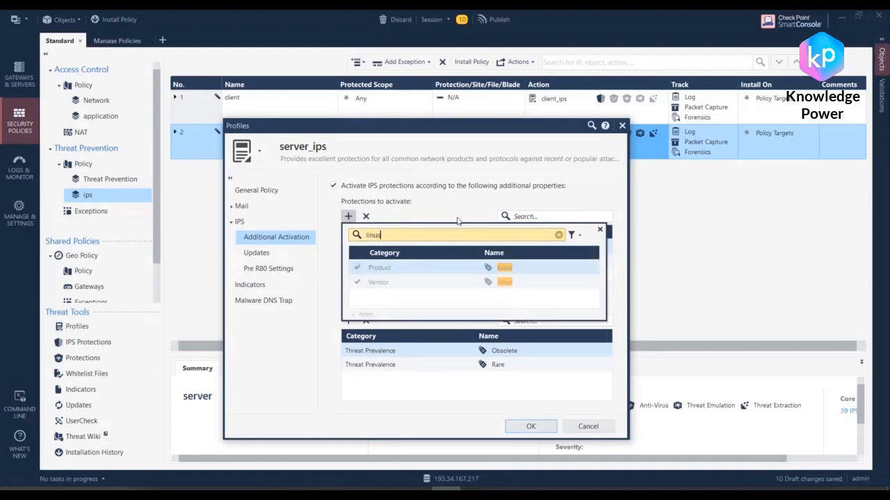
left_click(460, 222)
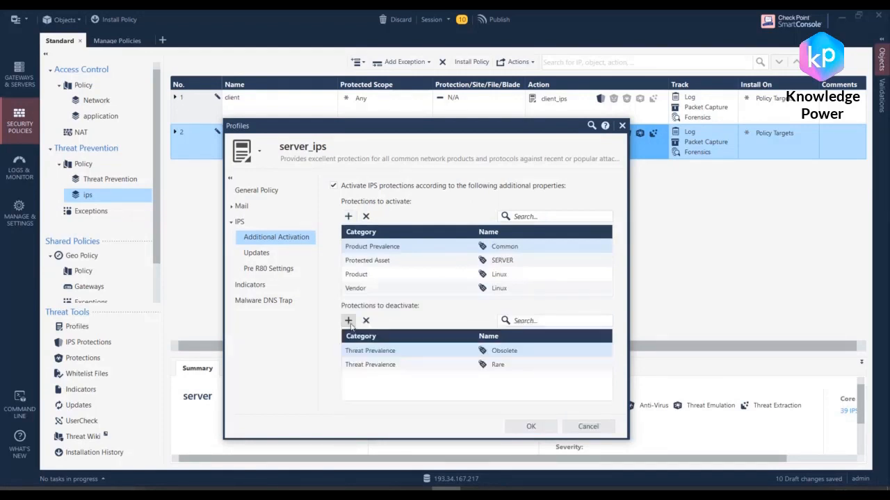
Step: Find the Windows product tag and add it to the protections to deactivate in server_ips
left_click(348, 320)
type("w")
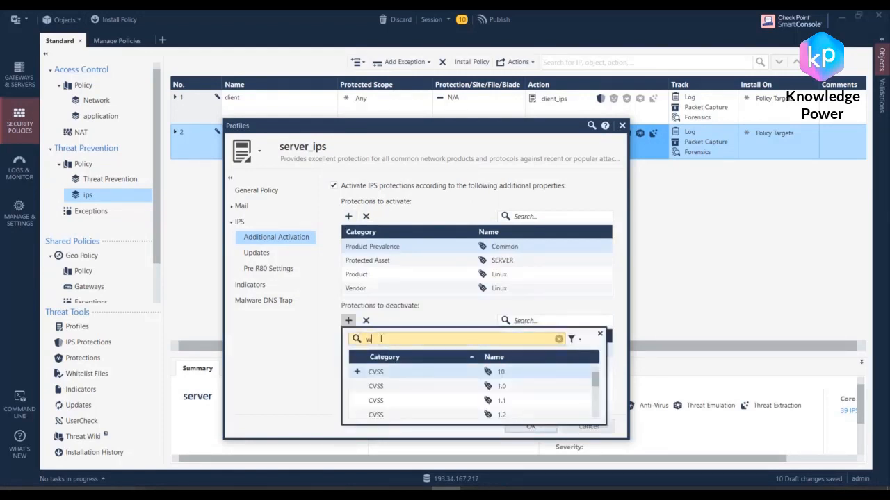
type("indows")
left_click(357, 372)
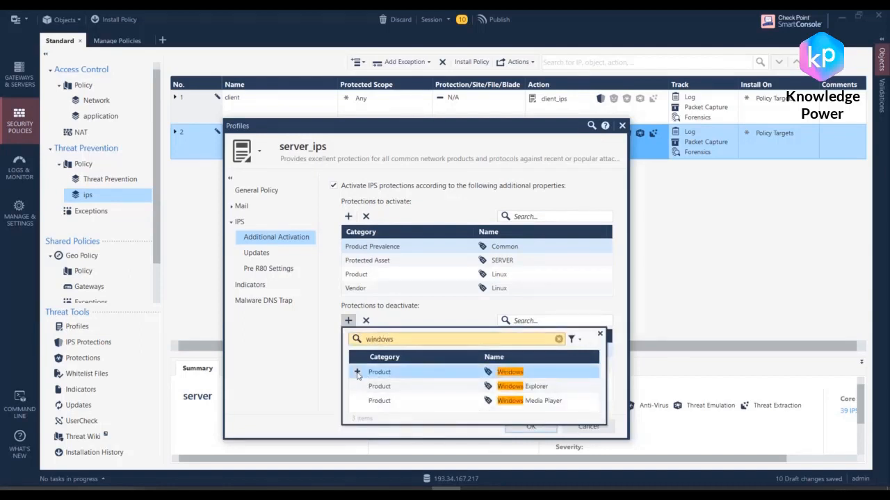
left_click(554, 303)
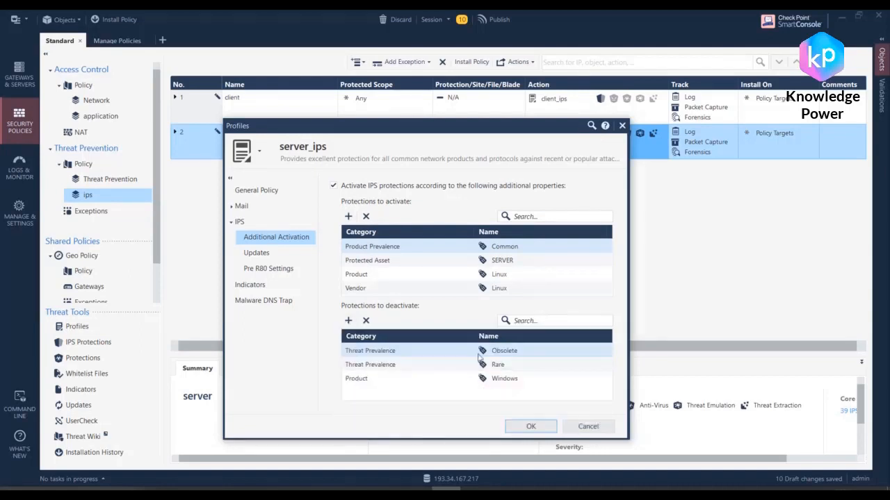
left_click(516, 379)
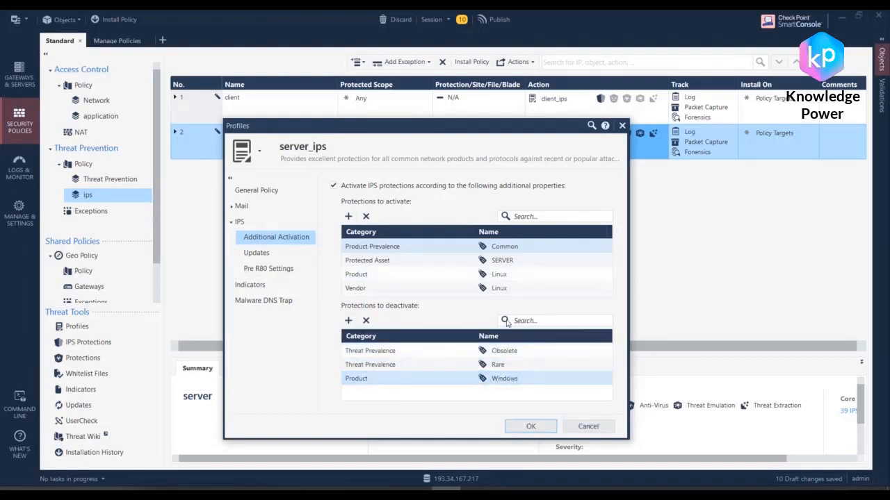
Step: Add the Protected Asset tag CLIENT to the protections to deactivate in server_ips
left_click(348, 321)
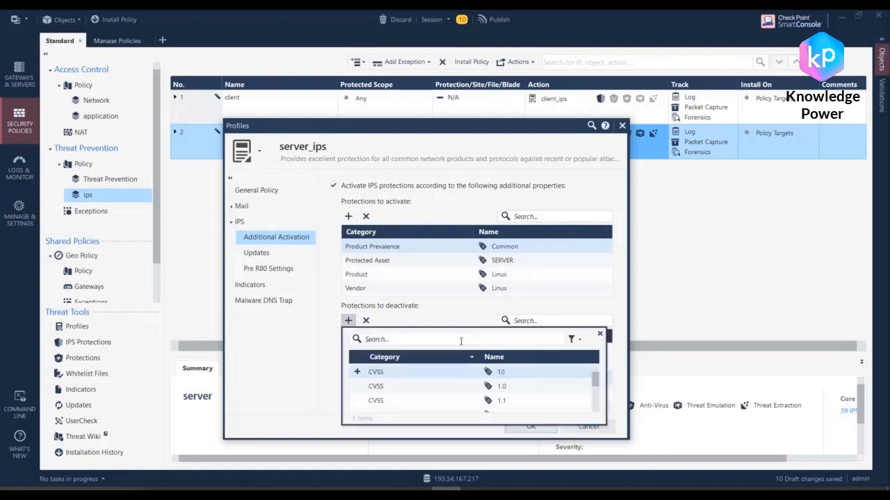
type("client")
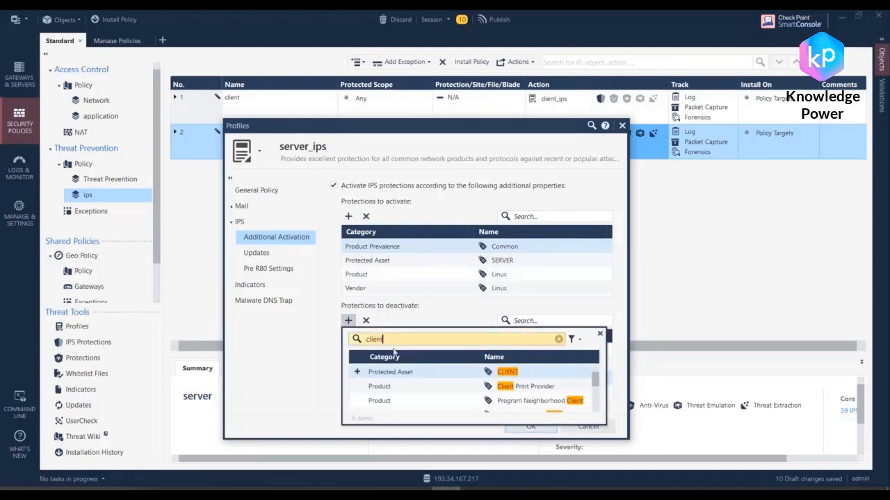
left_click(356, 376)
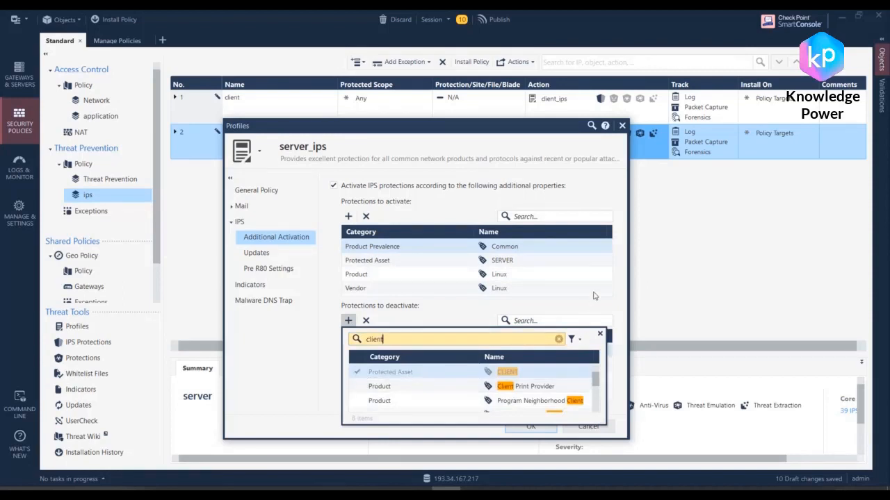
left_click(507, 261)
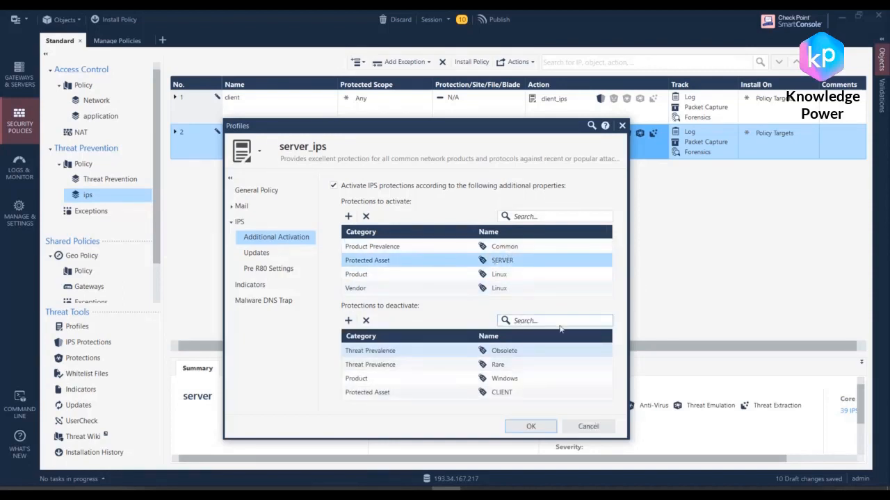
Step: Save the modified Optimized settings as a new profile named server_ips, without the clone suffix
left_click(531, 426)
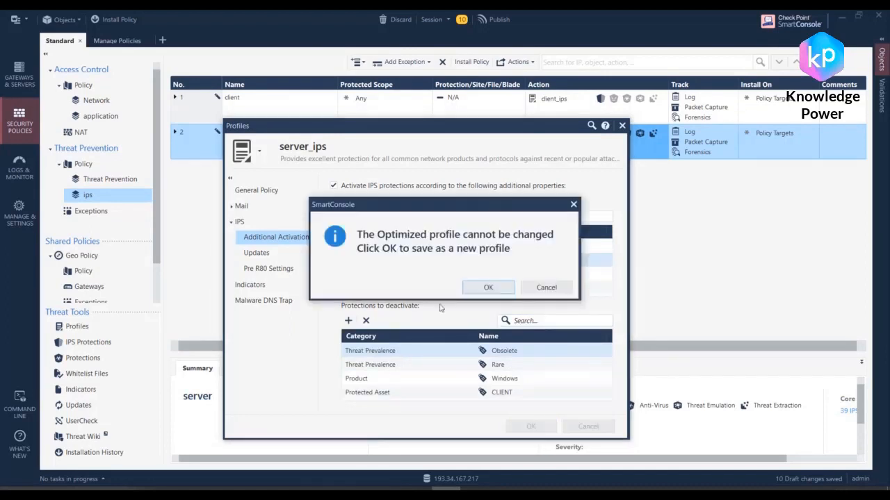
left_click(484, 287)
left_click_drag(408, 239, 356, 245)
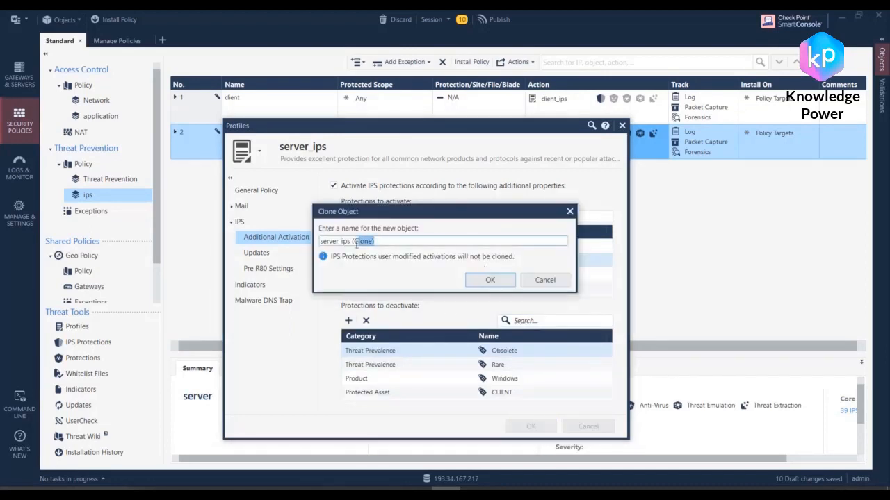
key("BackSpace")
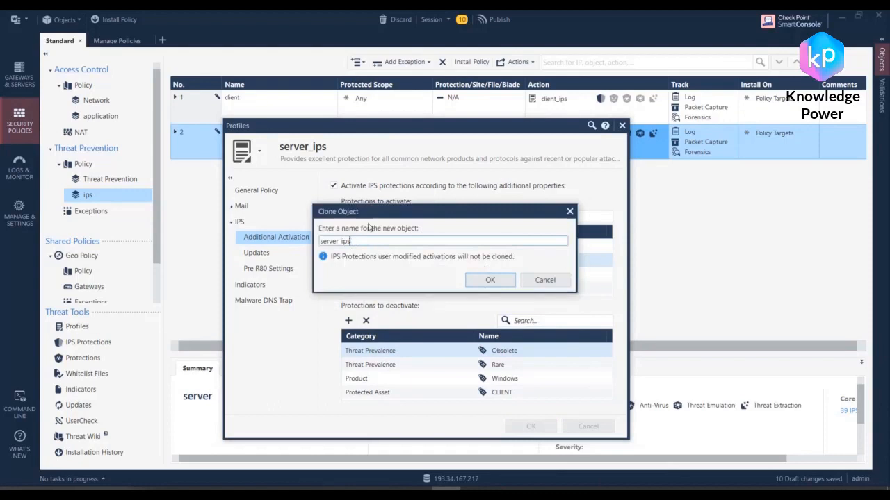
left_click(490, 280)
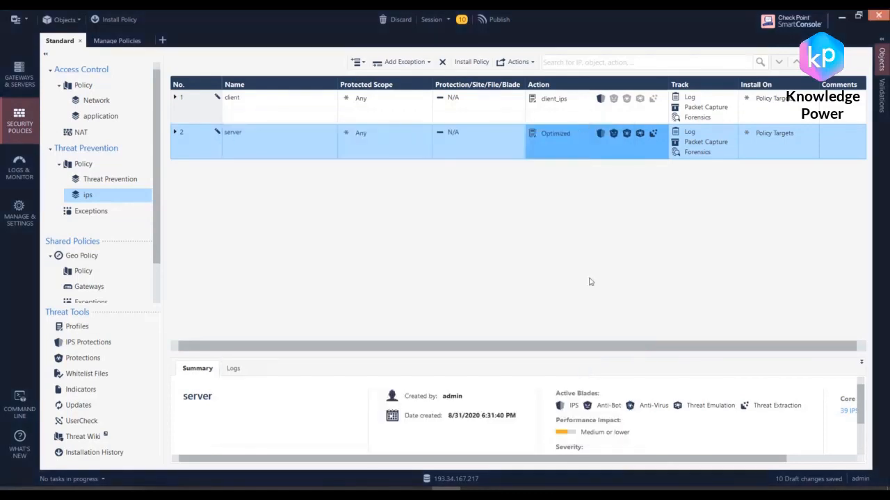